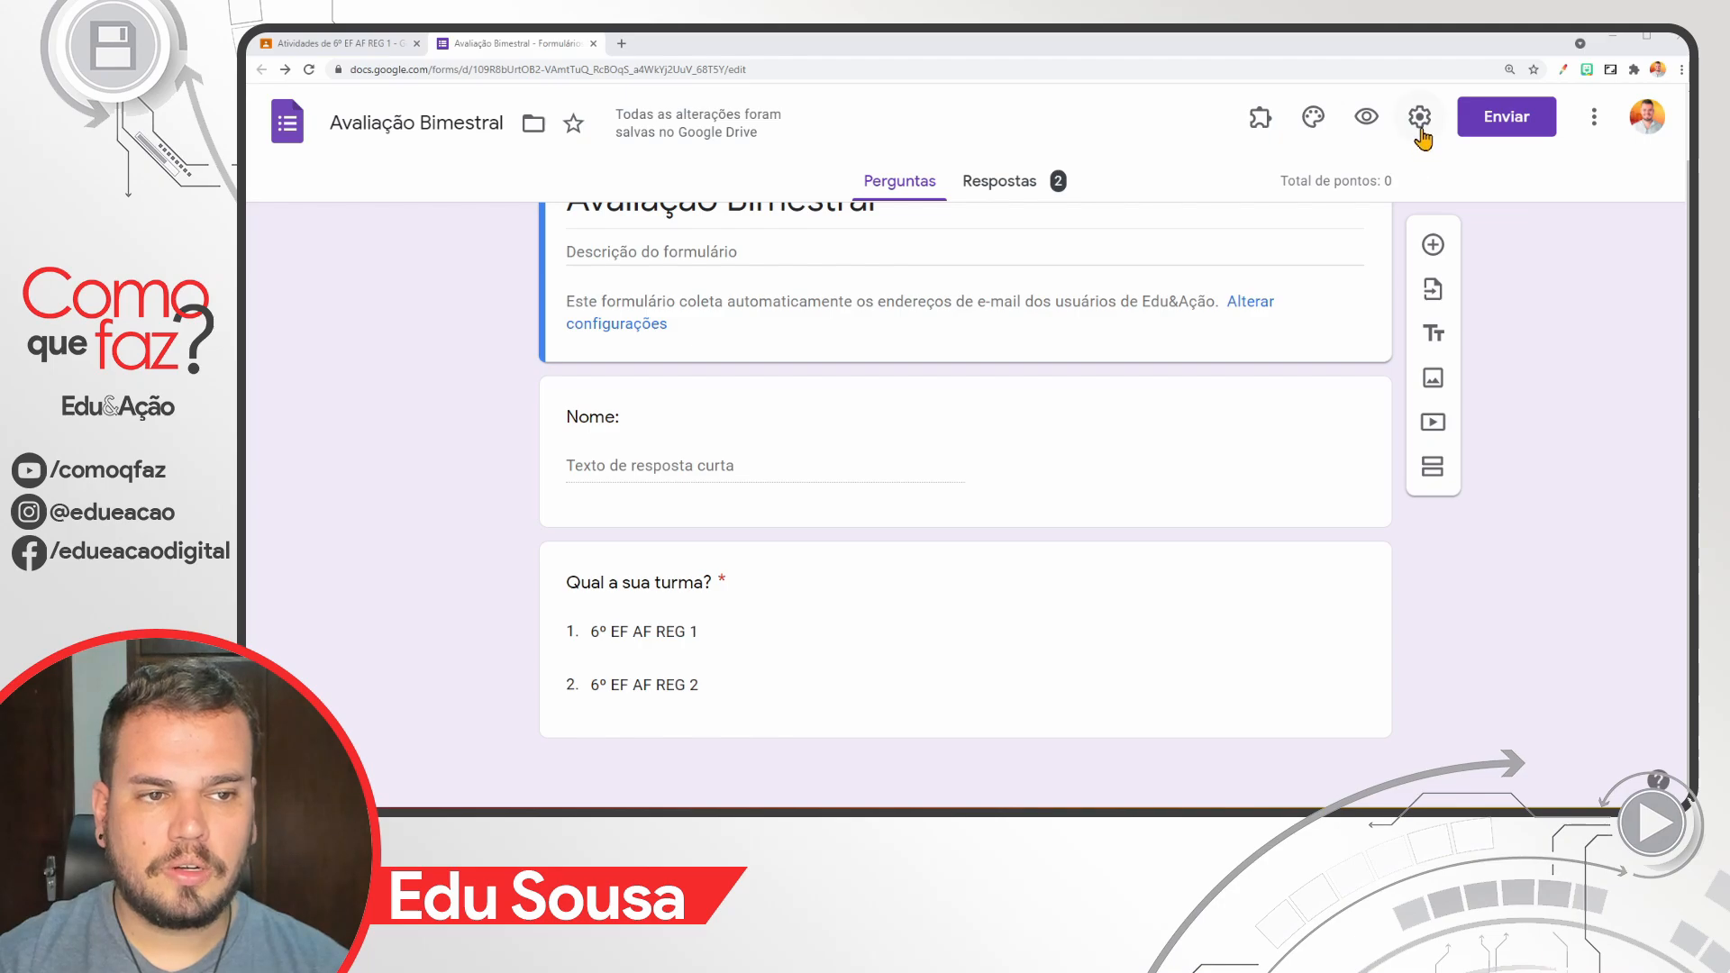
Step: Review the presentation options in the form's settings and save the settings
{"action": "left_click", "coordinate": [1420, 119]}
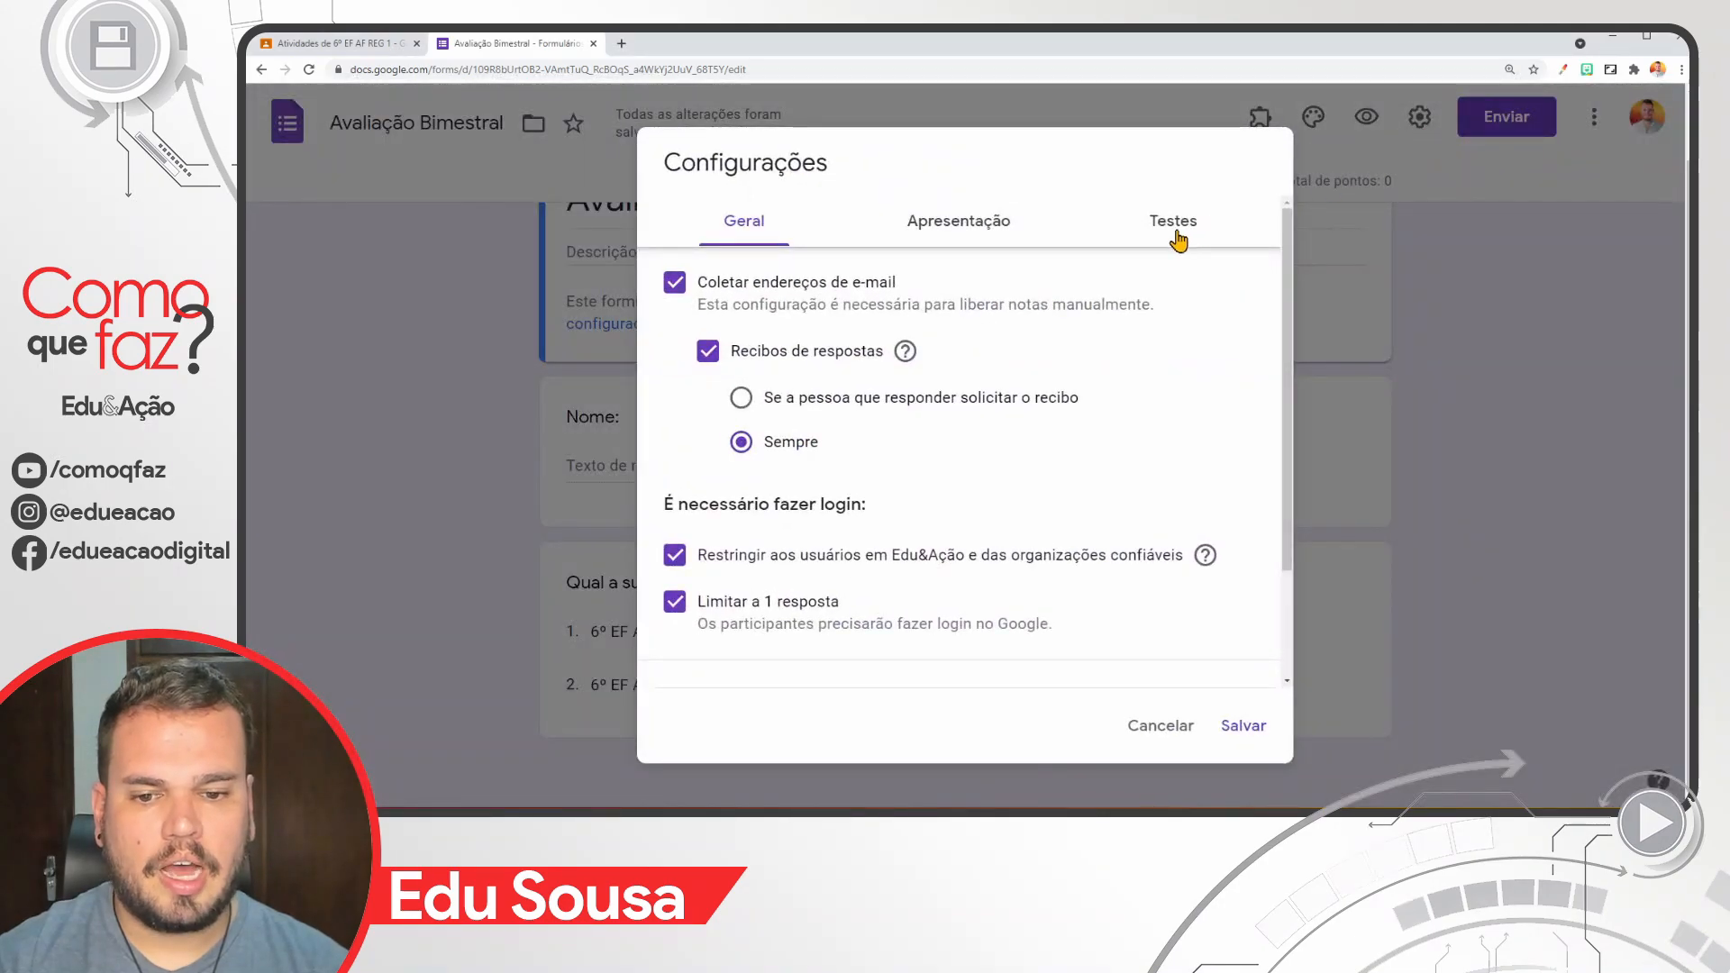
{"action": "left_click", "coordinate": [992, 232]}
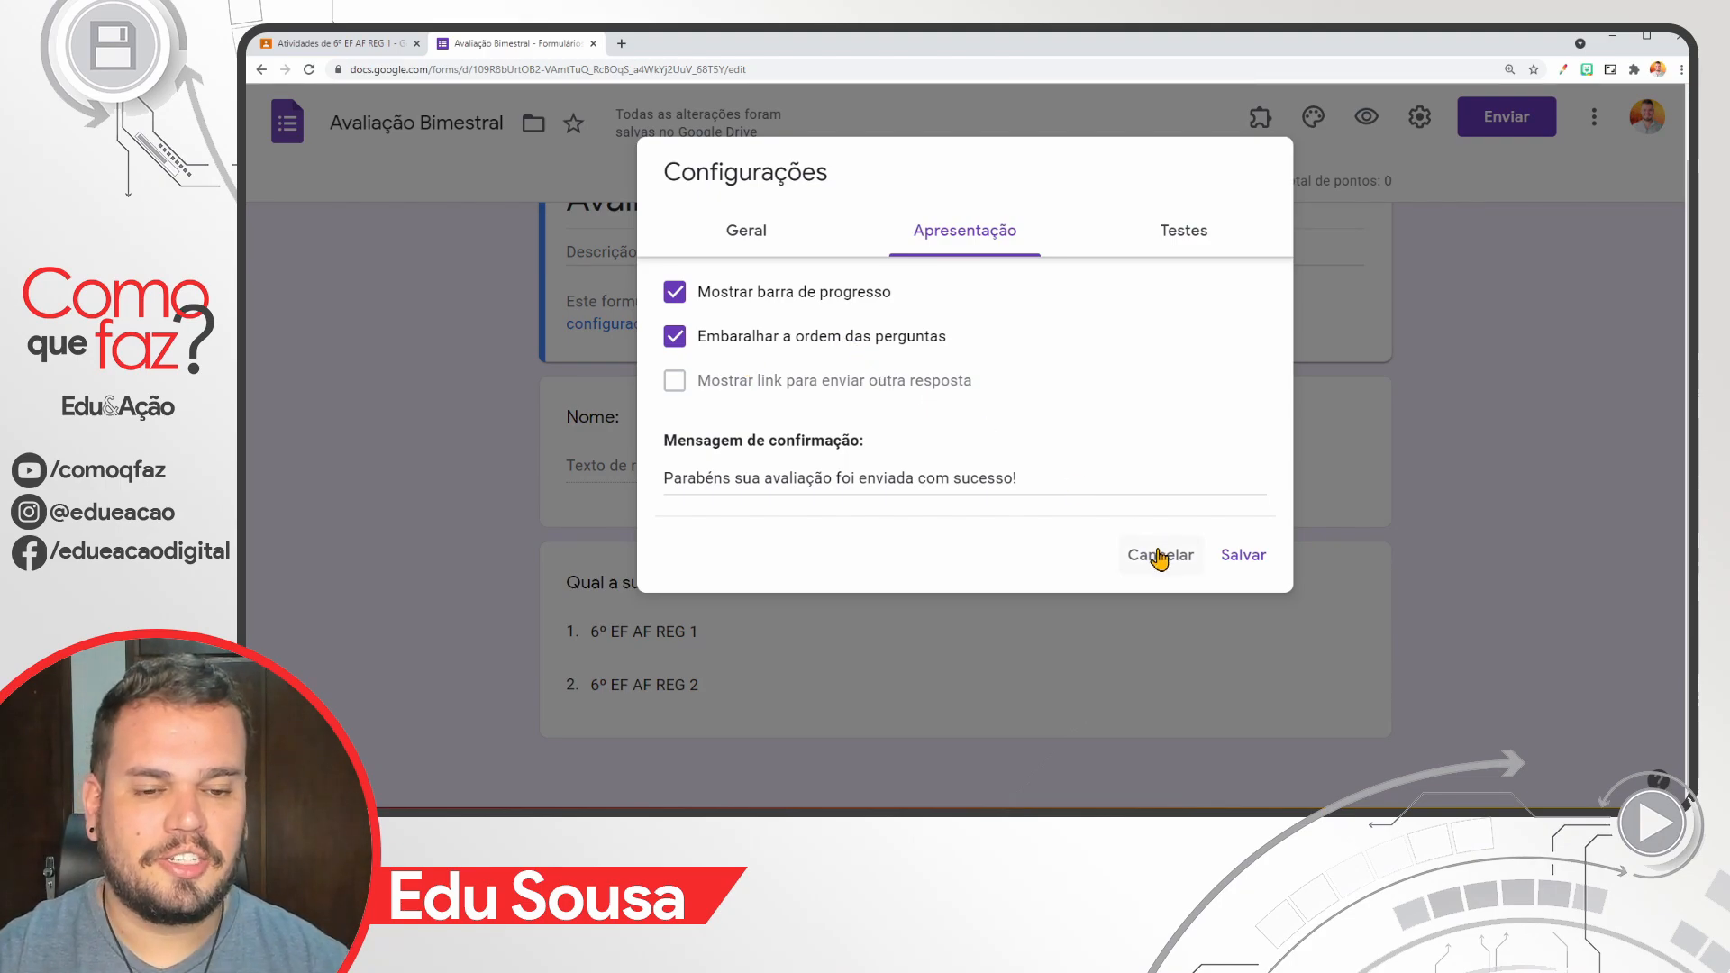
{"action": "left_click", "coordinate": [1236, 557]}
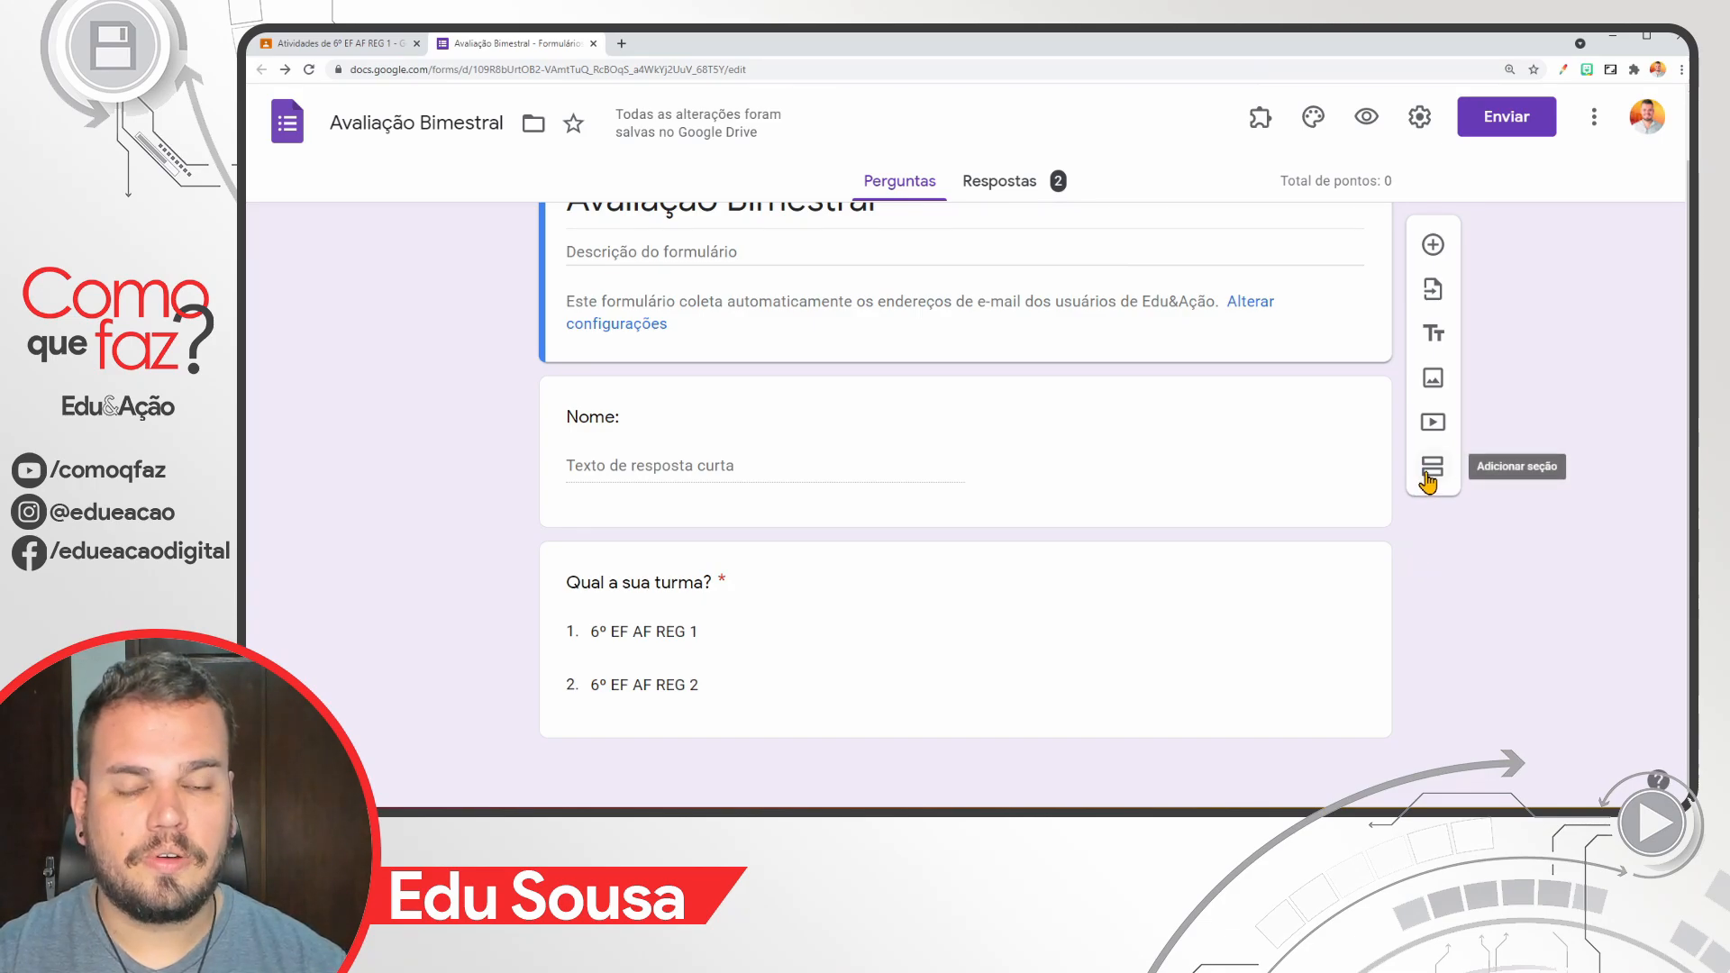
Step: Add a new section to the form and title it "Questões discursivas"
{"action": "left_click", "coordinate": [1431, 469]}
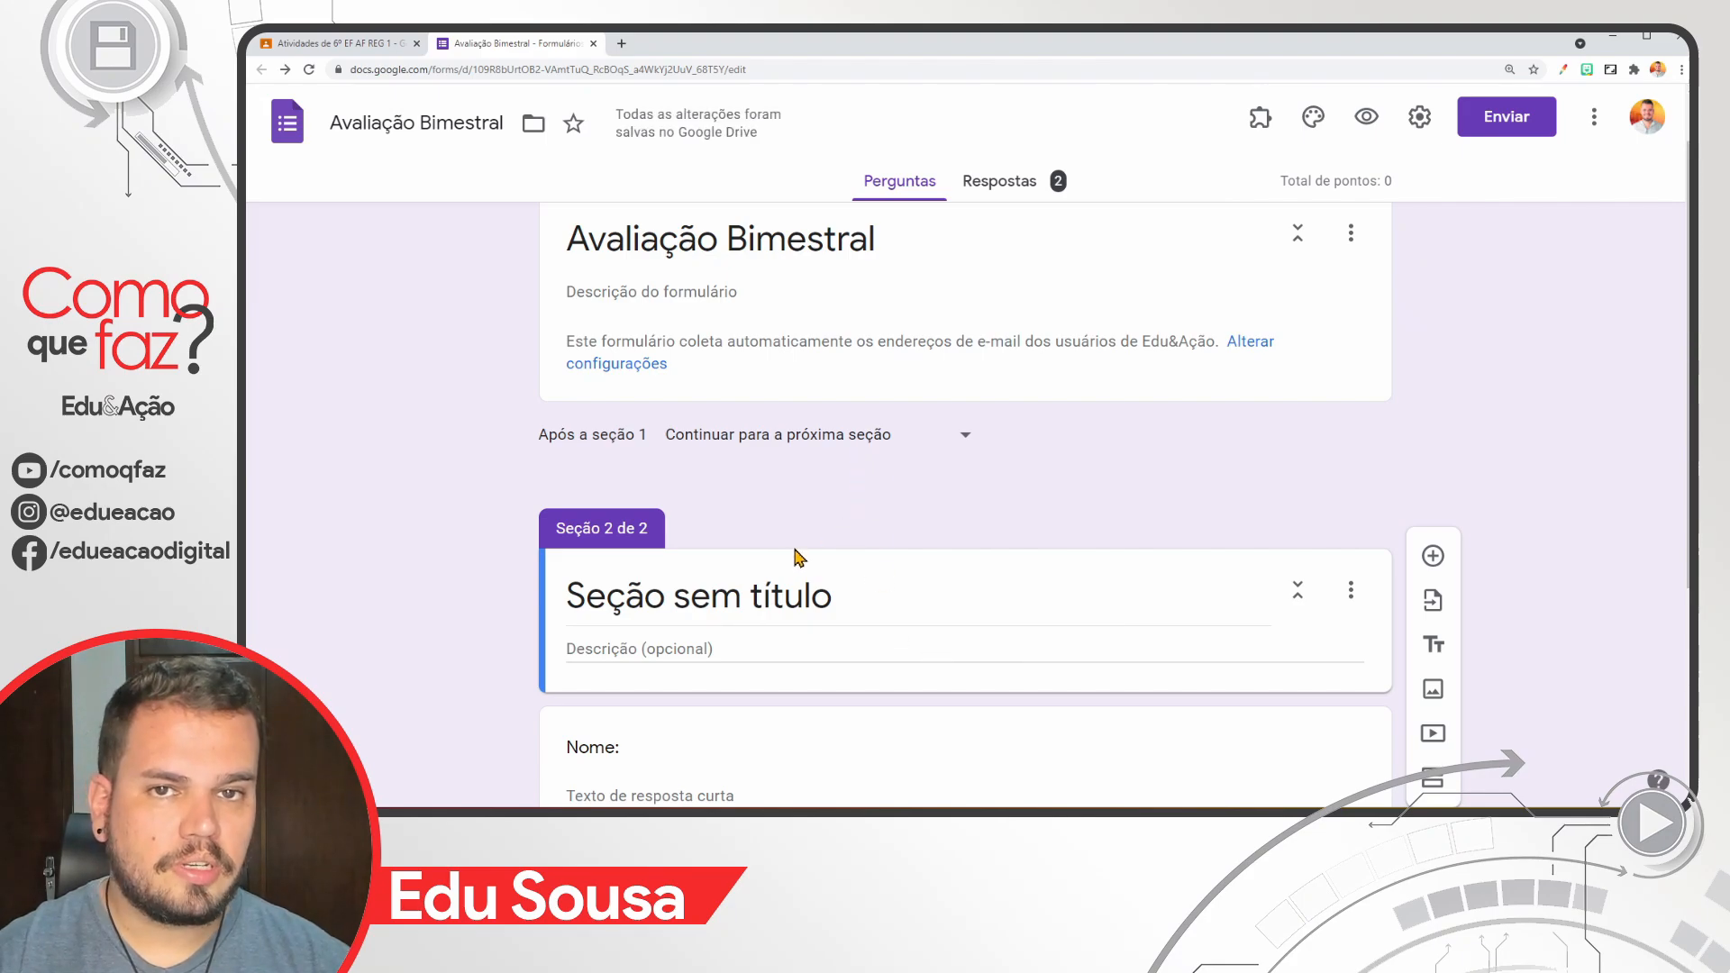
{"action": "left_click", "coordinate": [739, 610]}
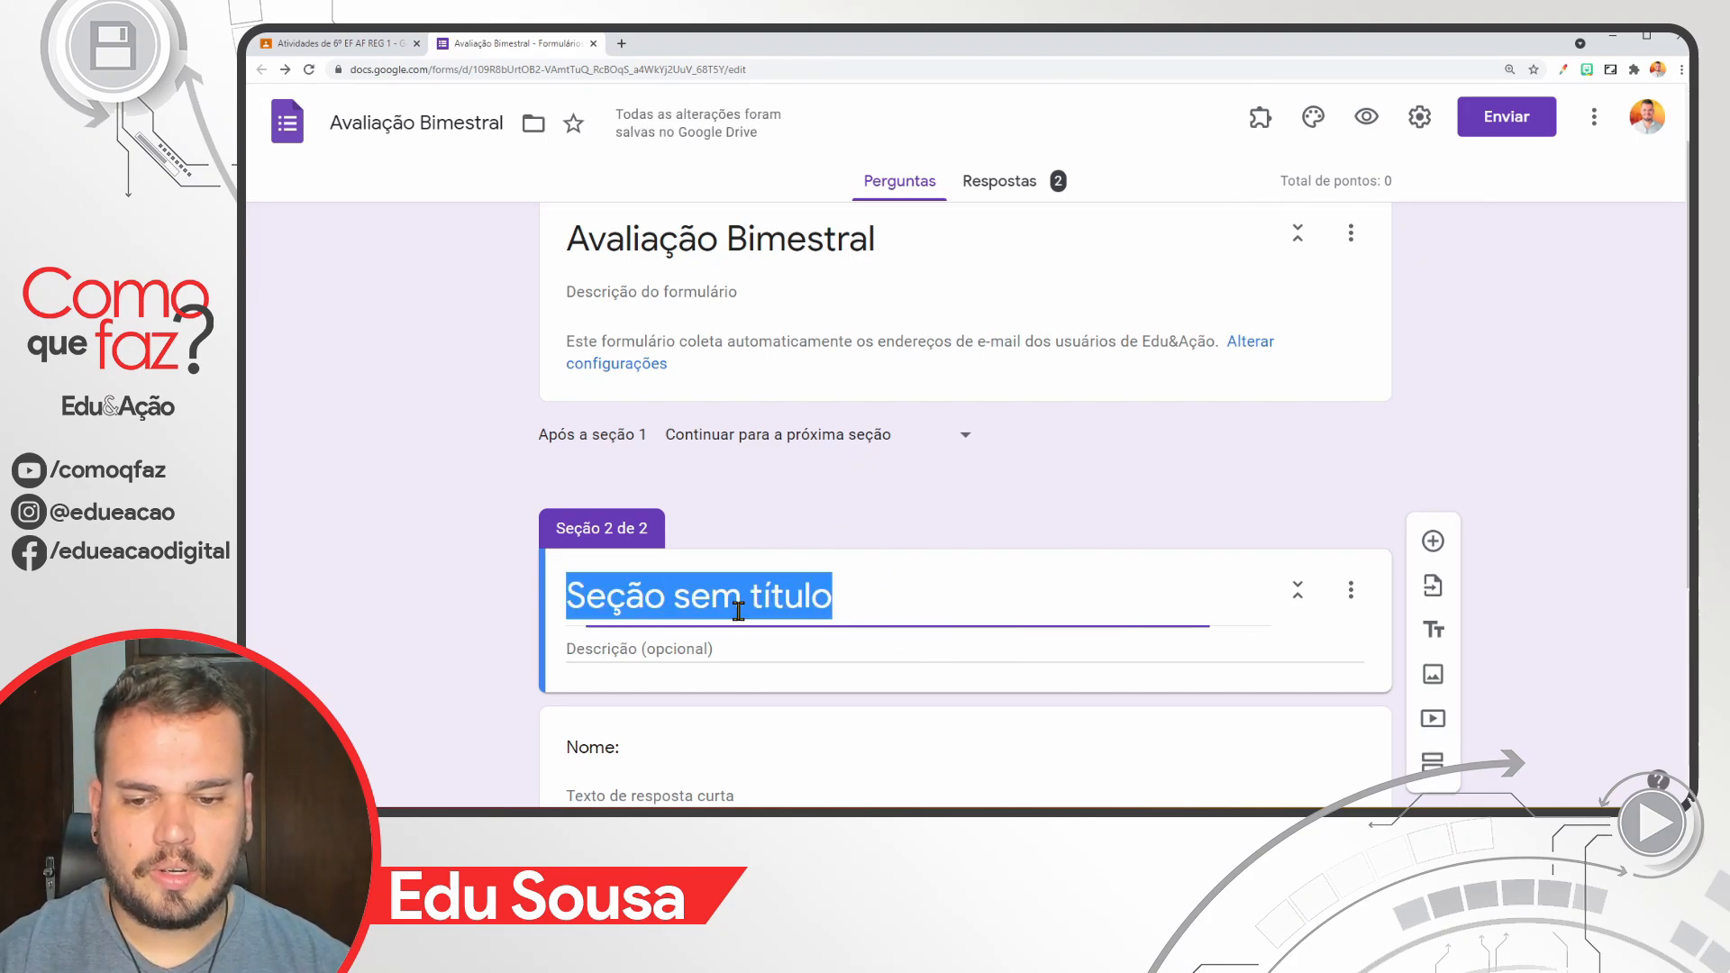
{"action": "type", "text": "Que"}
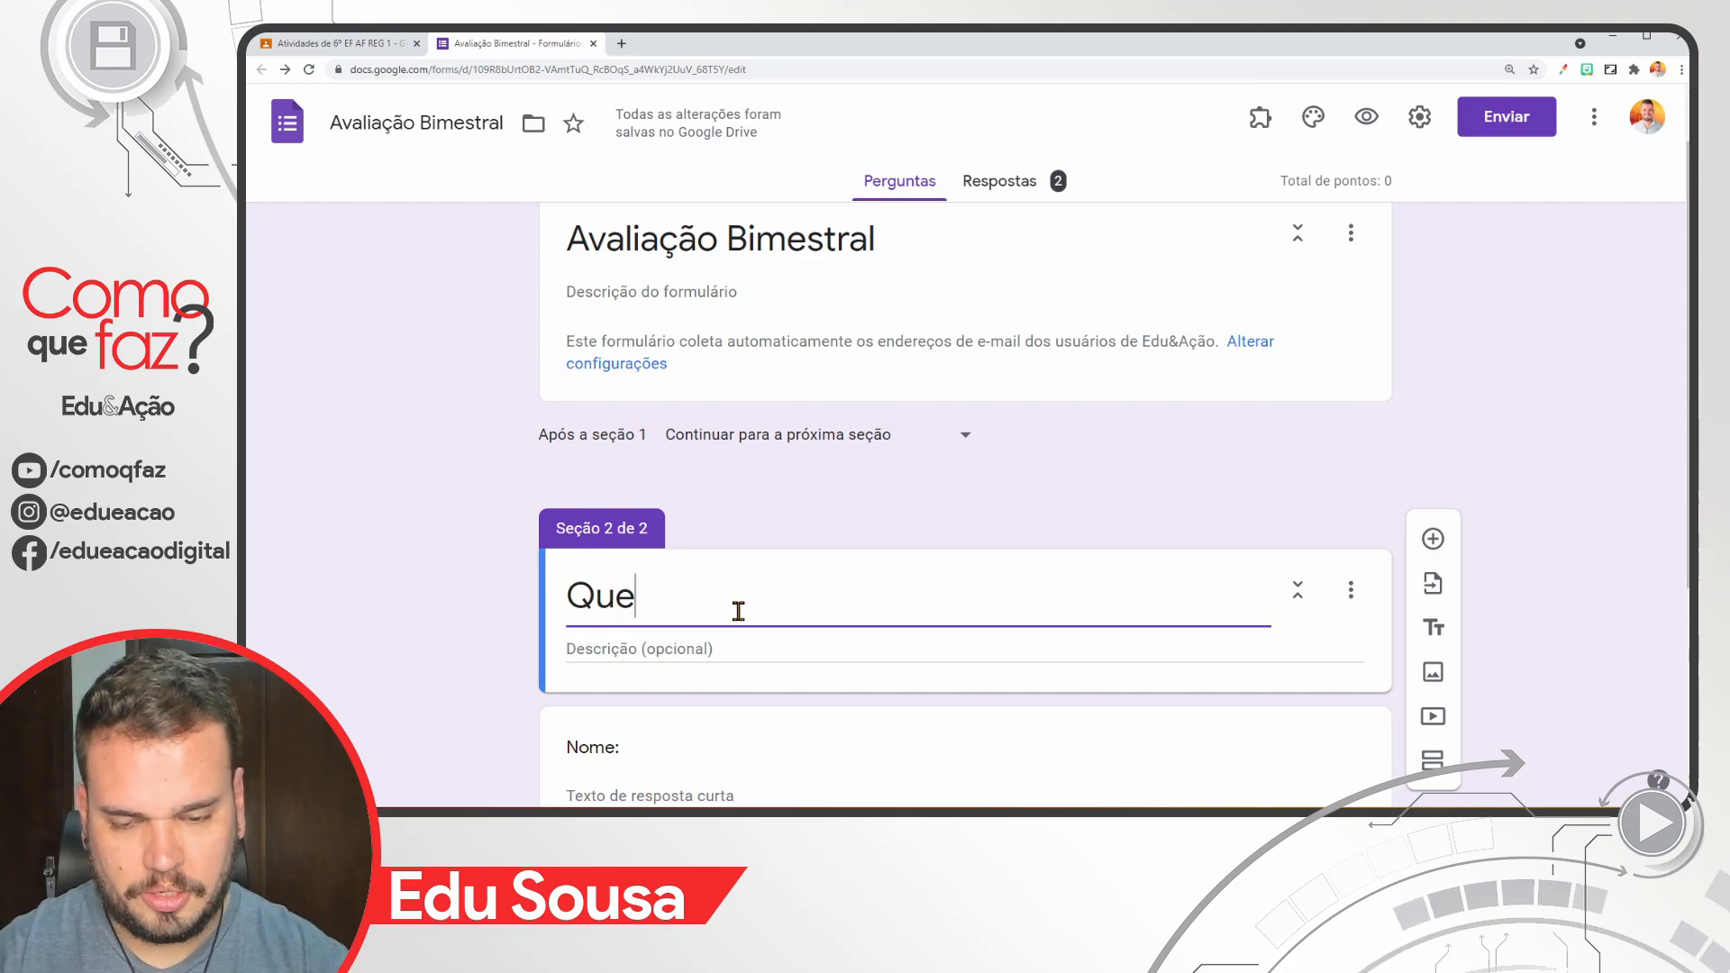
{"action": "type", "text": "stões discursivas"}
Step: Rename the first section's title as "Identificação do aluno"
{"action": "left_click", "coordinate": [624, 262]}
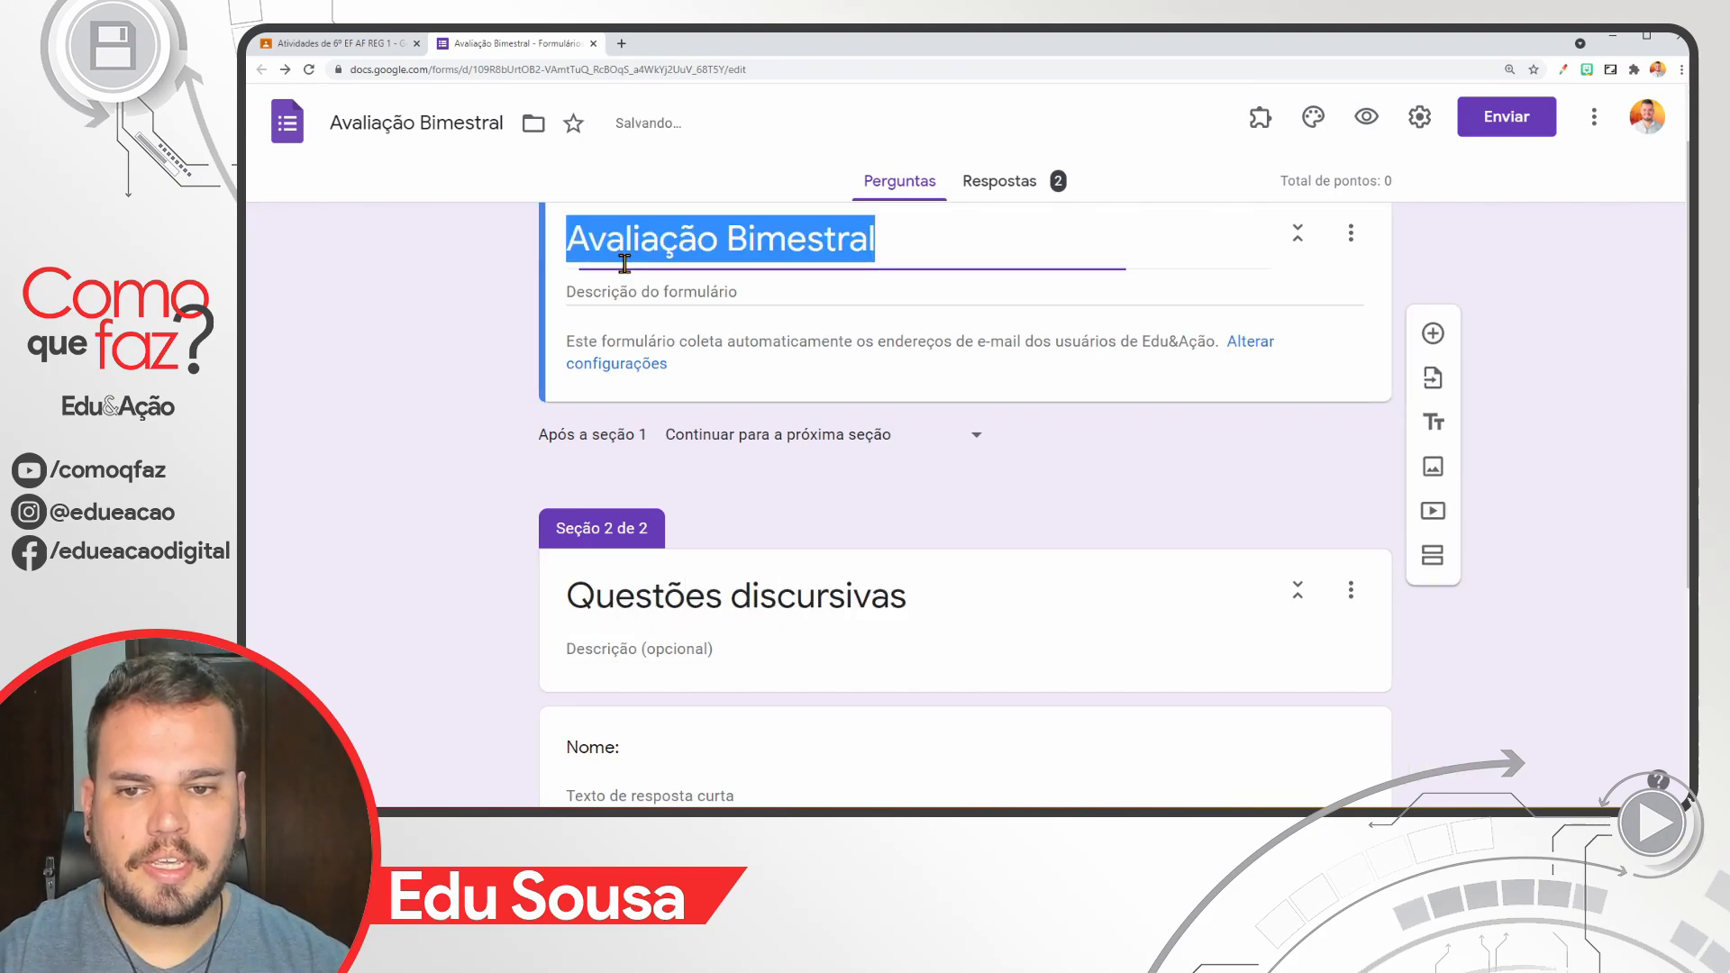
{"action": "type", "text": "Iden"}
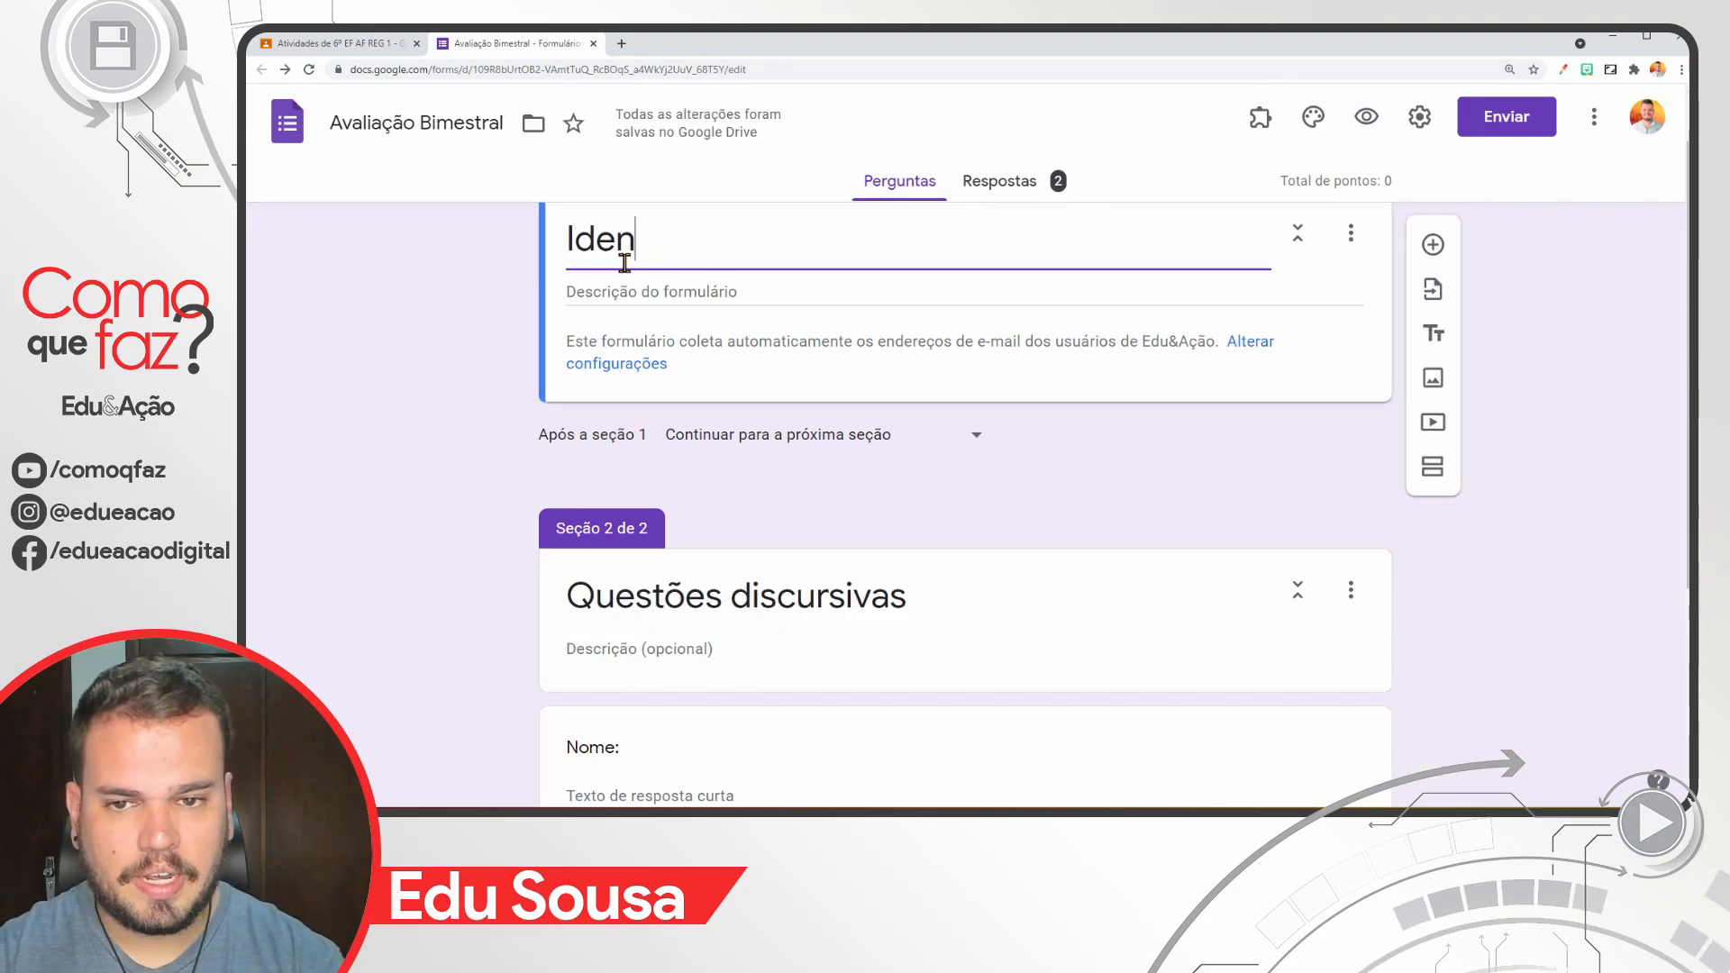
{"action": "type", "text": "tificação do aluno"}
{"action": "left_click", "coordinate": [440, 308]}
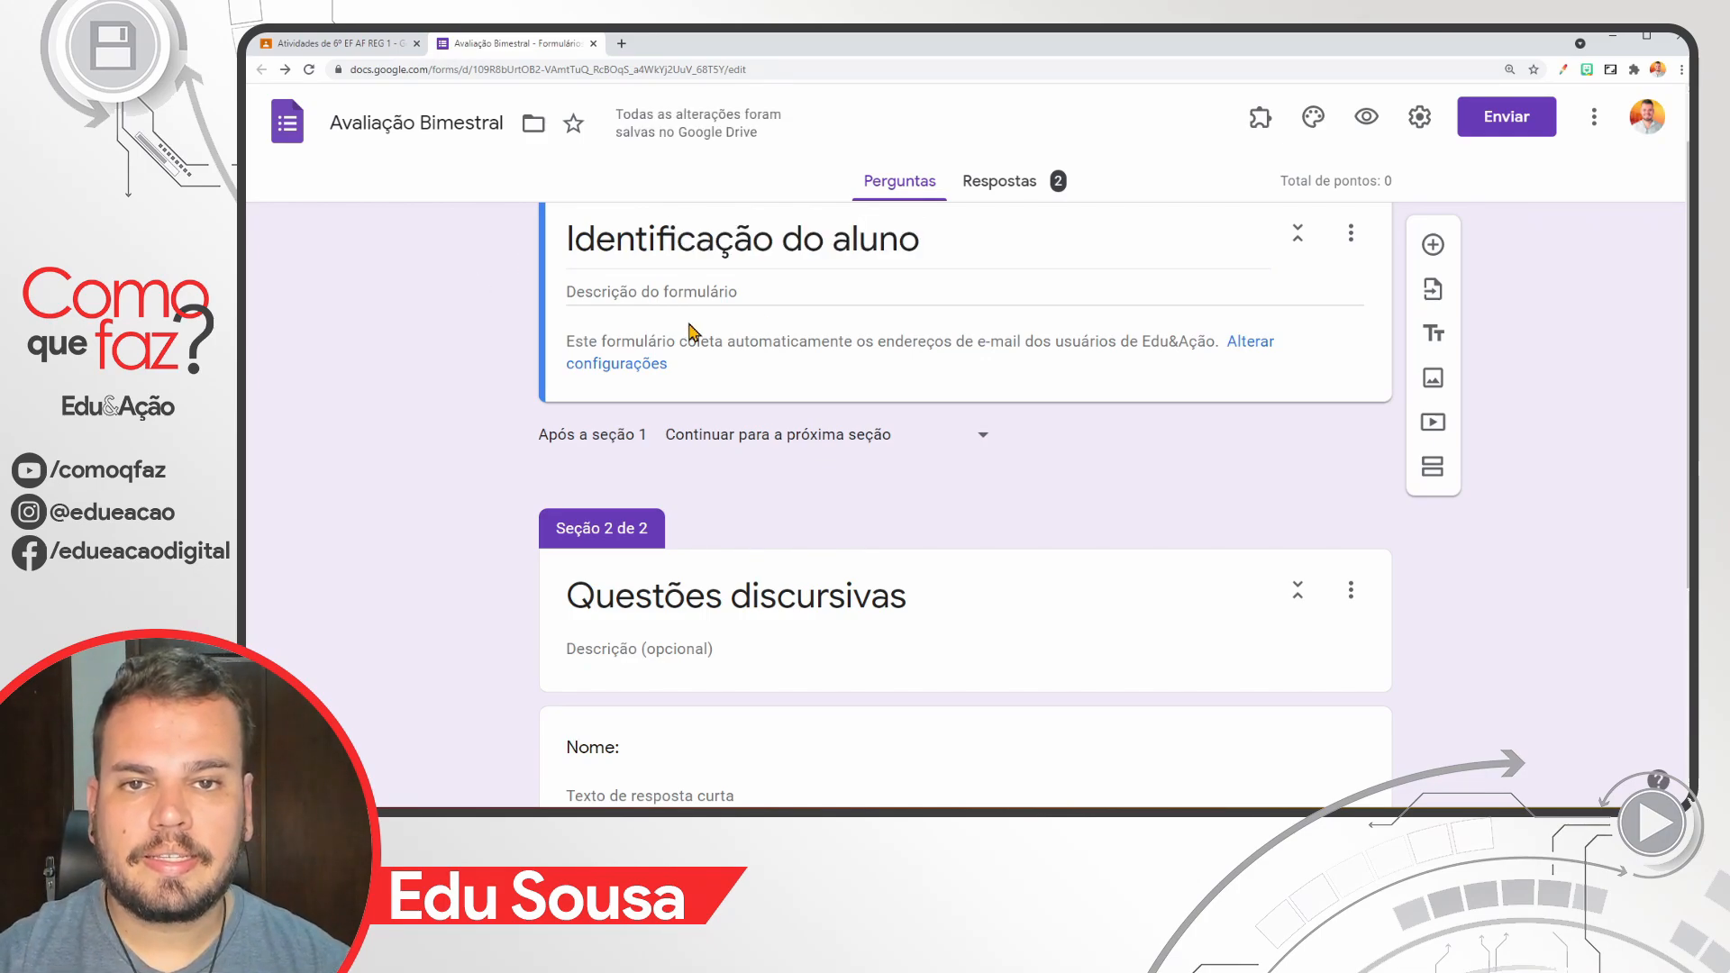
Step: Move the "Nome:" and "Qual a sua turma?" questions into the "Identificação do aluno" section, keeping the name first
{"action": "scroll", "coordinate": [808, 323], "scroll_direction": "down", "scroll_amount": 2}
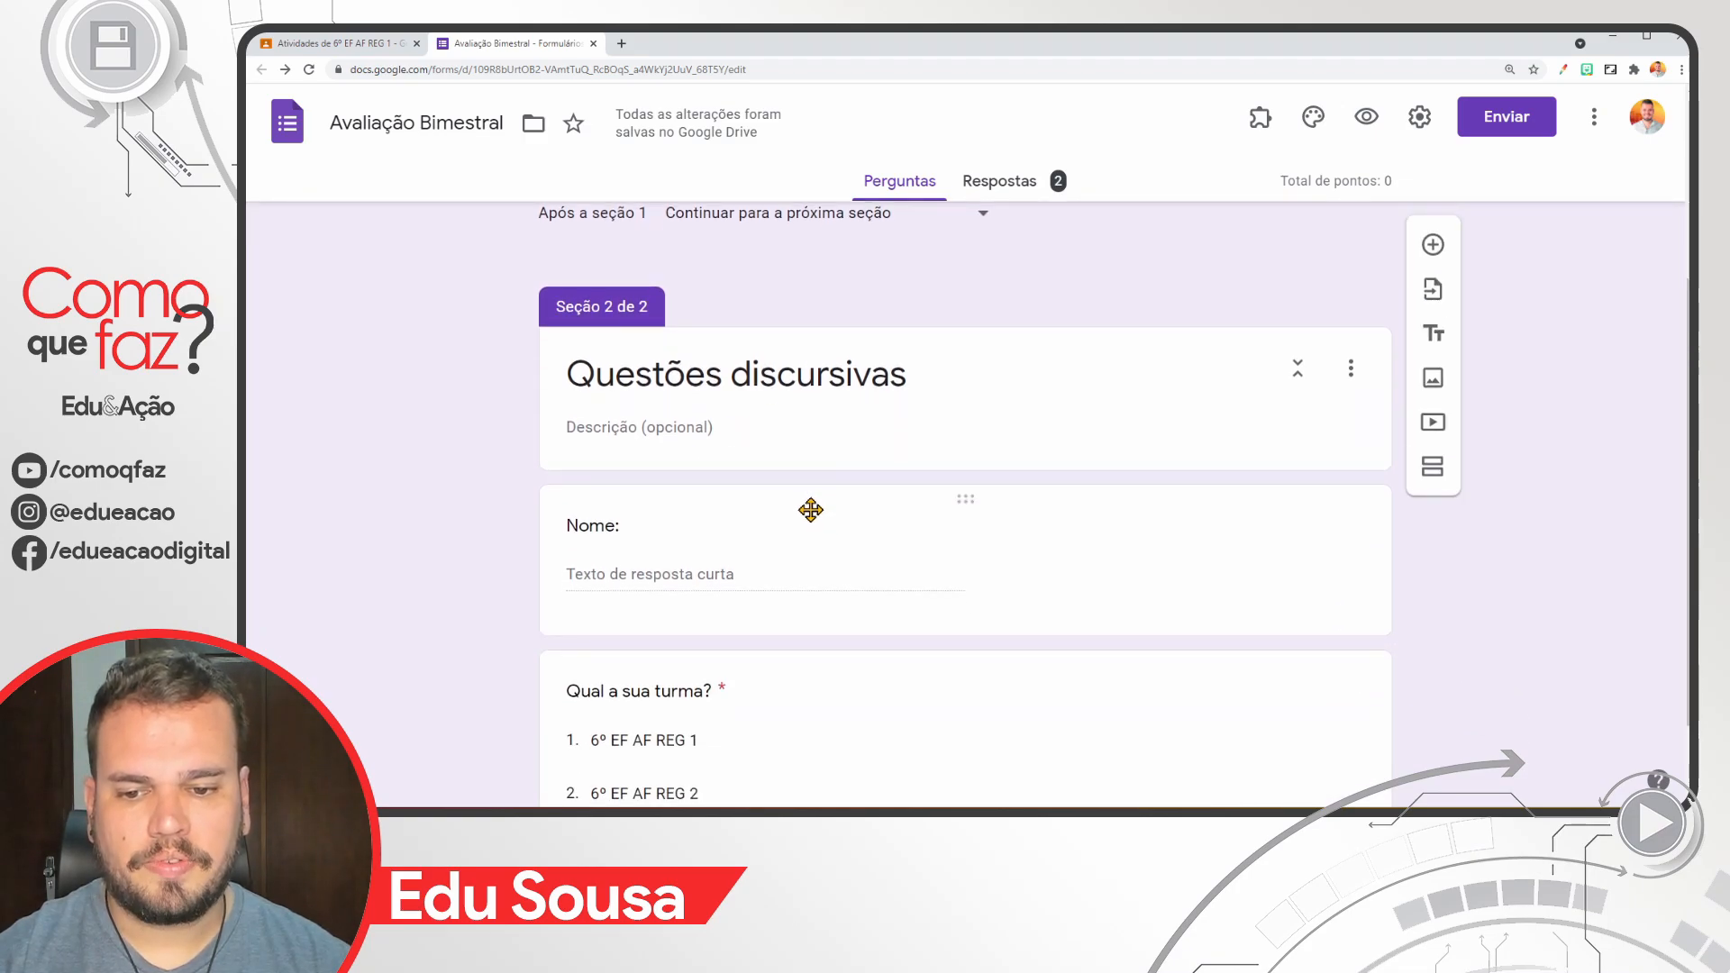
{"action": "scroll", "coordinate": [806, 503], "scroll_direction": "up", "scroll_amount": 1}
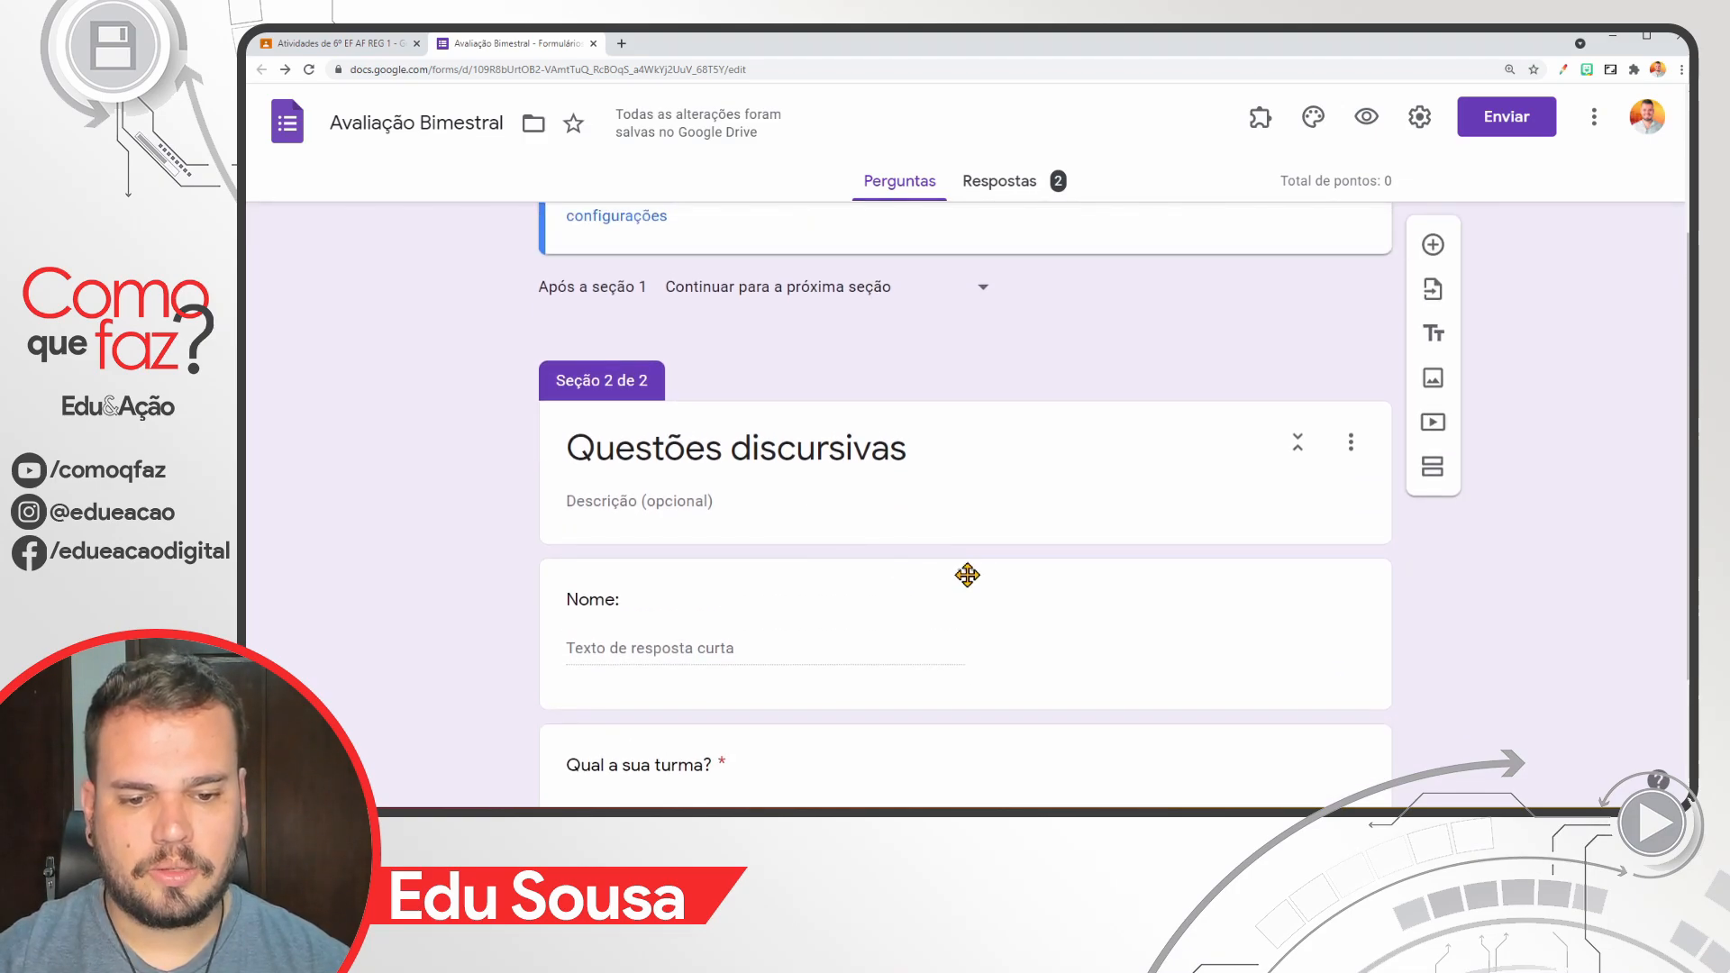
{"action": "left_click_drag", "start_coordinate": [966, 575], "coordinate": [1000, 482]}
{"action": "scroll", "coordinate": [991, 514], "scroll_direction": "down", "scroll_amount": 5}
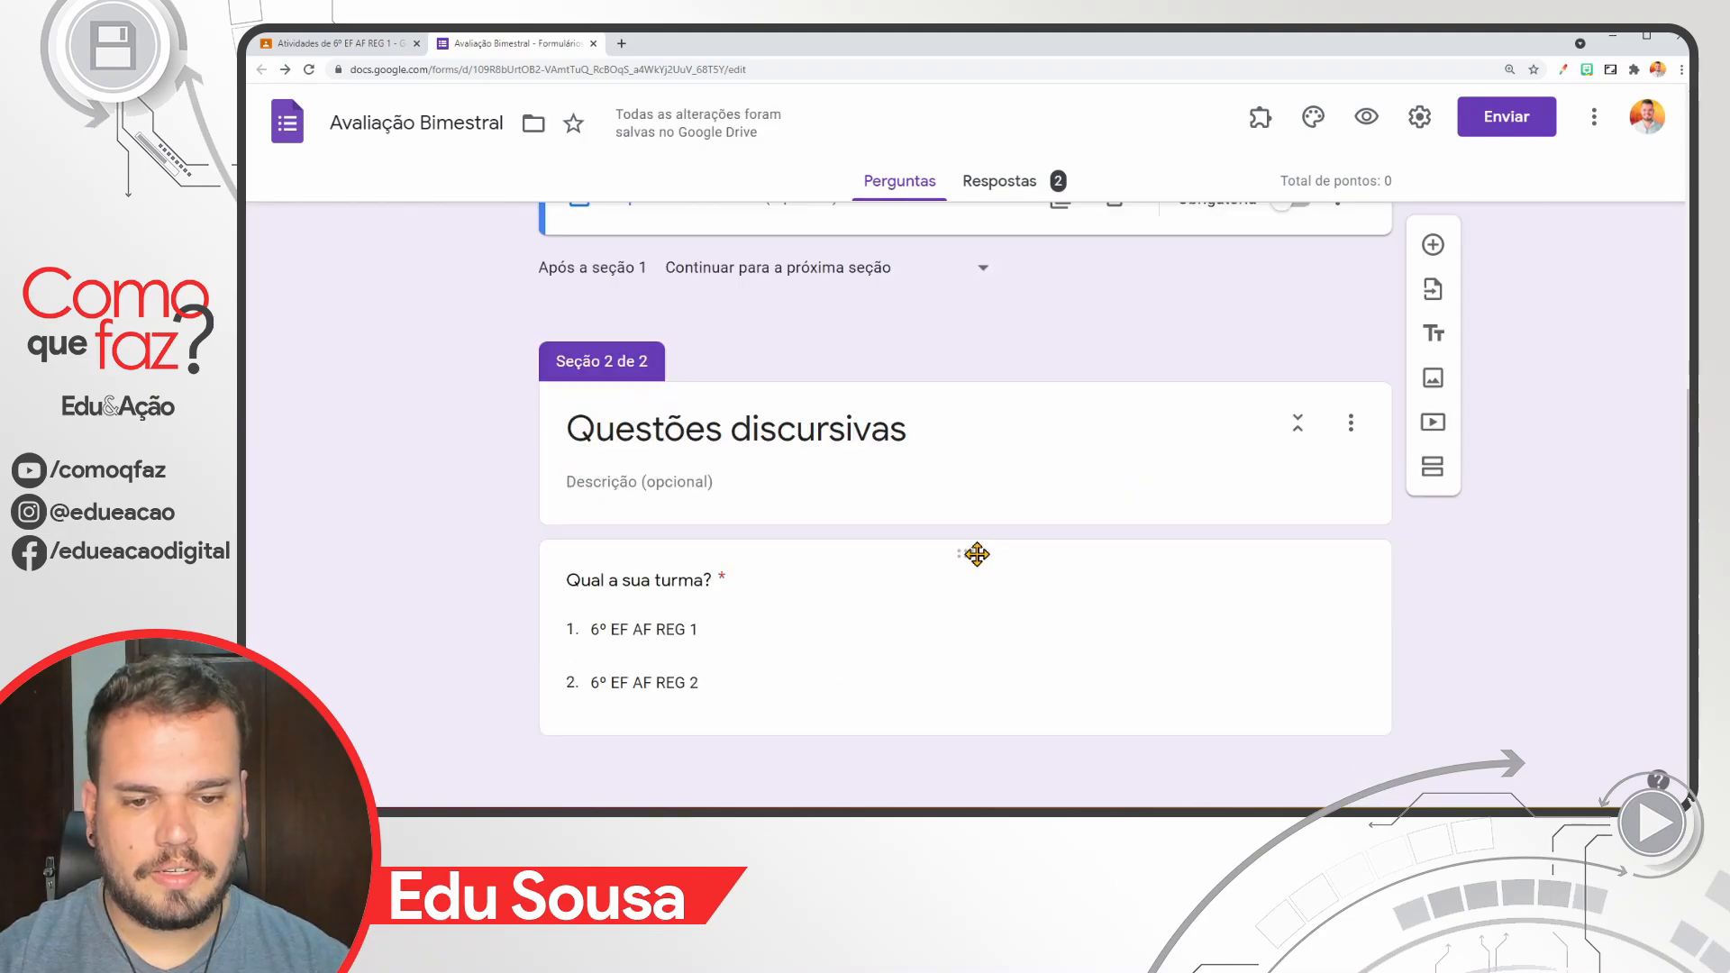
{"action": "left_click_drag", "start_coordinate": [965, 537], "coordinate": [961, 478]}
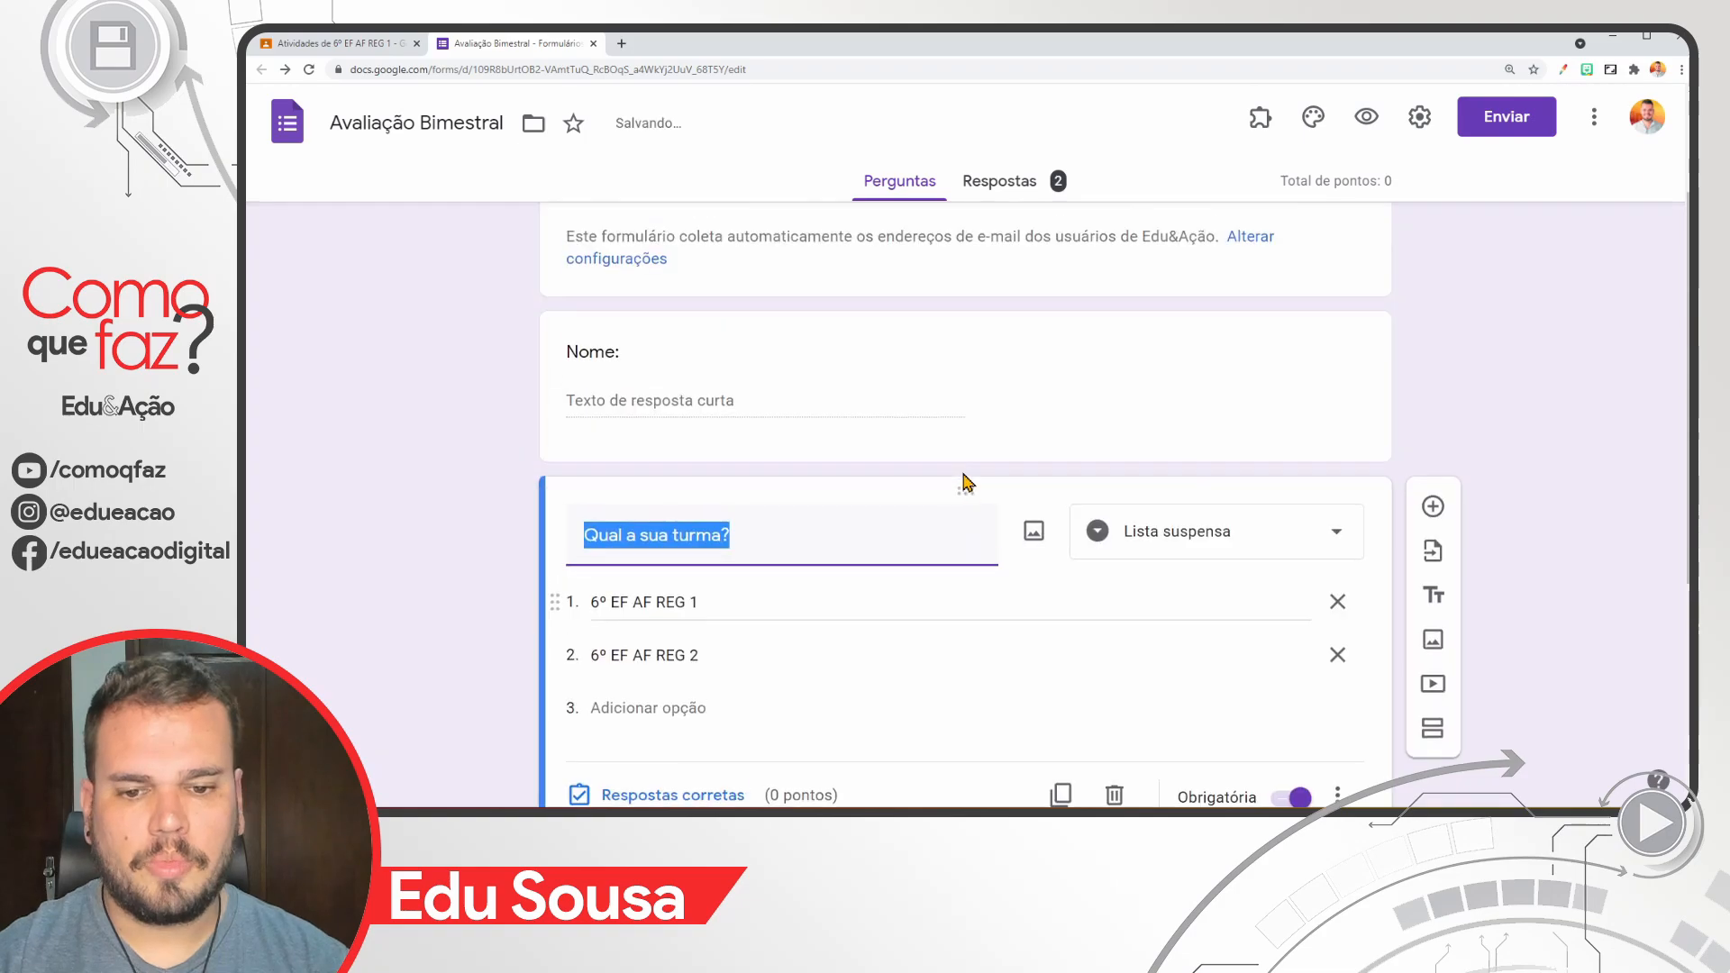
{"action": "scroll", "coordinate": [955, 476], "scroll_direction": "up", "scroll_amount": 2}
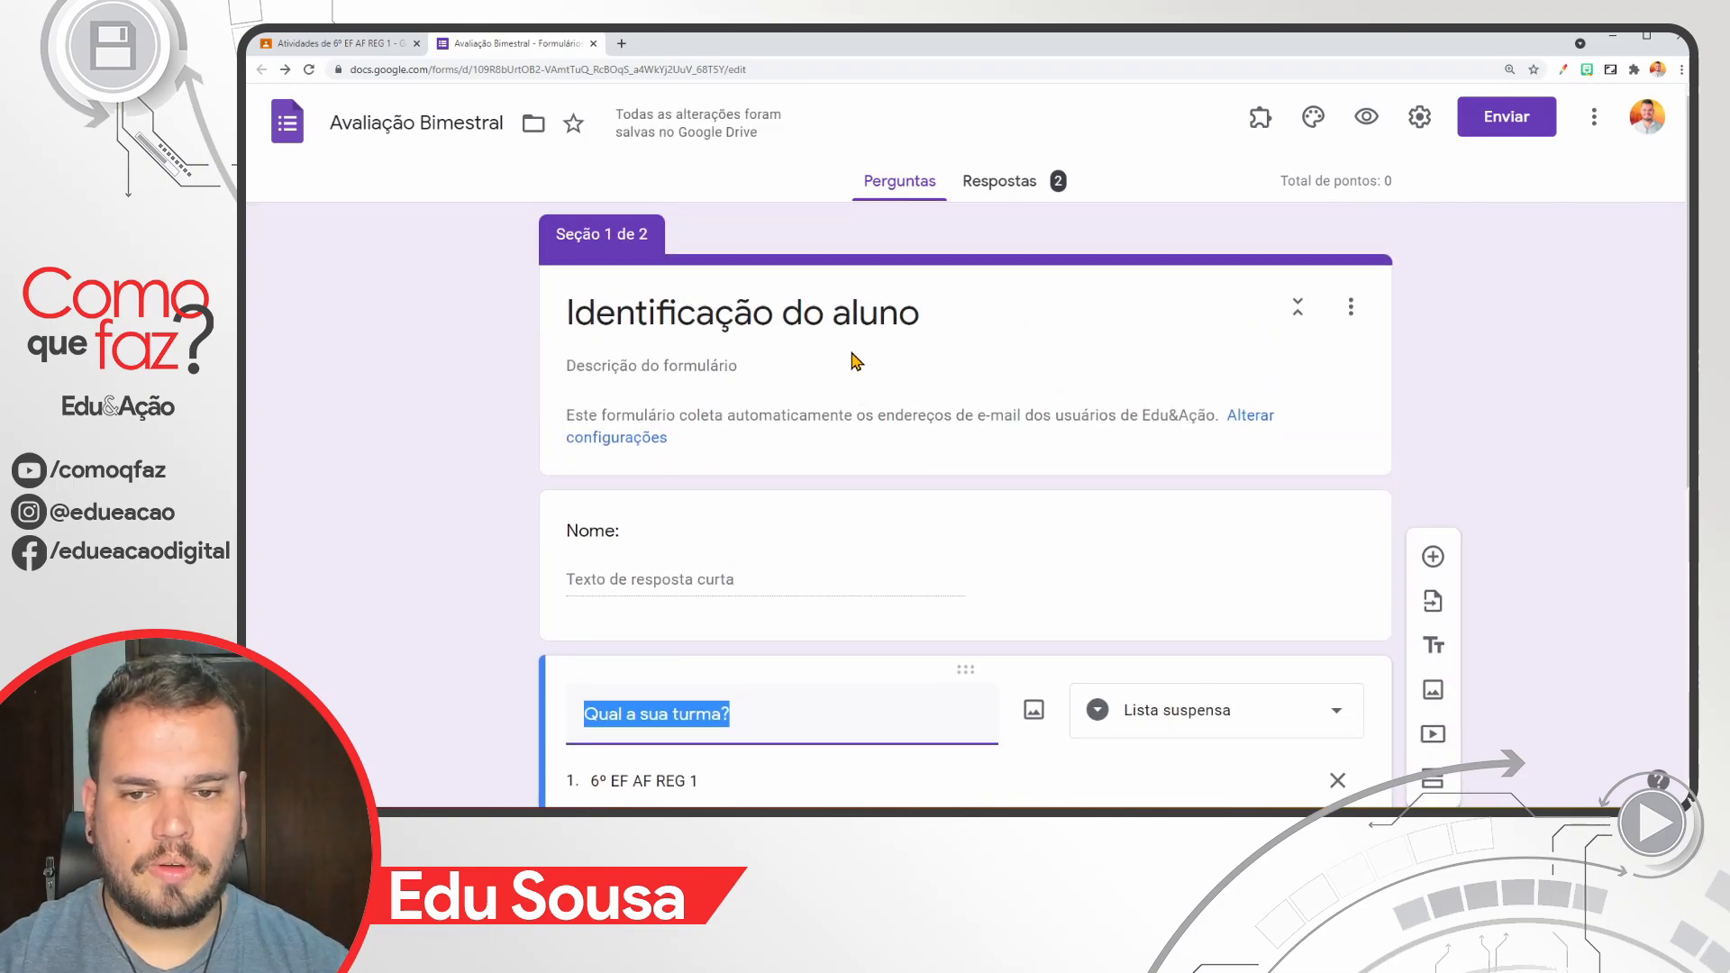
Step: Add the question "Qual é o seu estado?" to the "Questões discursivas" section as a Resposta curta question
{"action": "scroll", "coordinate": [621, 271], "scroll_direction": "down", "scroll_amount": 2}
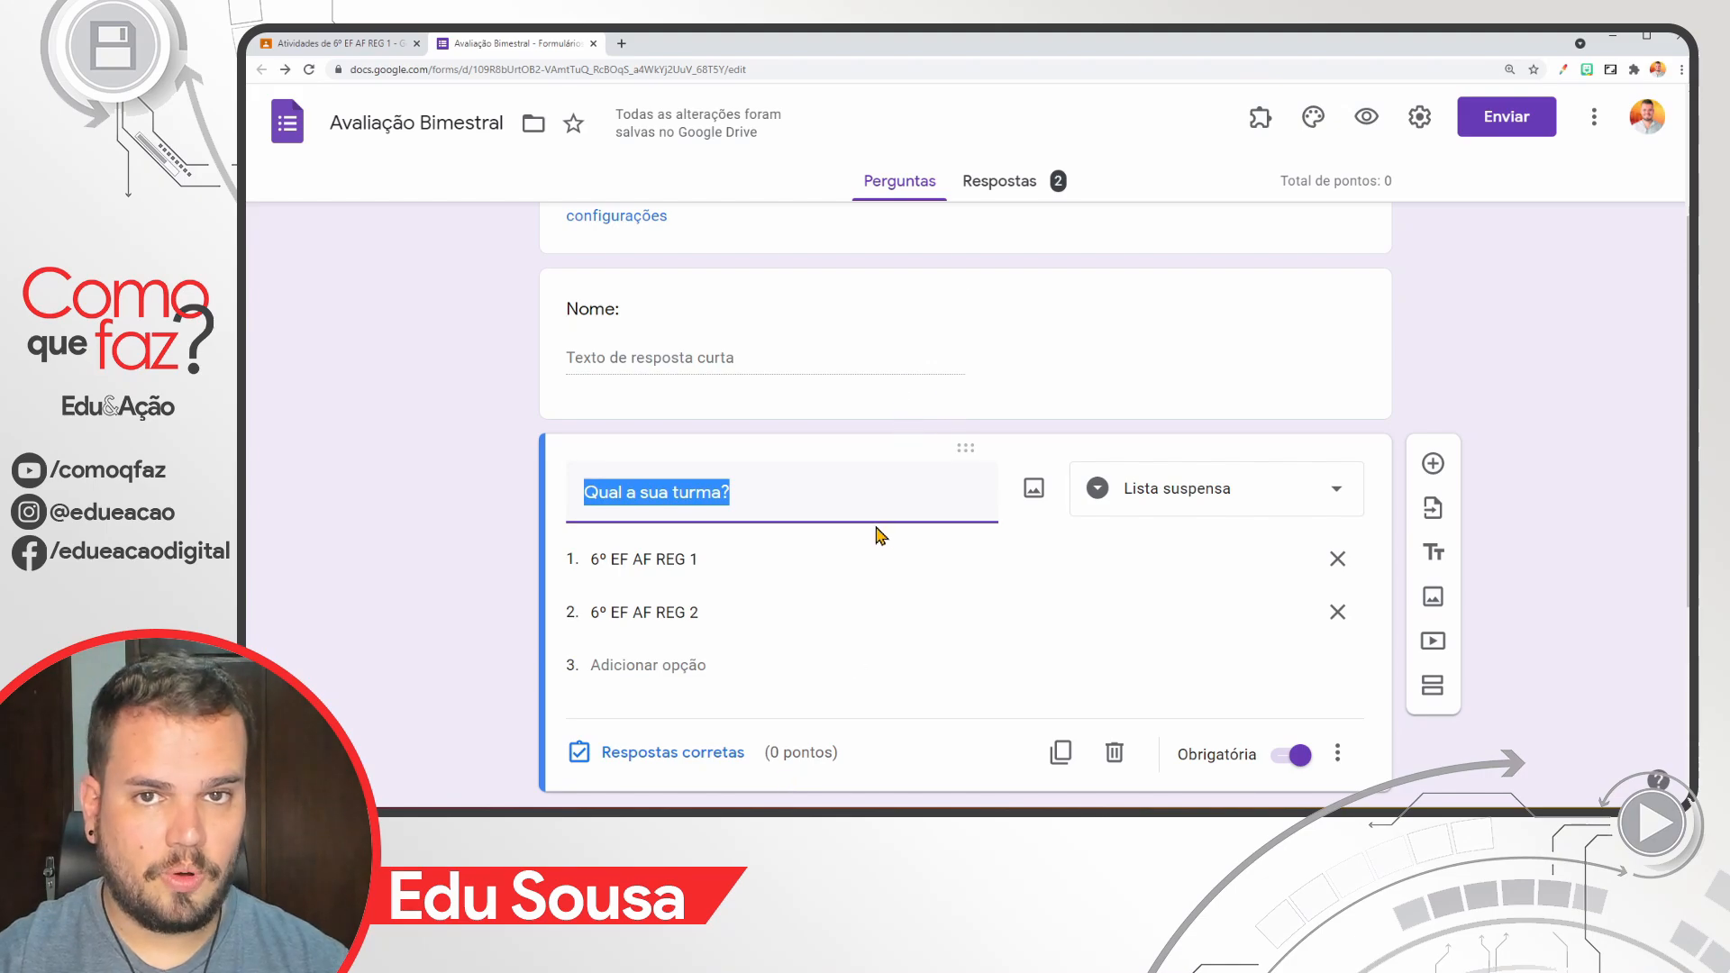
{"action": "scroll", "coordinate": [919, 603], "scroll_direction": "down", "scroll_amount": 3}
{"action": "left_click", "coordinate": [833, 649]}
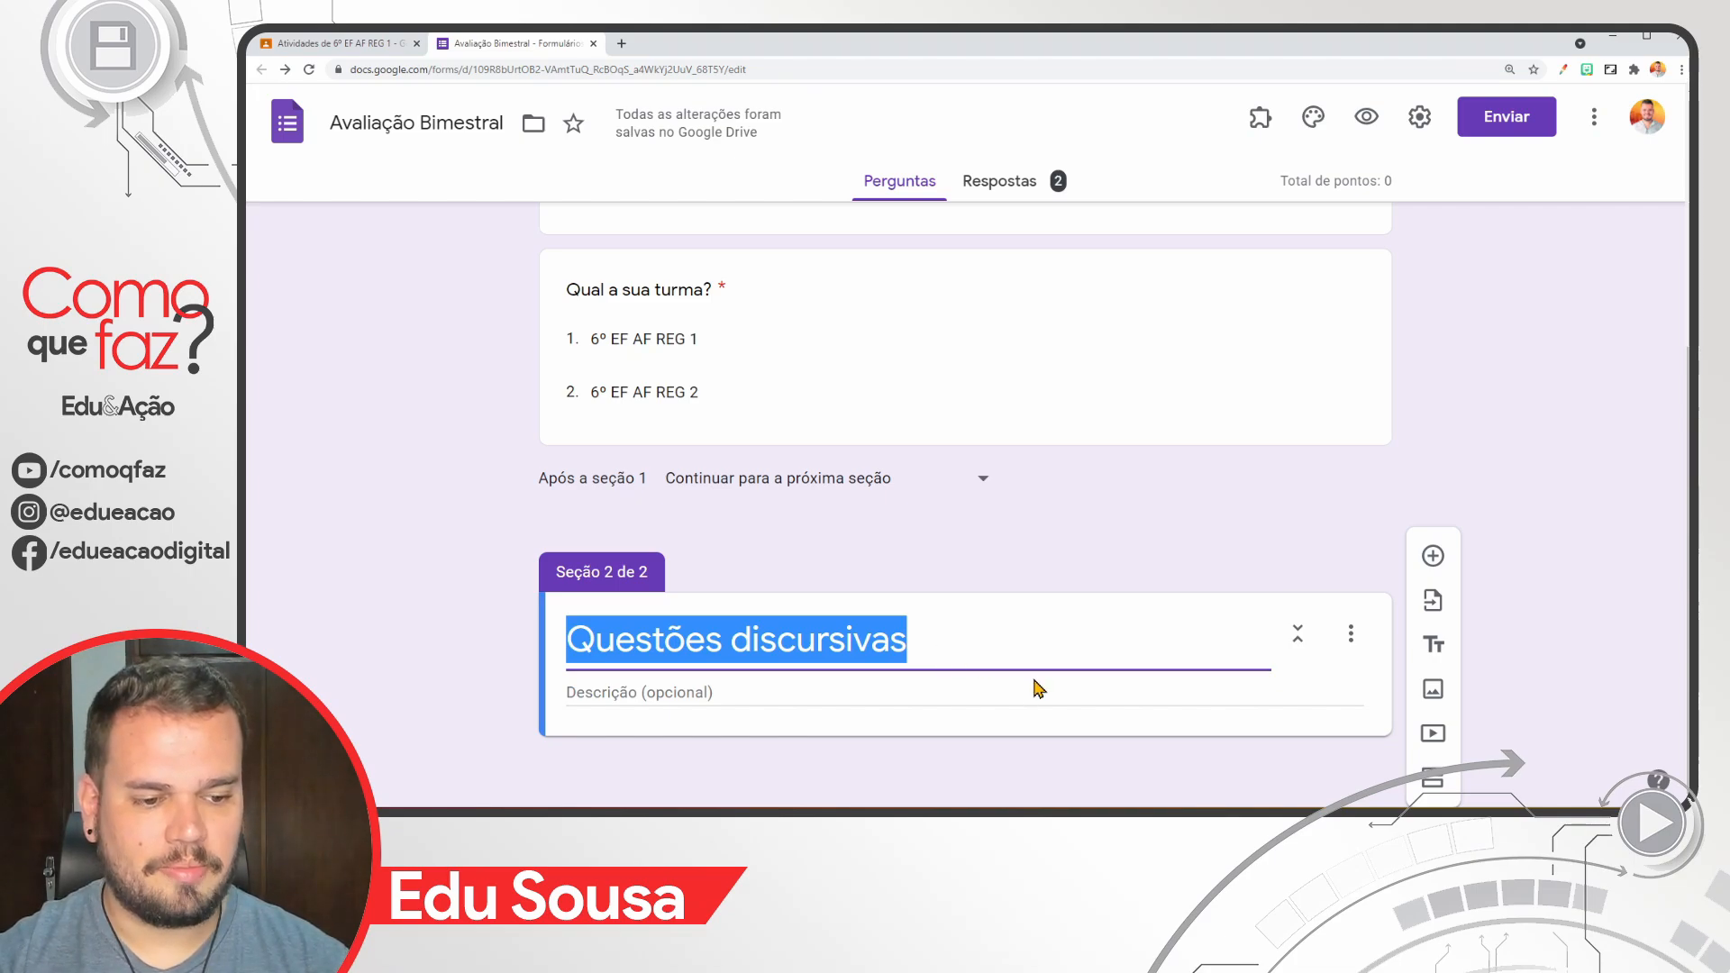
{"action": "left_click", "coordinate": [1434, 568]}
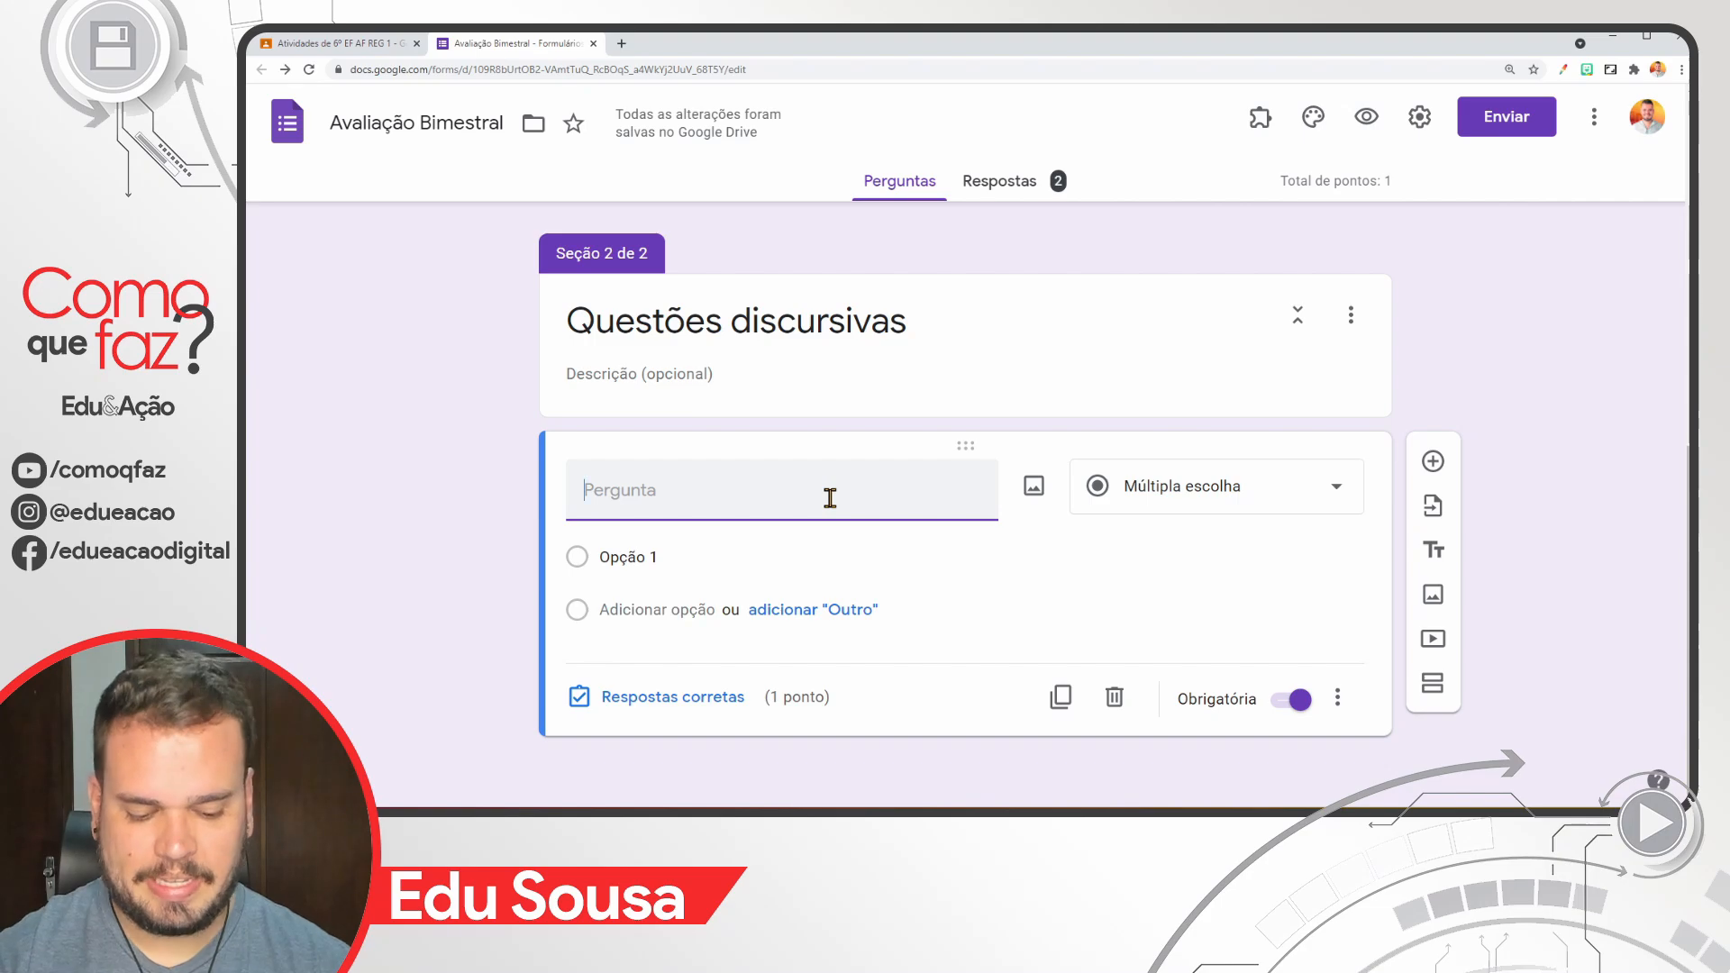
{"action": "type", "text": "Qual é o seu estado?"}
{"action": "left_click", "coordinate": [1034, 549]}
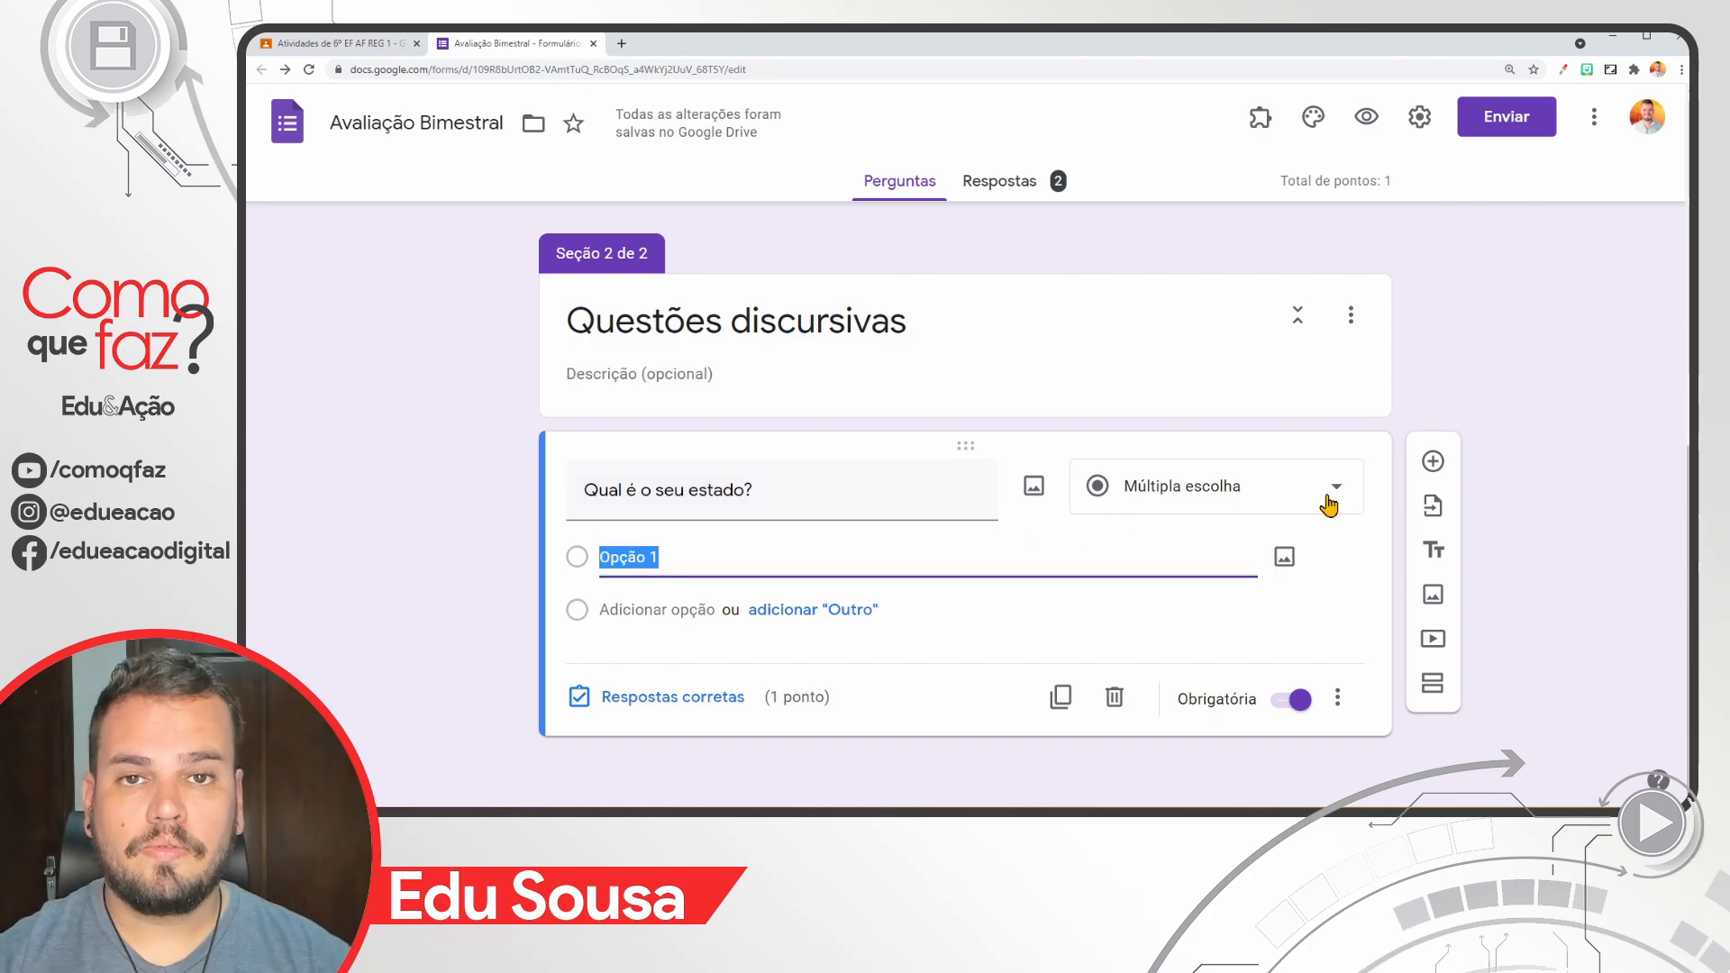
{"action": "left_click", "coordinate": [1329, 505]}
{"action": "left_click", "coordinate": [1190, 145]}
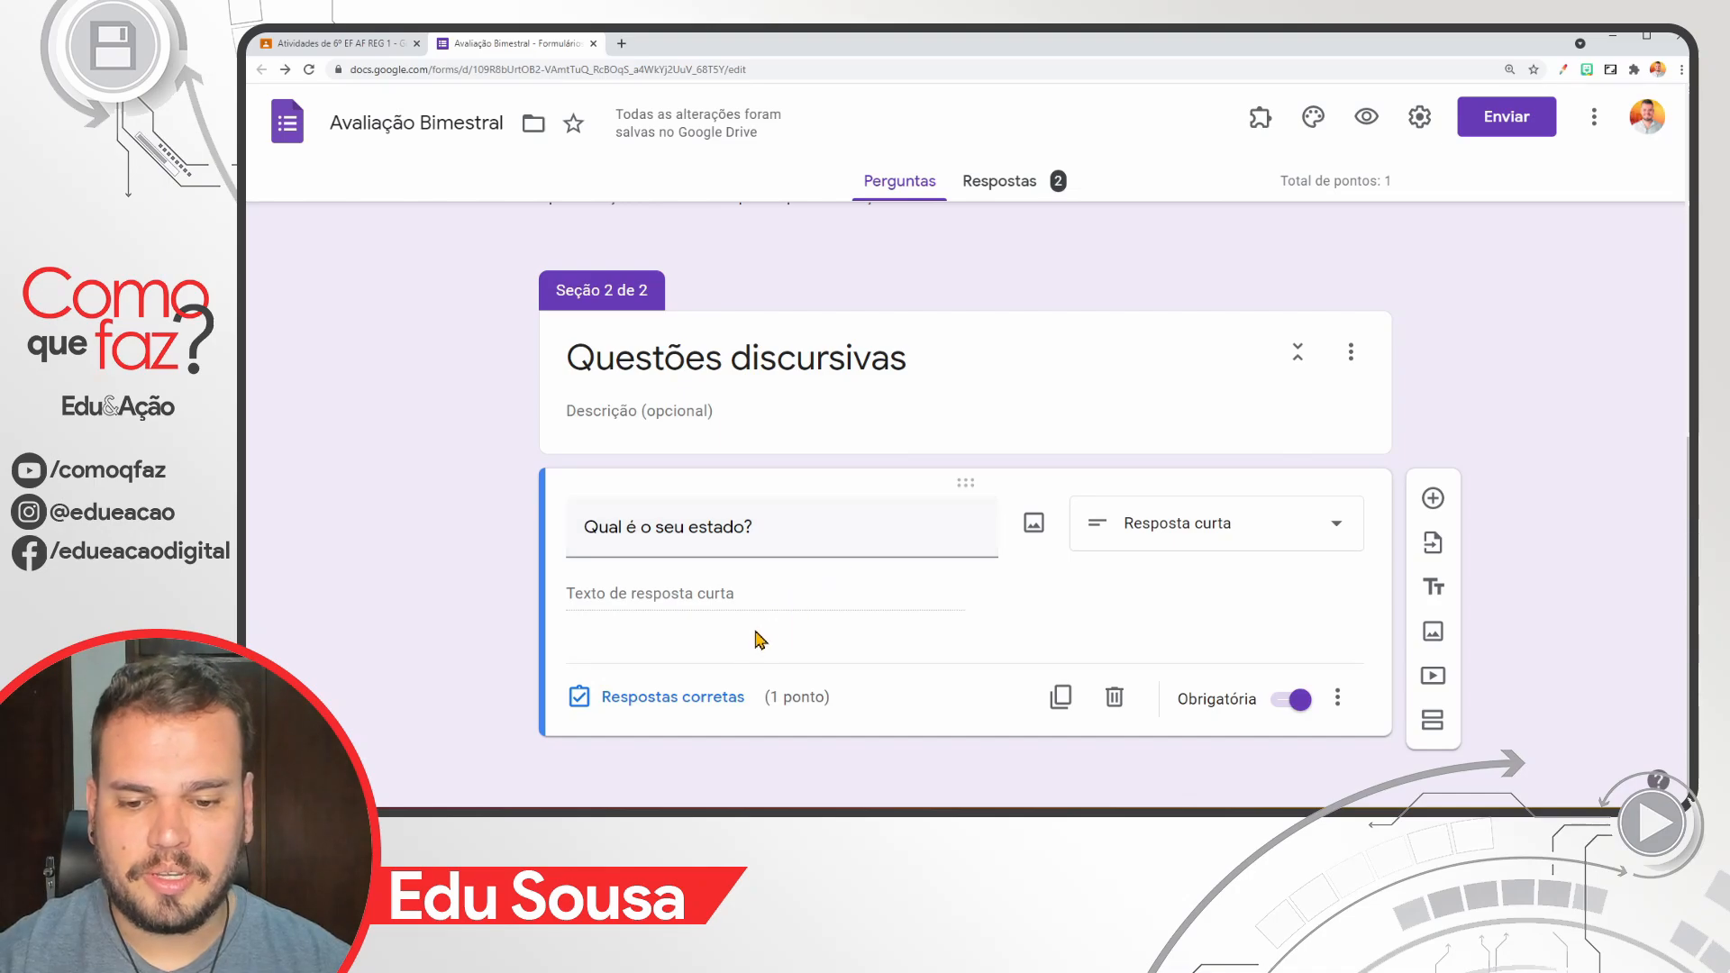
Step: Add Minas Gerais, MG, minas gerais and a fourth entry with the default text "Resposta correta" to the state question's answer key
{"action": "left_click", "coordinate": [692, 699]}
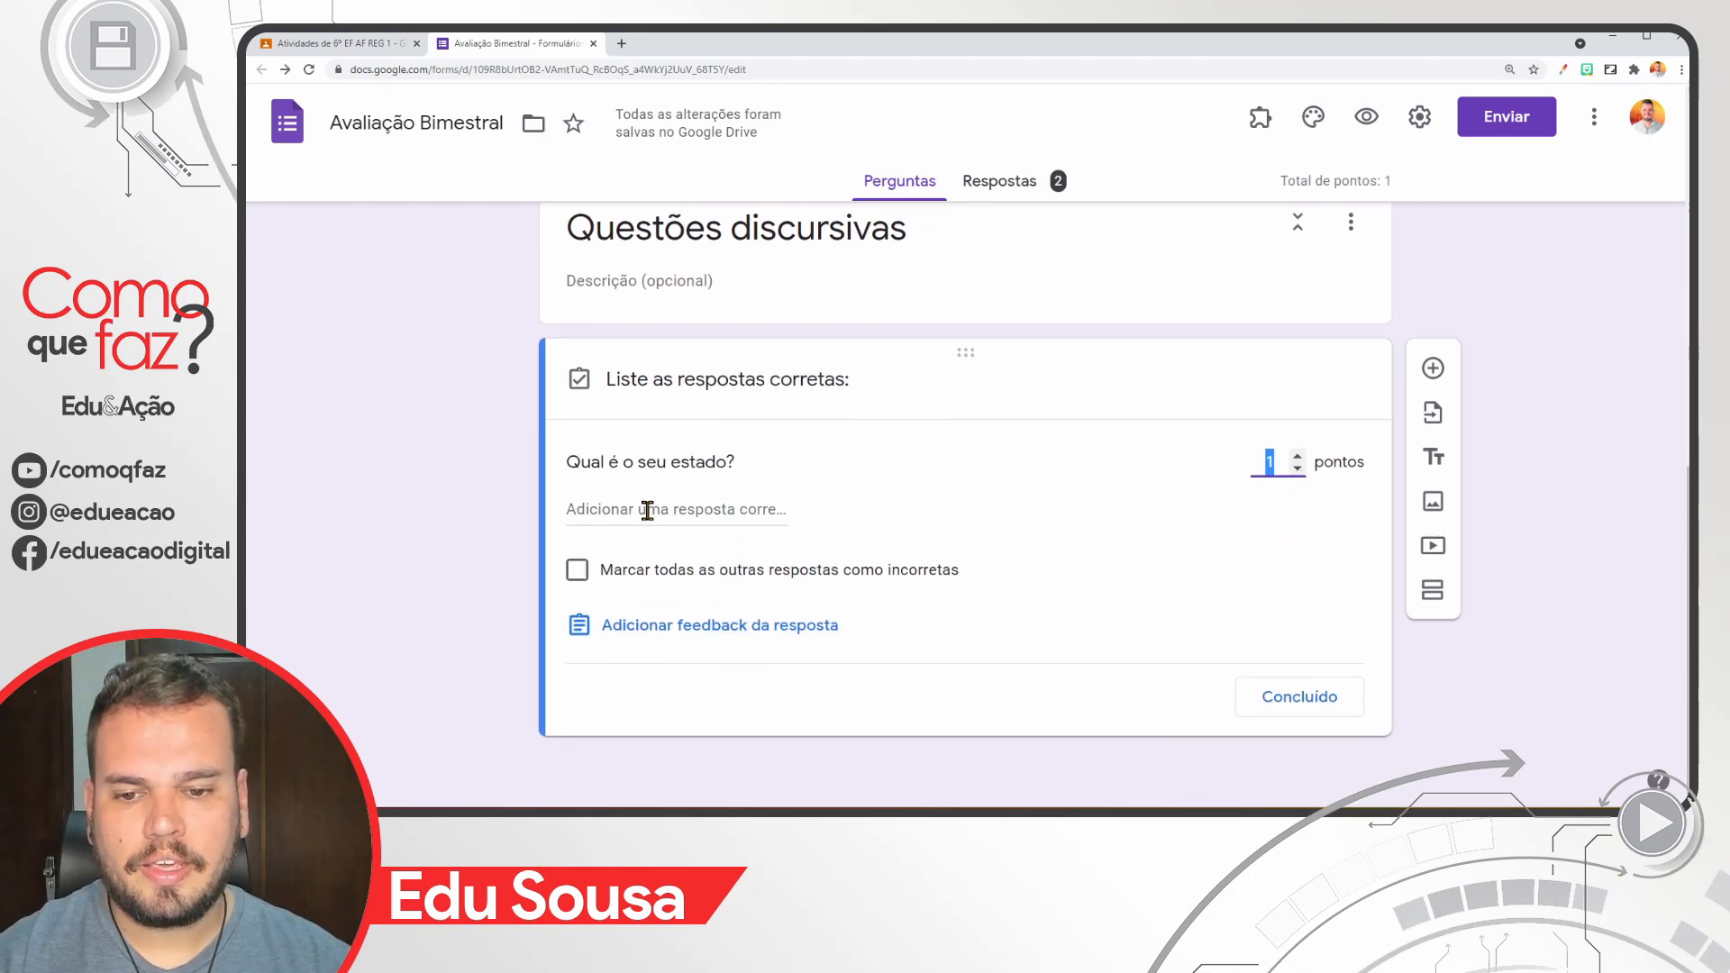
{"action": "left_click", "coordinate": [641, 510]}
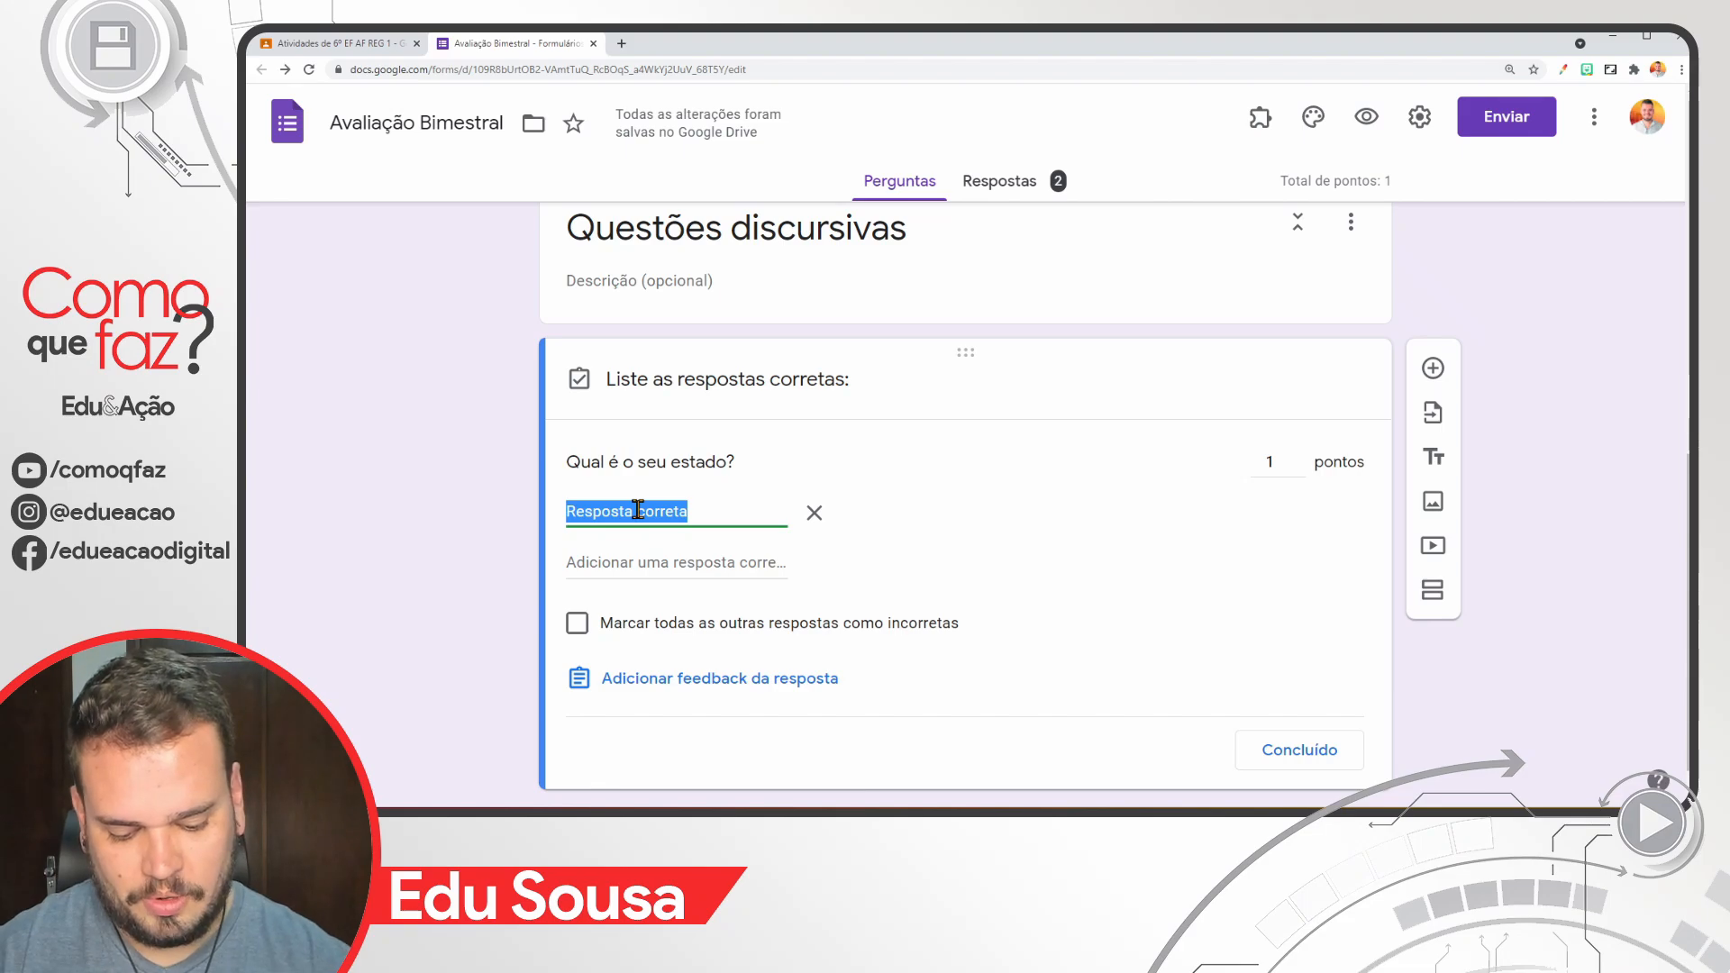
{"action": "type", "text": "Minas Gerais"}
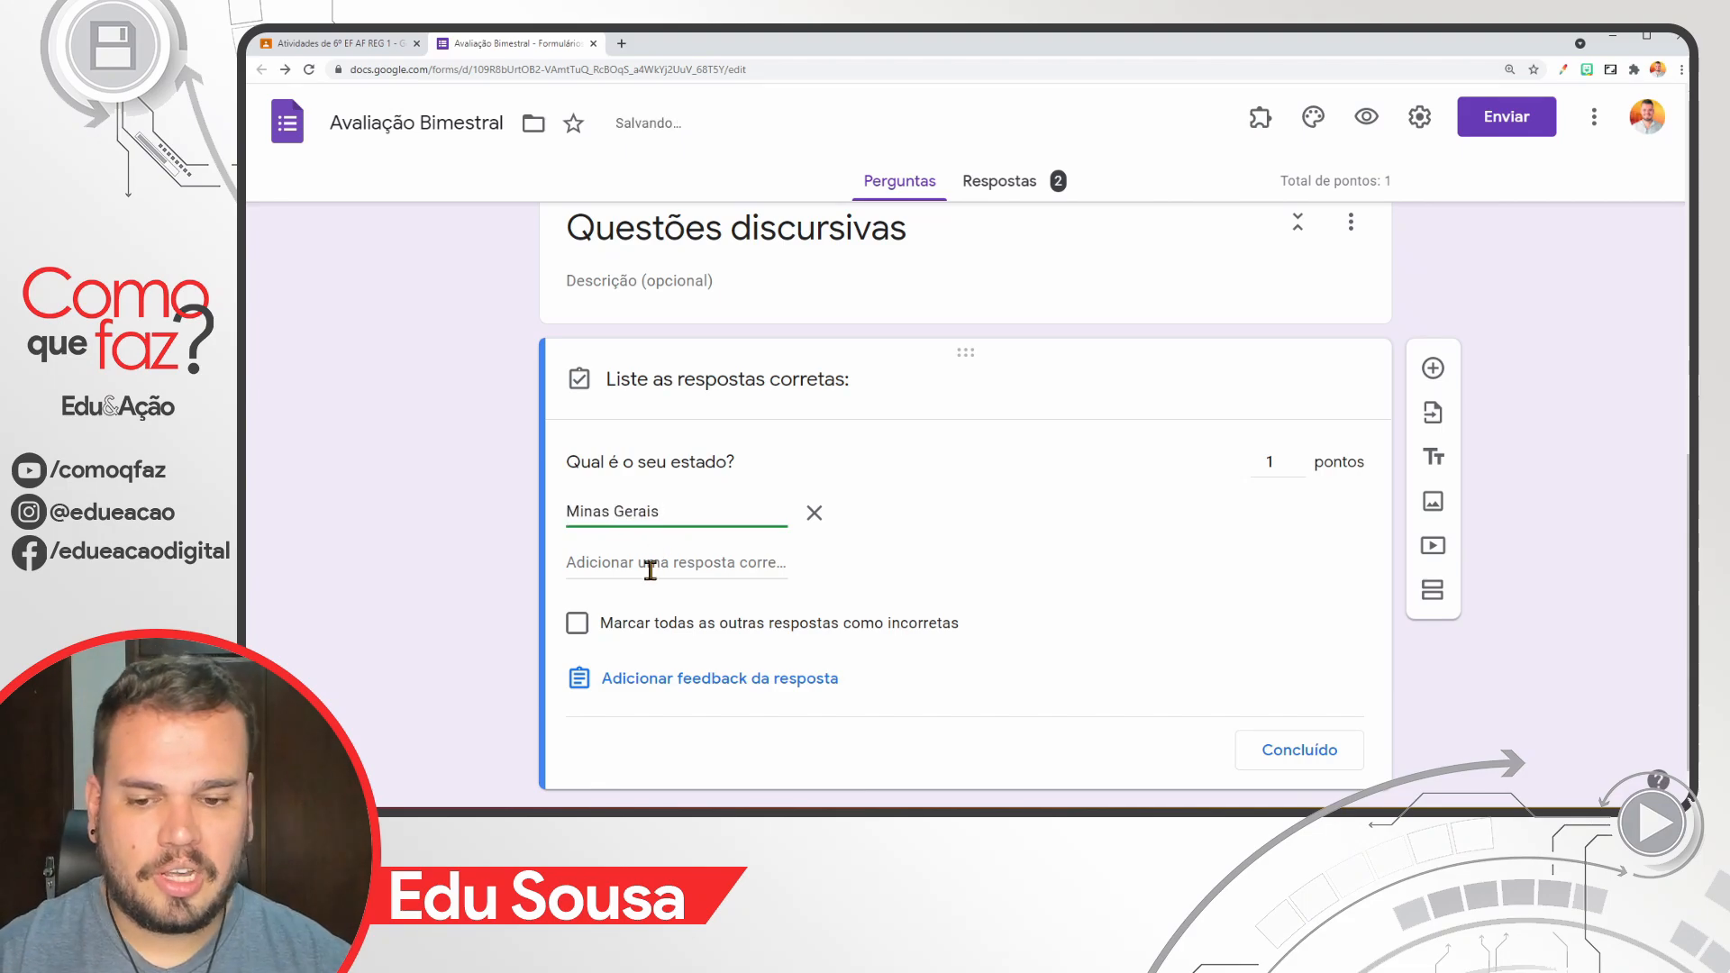
{"action": "left_click", "coordinate": [651, 570]}
{"action": "type", "text": "MG"}
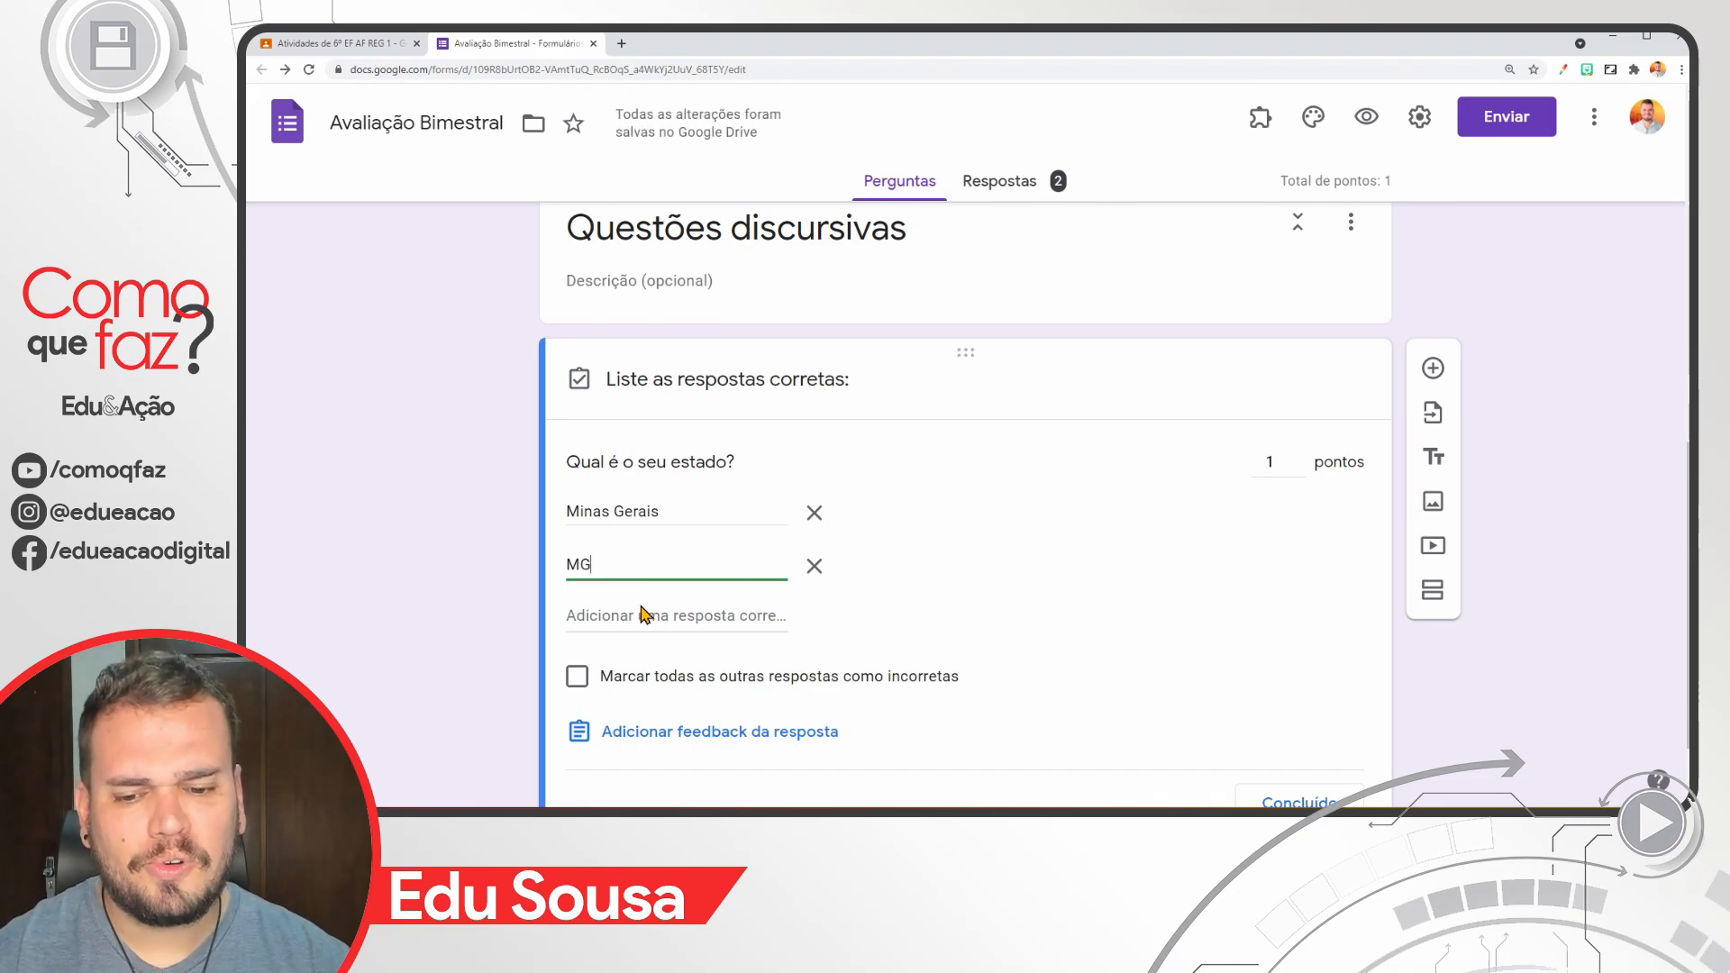
{"action": "left_click", "coordinate": [641, 616]}
{"action": "type", "text": "minas gerais"}
{"action": "left_click", "coordinate": [637, 669]}
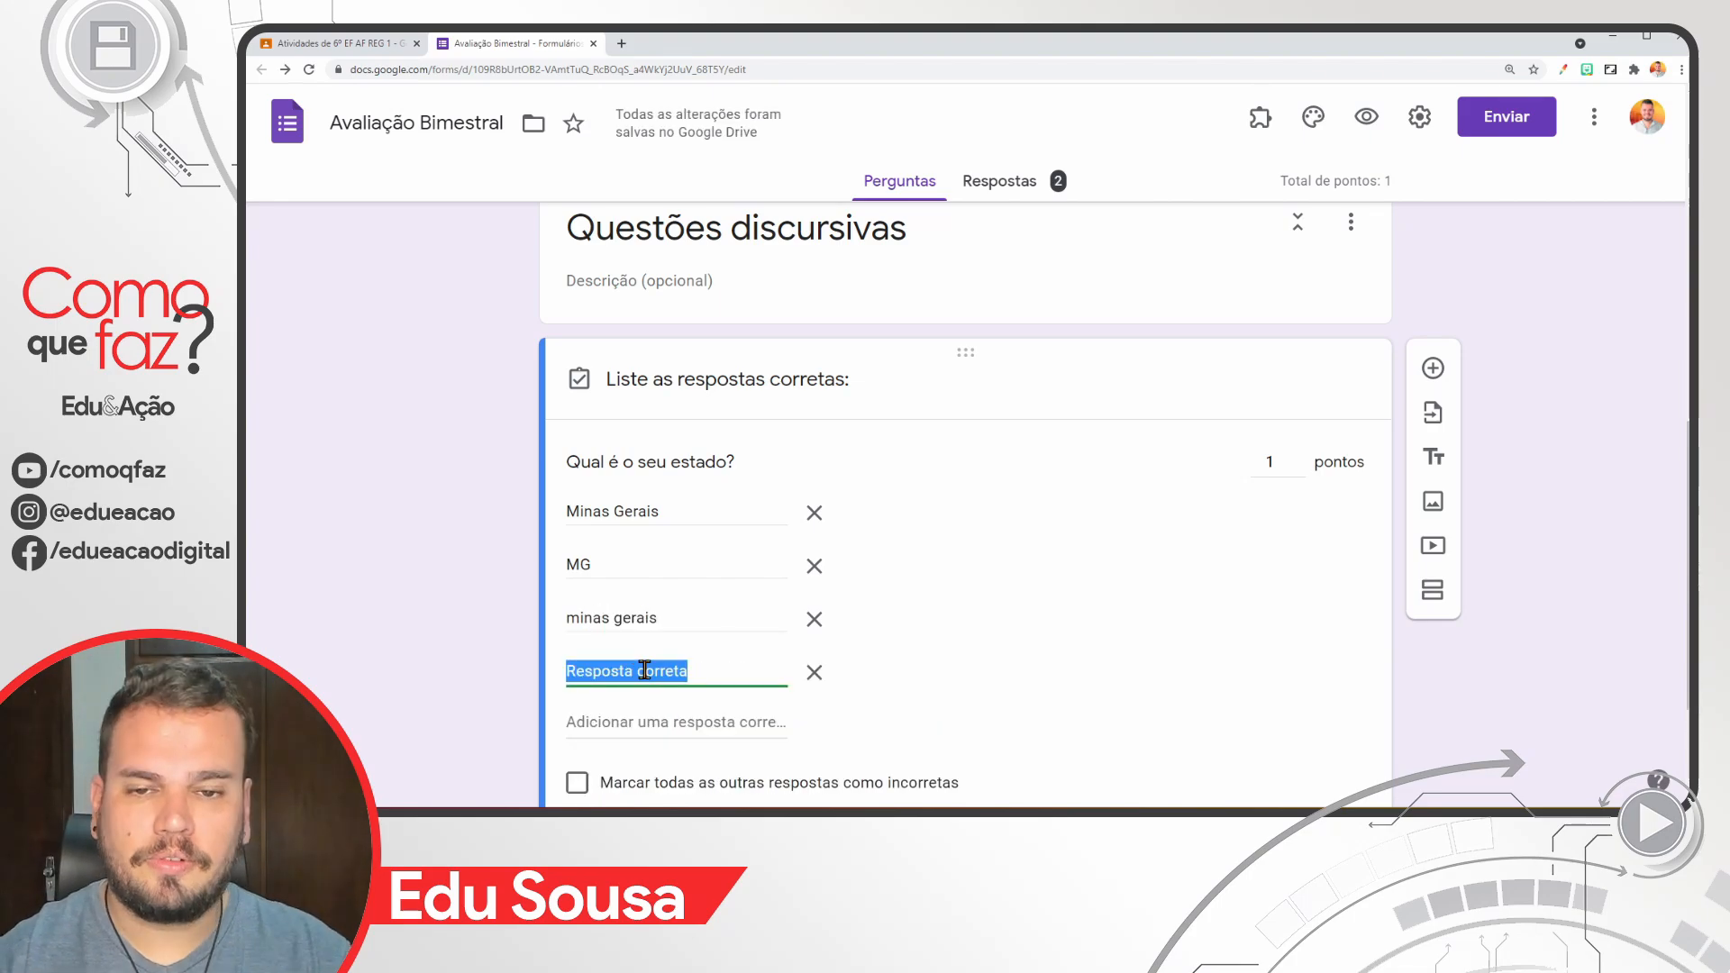
Step: Mark all other answers to the state question as incorrect and finish its answer key
{"action": "scroll", "coordinate": [672, 694], "scroll_direction": "down", "scroll_amount": 1}
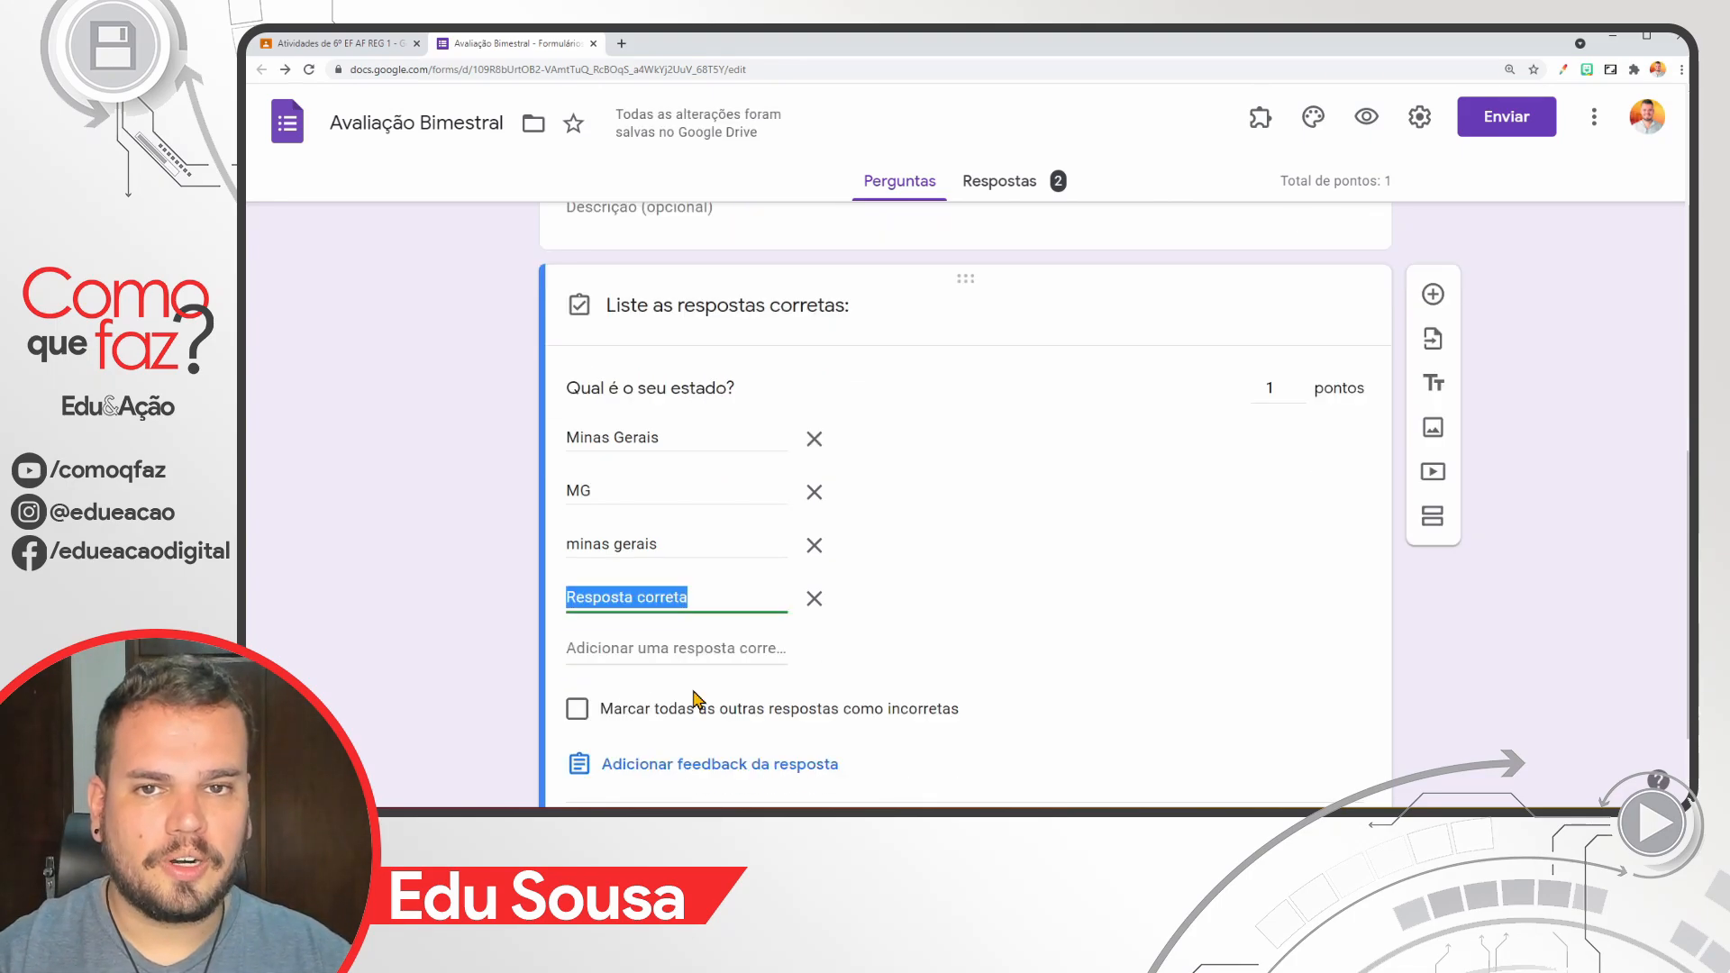
{"action": "left_click", "coordinate": [671, 713]}
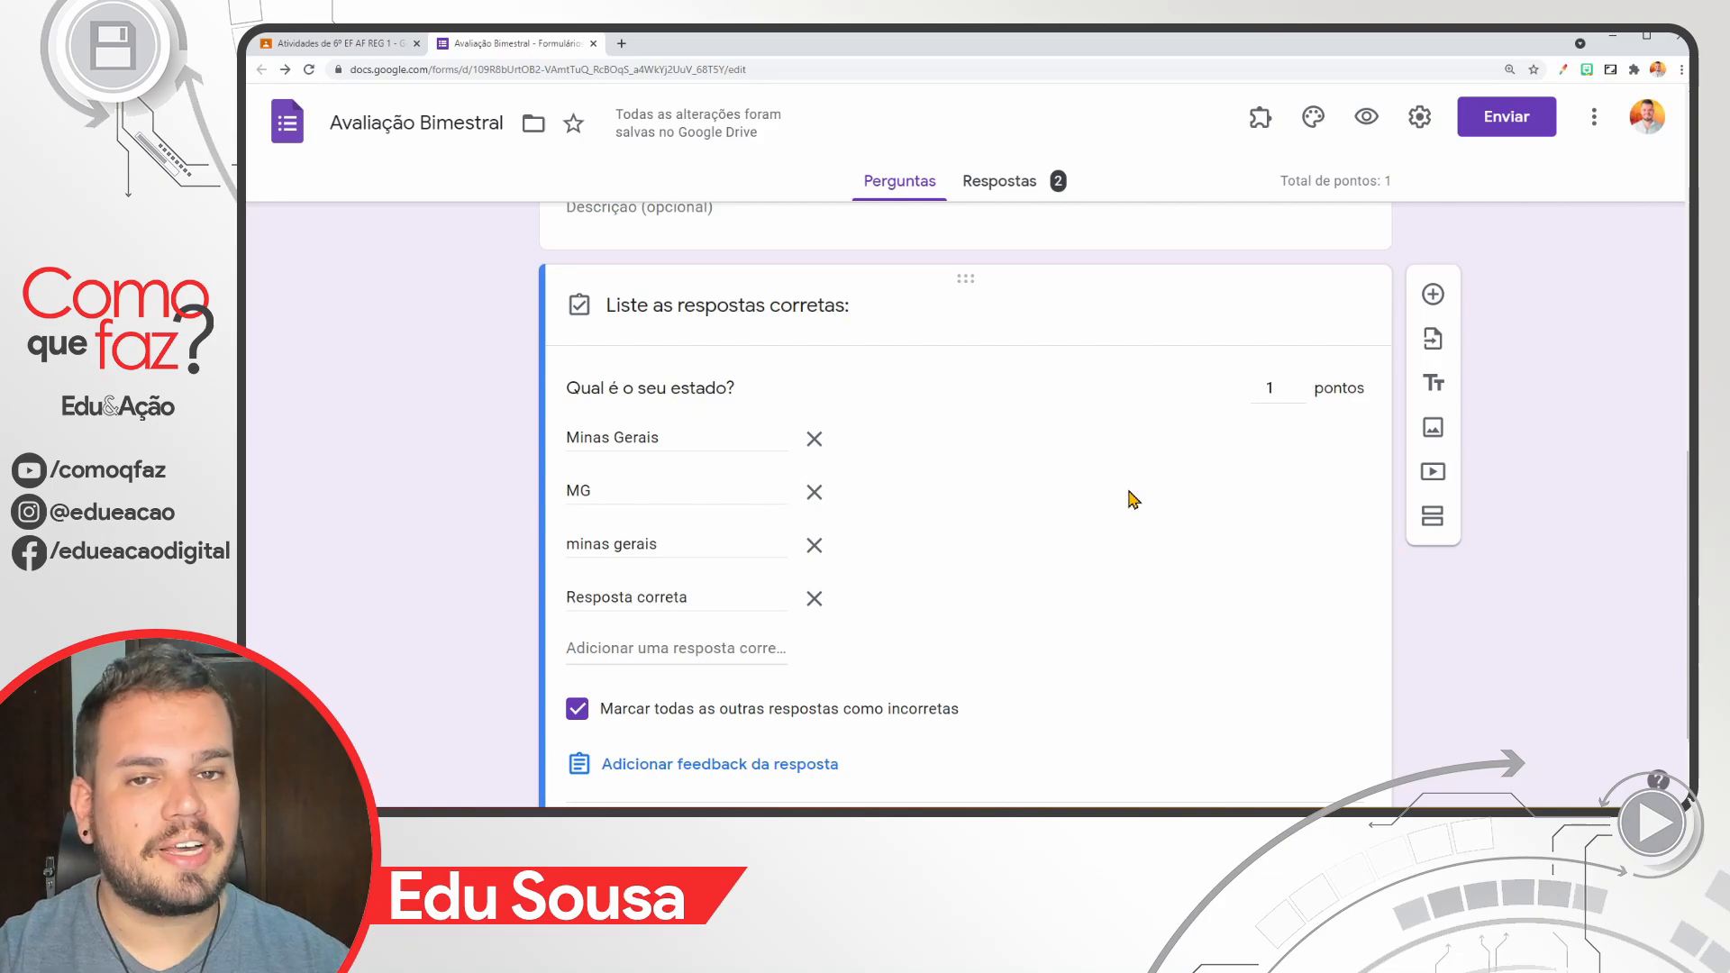
{"action": "scroll", "coordinate": [1282, 707], "scroll_direction": "down", "scroll_amount": 2}
{"action": "left_click", "coordinate": [1284, 705]}
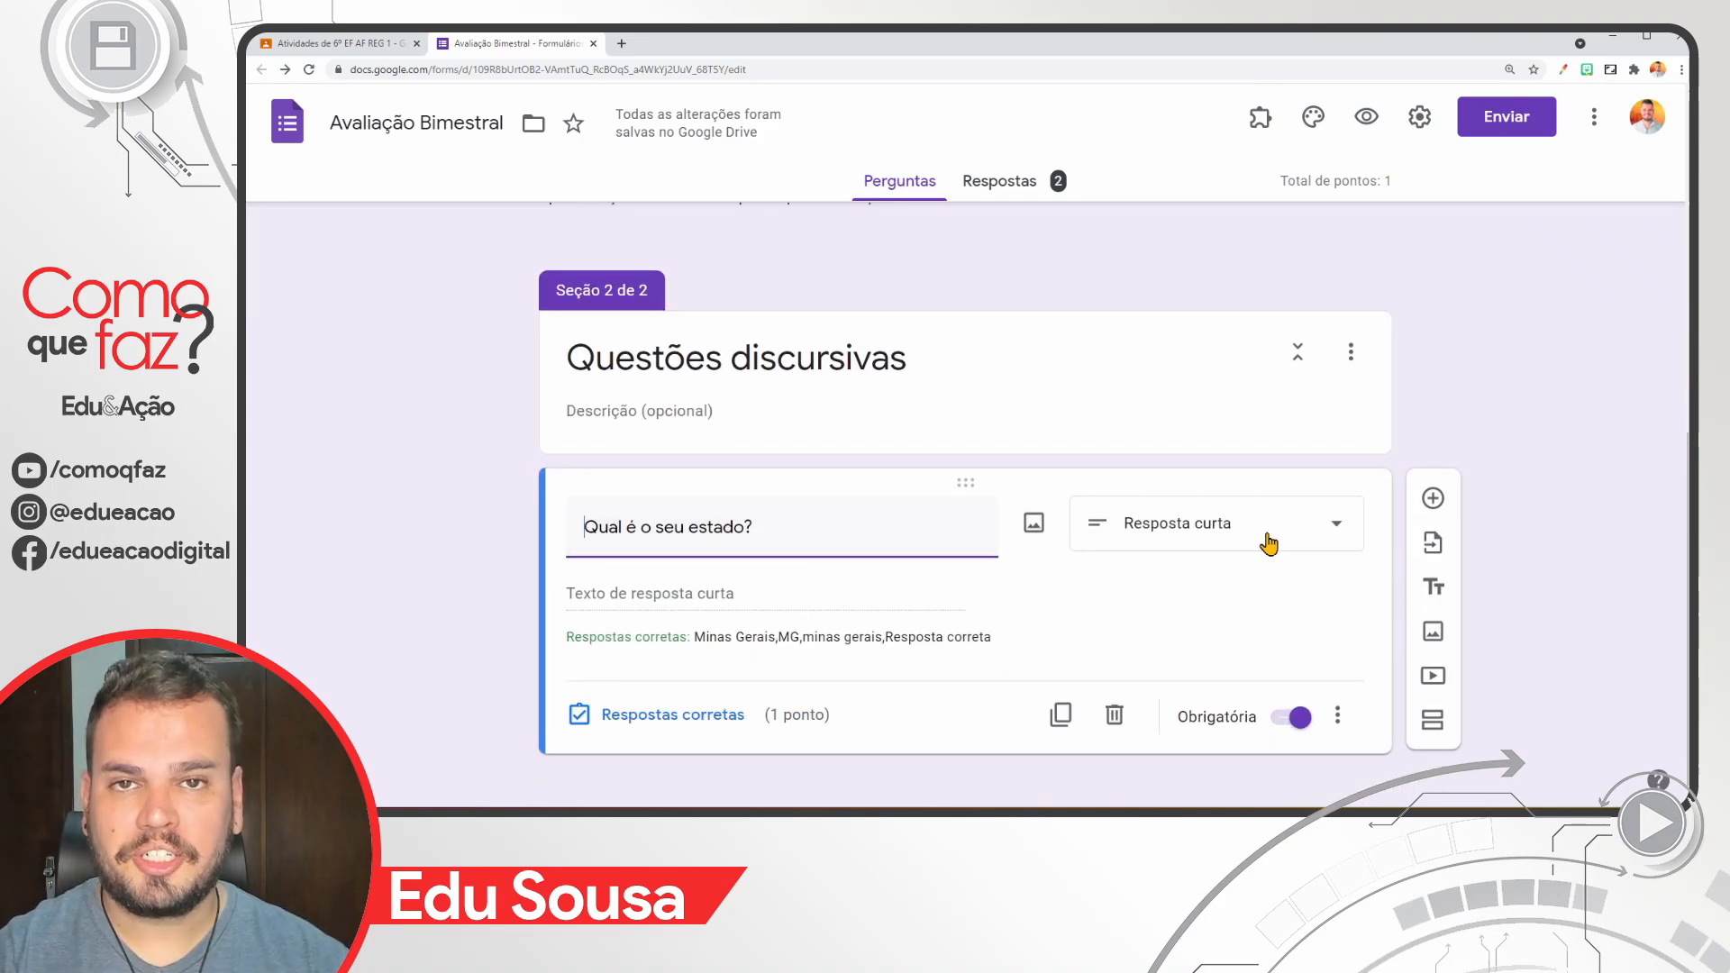
Step: Look at the additional options available for the state question, leaving them without choosing one
{"action": "scroll", "coordinate": [1253, 552], "scroll_direction": "down", "scroll_amount": 1}
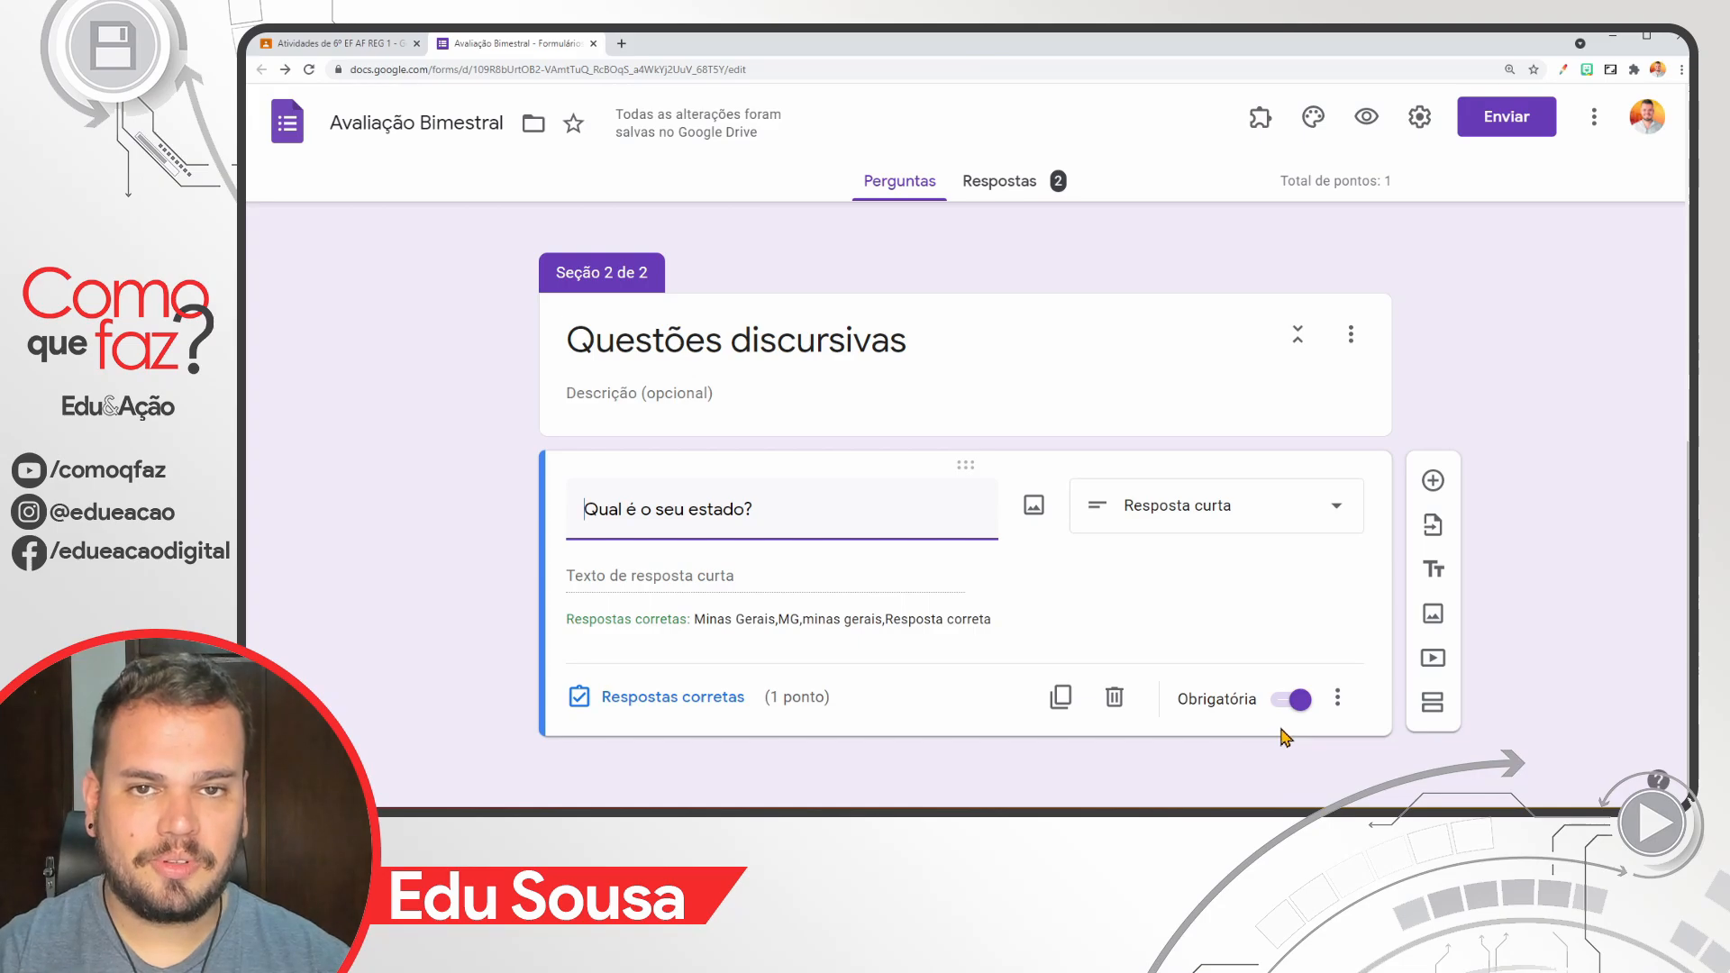
{"action": "left_click", "coordinate": [1338, 698]}
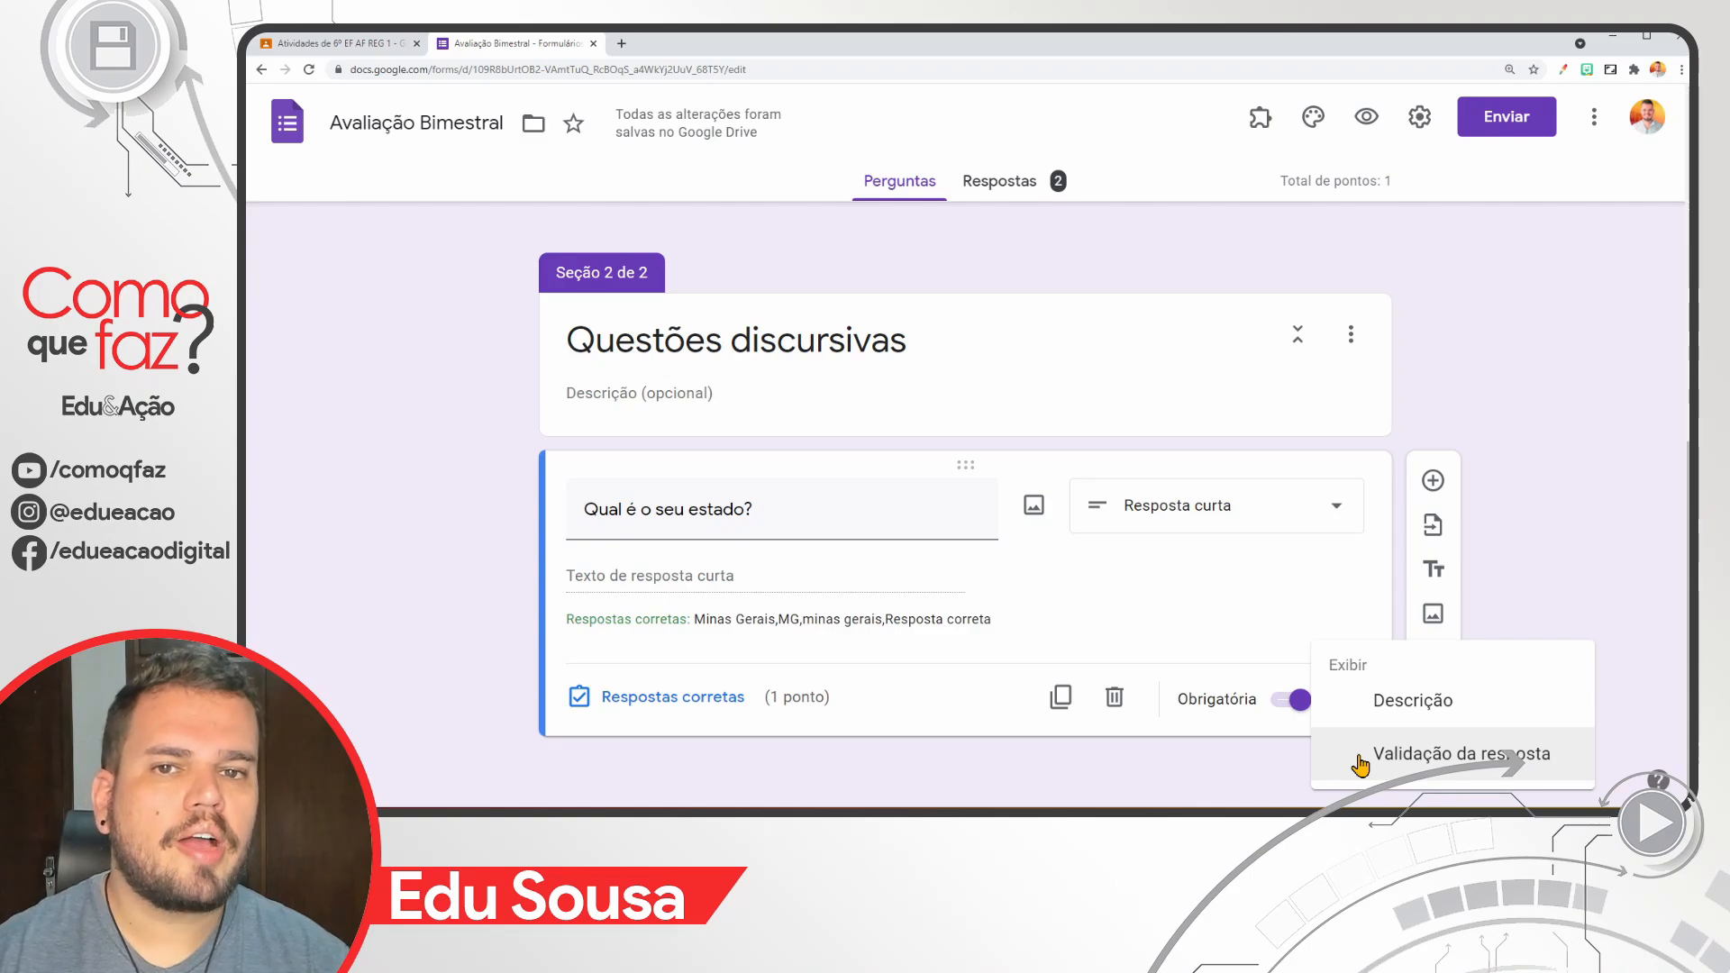
{"action": "left_click", "coordinate": [1203, 764]}
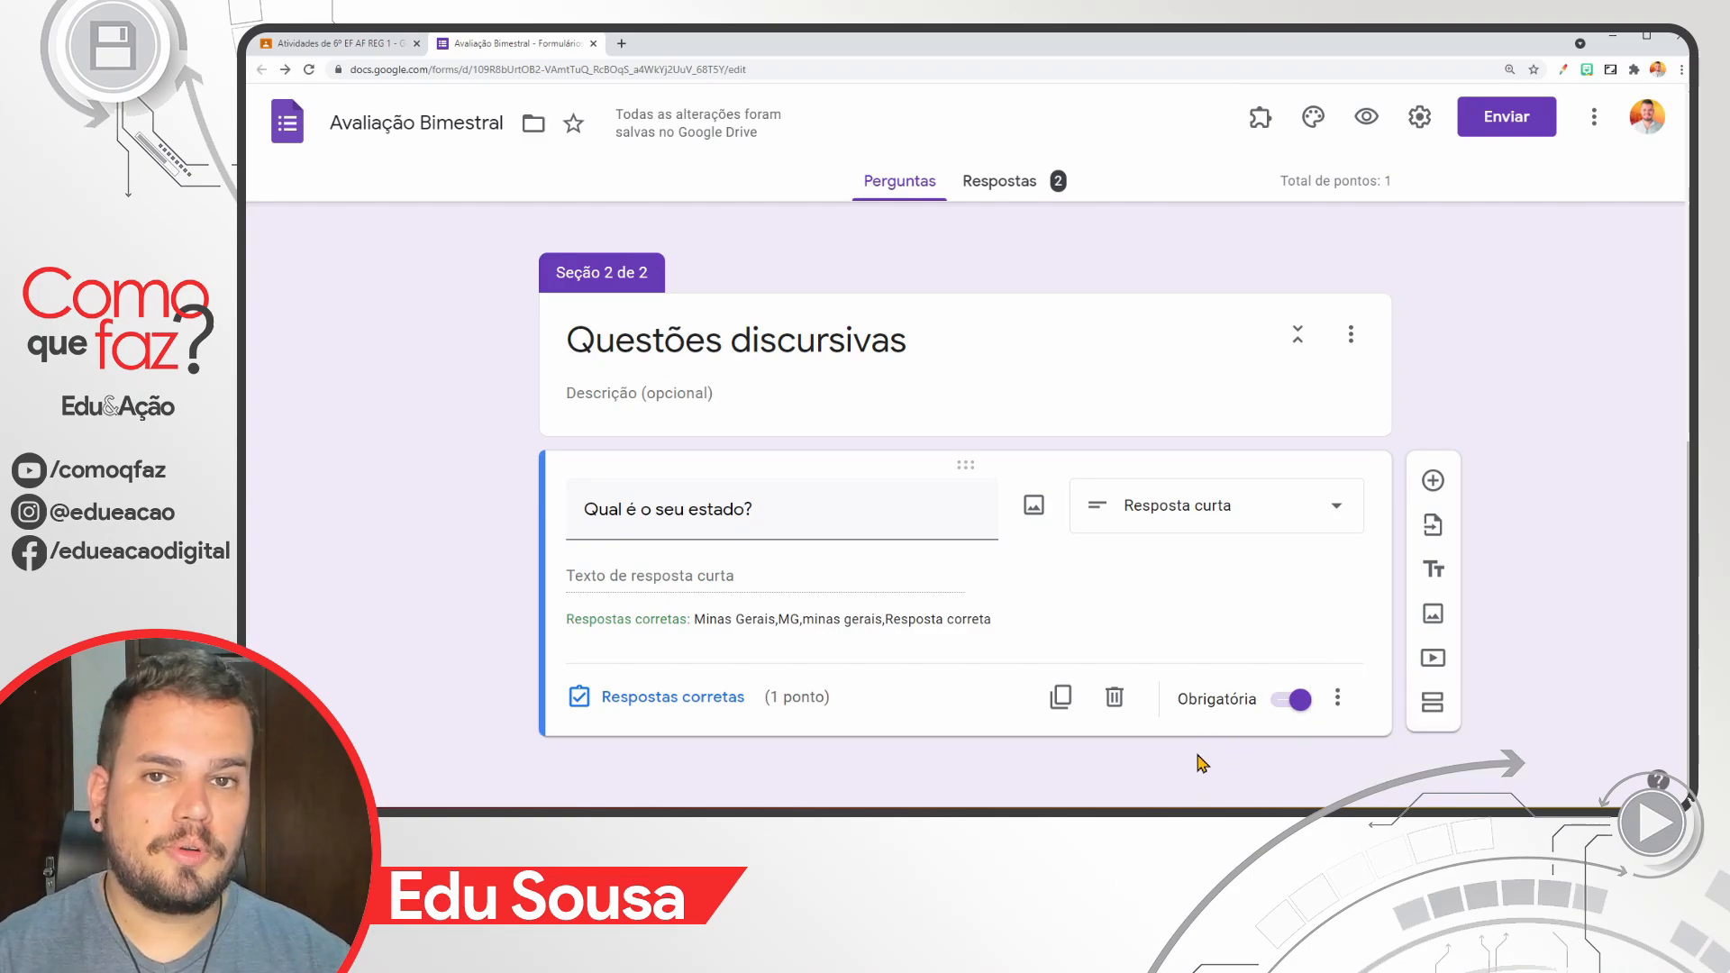
Step: Duplicate the state question, change the copy to Parágrafo and reword it as "Conte com as suas palavras como foi a Inconfidência Mineira:"
{"action": "left_click", "coordinate": [1061, 707]}
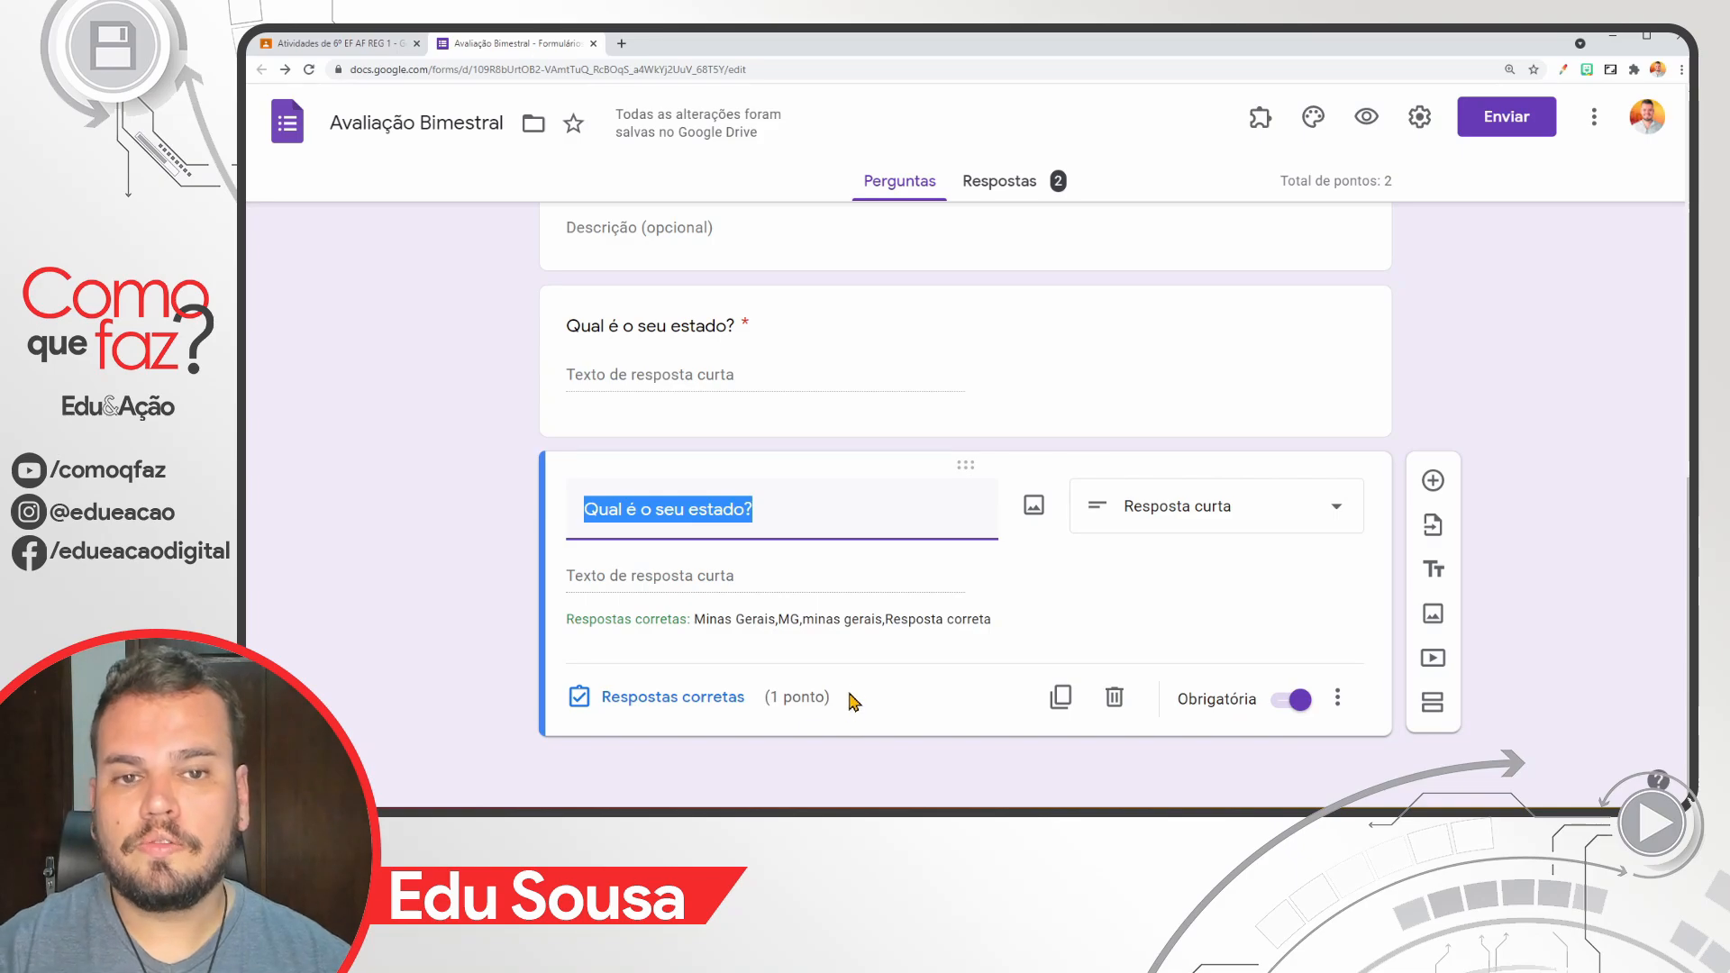
{"action": "left_click", "coordinate": [1226, 507]}
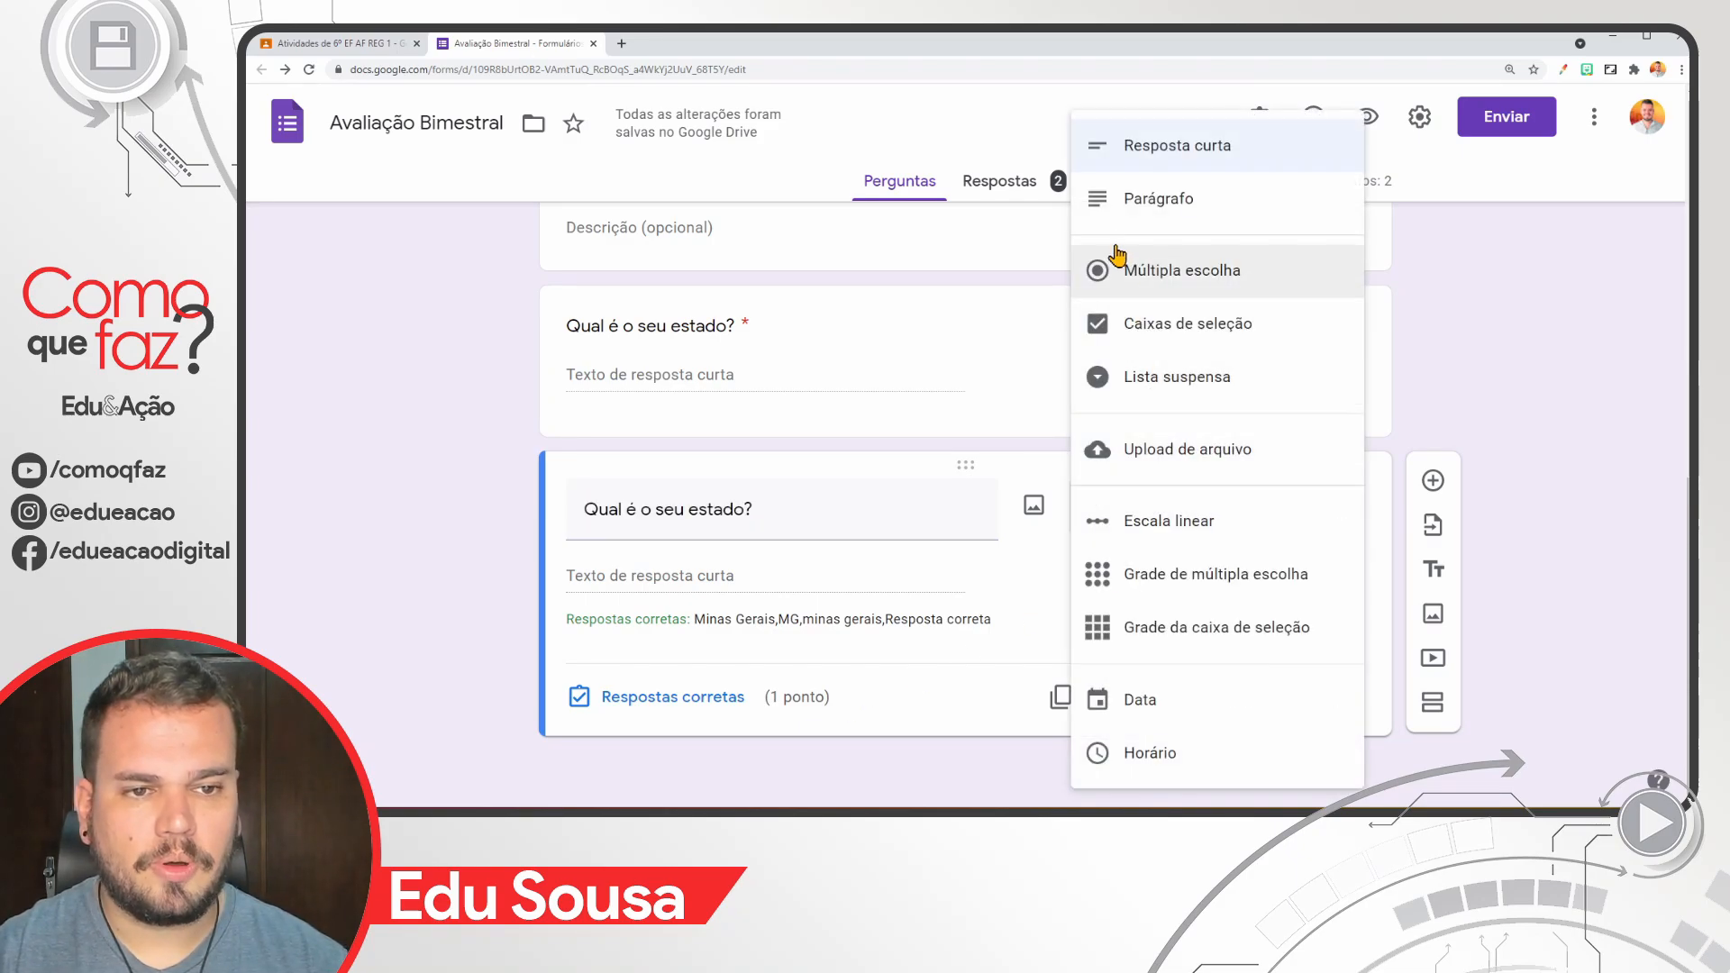
{"action": "left_click", "coordinate": [1131, 208]}
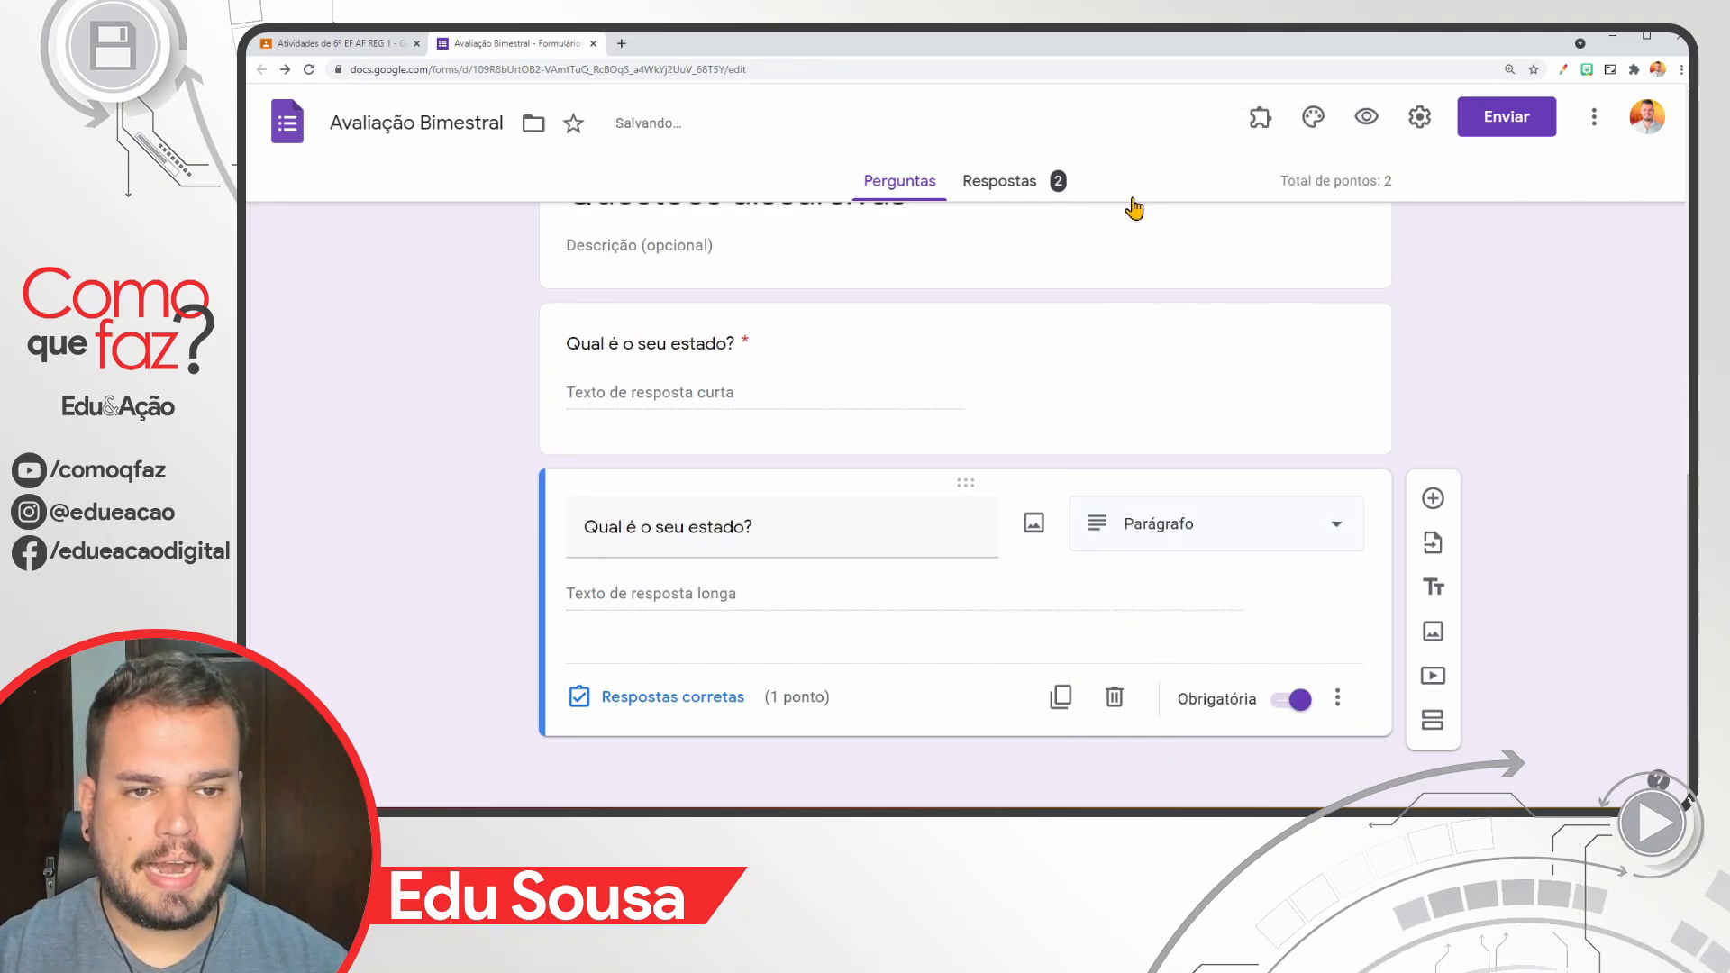
{"action": "triple_click", "coordinate": [778, 534]}
{"action": "type", "text": "Conte com as suas palavras como foi a Inconfidência Mineira:"}
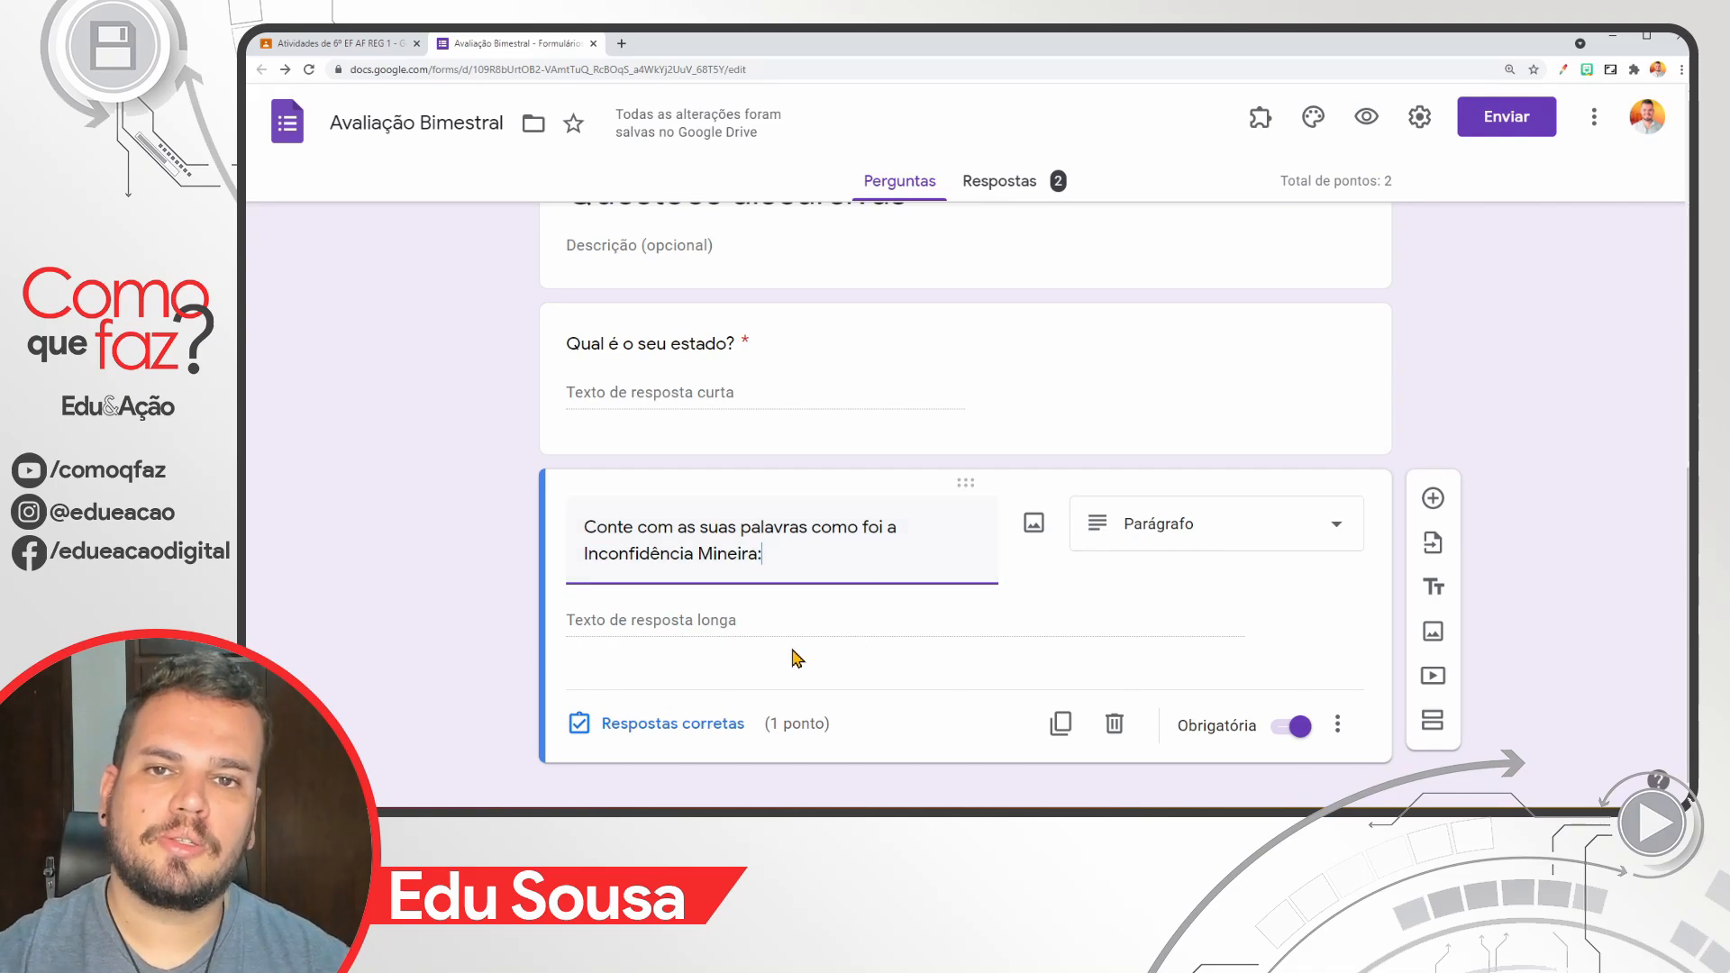
{"action": "left_click", "coordinate": [725, 626]}
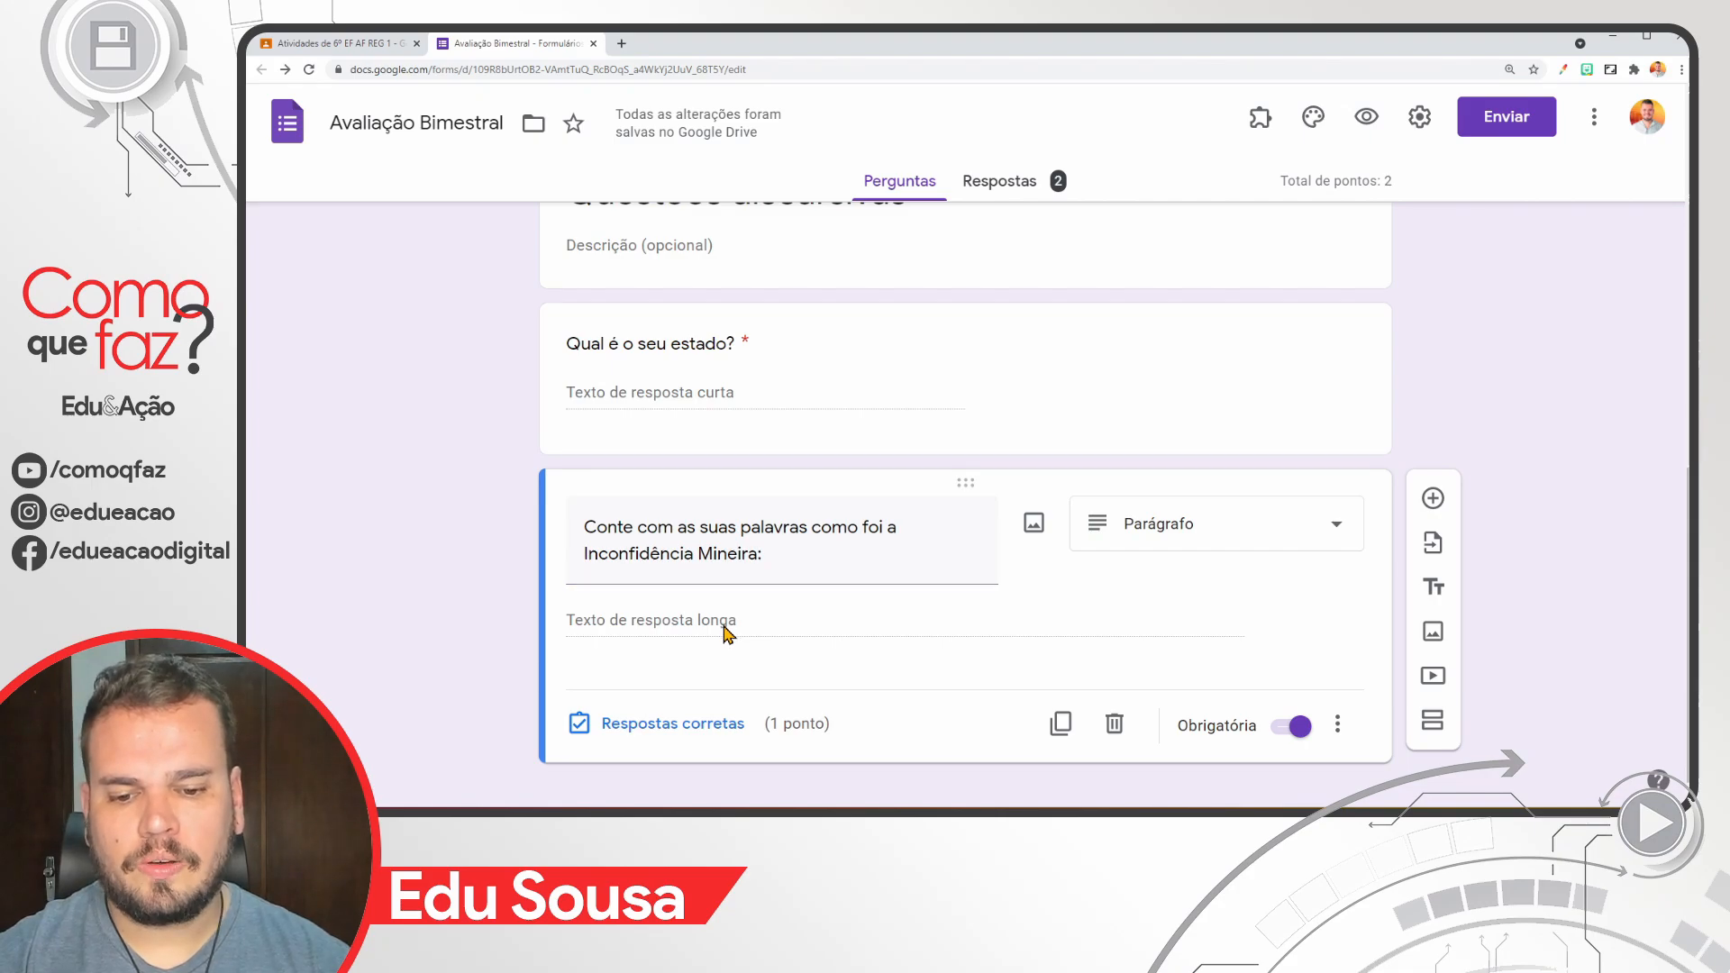
Step: Check the feedback and points settings of the Inconfidência Mineira question without changing them
{"action": "left_click", "coordinate": [695, 724]}
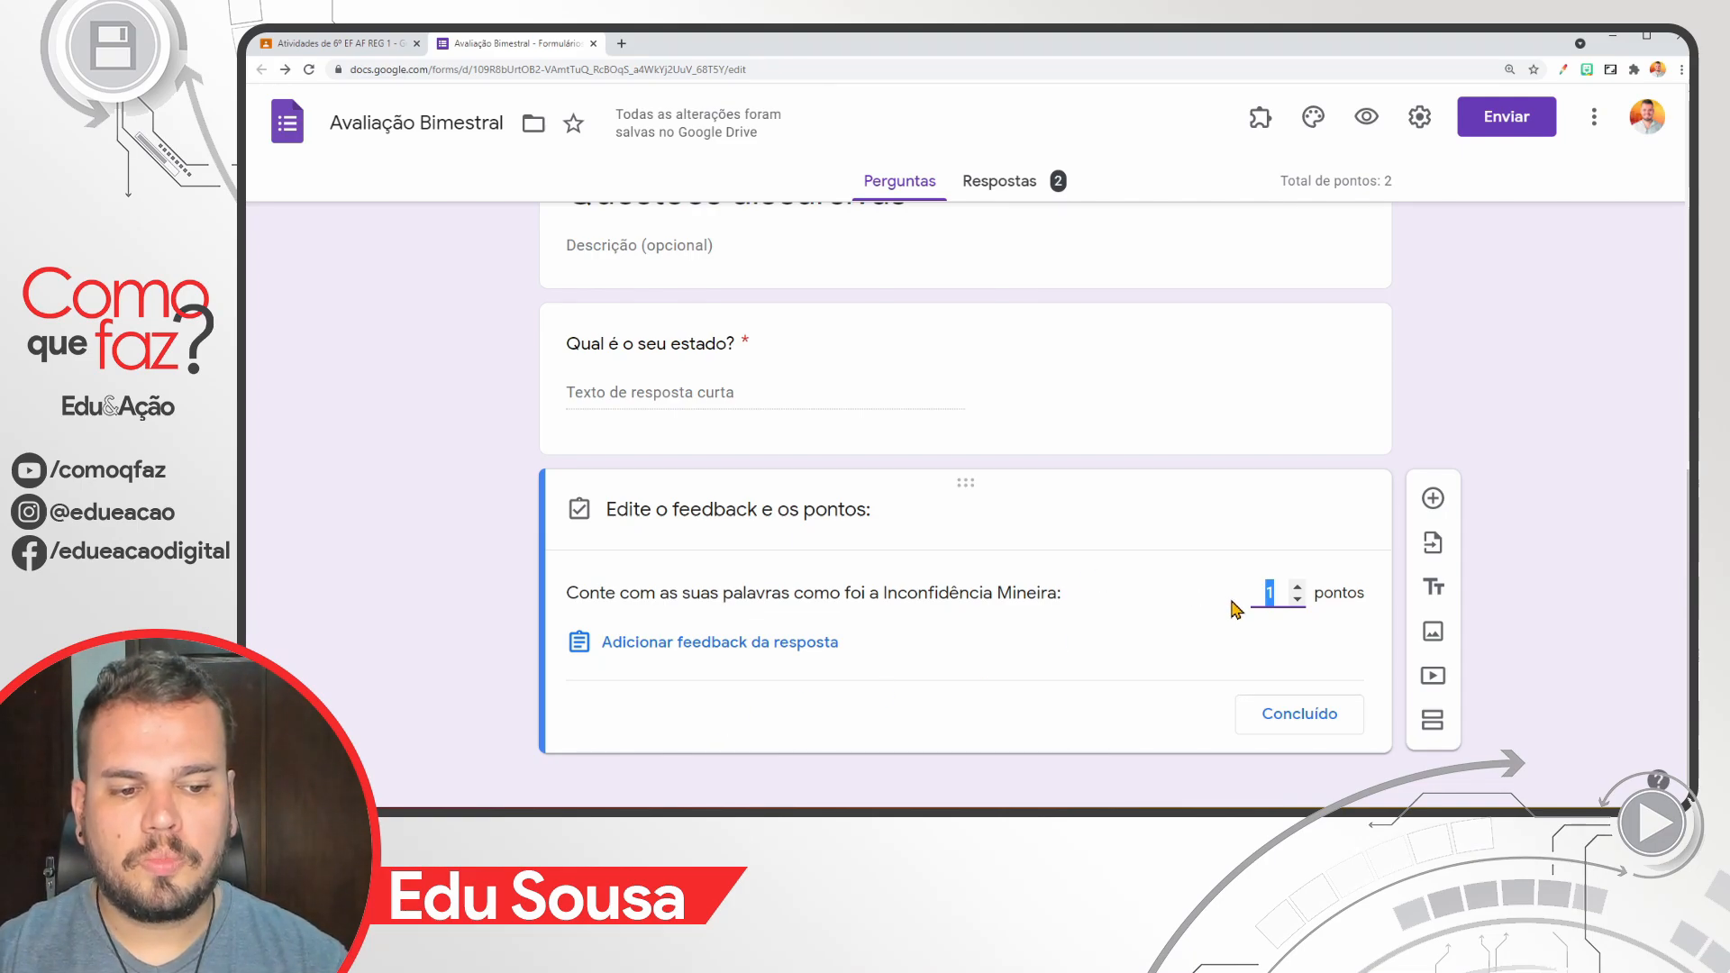
{"action": "left_click", "coordinate": [1297, 715]}
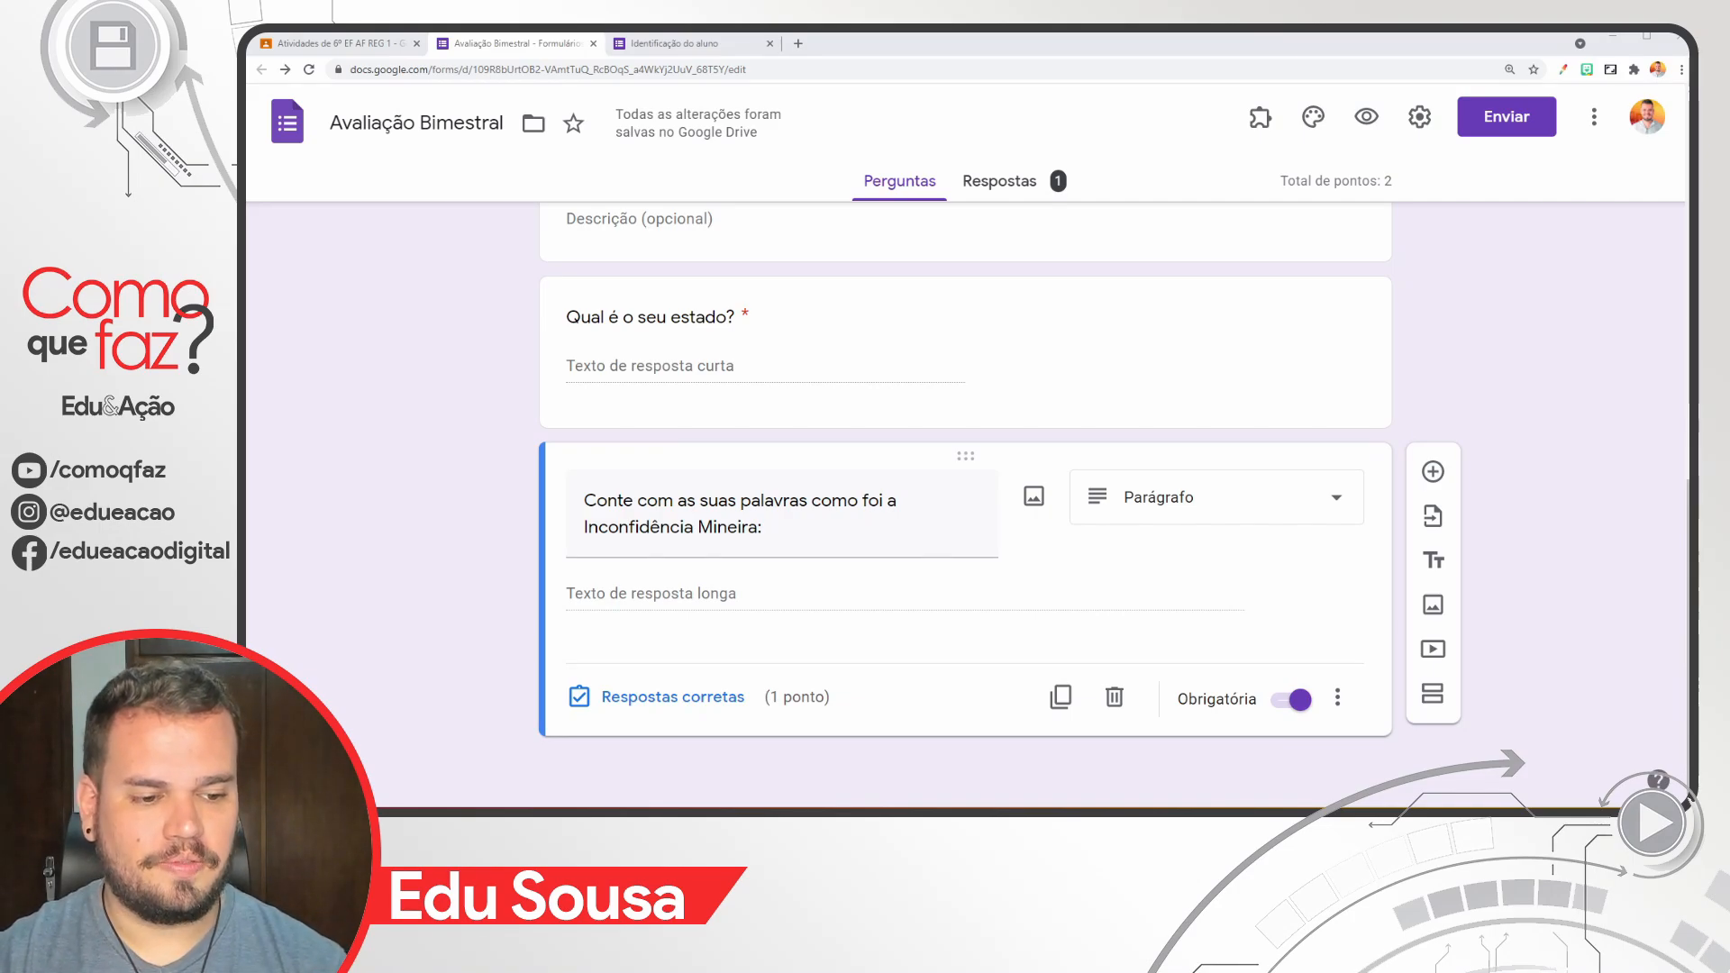
Step: Add a third section after the open-ended questions and title it "Questões objetivas"
{"action": "left_click", "coordinate": [1433, 693]}
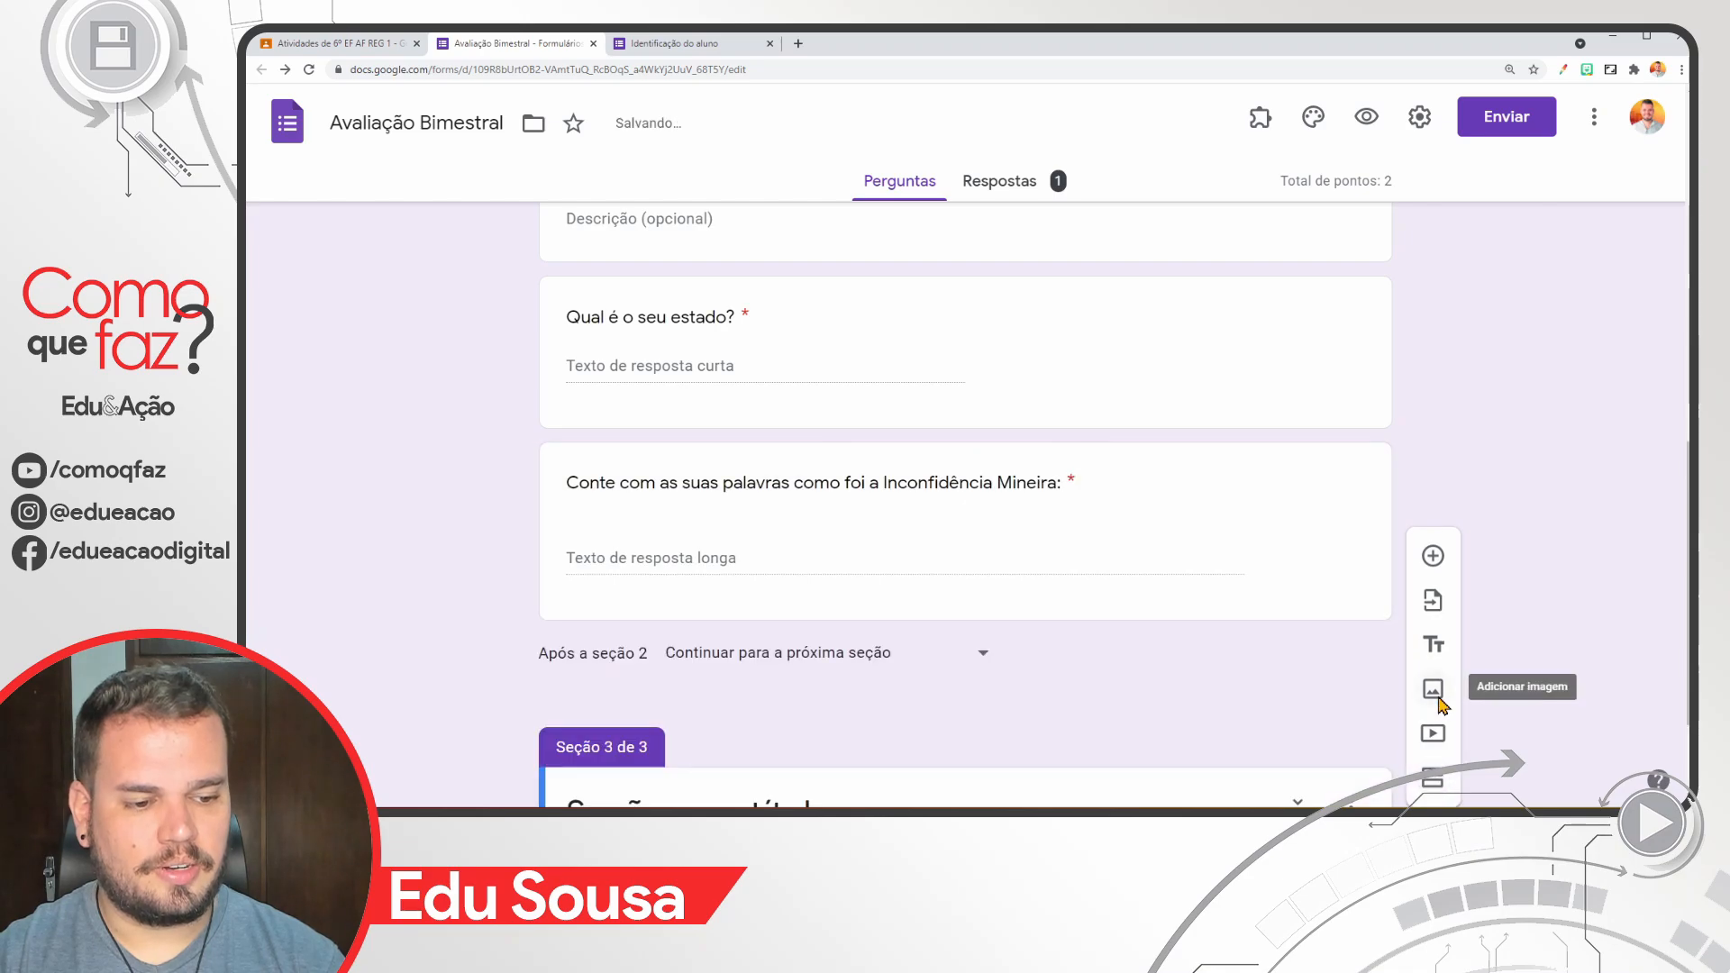
{"action": "type", "text": "Q"}
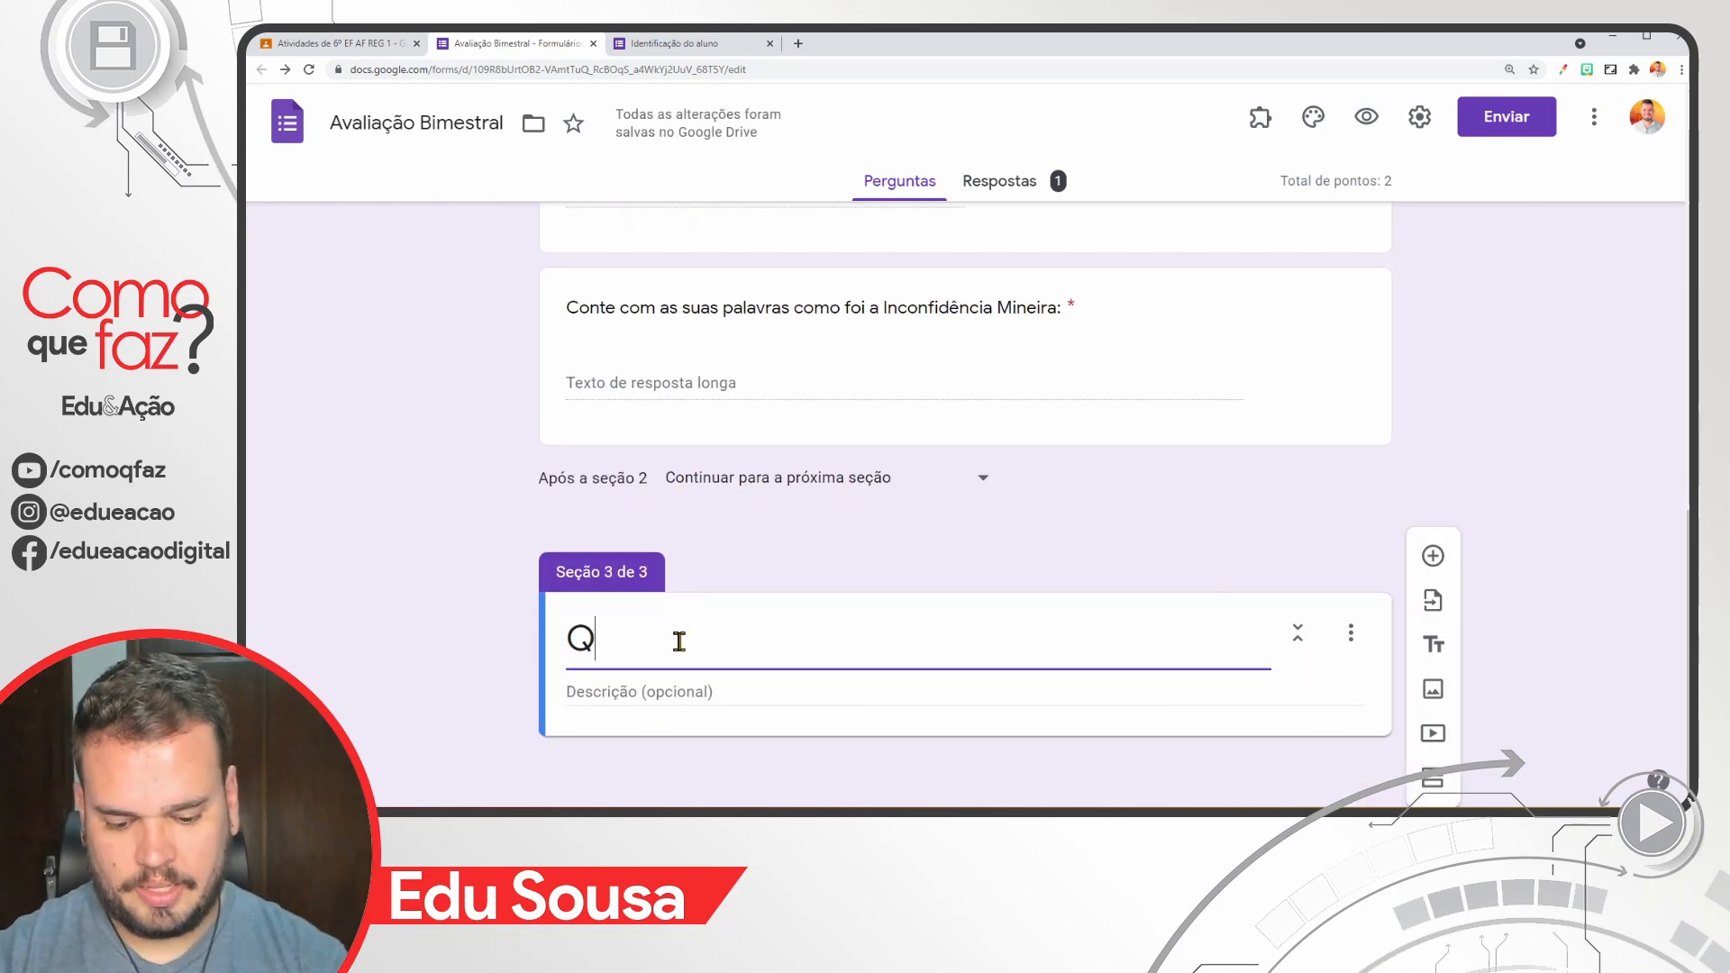
{"action": "type", "text": "uestões objetivas"}
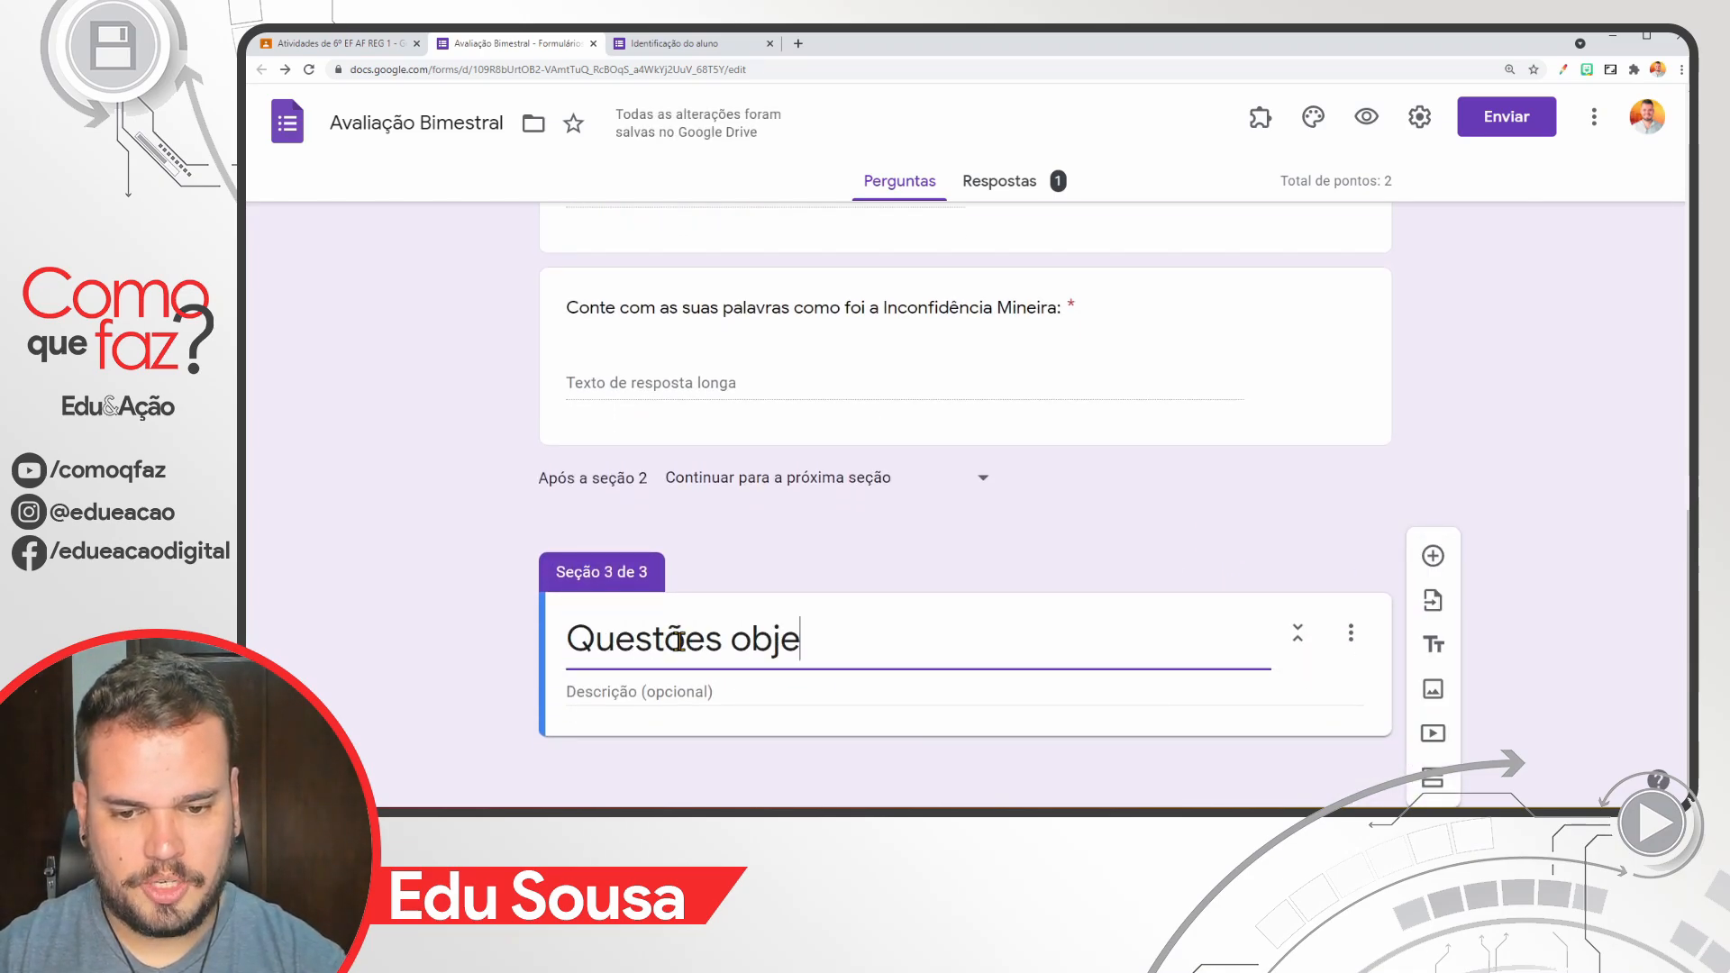
{"action": "left_click", "coordinate": [751, 691]}
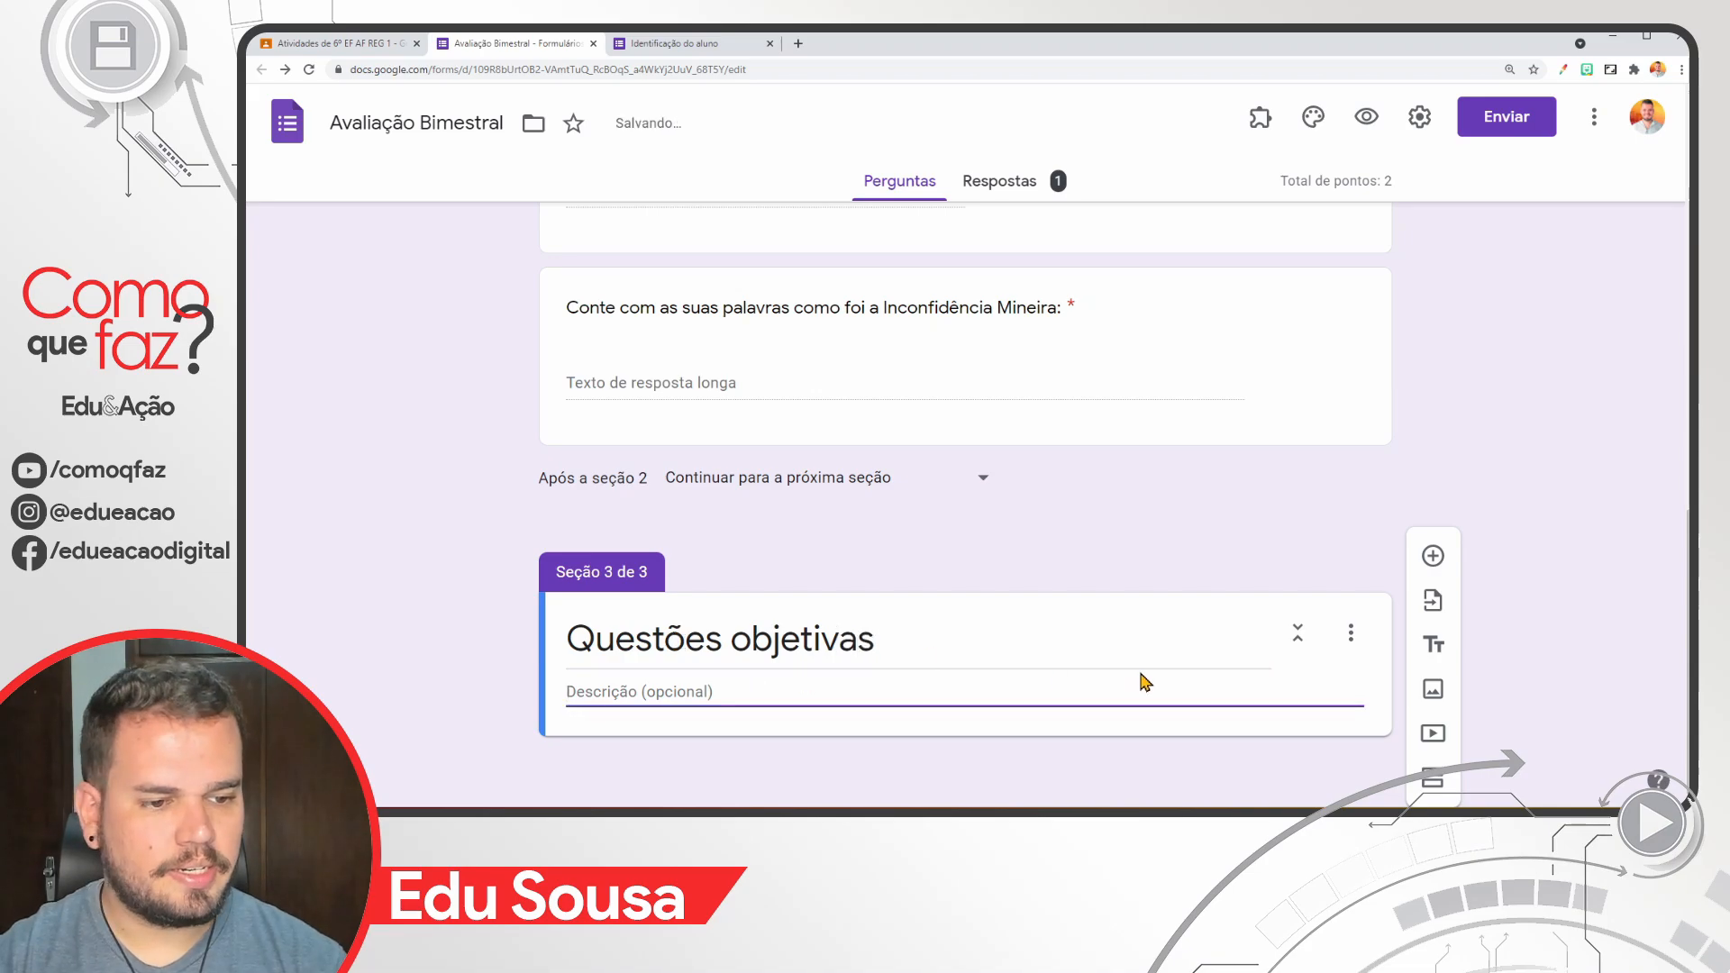
Step: Add a multiple-choice question "Quanto é 2+2?" to the Questões objetivas section with the options 2, 3, 4 and 5
{"action": "left_click", "coordinate": [1432, 558]}
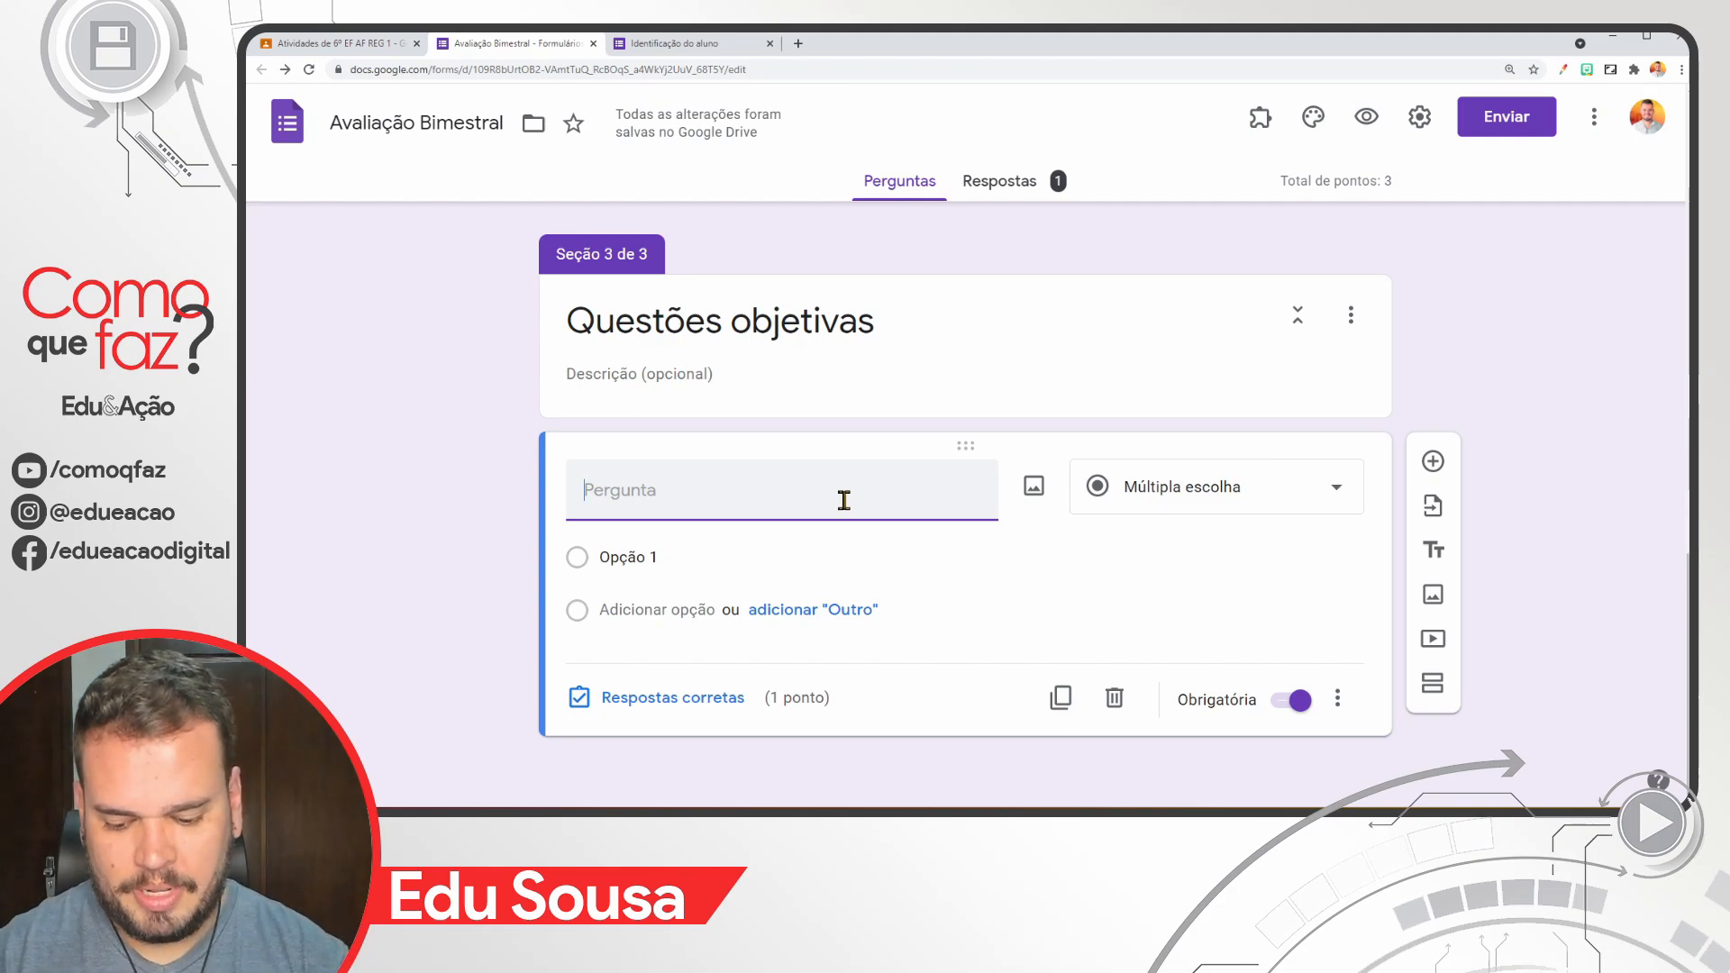
{"action": "type", "text": "Quanto é 2+2?"}
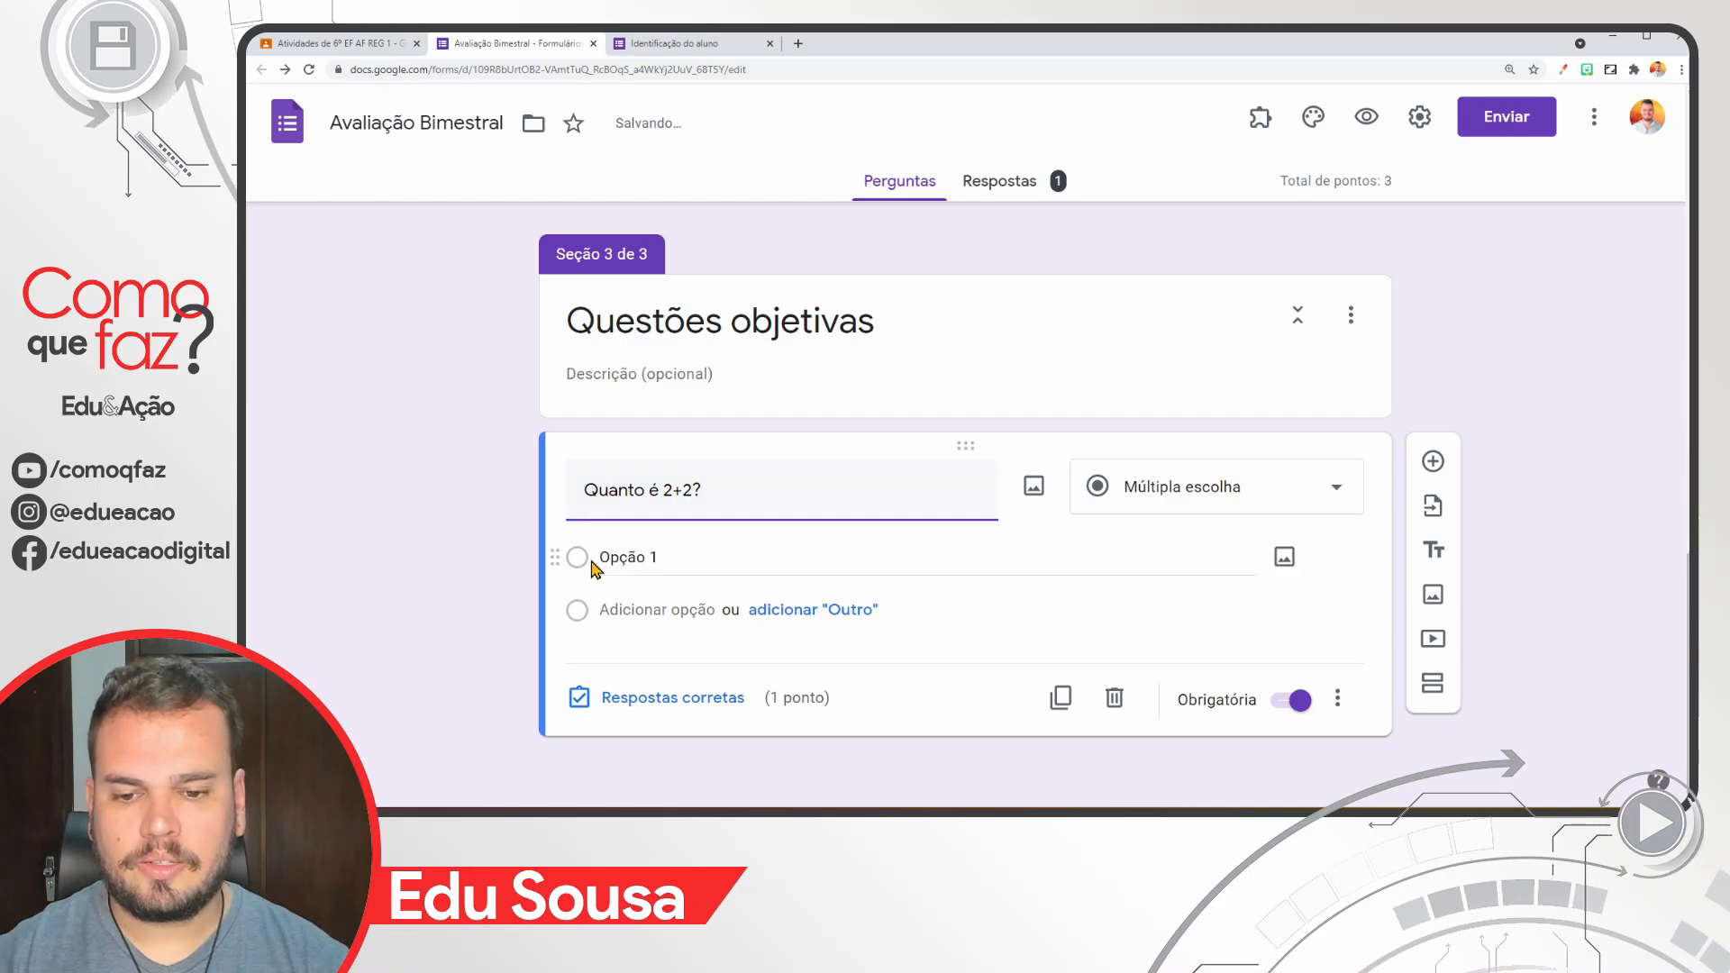
{"action": "left_click", "coordinate": [595, 559]}
{"action": "type", "text": "2"}
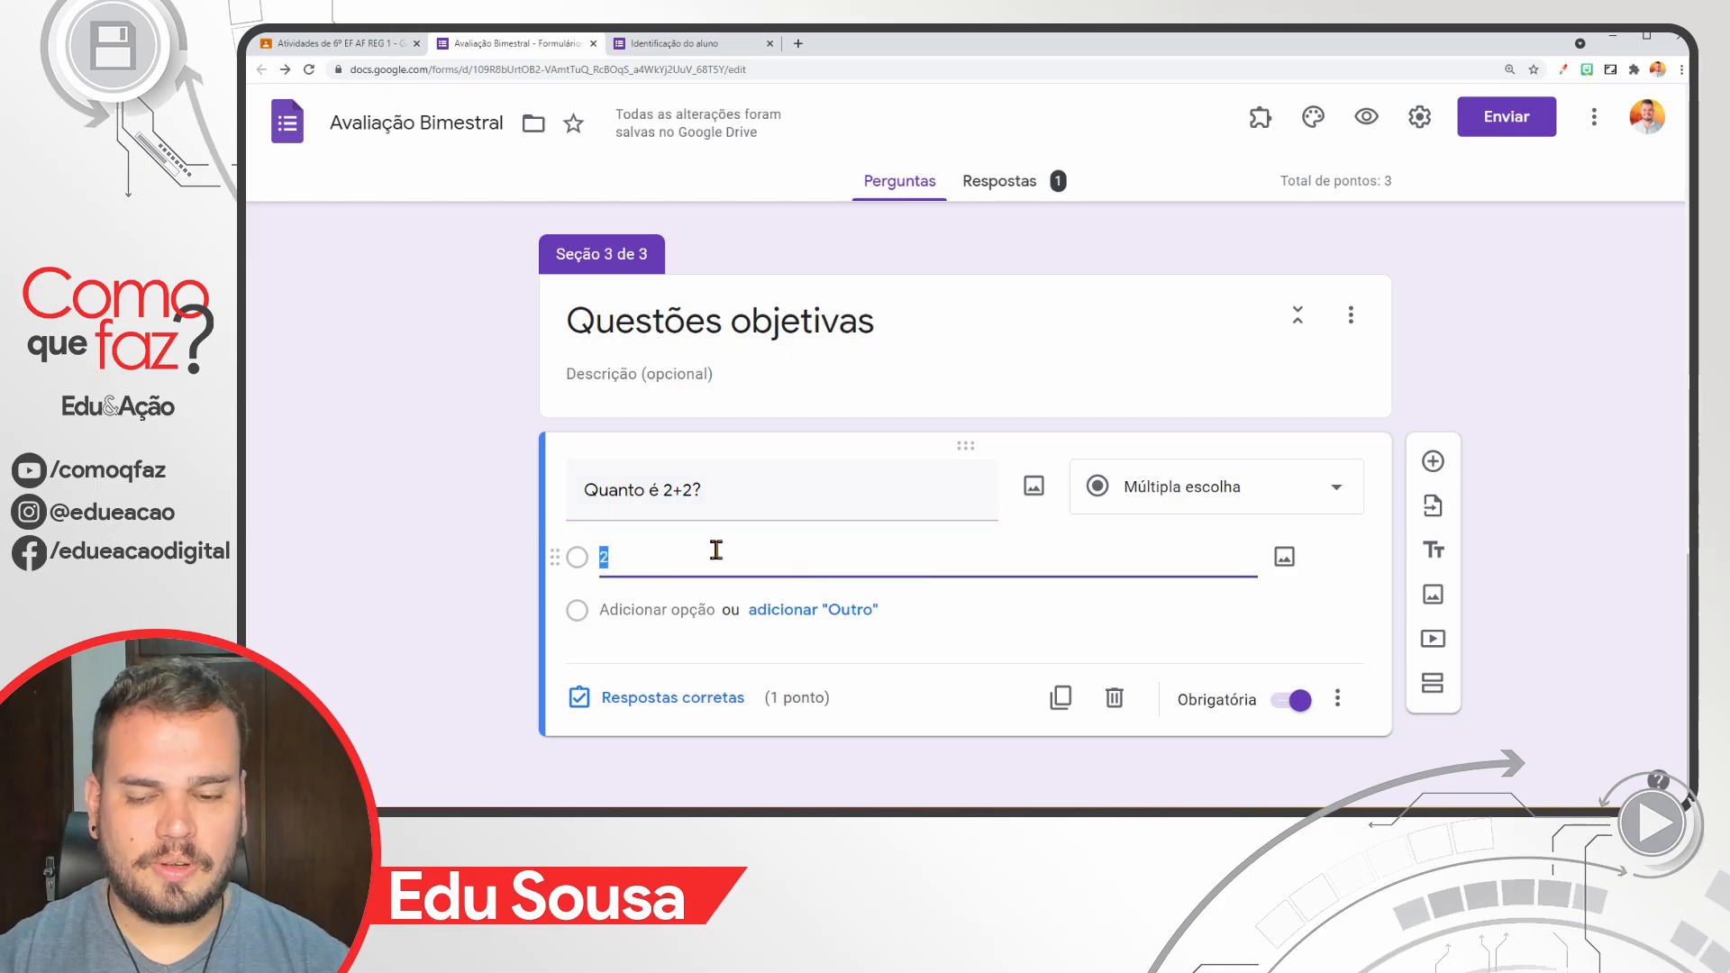
{"action": "left_click", "coordinate": [668, 606]}
{"action": "type", "text": "3"}
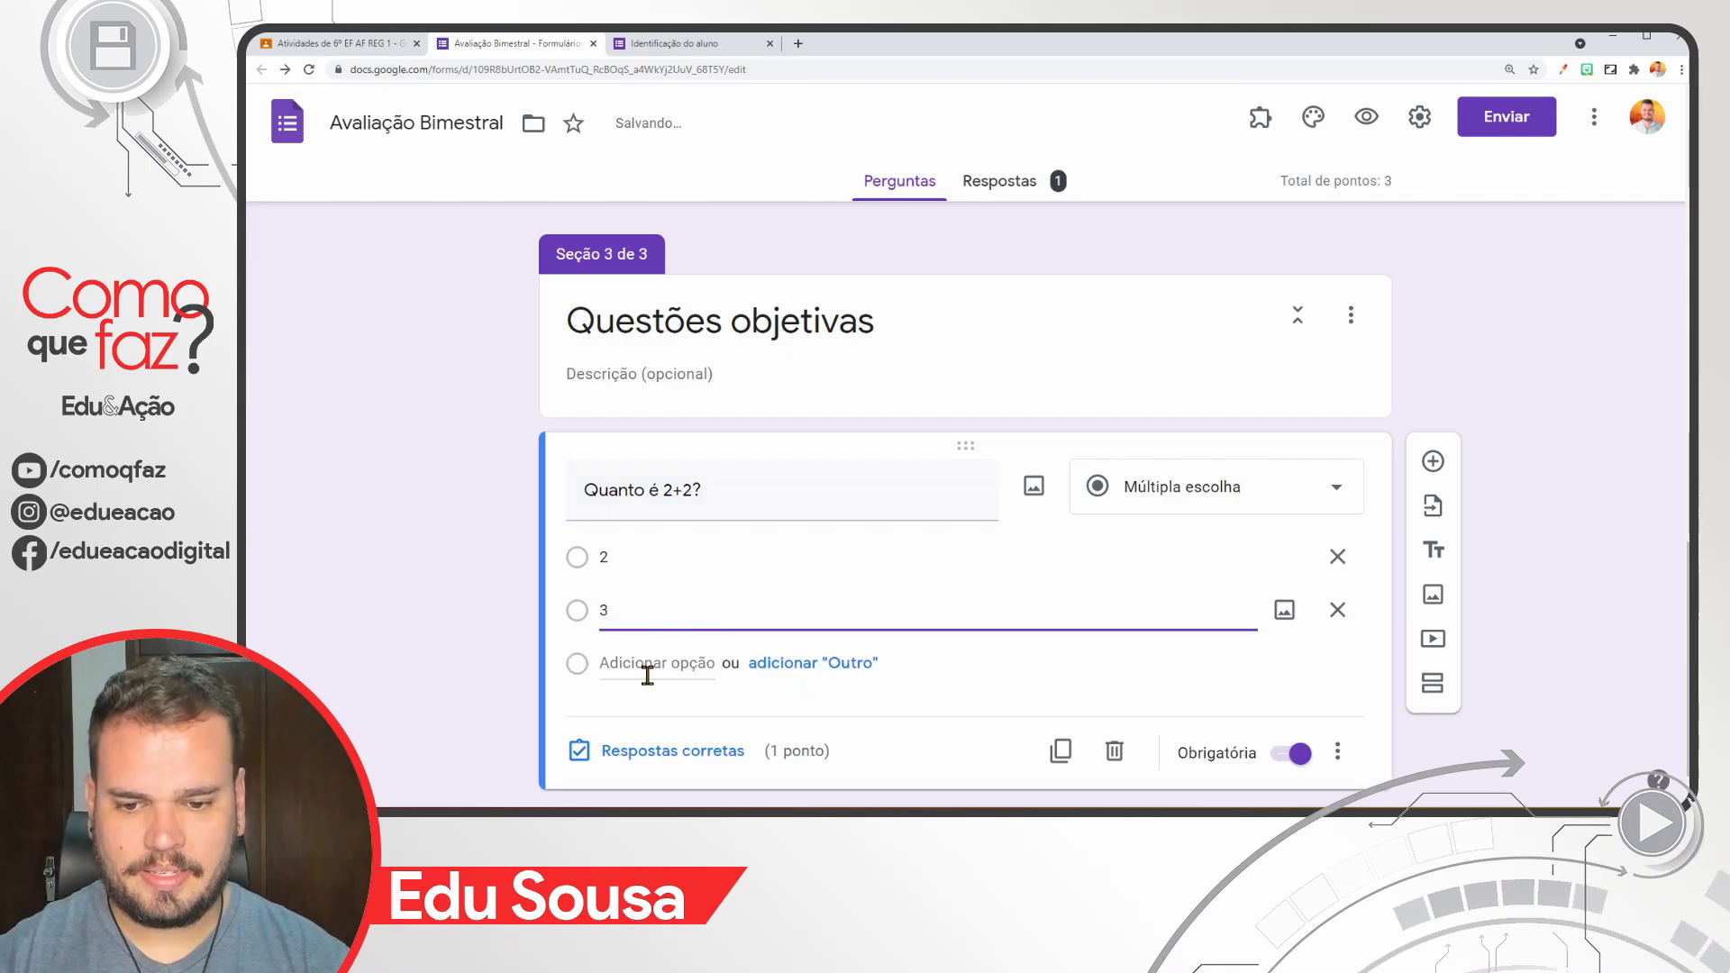
{"action": "left_click", "coordinate": [647, 674]}
{"action": "type", "text": "4"}
{"action": "left_click", "coordinate": [655, 717]}
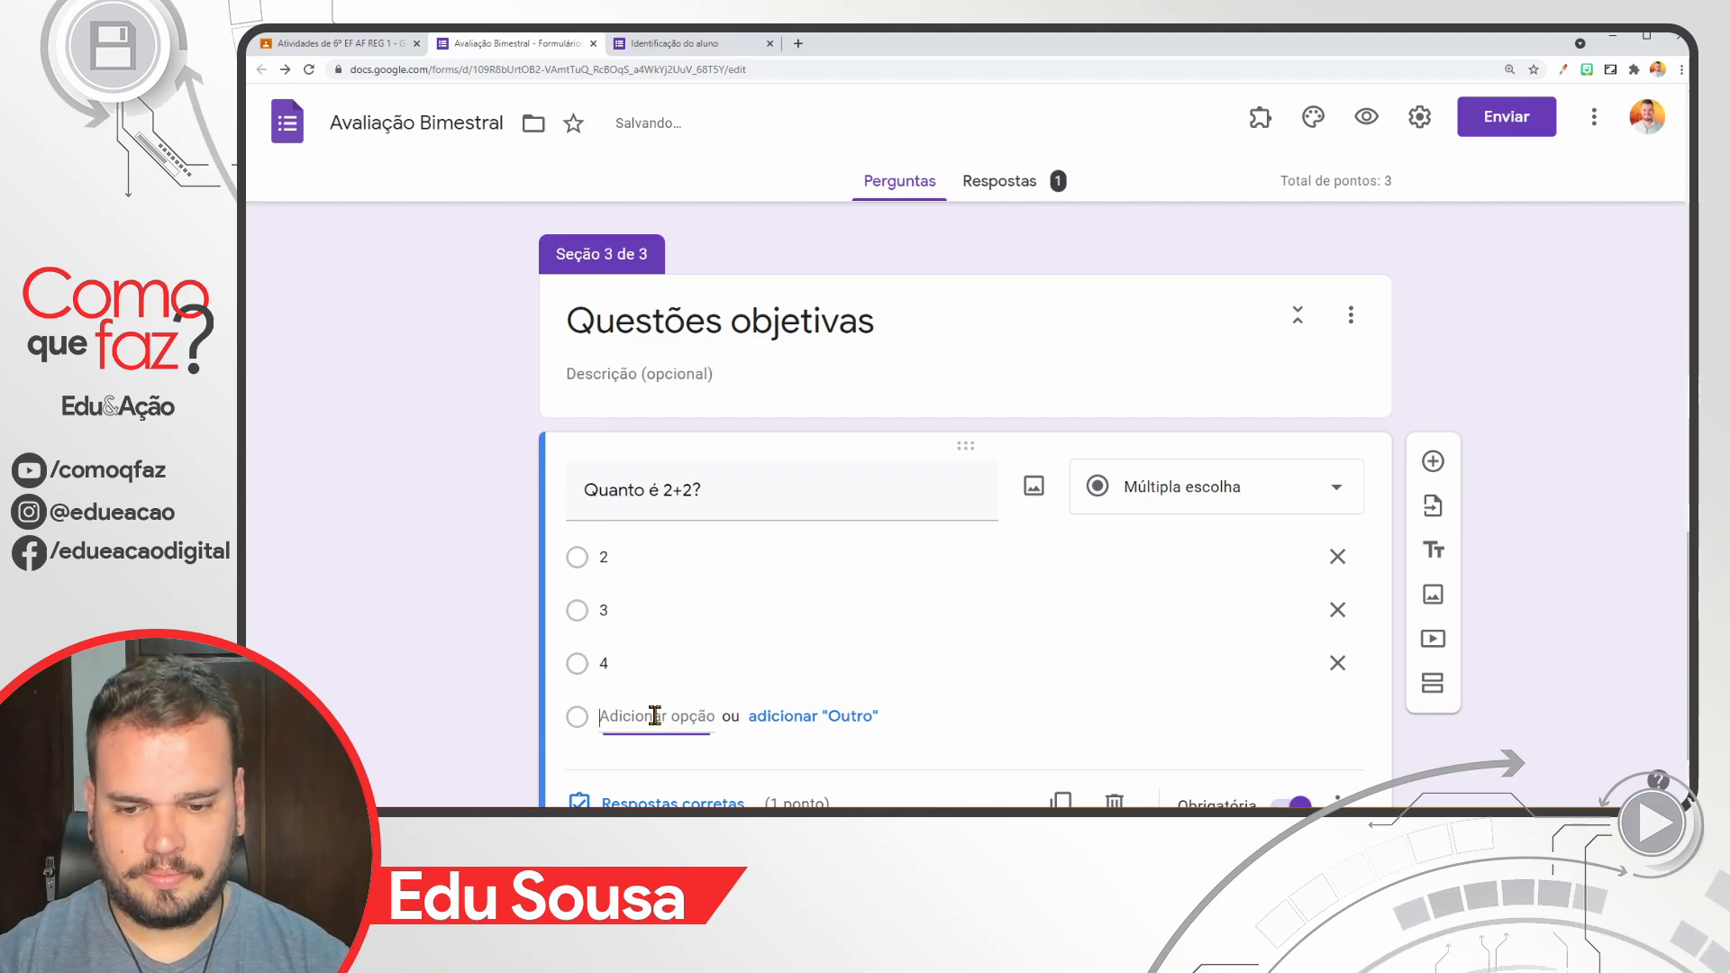
{"action": "type", "text": "5"}
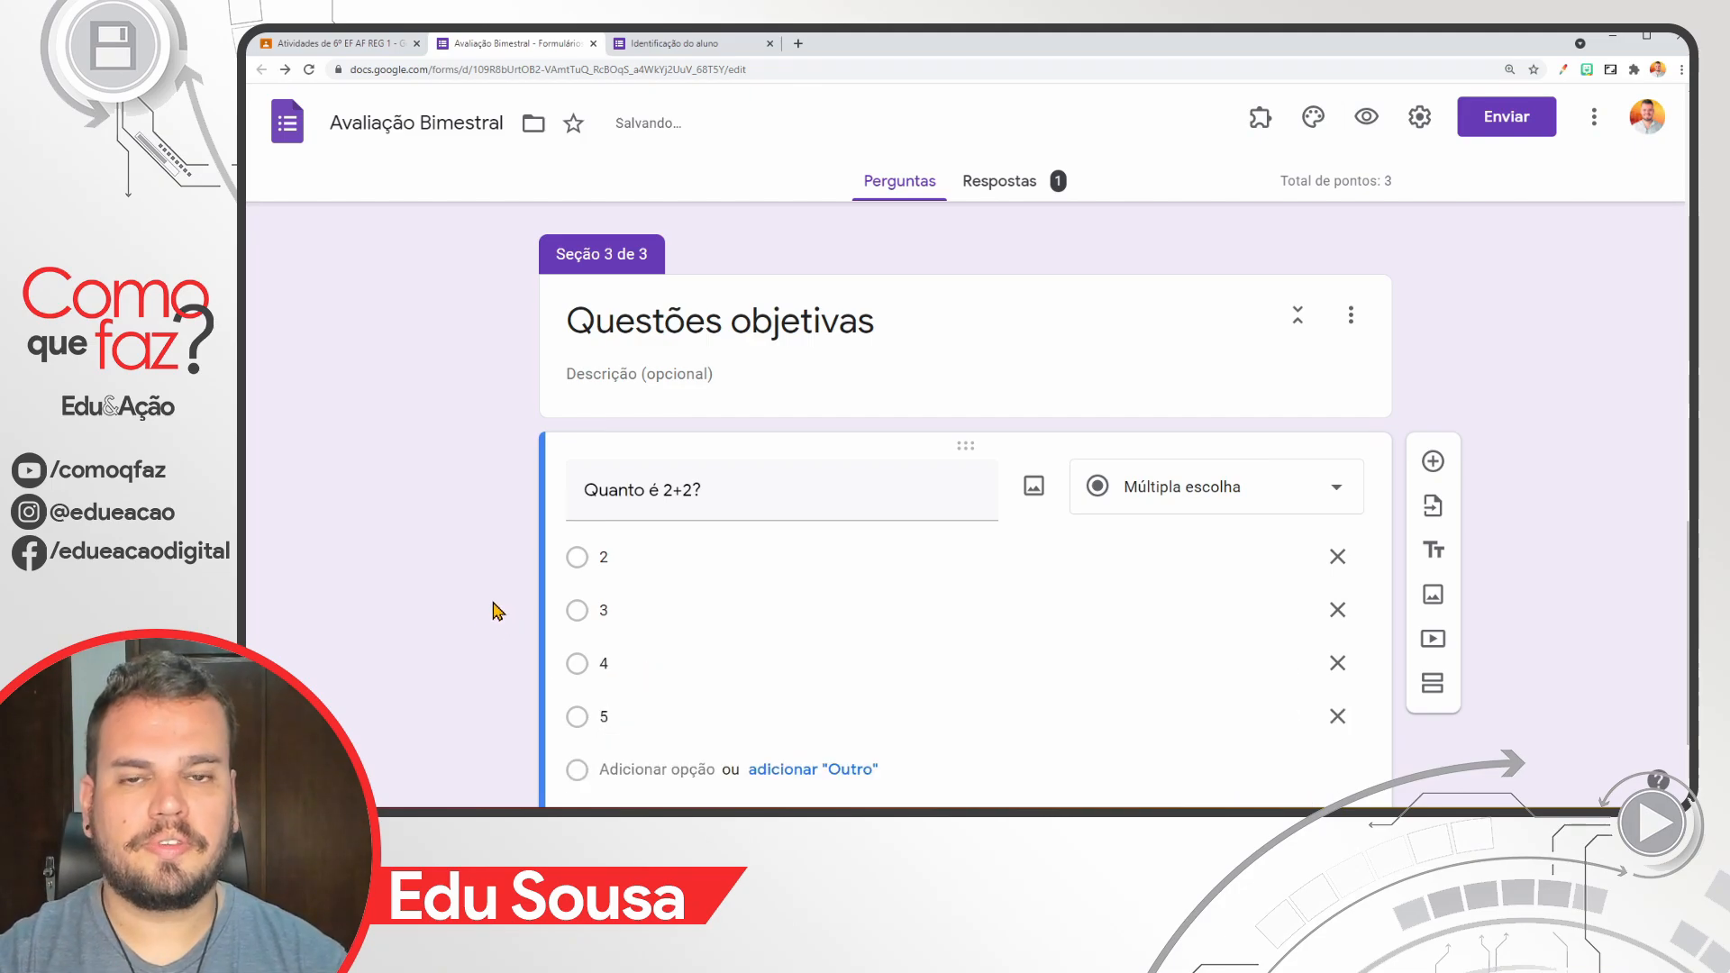
Step: Set the options of the "Quanto é 2+2?" question to appear in random order
{"action": "scroll", "coordinate": [498, 612], "scroll_direction": "down", "scroll_amount": 2}
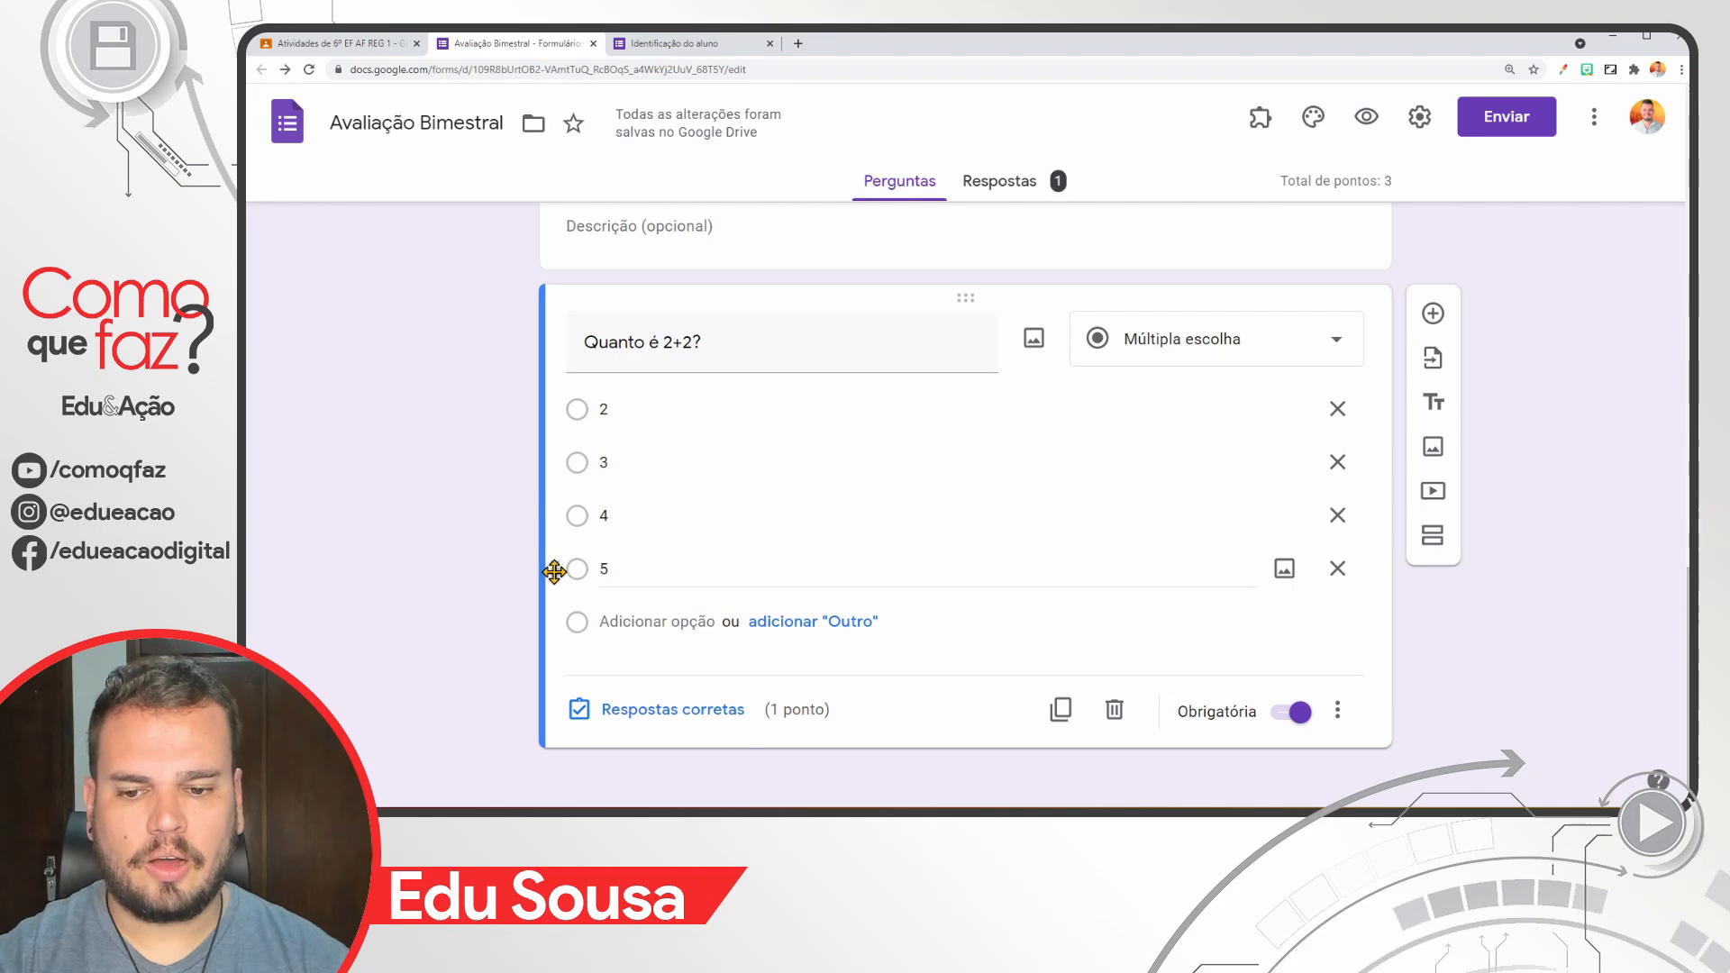
{"action": "mouse_move", "coordinate": [555, 572]}
{"action": "left_mouse_down"}
{"action": "mouse_move", "coordinate": [544, 490]}
{"action": "mouse_move", "coordinate": [552, 518]}
{"action": "mouse_move", "coordinate": [571, 447]}
{"action": "mouse_move", "coordinate": [553, 460]}
{"action": "mouse_move", "coordinate": [580, 587]}
{"action": "left_mouse_up"}
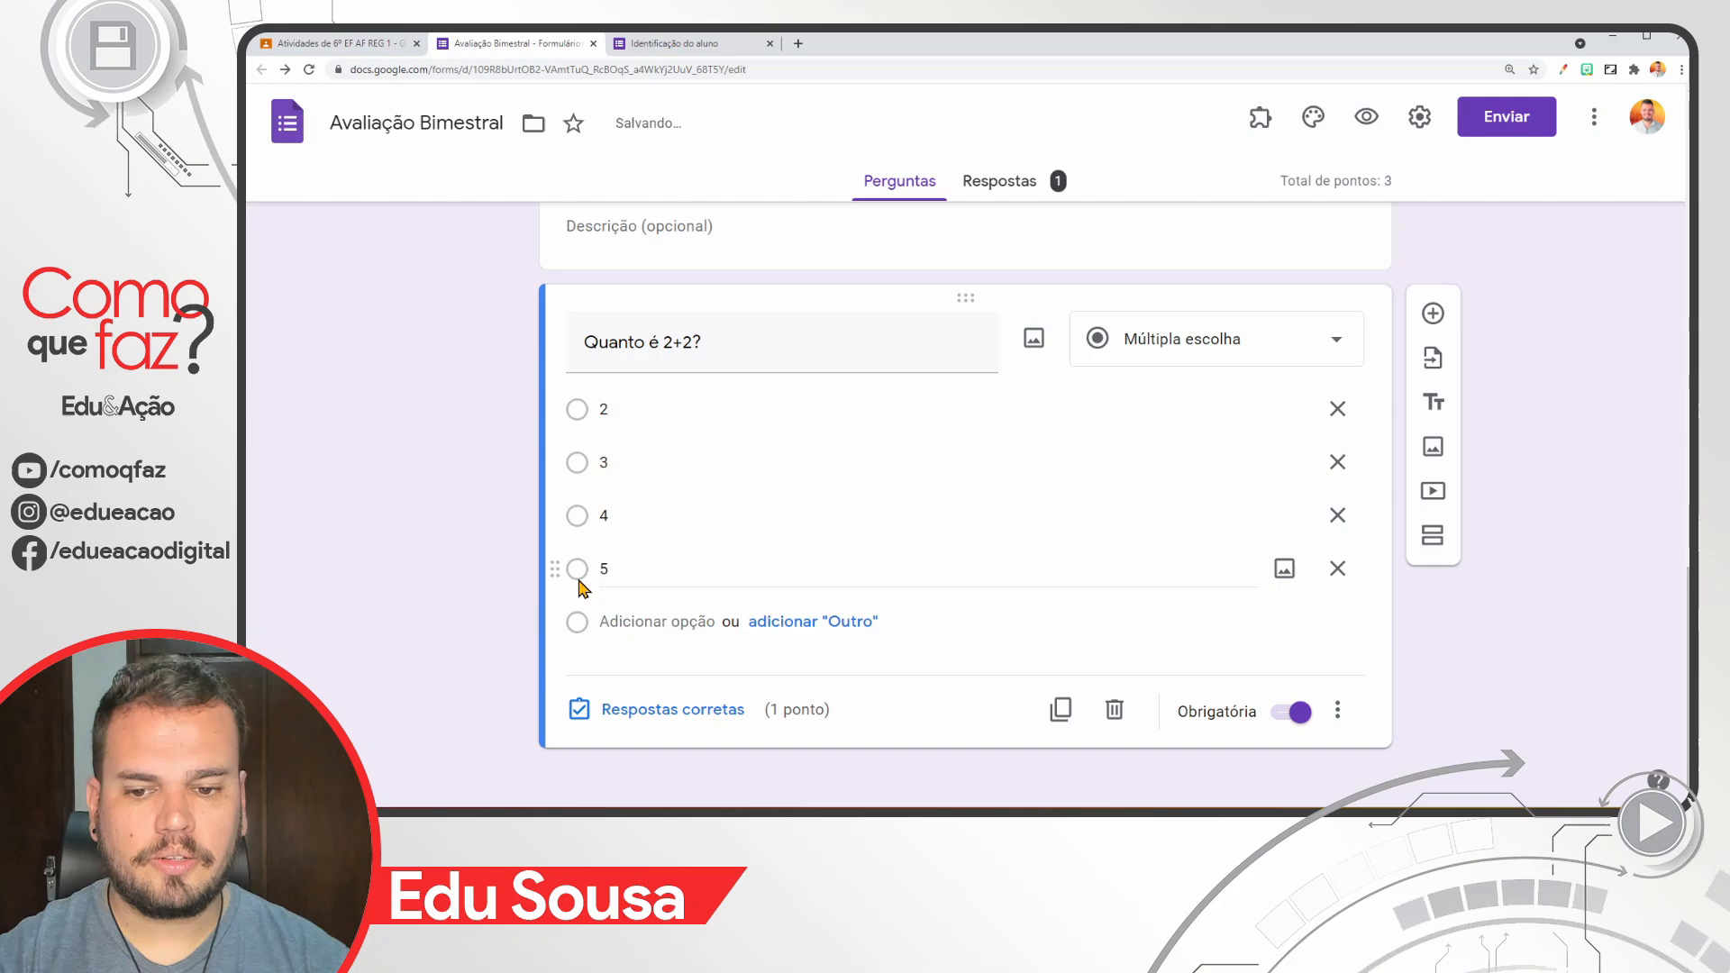
{"action": "left_click", "coordinate": [1342, 713]}
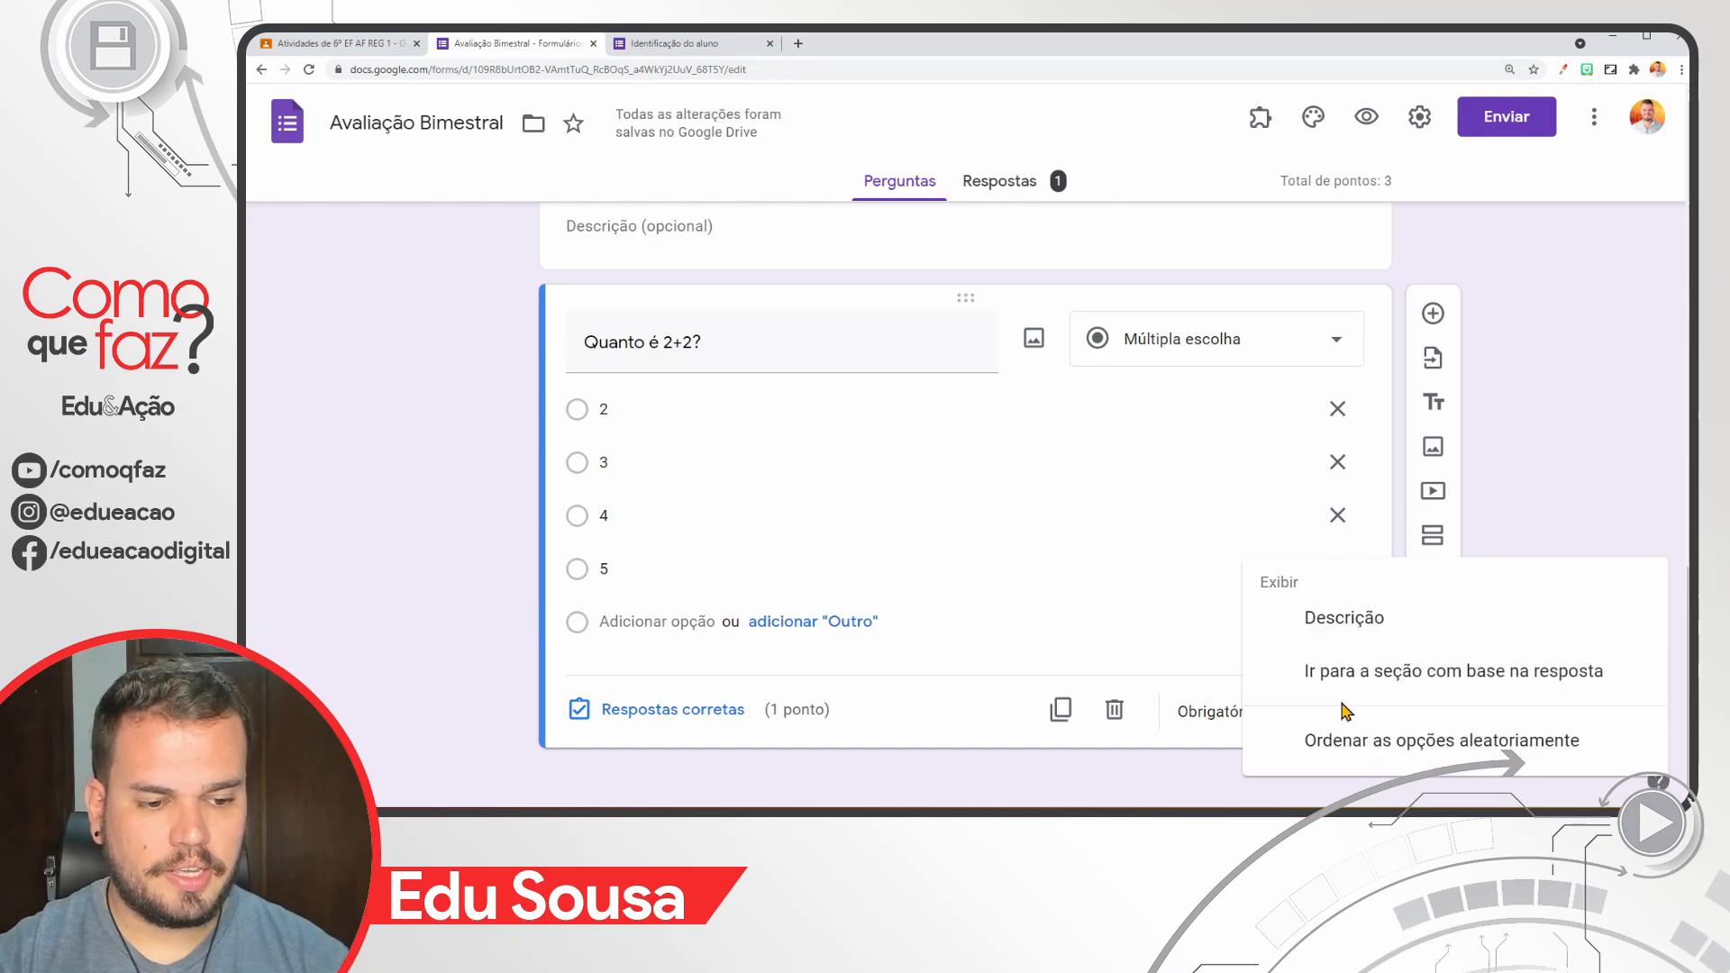
{"action": "left_click", "coordinate": [1337, 757]}
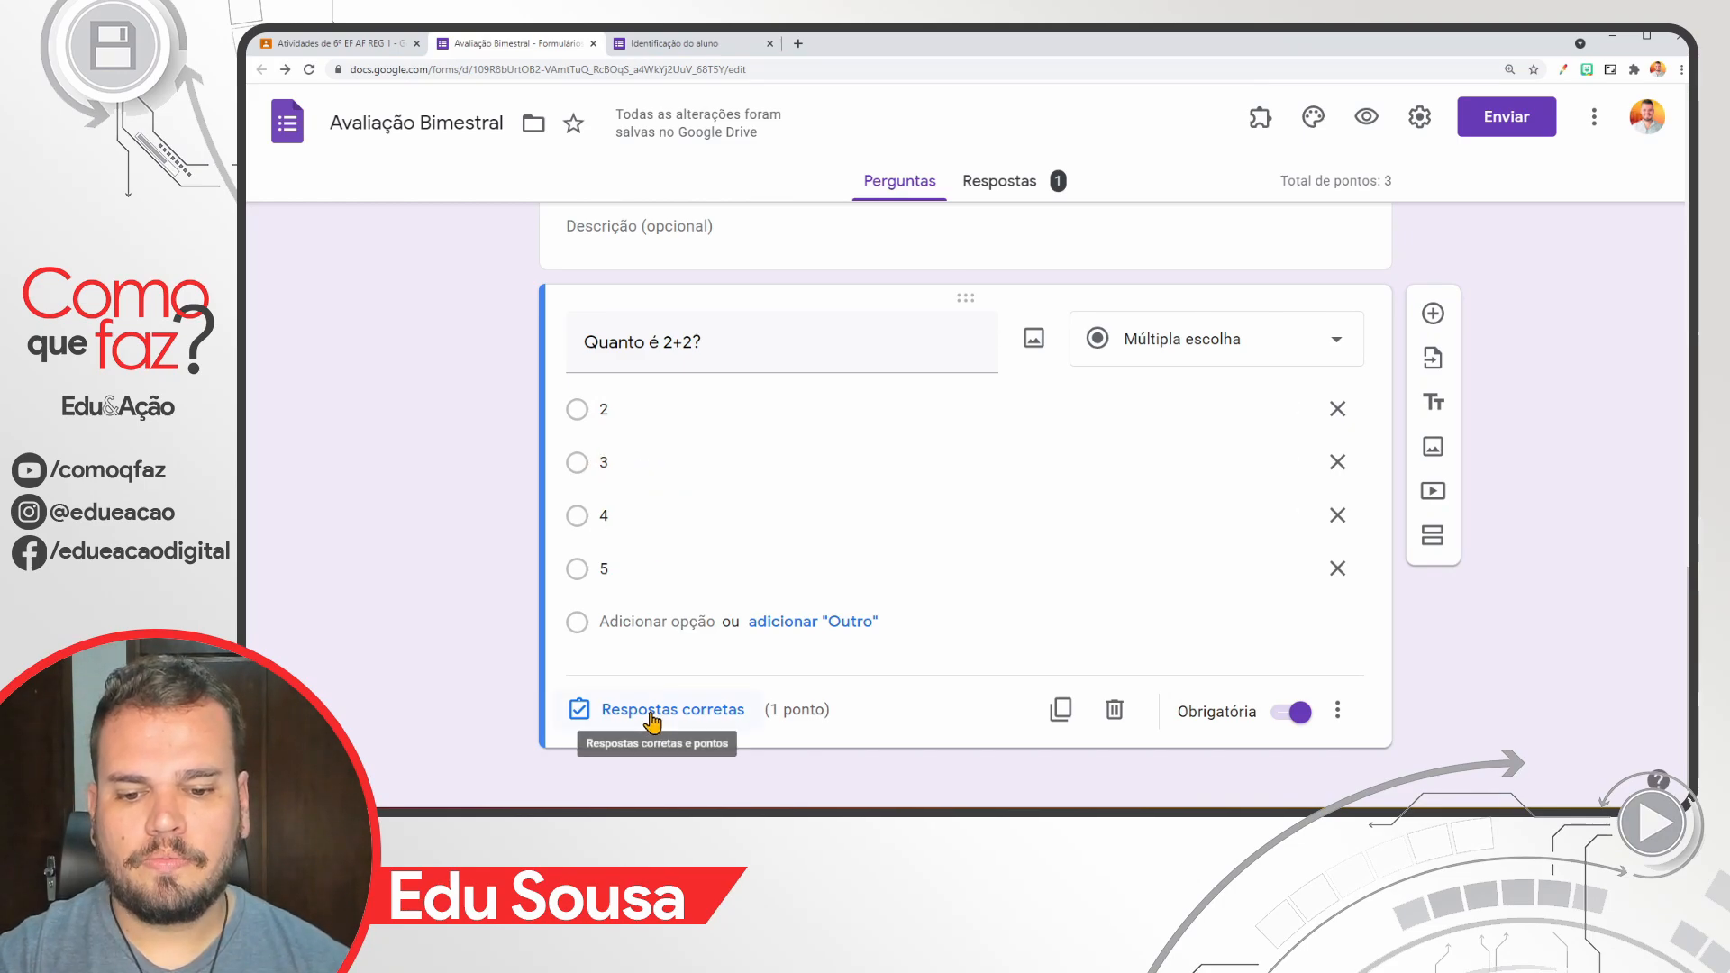
Step: Mark 4 as the correct answer to "Quanto é 2+2?" and review the question's additional options
{"action": "left_click", "coordinate": [650, 712]}
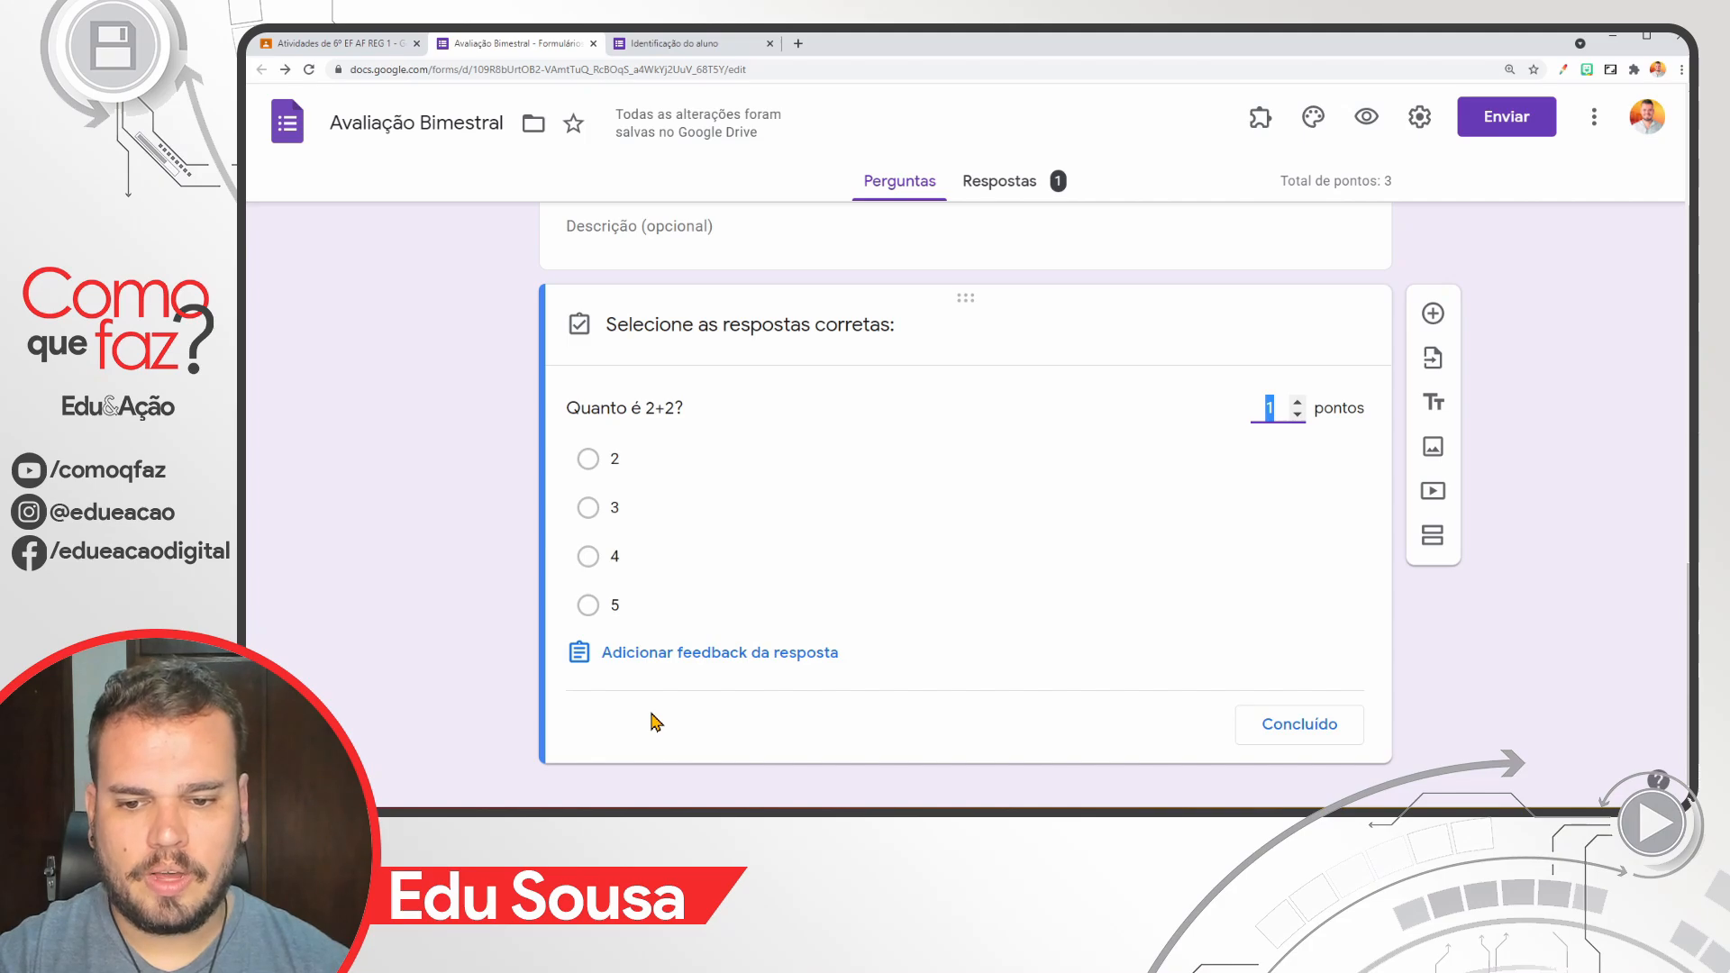
{"action": "left_click", "coordinate": [588, 559]}
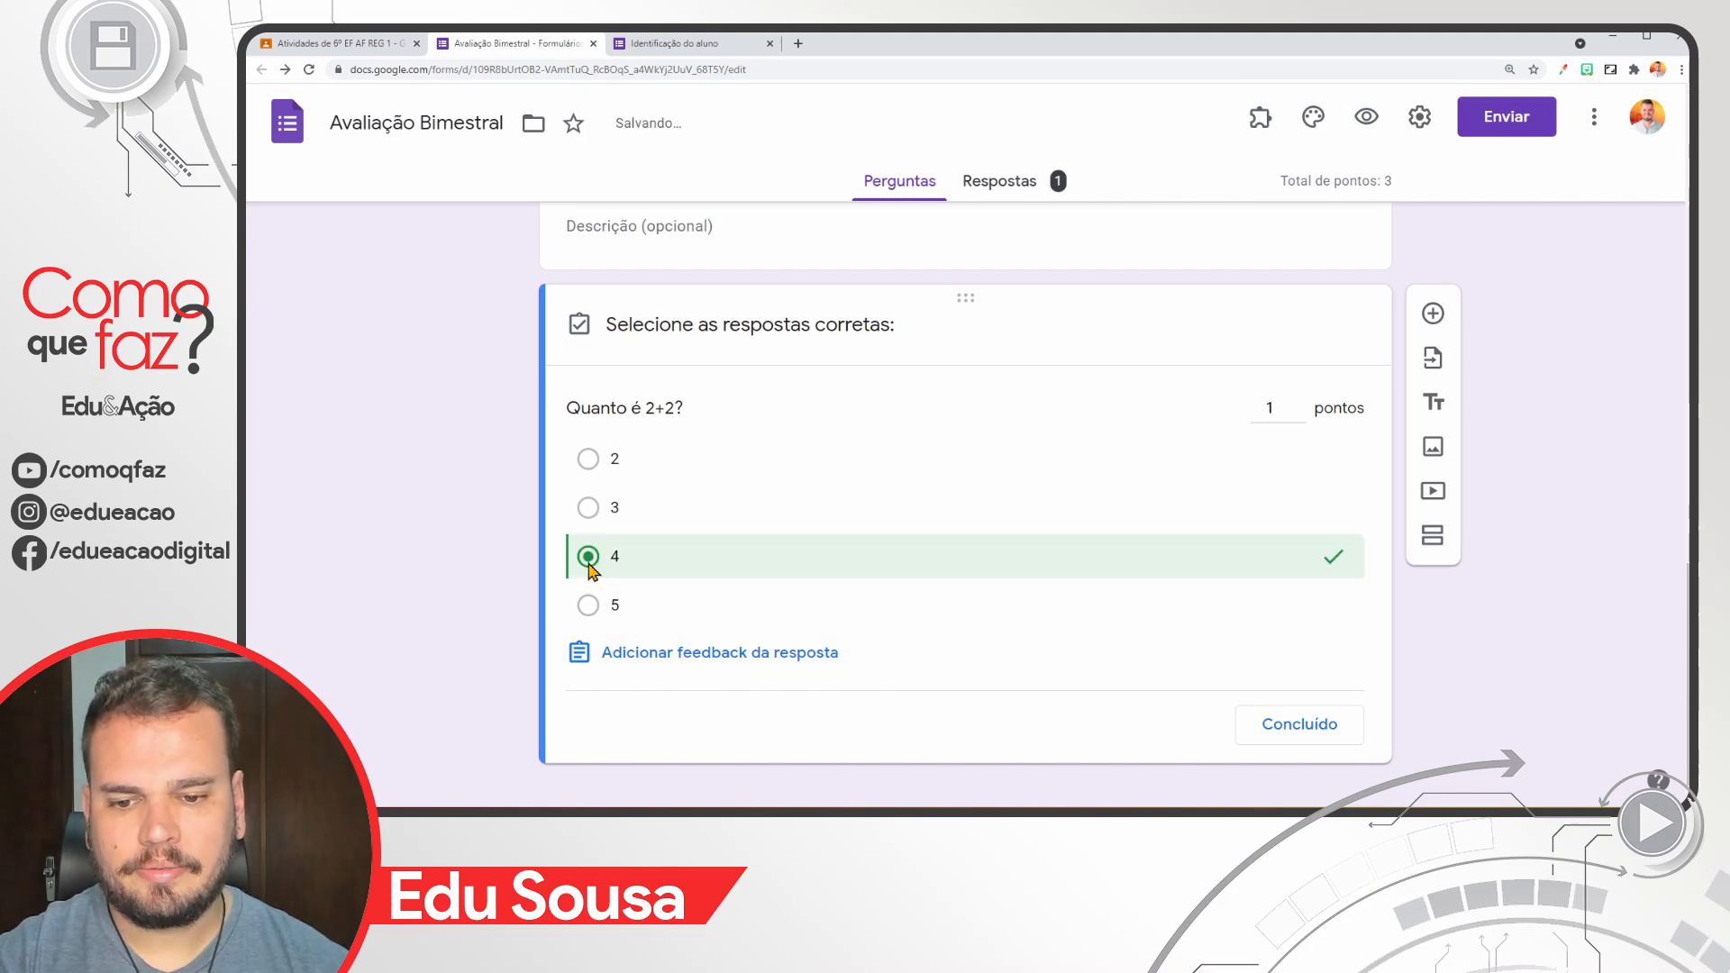
{"action": "left_click", "coordinate": [1299, 725]}
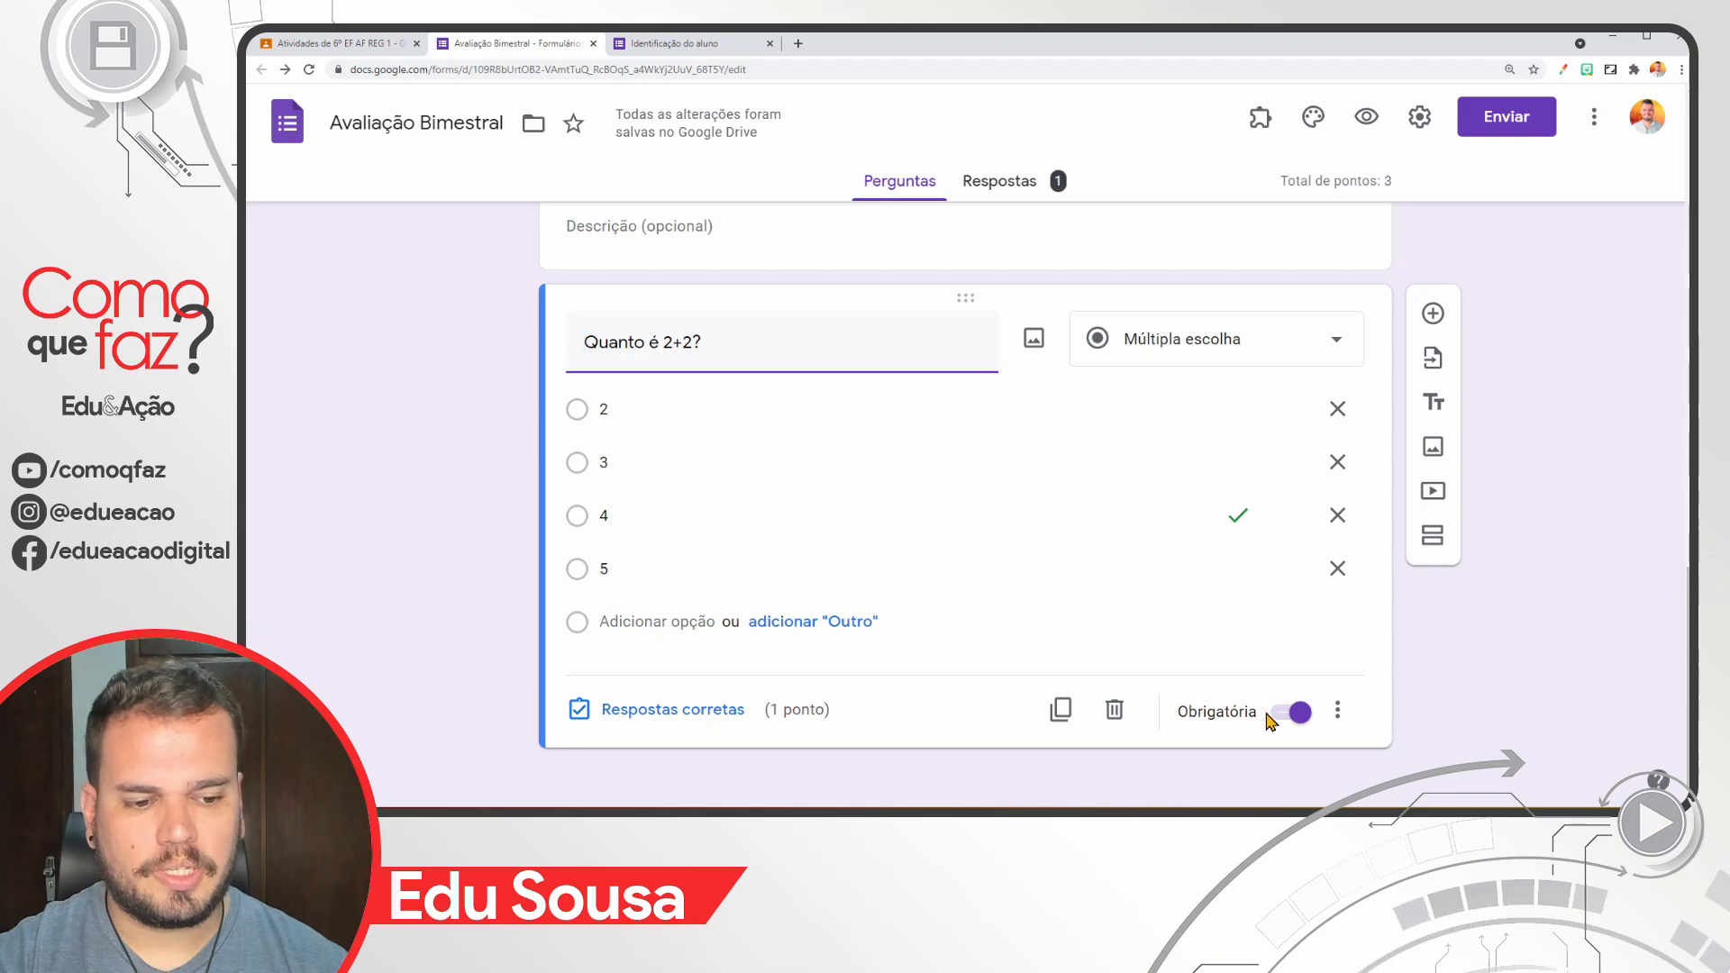
{"action": "left_click", "coordinate": [1340, 711]}
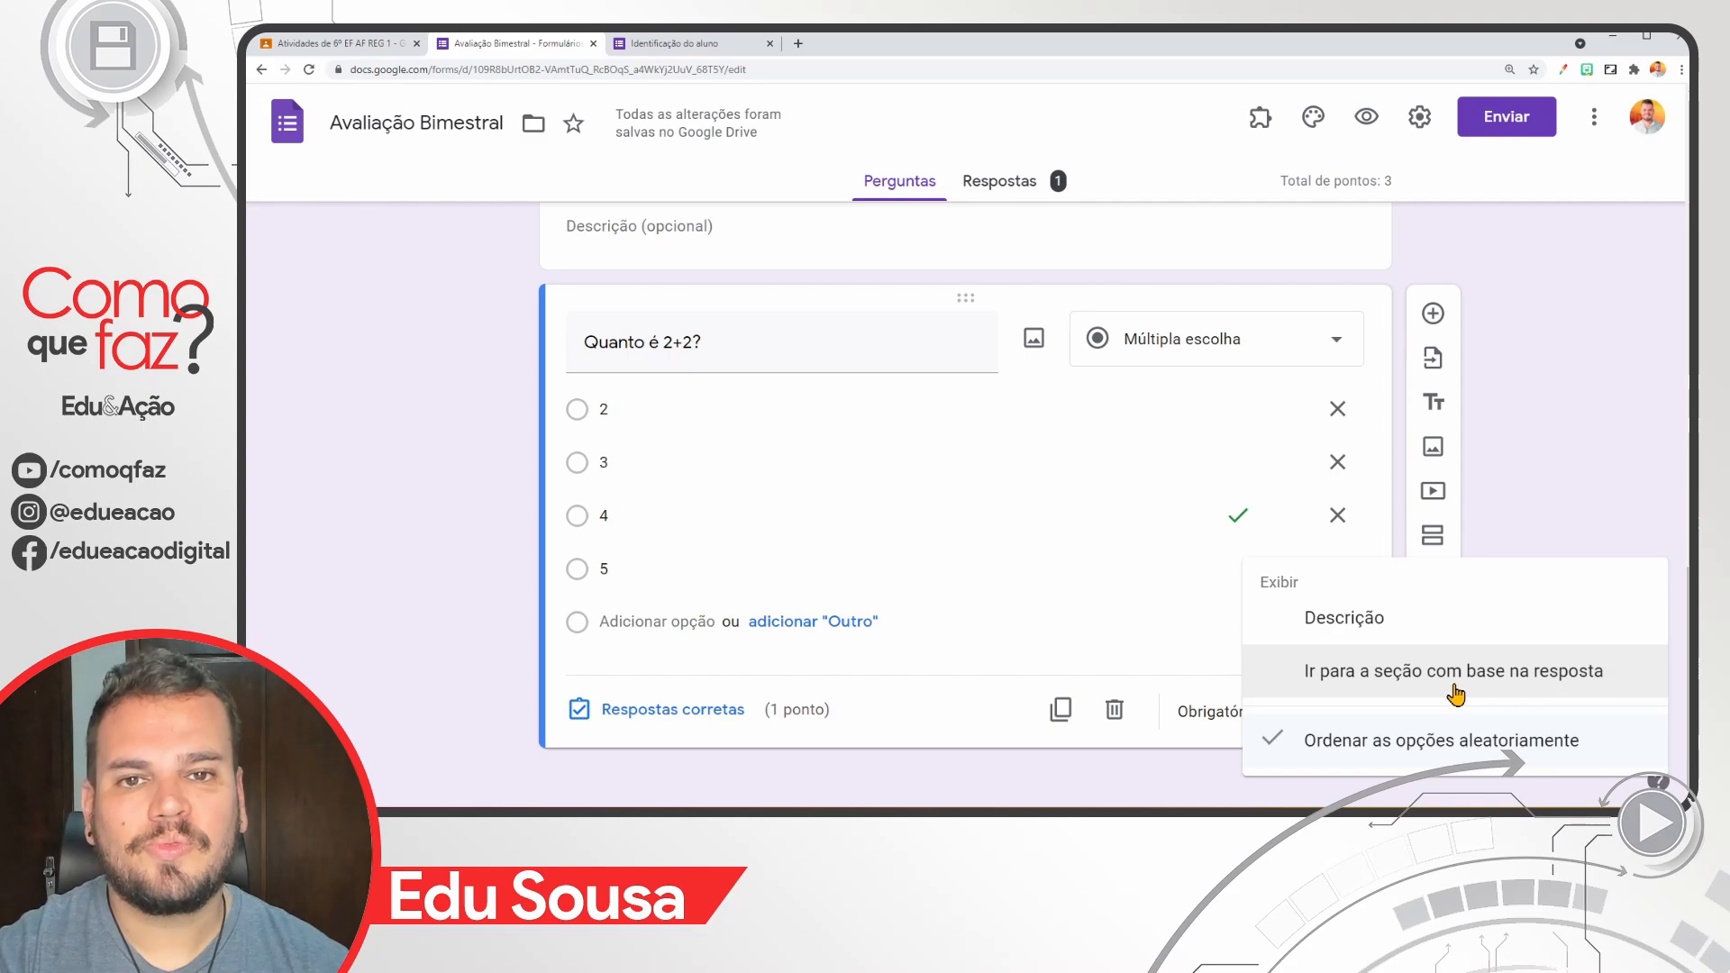
{"action": "left_click", "coordinate": [1545, 498]}
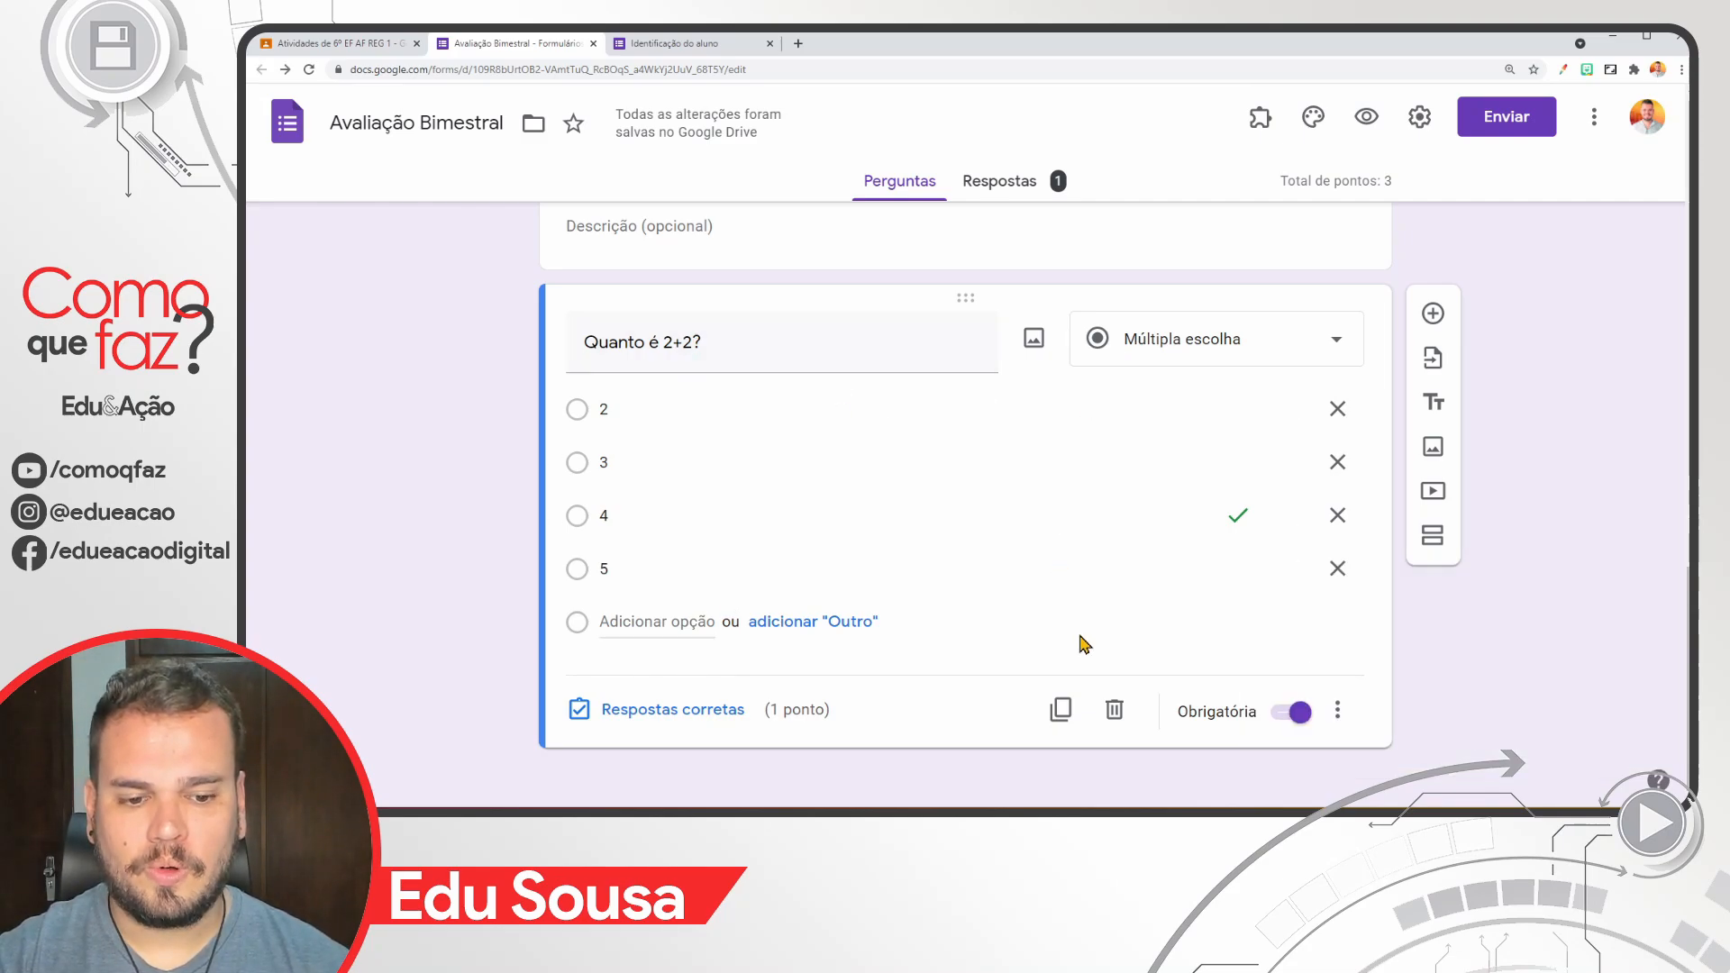
Step: Duplicate the "Quanto é 2+2?" question, change the copy to Caixas de seleção and reword it as "Marque somente as opções verdadeiras:"
{"action": "left_click", "coordinate": [1059, 705]}
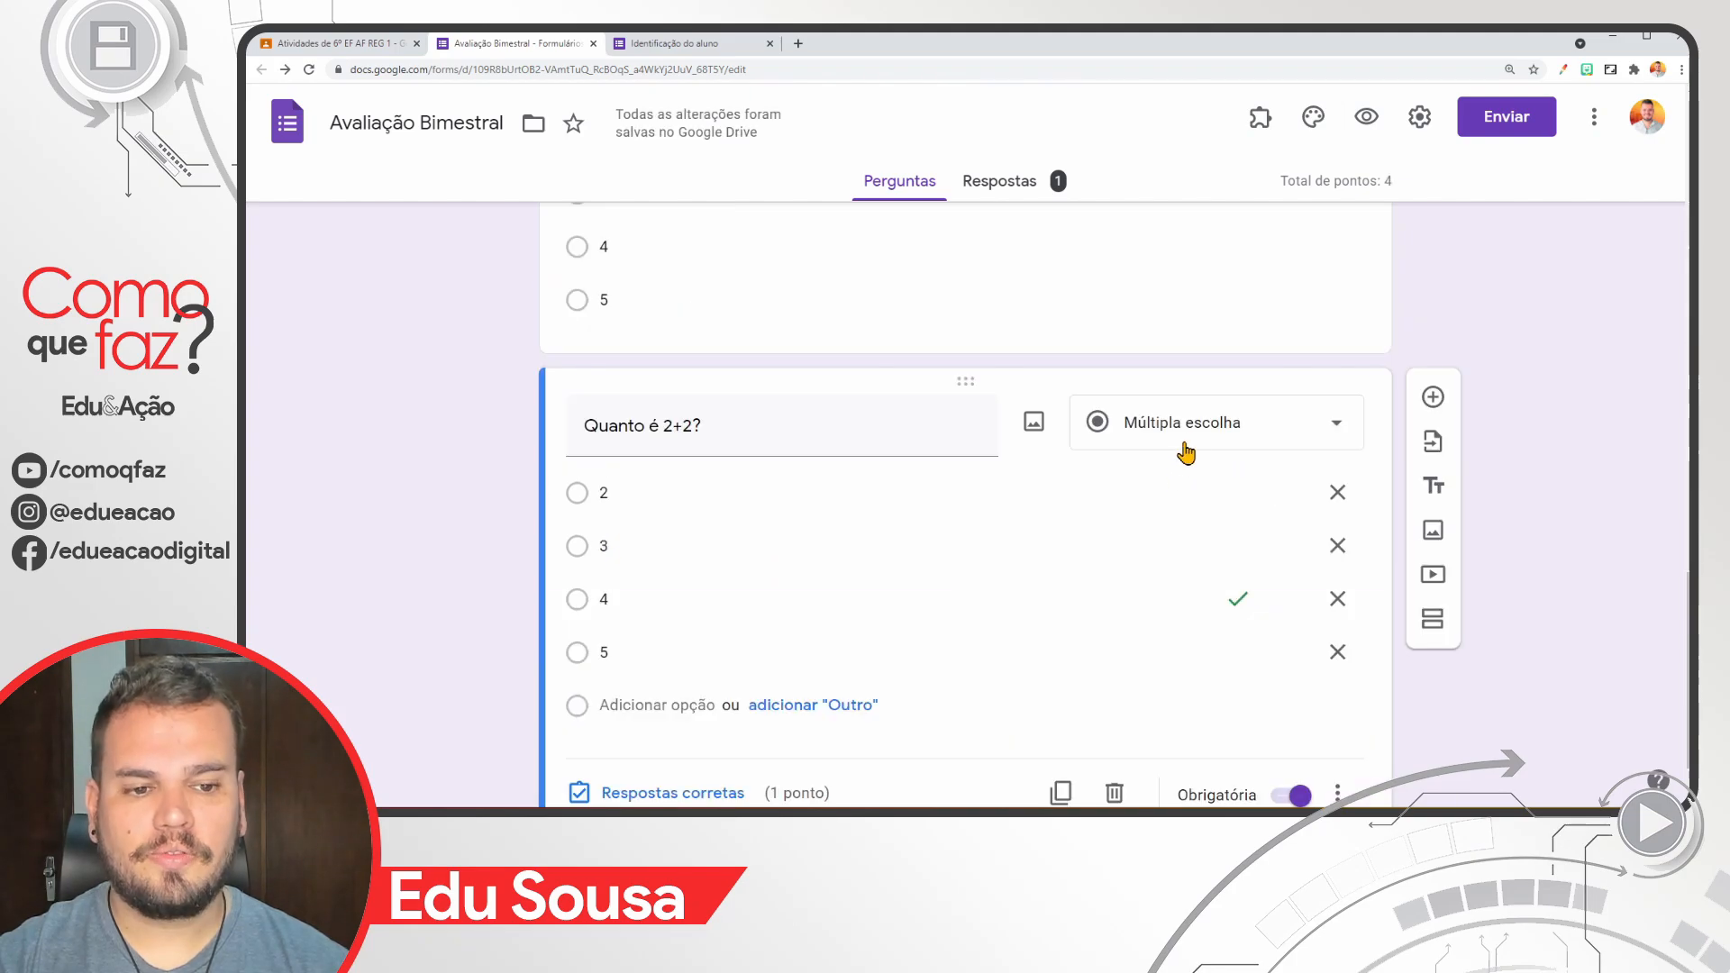
{"action": "left_click", "coordinate": [1181, 437]}
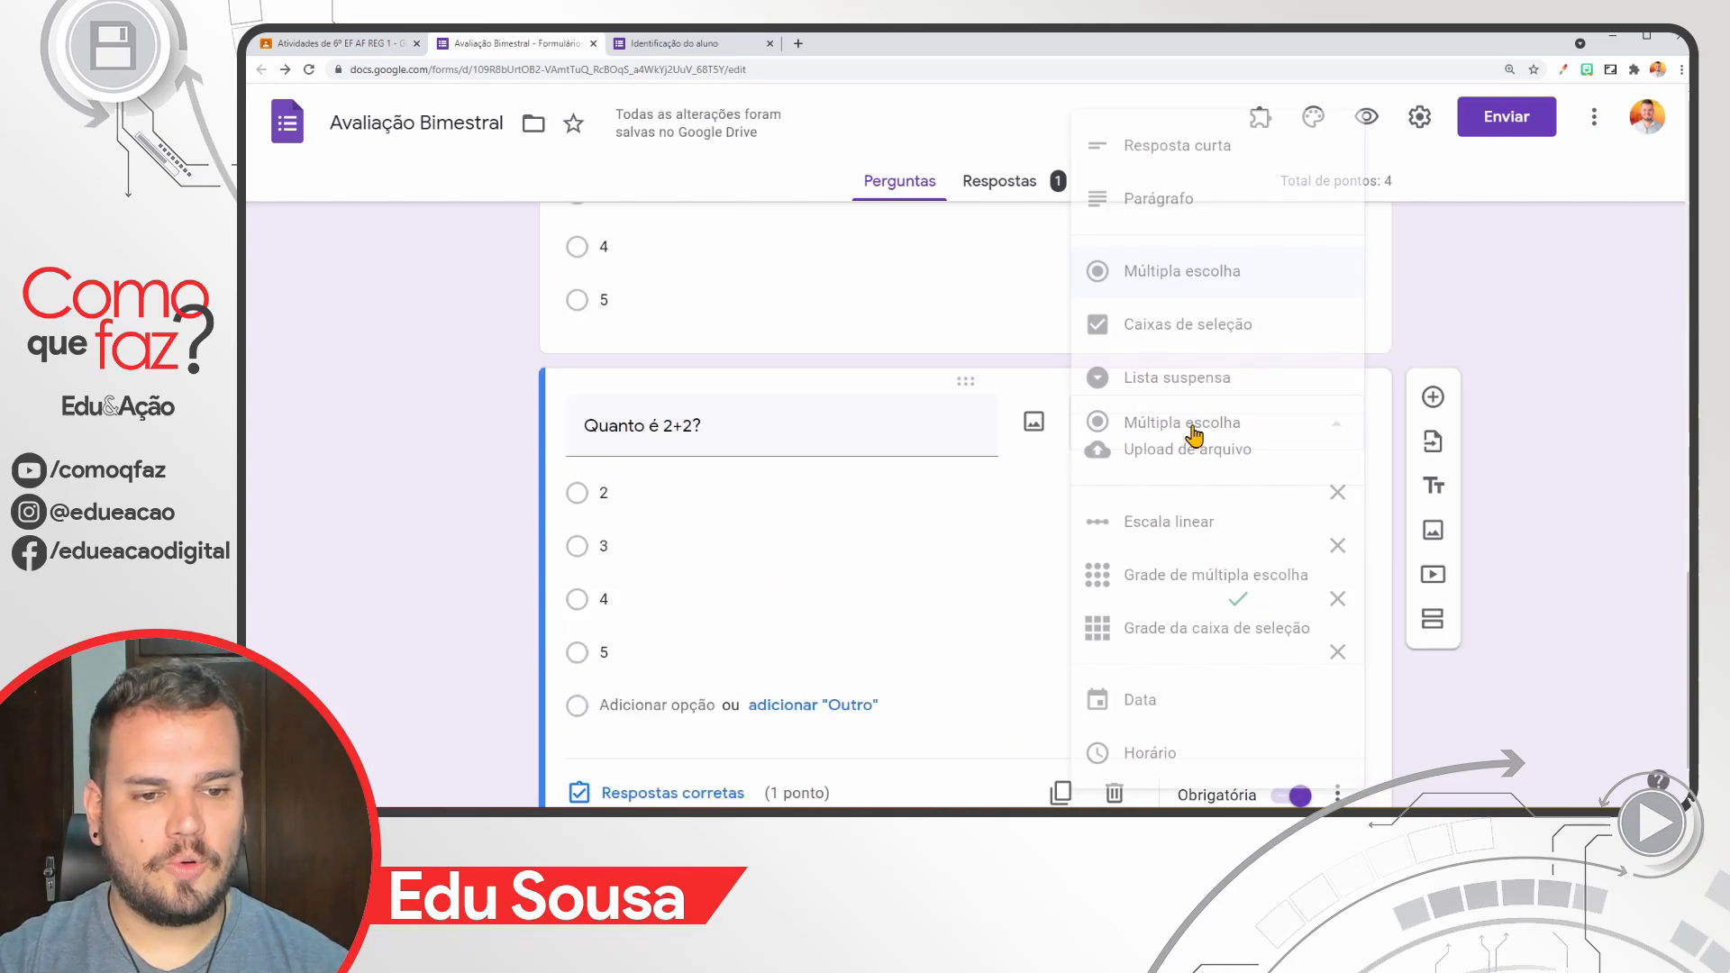
{"action": "left_click", "coordinate": [1181, 324]}
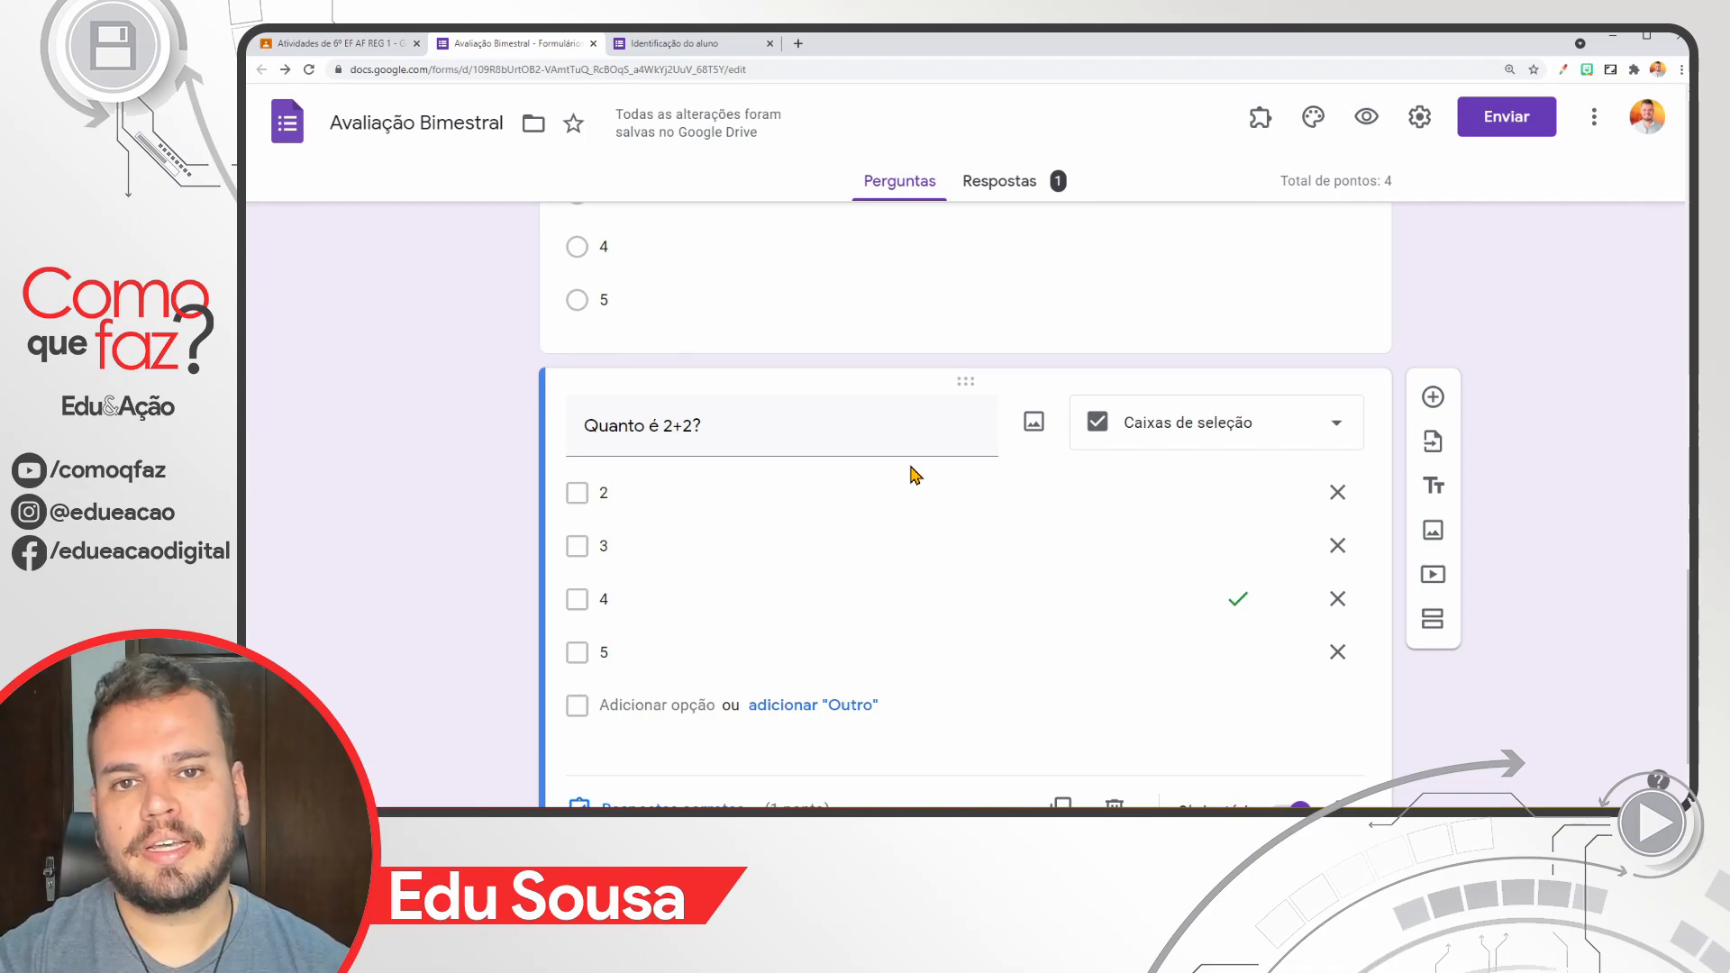
{"action": "triple_click", "coordinate": [800, 437]}
{"action": "type", "text": "Marque somente as opções verdadeiras:"}
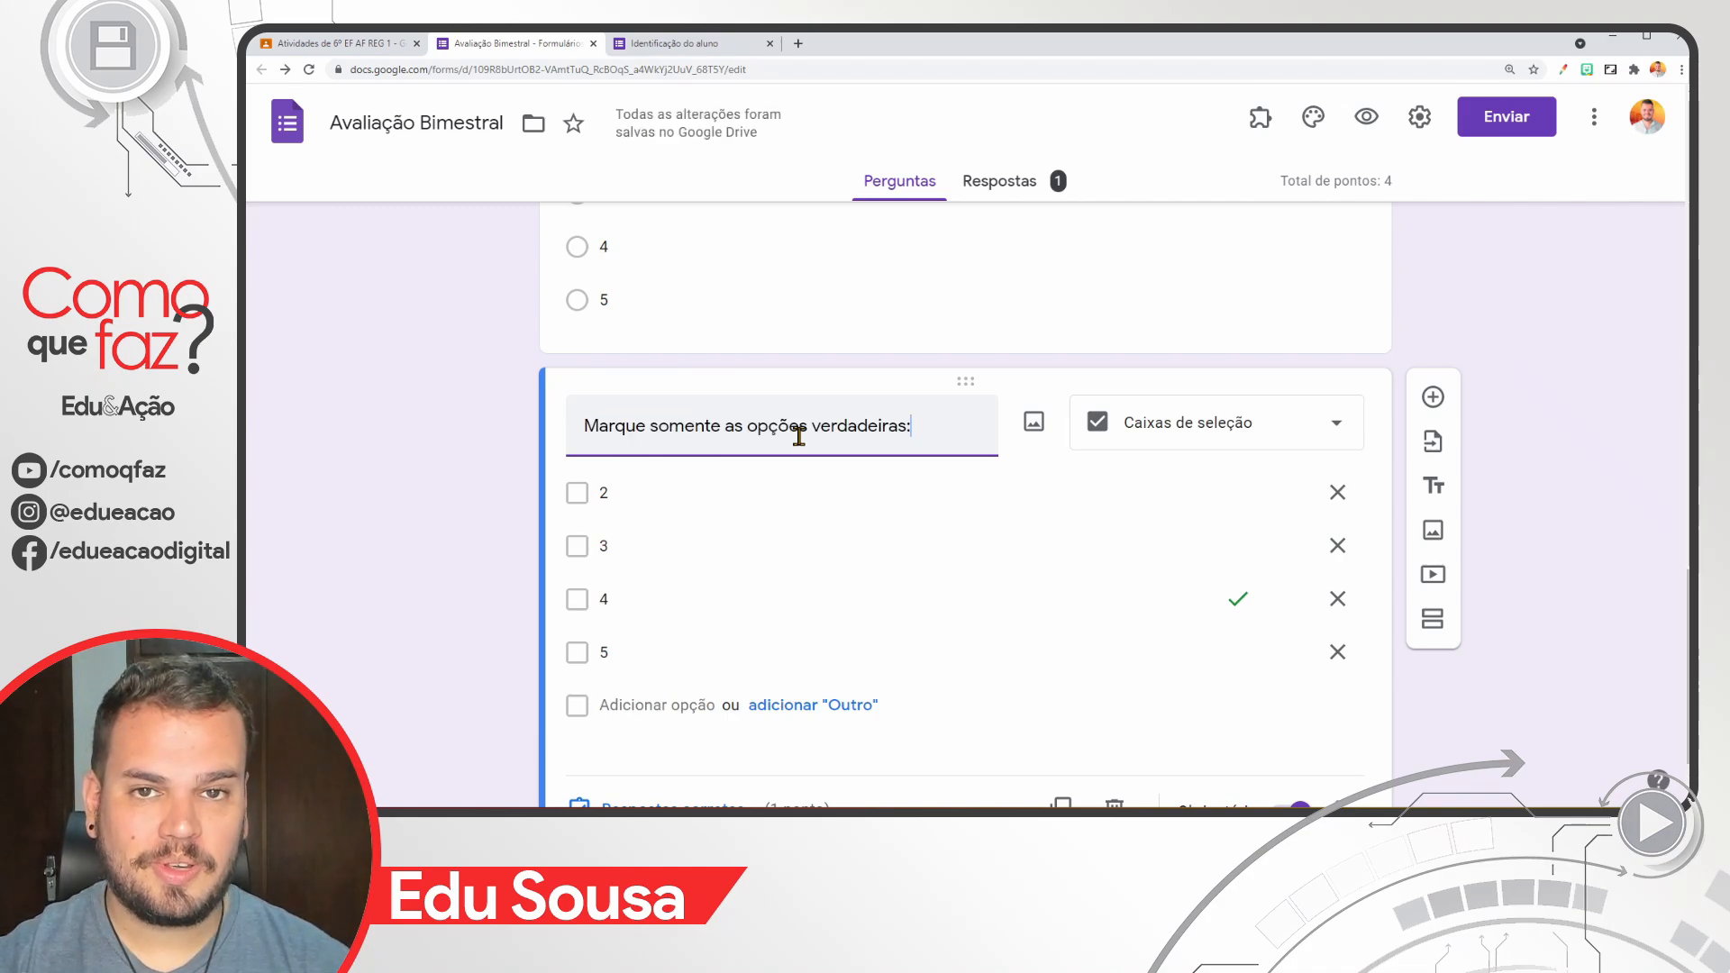
Step: Rewrite the four options as "é a capital" statements: Brasília–Brasil, Goiânia–Mato Grosso, Belo Horizonte–Minas Gerais, Santa Catarina–Espírito Santo
{"action": "left_click", "coordinate": [653, 495]}
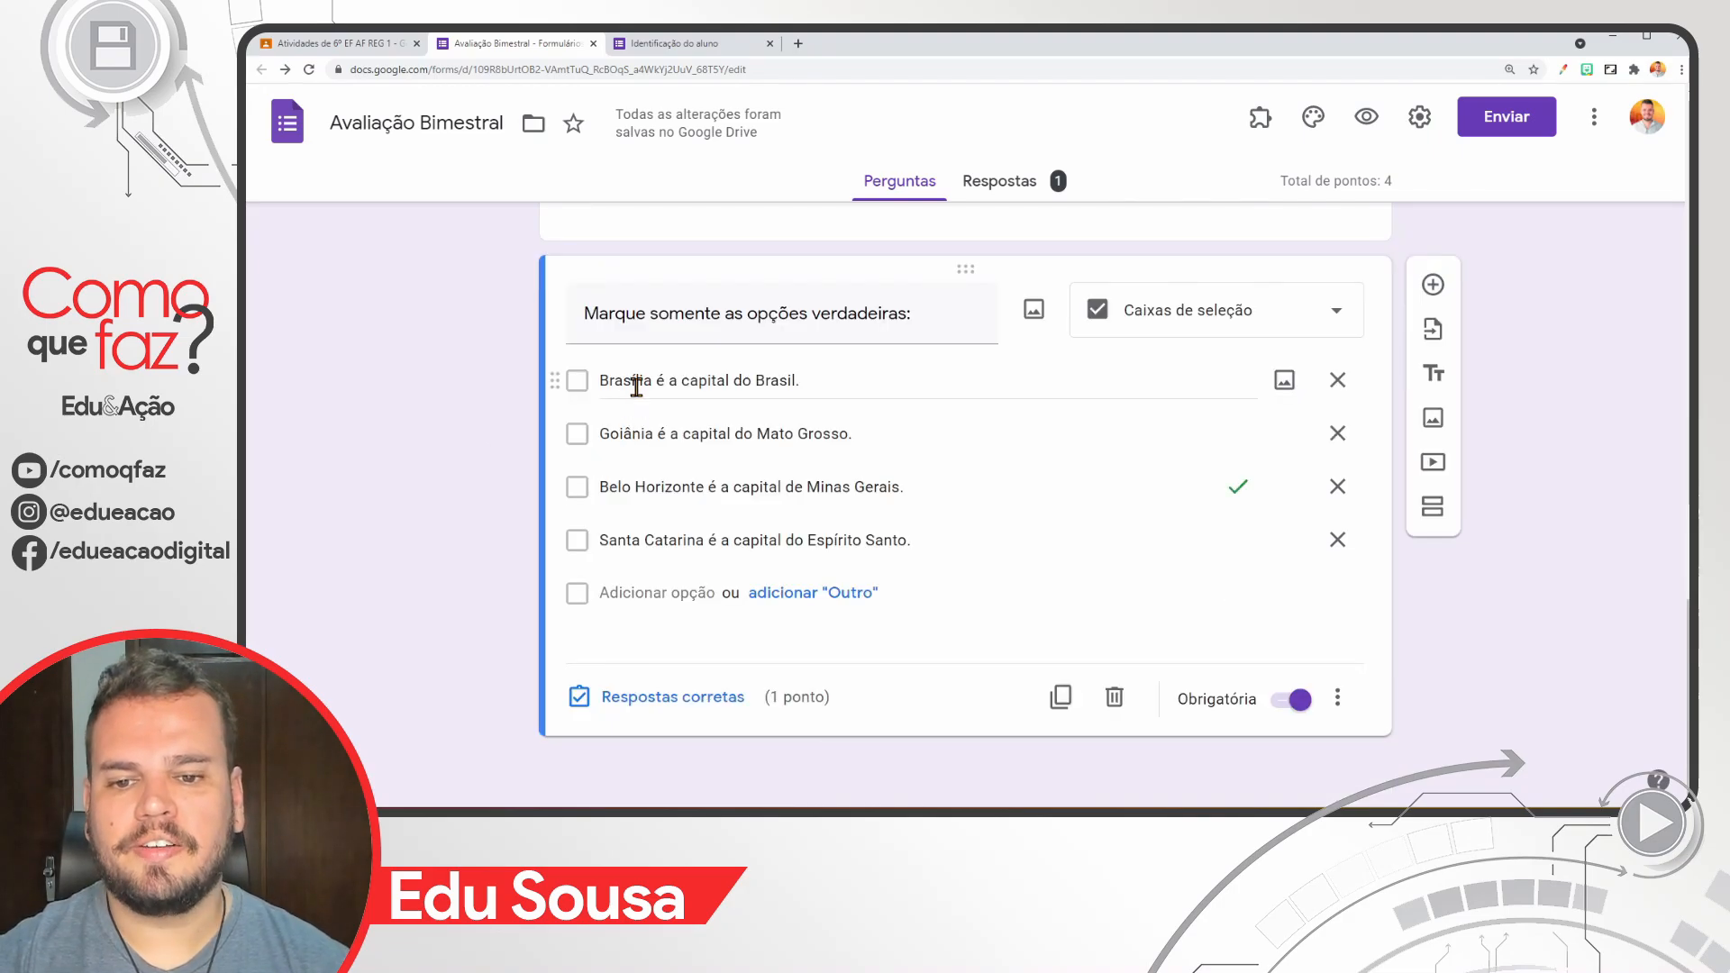
{"action": "left_click", "coordinate": [823, 380]}
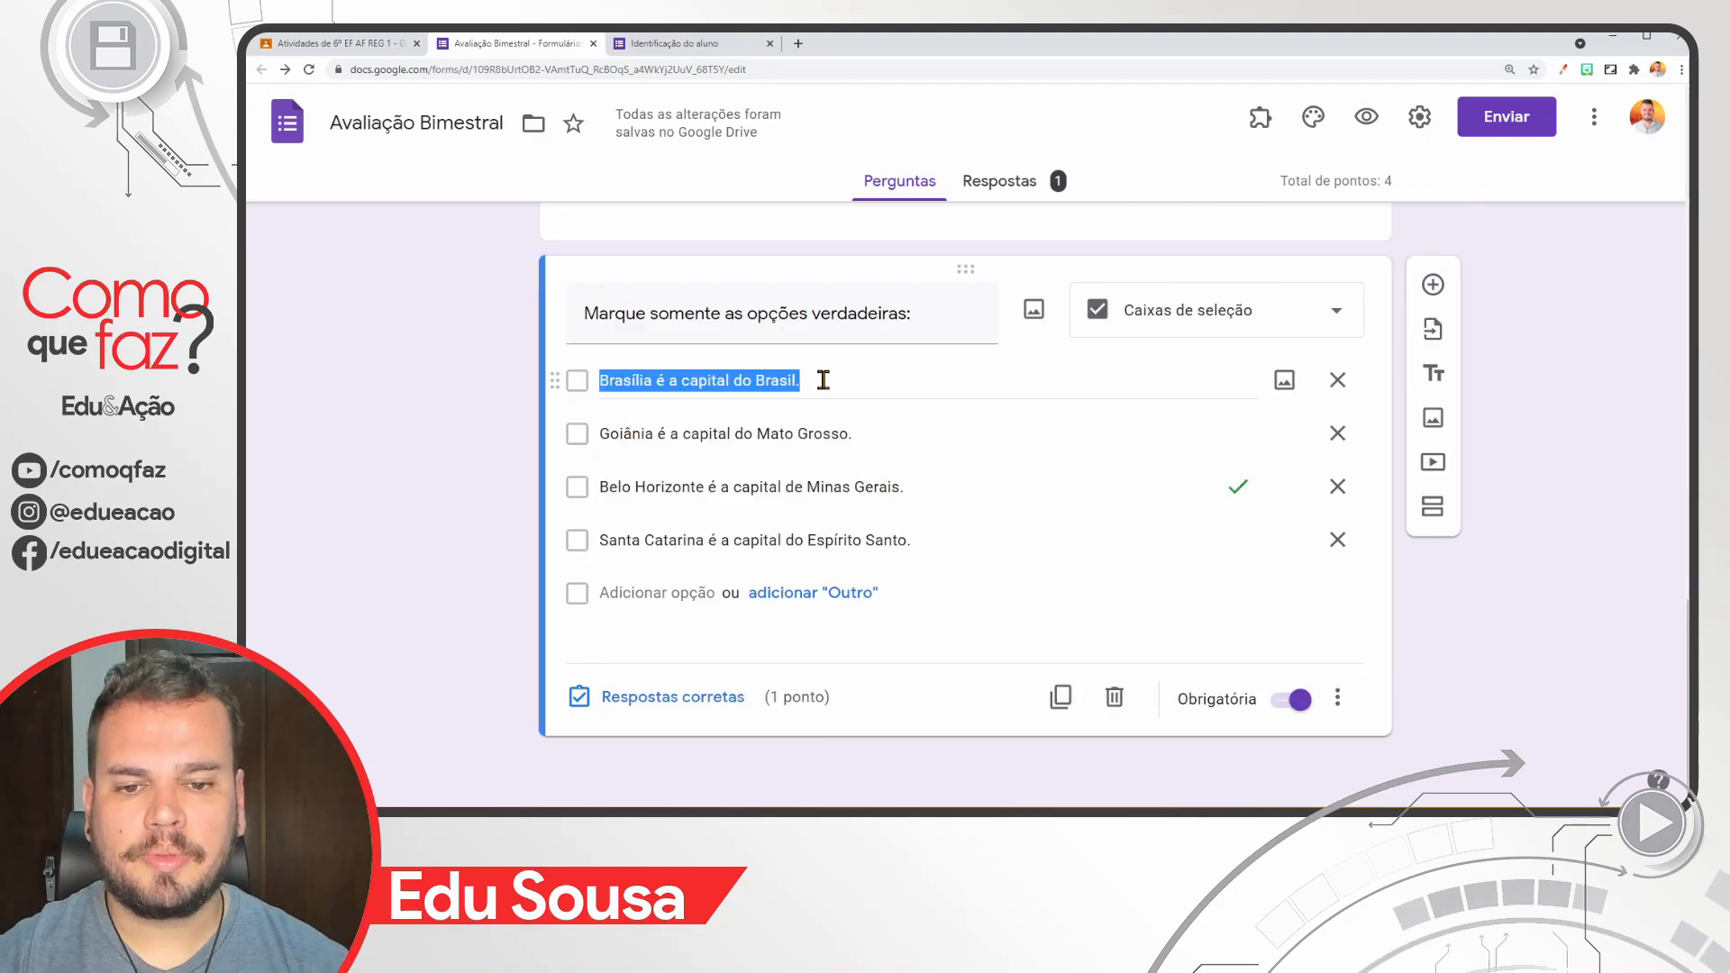
{"action": "left_click", "coordinate": [885, 441]}
{"action": "left_click", "coordinate": [930, 500]}
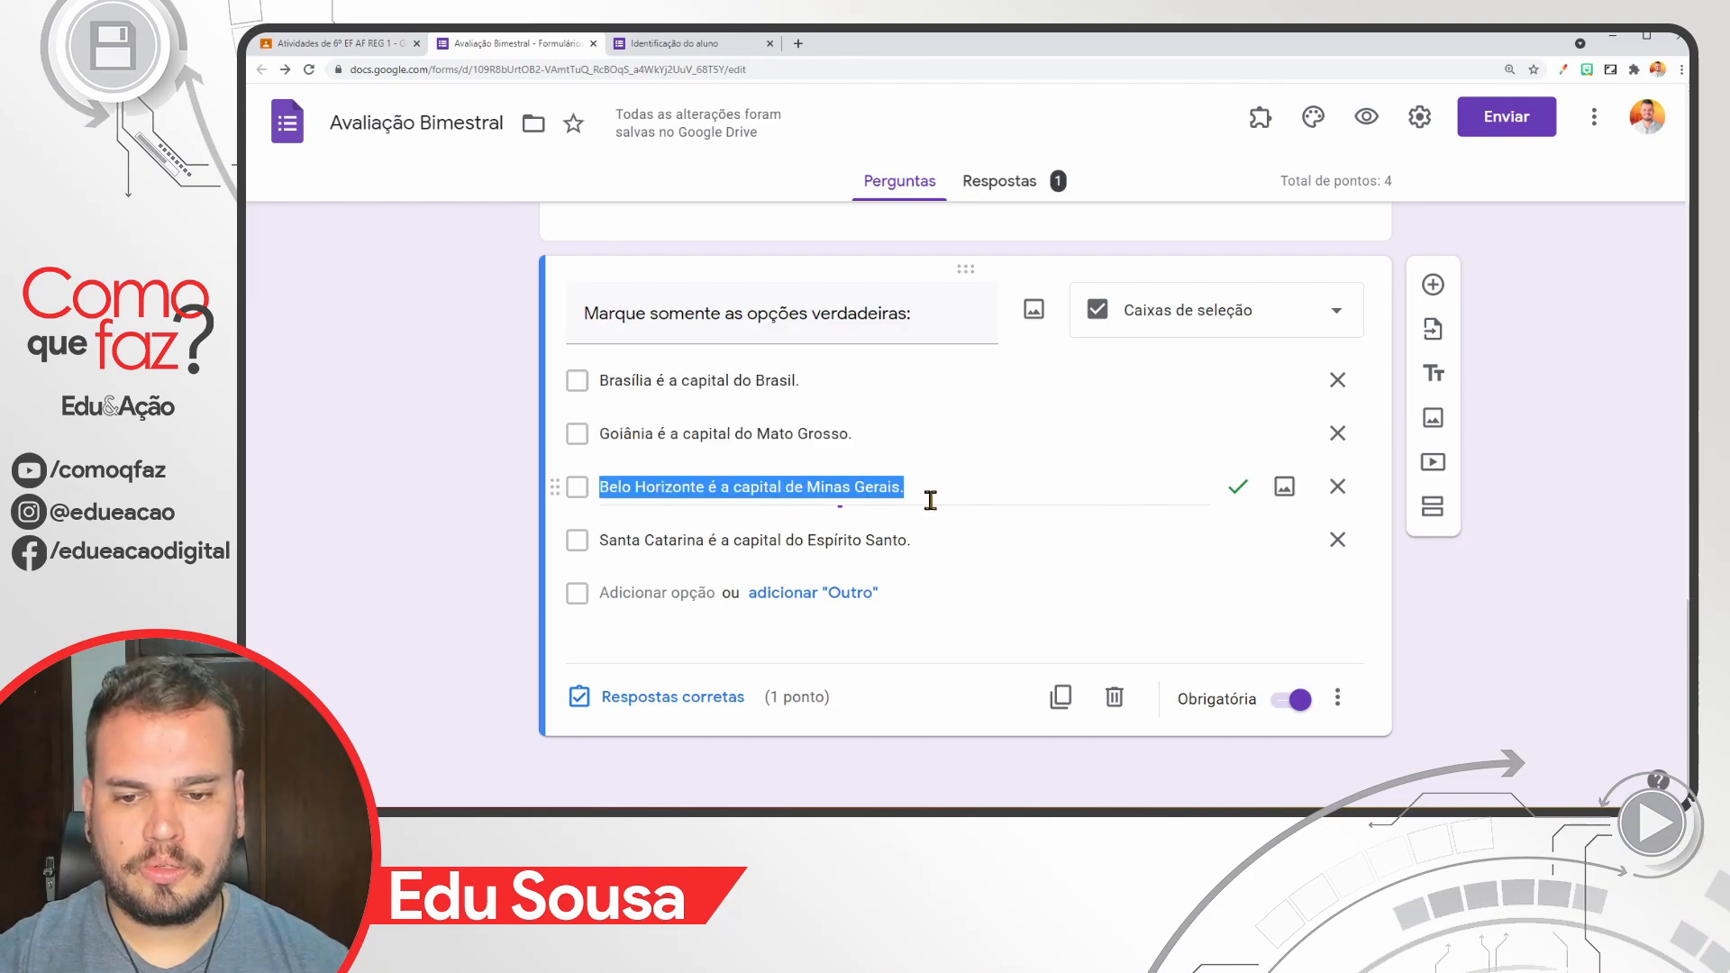
{"action": "left_click", "coordinate": [961, 537]}
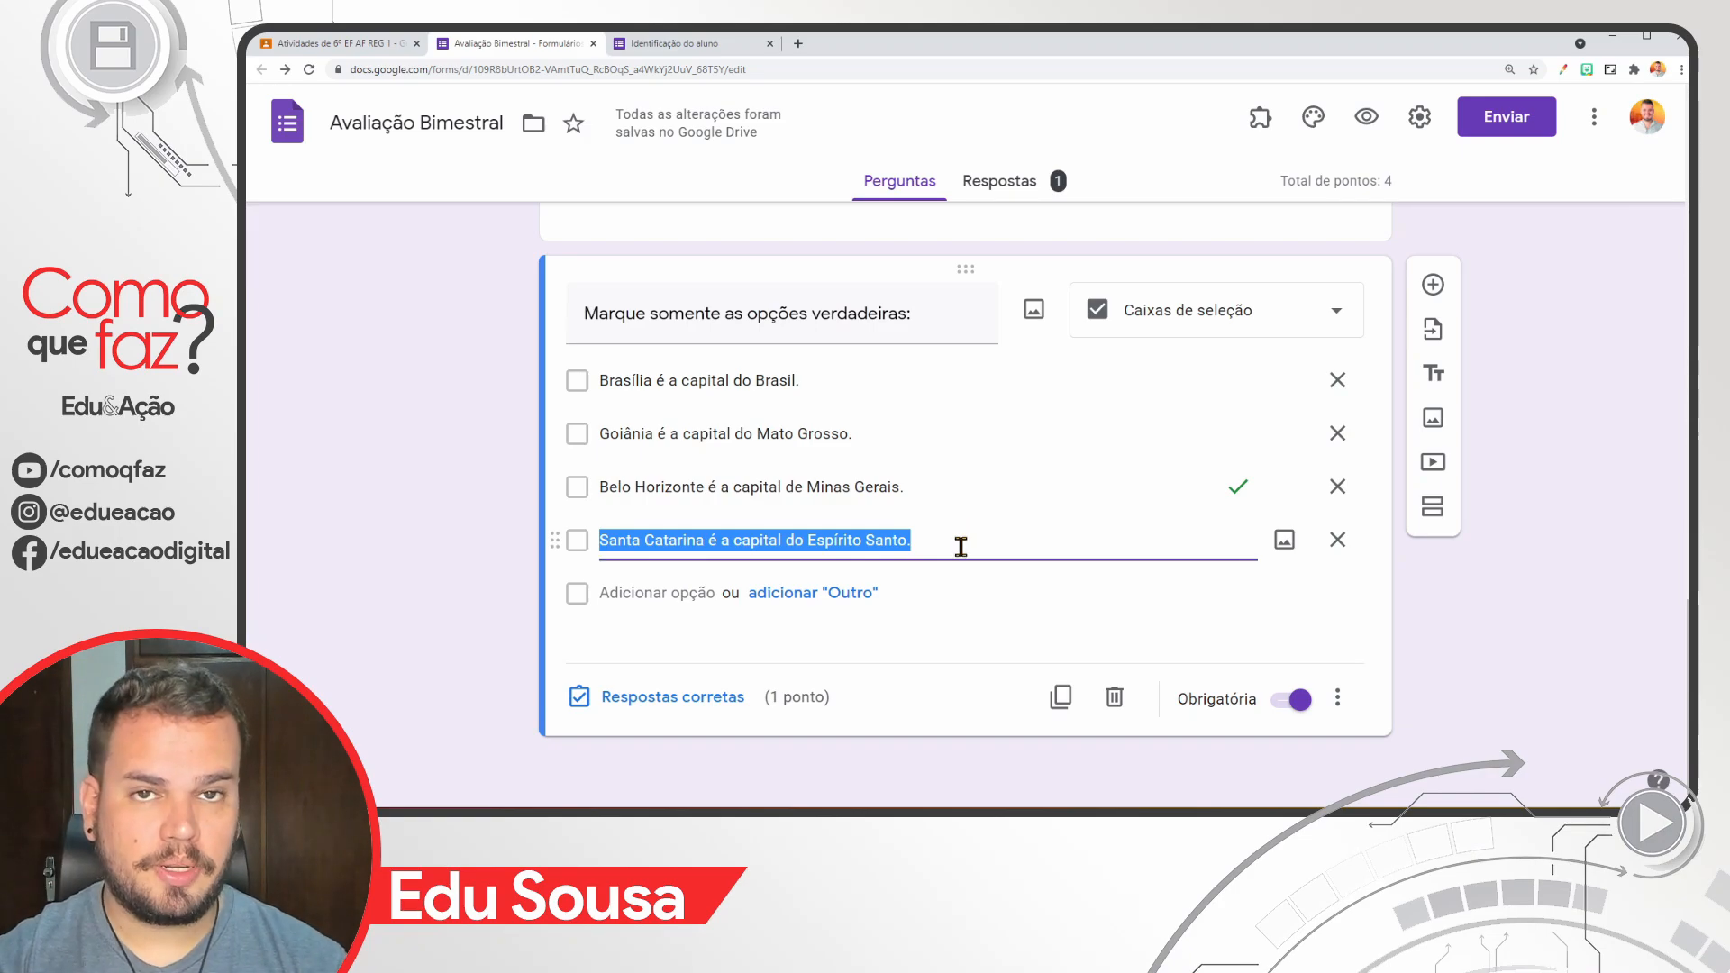
Step: Add the Brasília statement to the checkbox question's correct answers and set the question to 2 points
{"action": "left_click", "coordinate": [673, 698]}
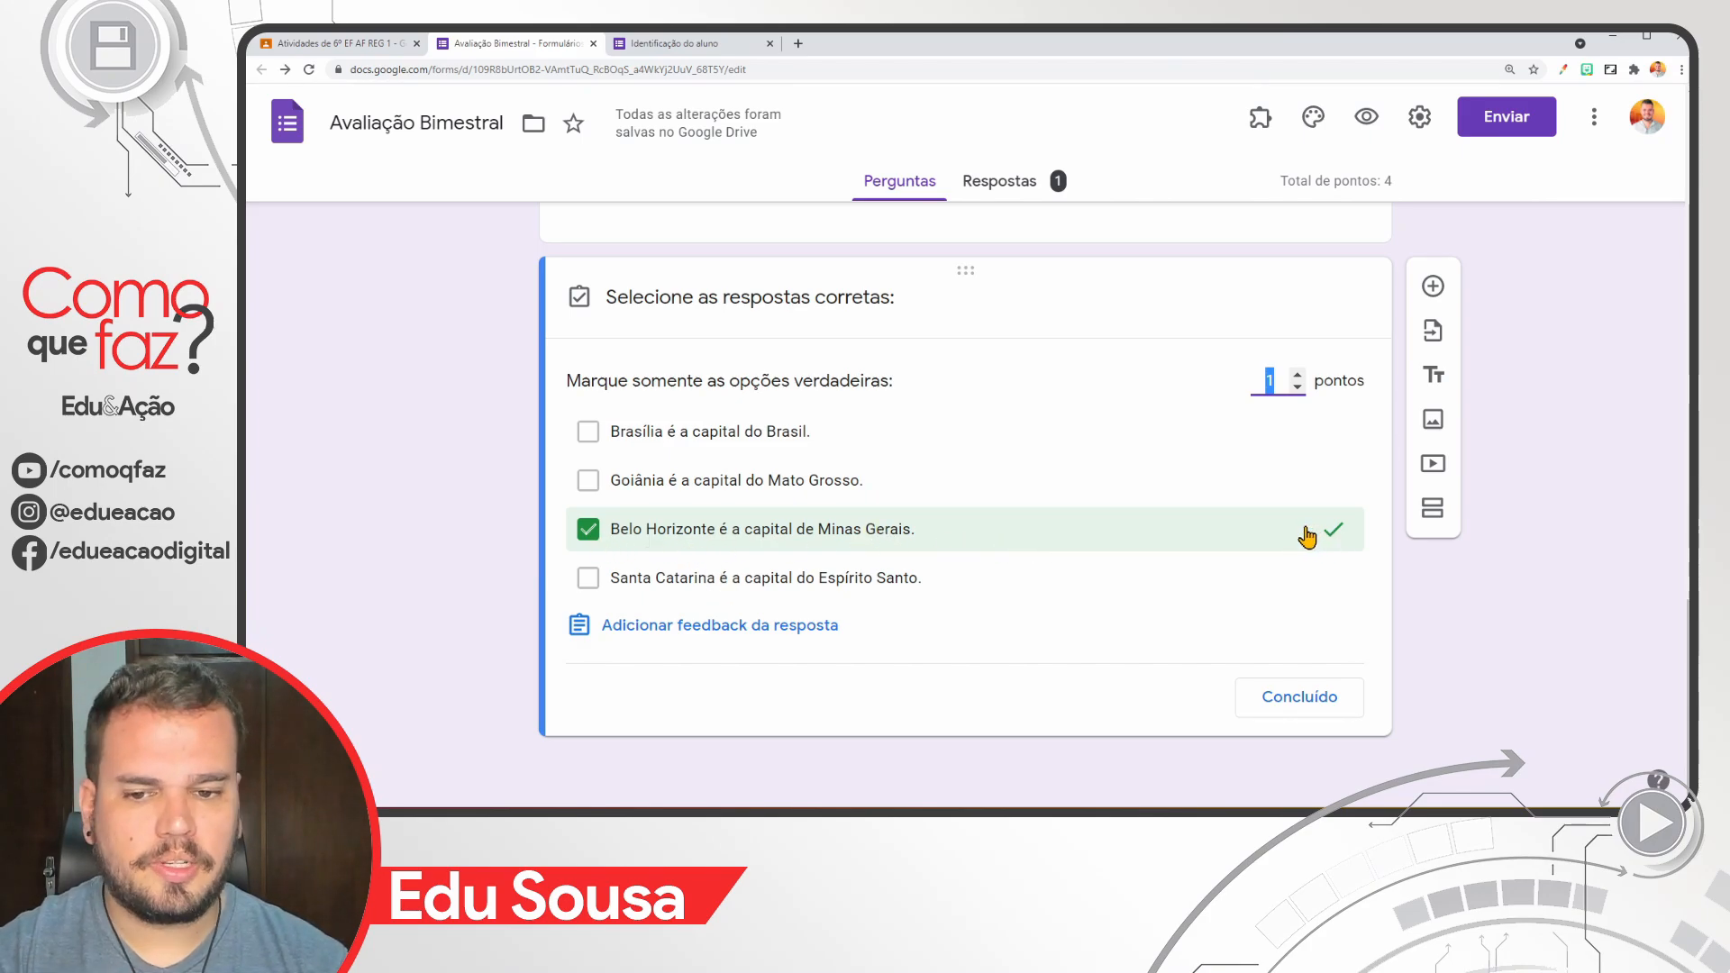
{"action": "left_click", "coordinate": [587, 433]}
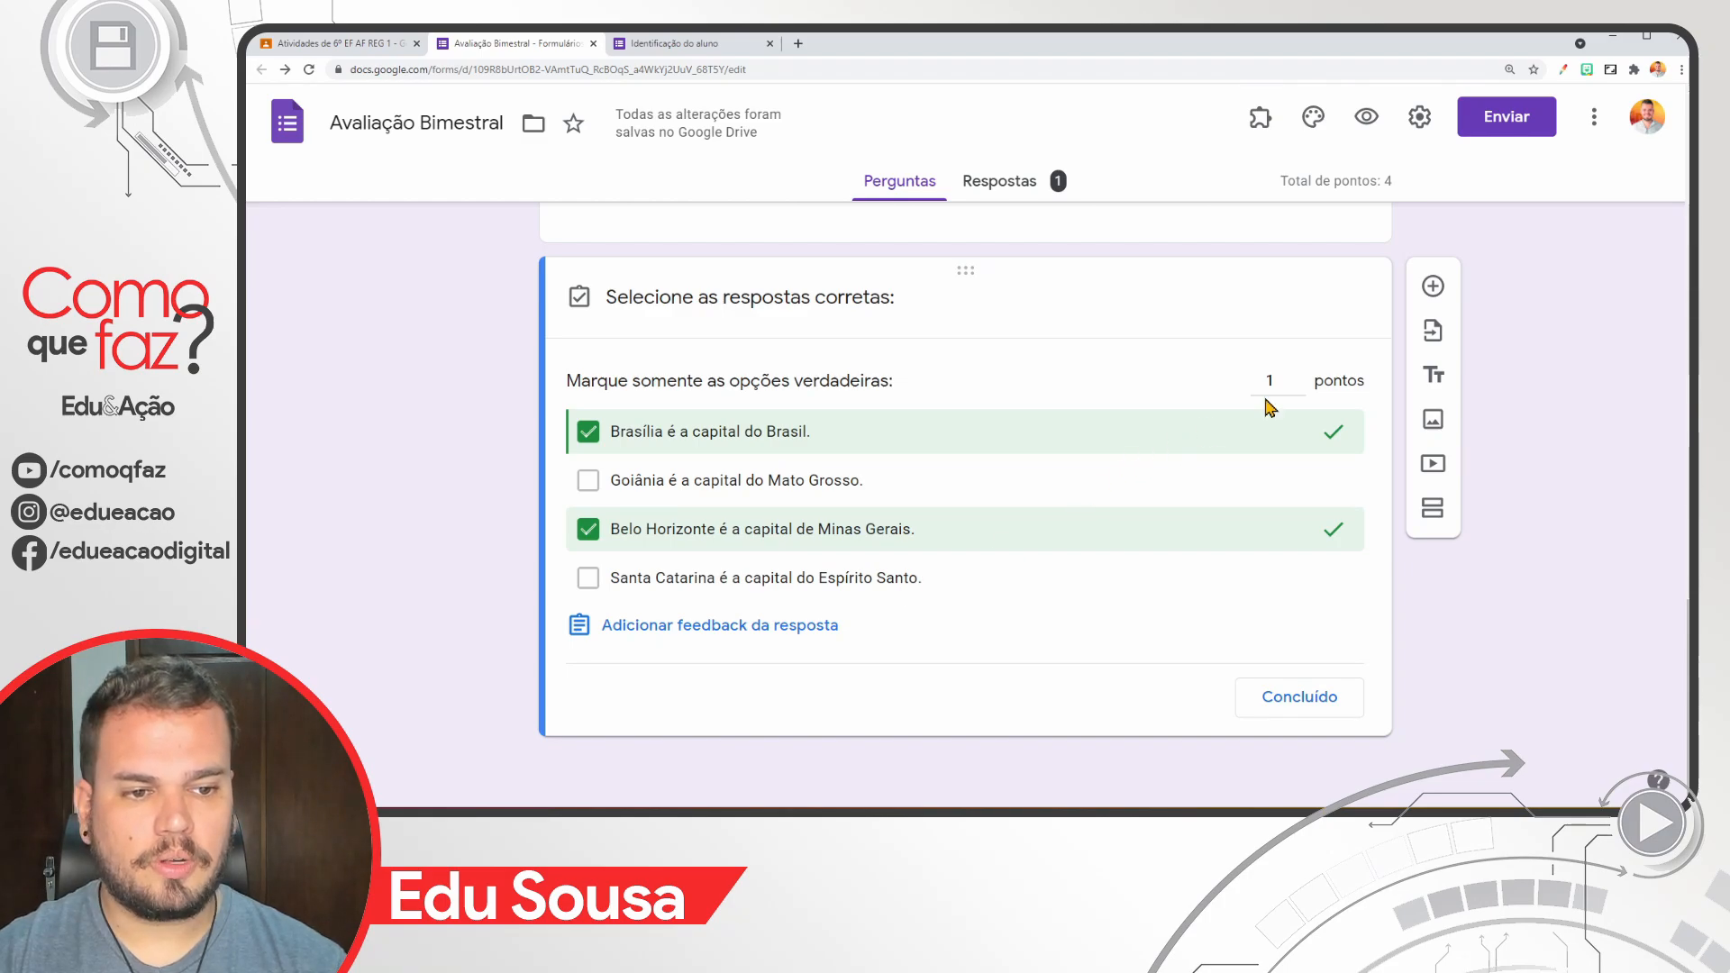
{"action": "left_click", "coordinate": [1300, 375]}
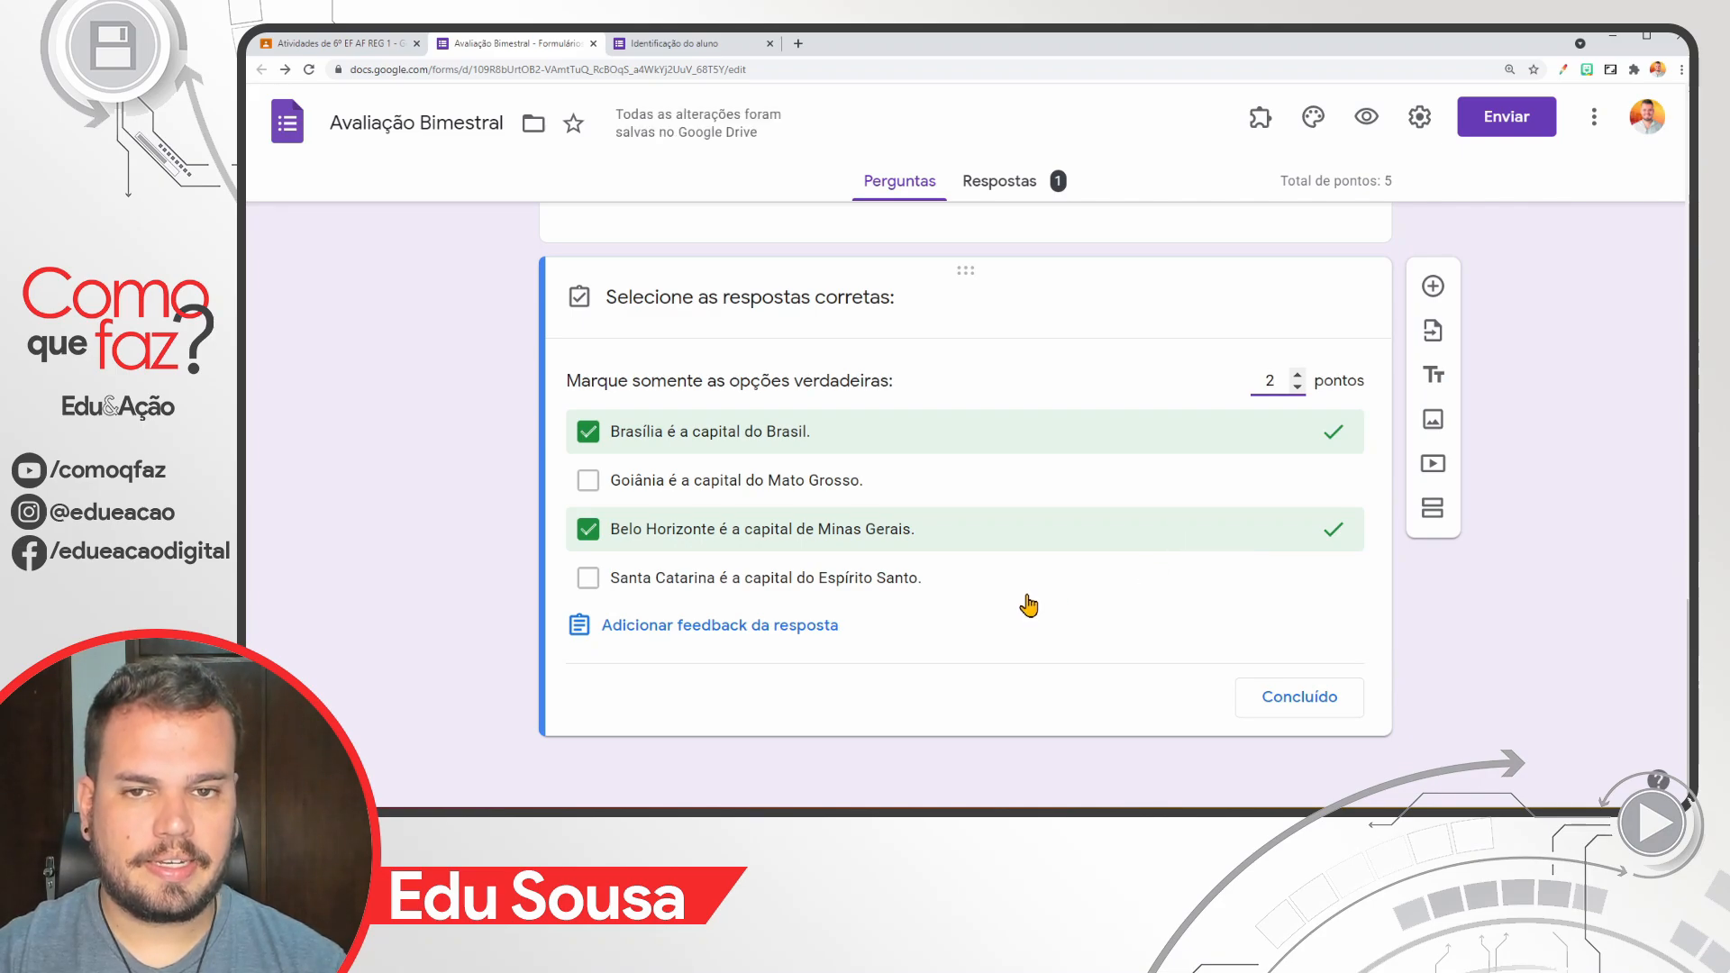
{"action": "left_click", "coordinate": [1303, 707]}
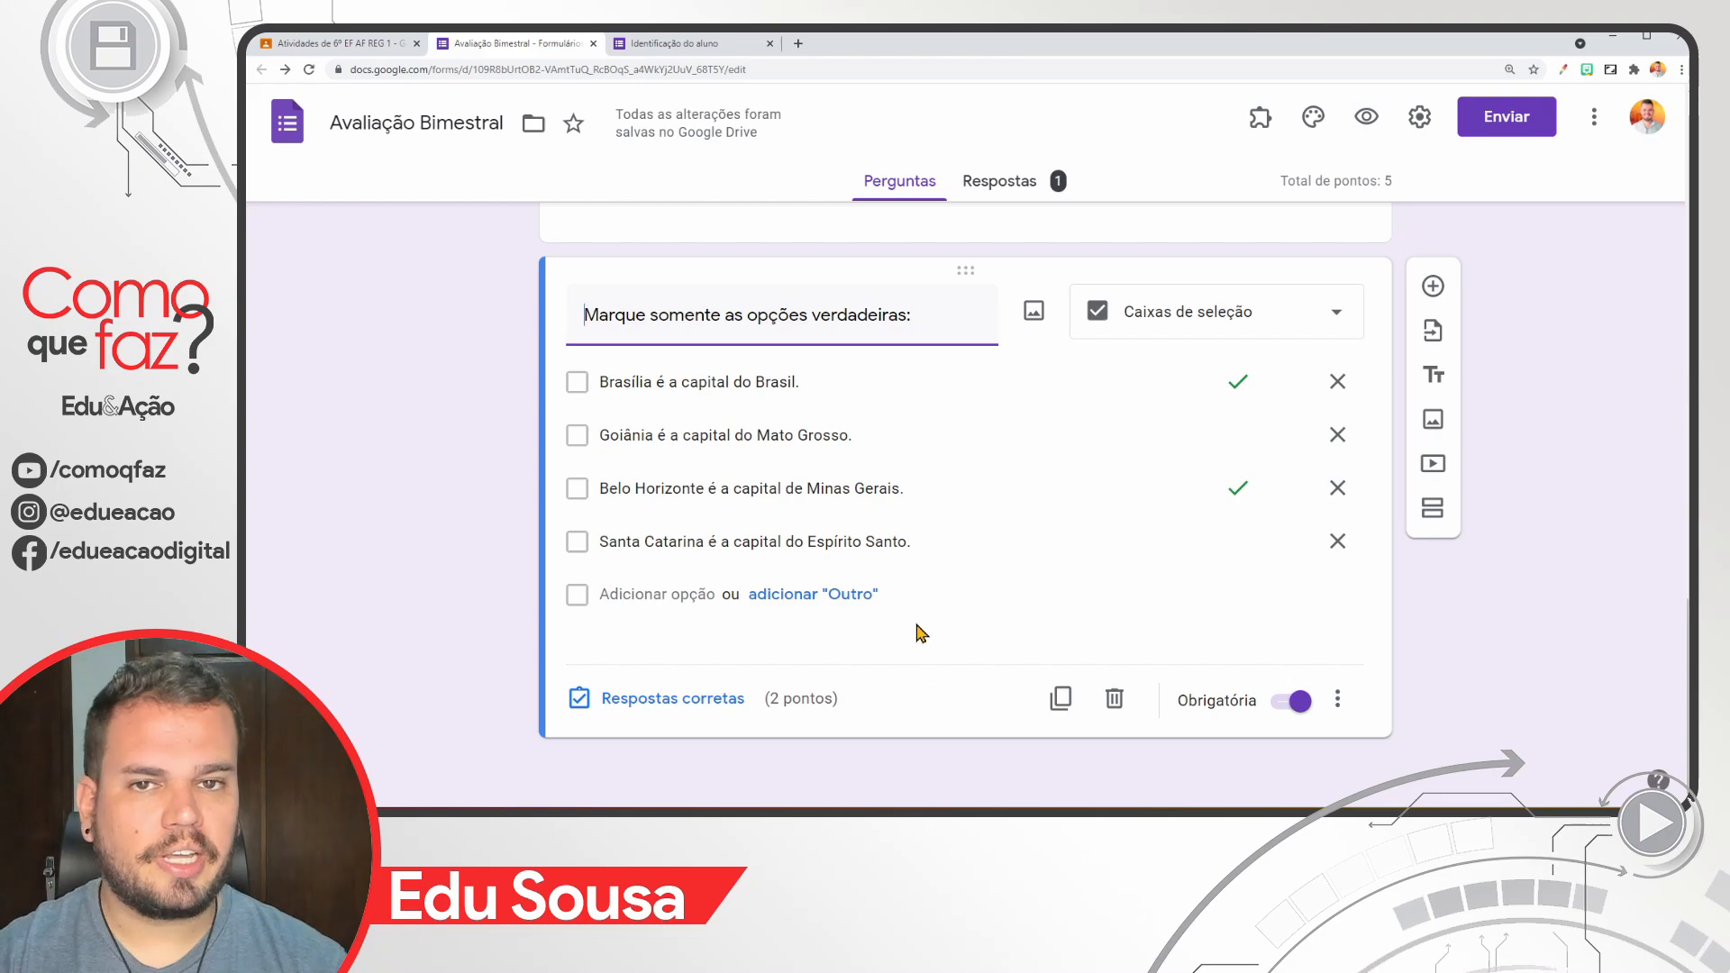
Step: Close the old form preview and open a new preview of the quiz
{"action": "middle_click", "coordinate": [645, 44]}
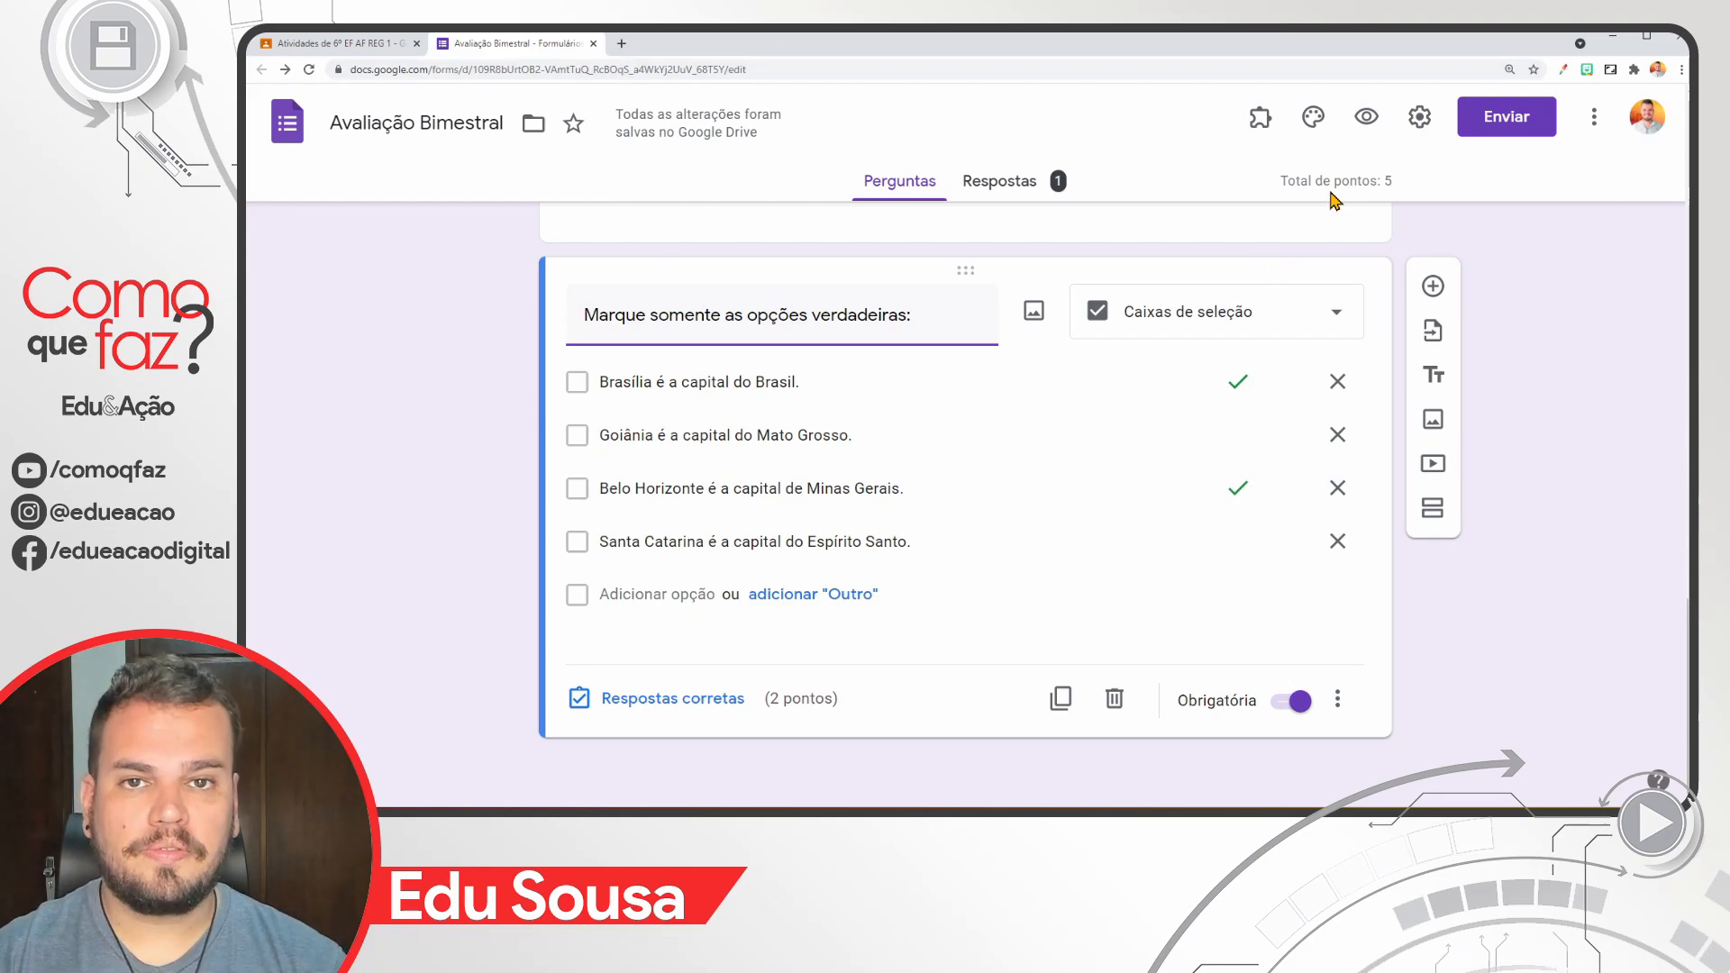
{"action": "left_click", "coordinate": [1366, 121]}
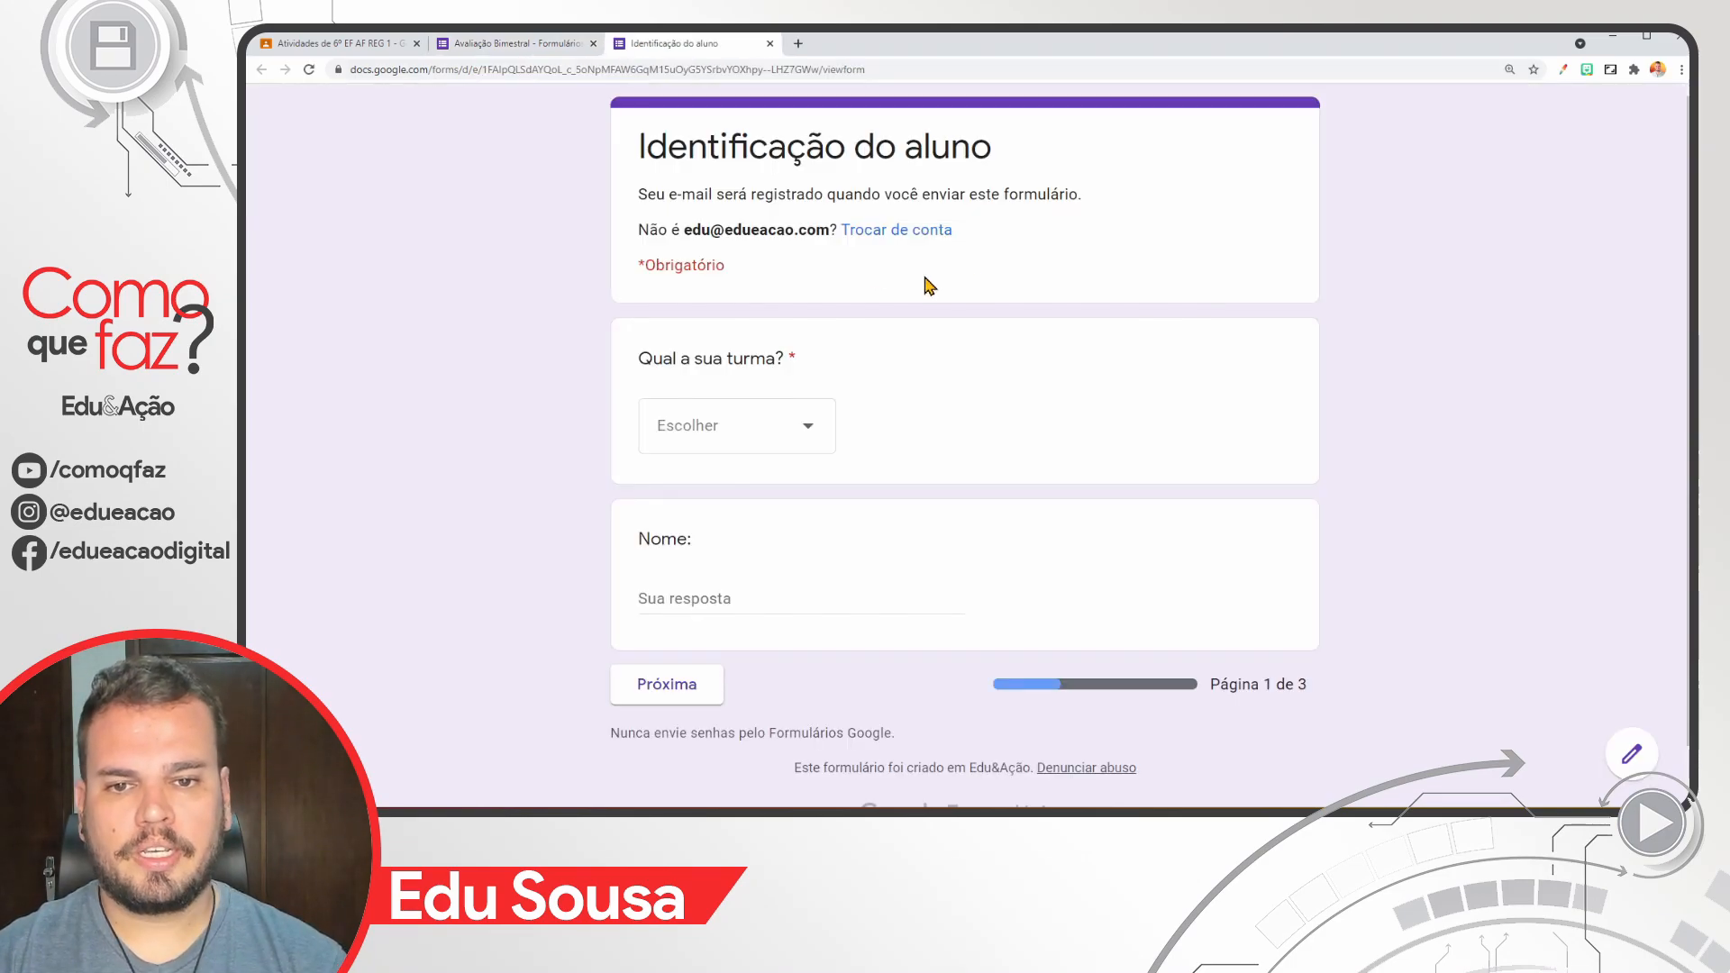
Step: Choose 6º EF AF REG 1 as the class, enter the student's name, and continue to the Questões discursivas page of the preview
{"action": "left_click", "coordinate": [804, 435]}
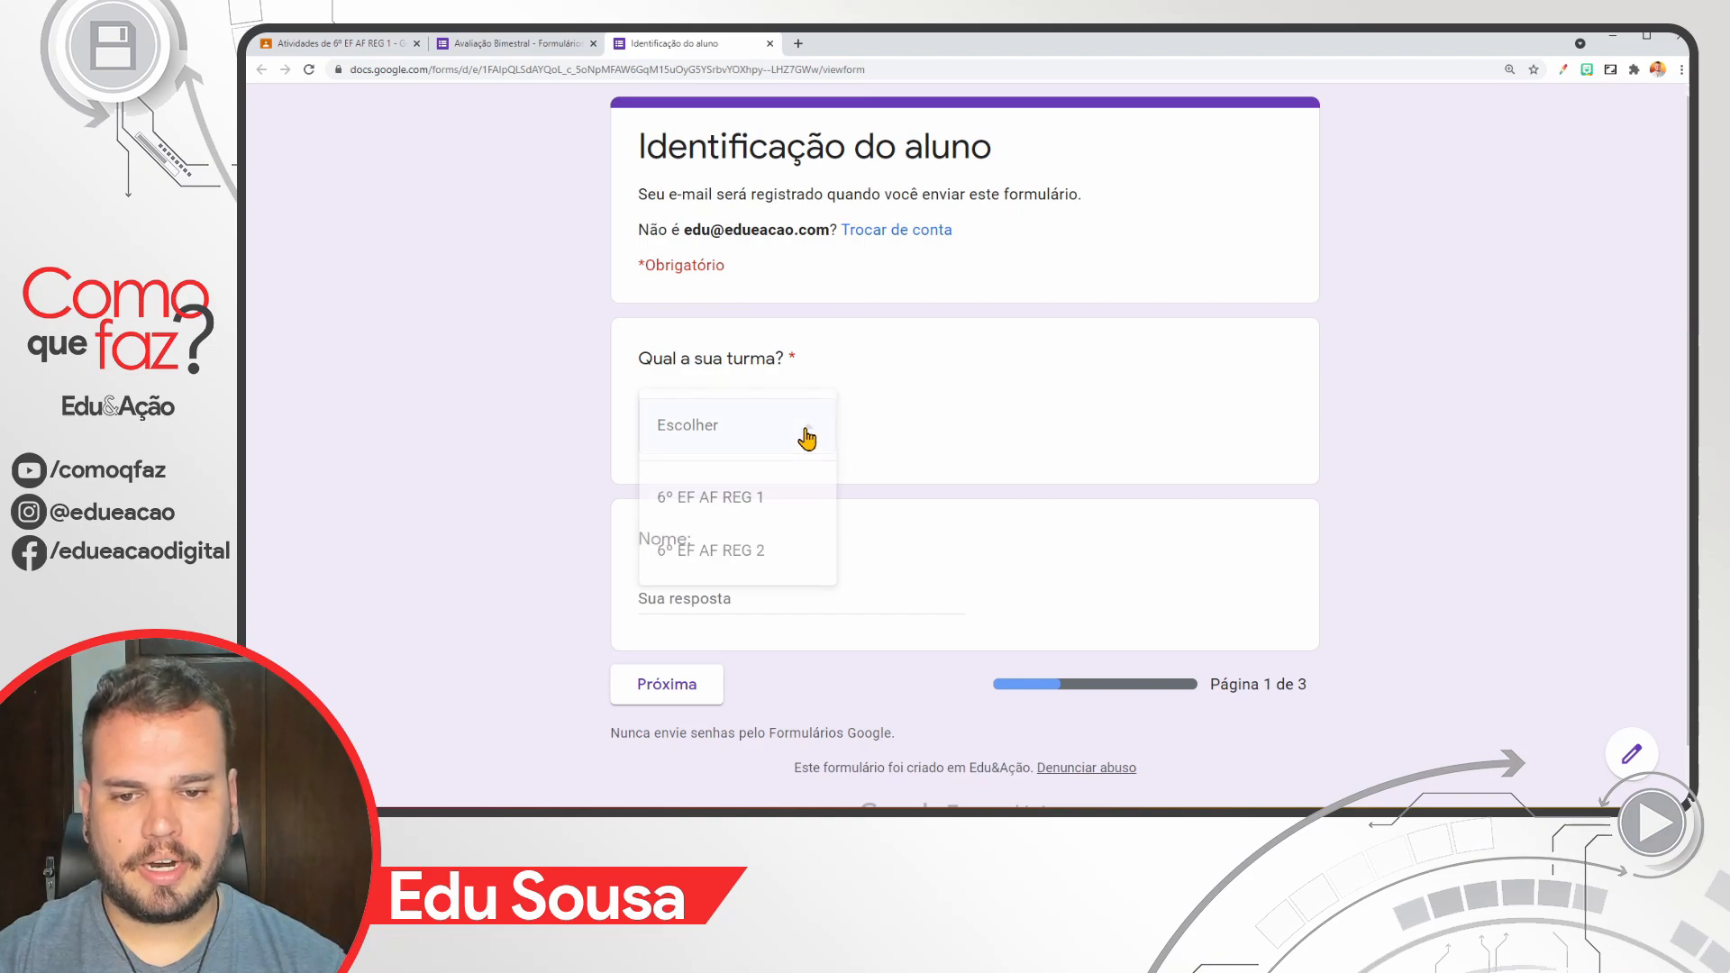
{"action": "left_click", "coordinate": [769, 505]}
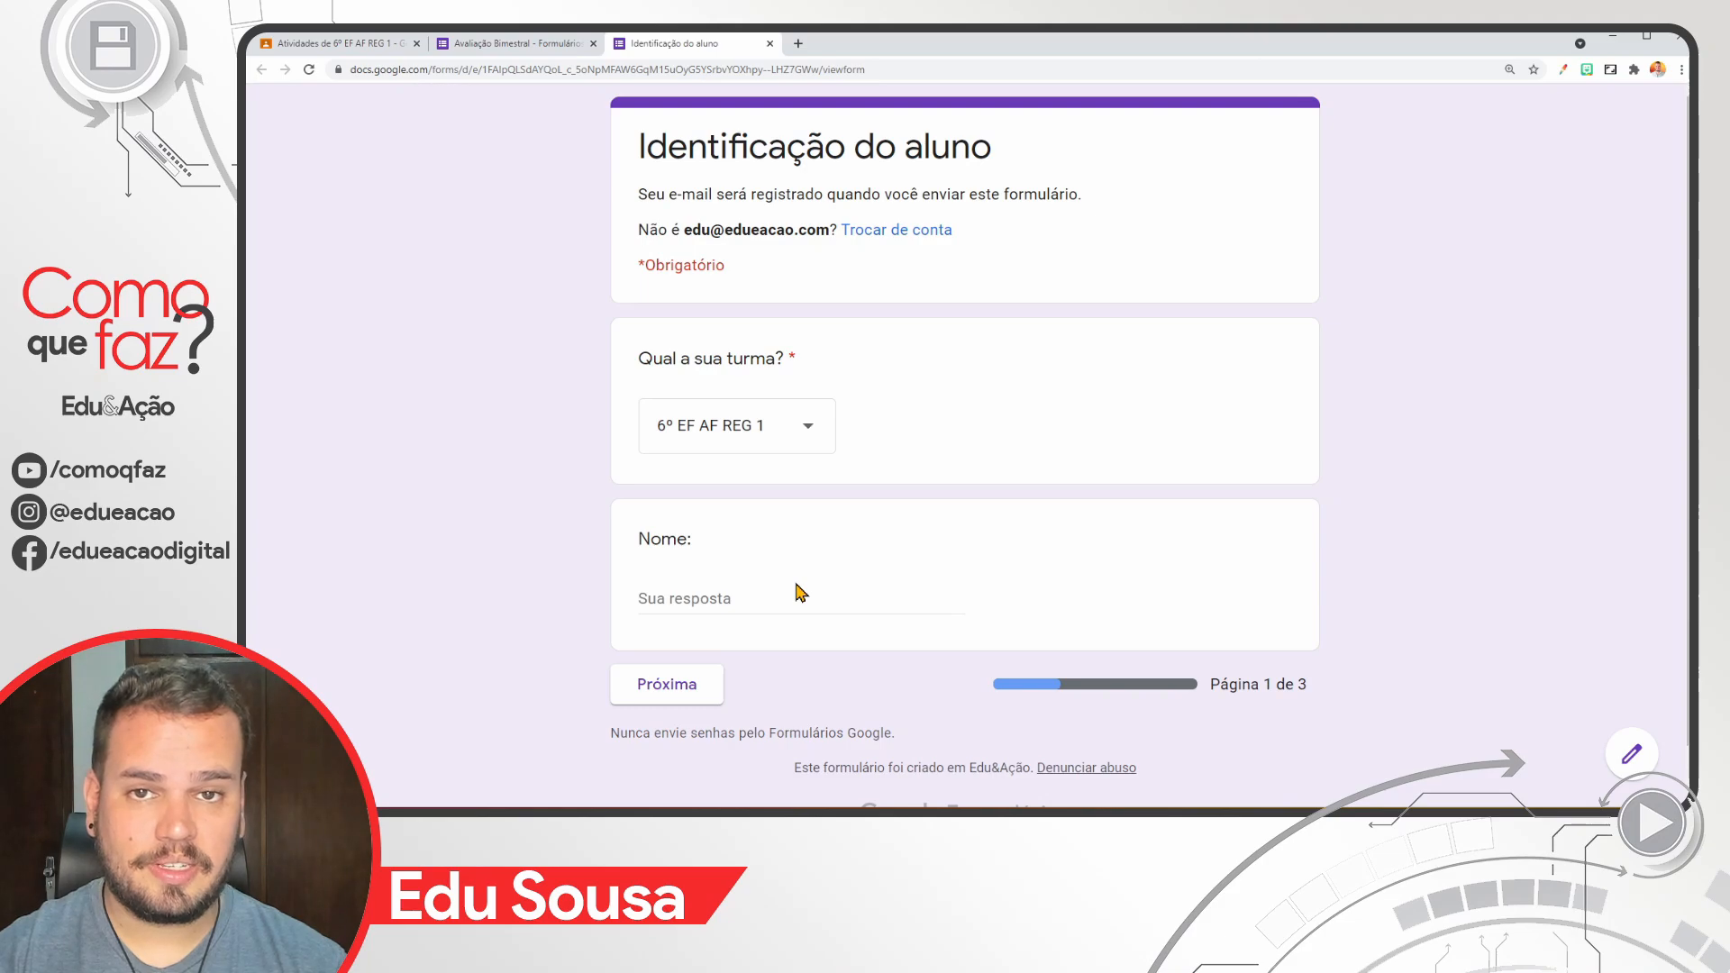
{"action": "left_click", "coordinate": [739, 599]}
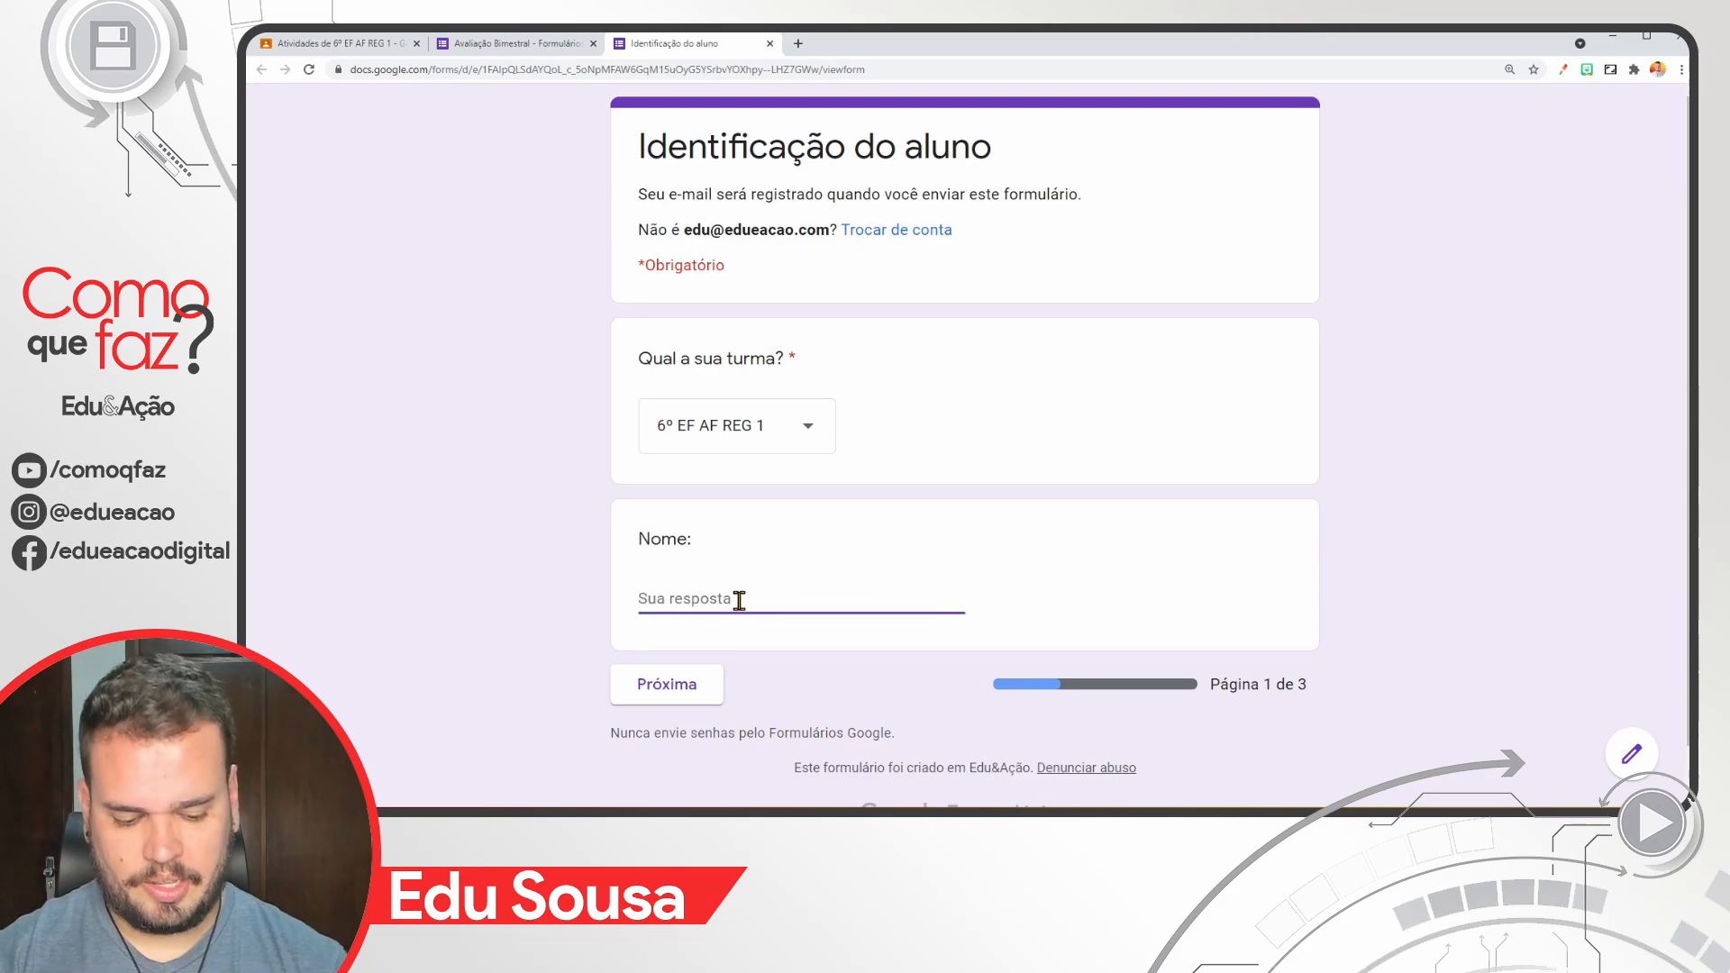
{"action": "type", "text": "Edu"}
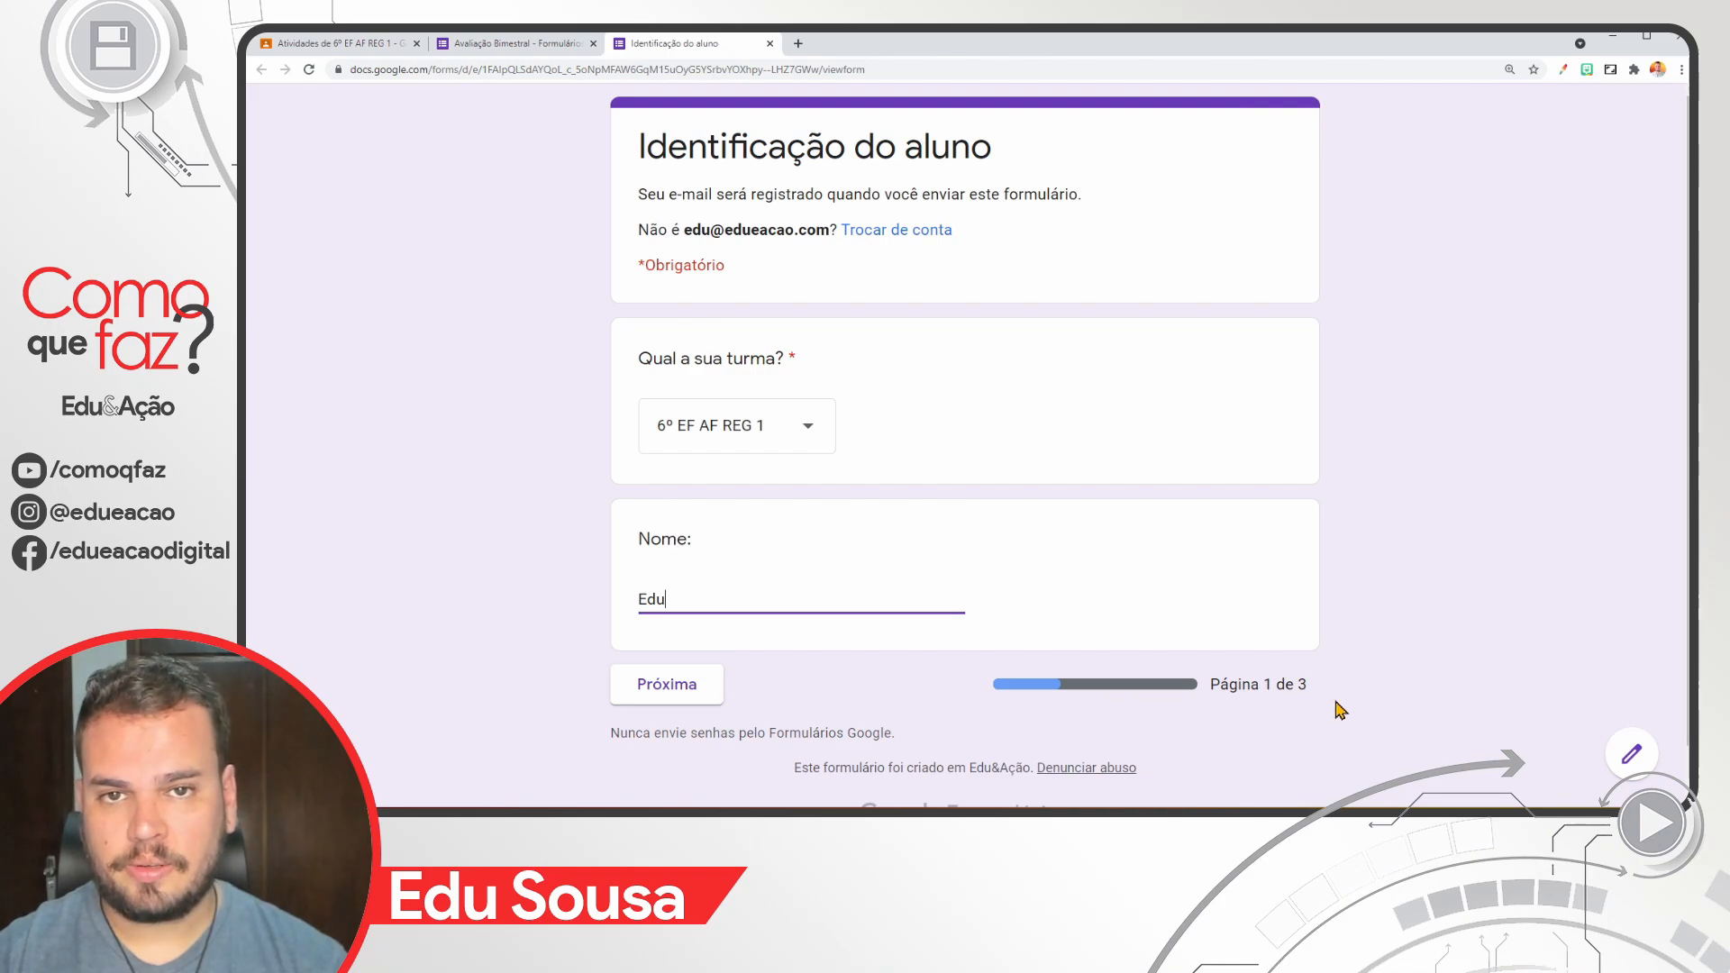
{"action": "left_click", "coordinate": [661, 692]}
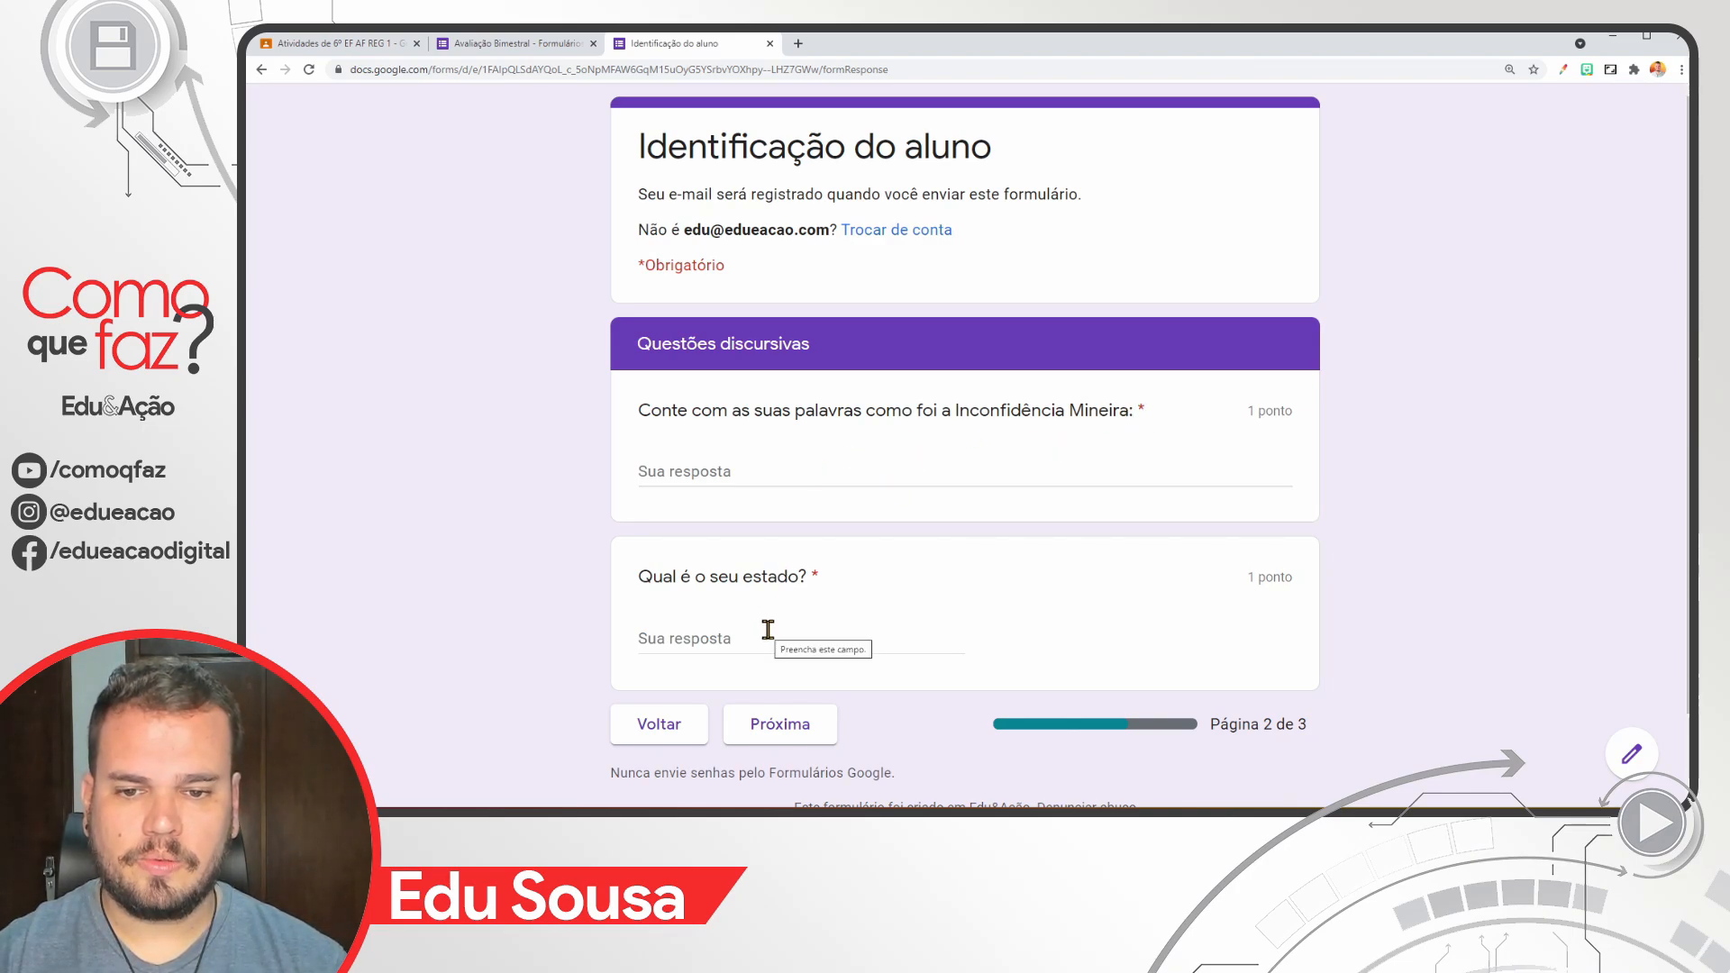
Step: Continue from the Questões discursivas page to the Questões objetivas page and view its questions
{"action": "left_click", "coordinate": [722, 461]}
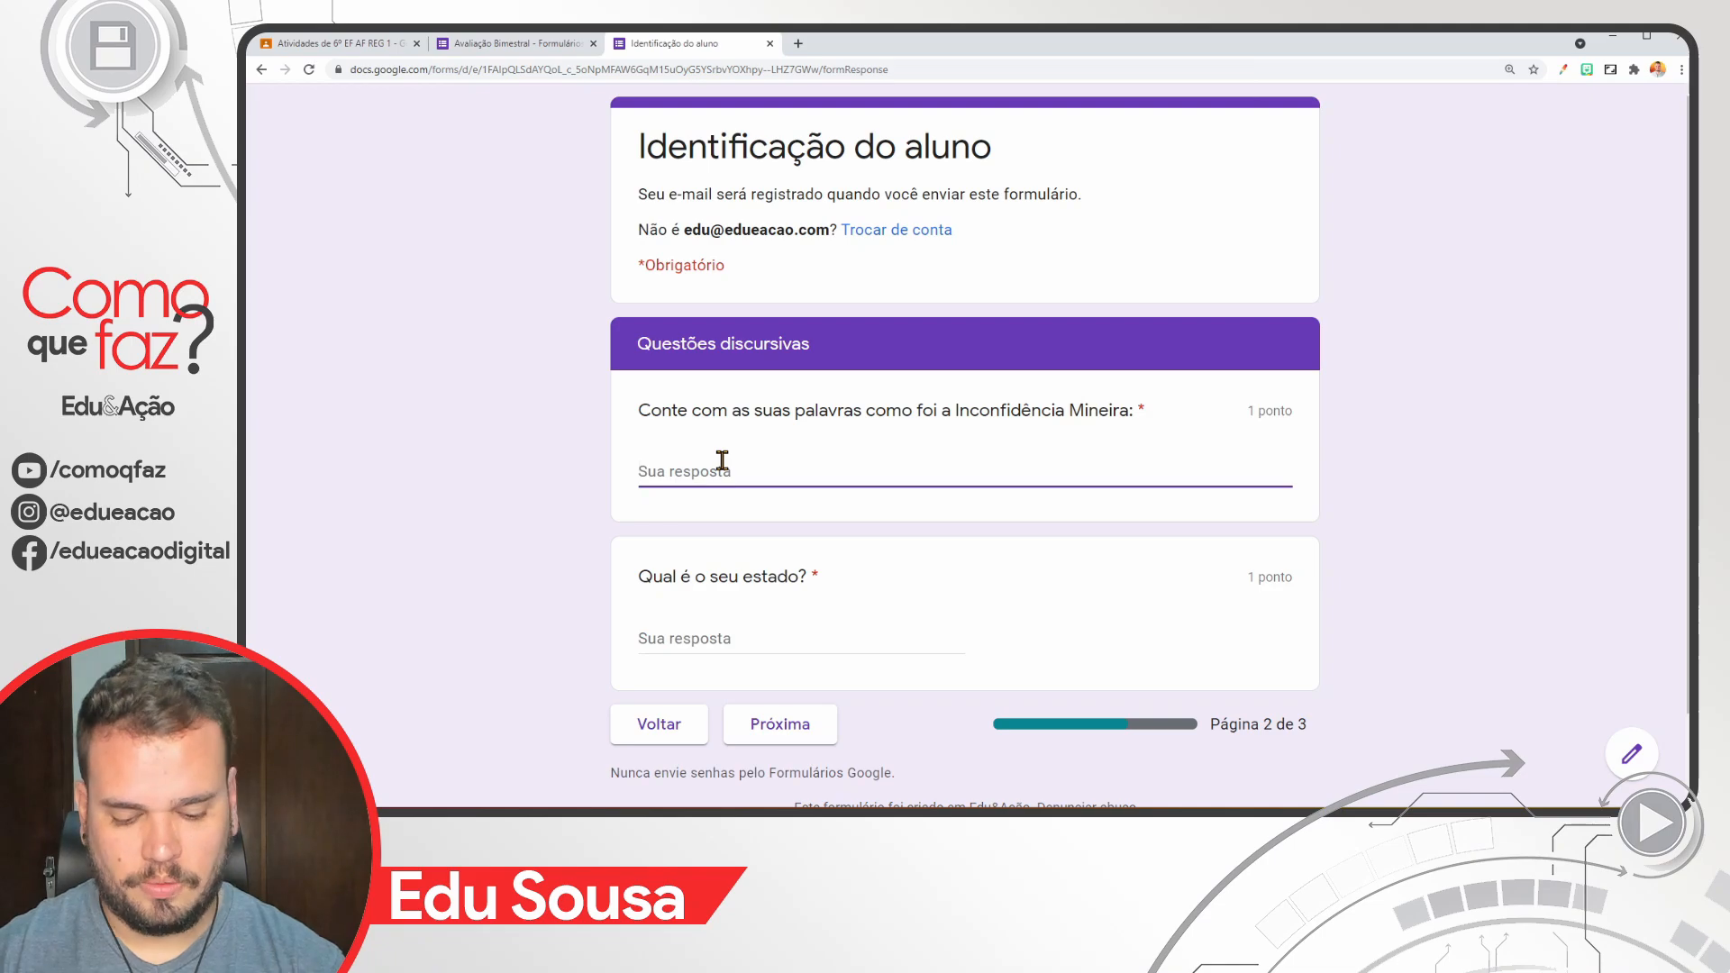
{"action": "left_click", "coordinate": [784, 724]}
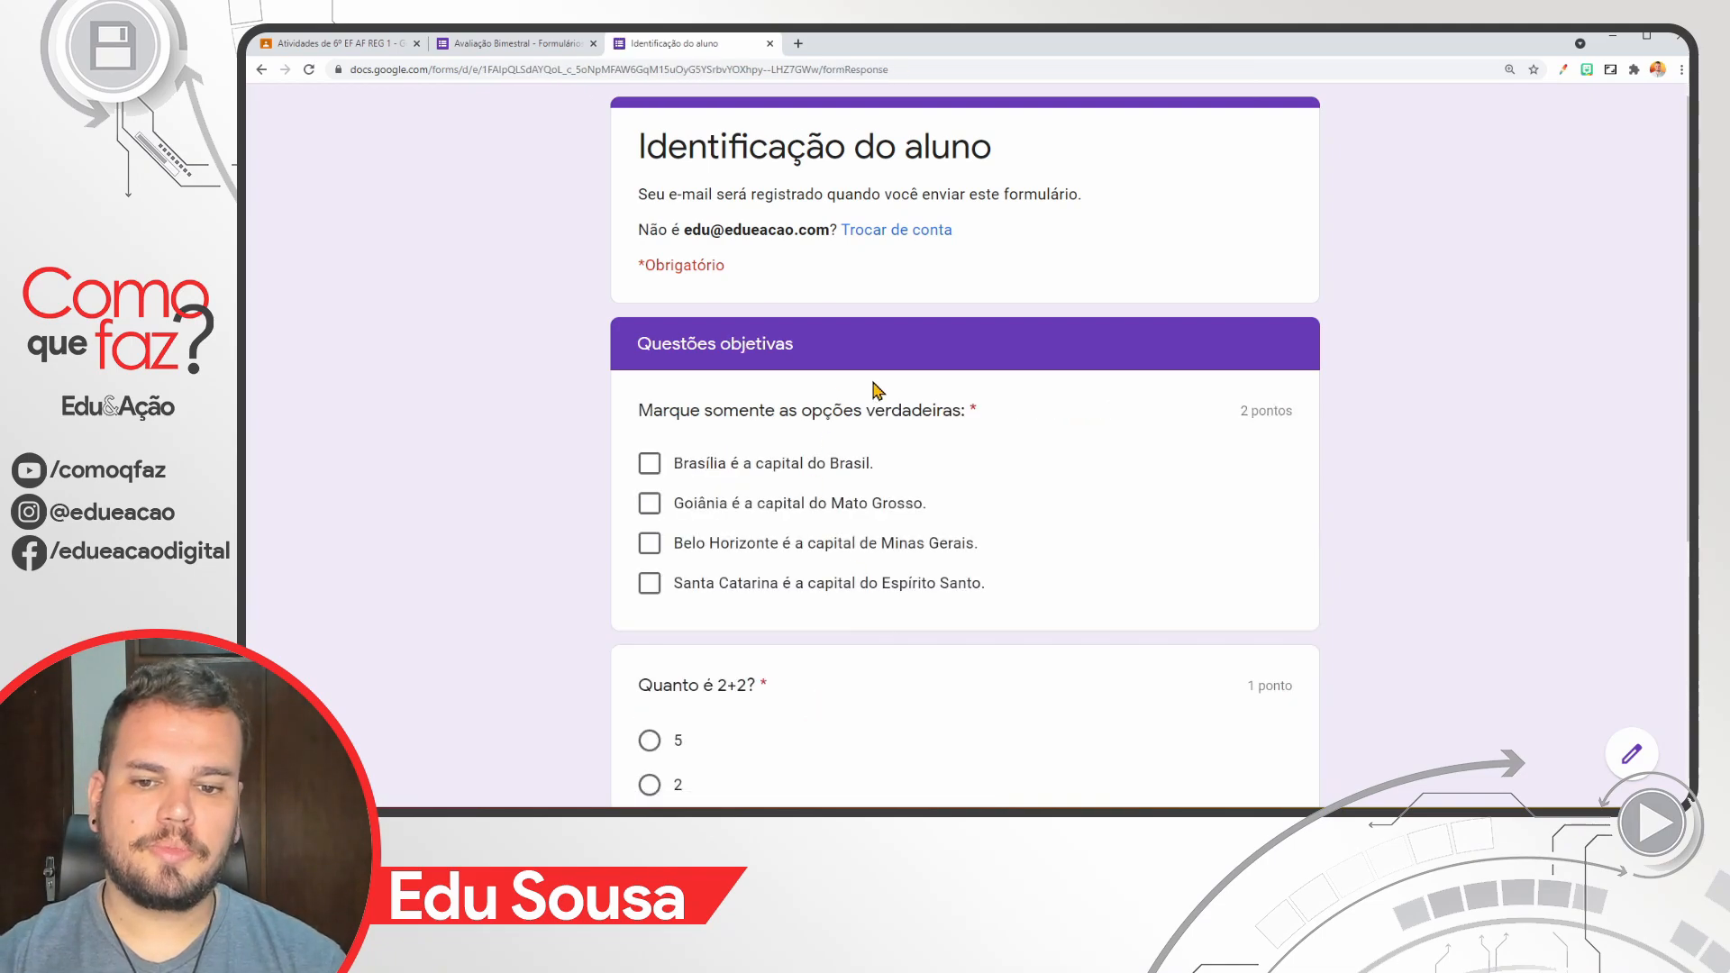
{"action": "scroll", "coordinate": [1068, 432], "scroll_direction": "down", "scroll_amount": 1}
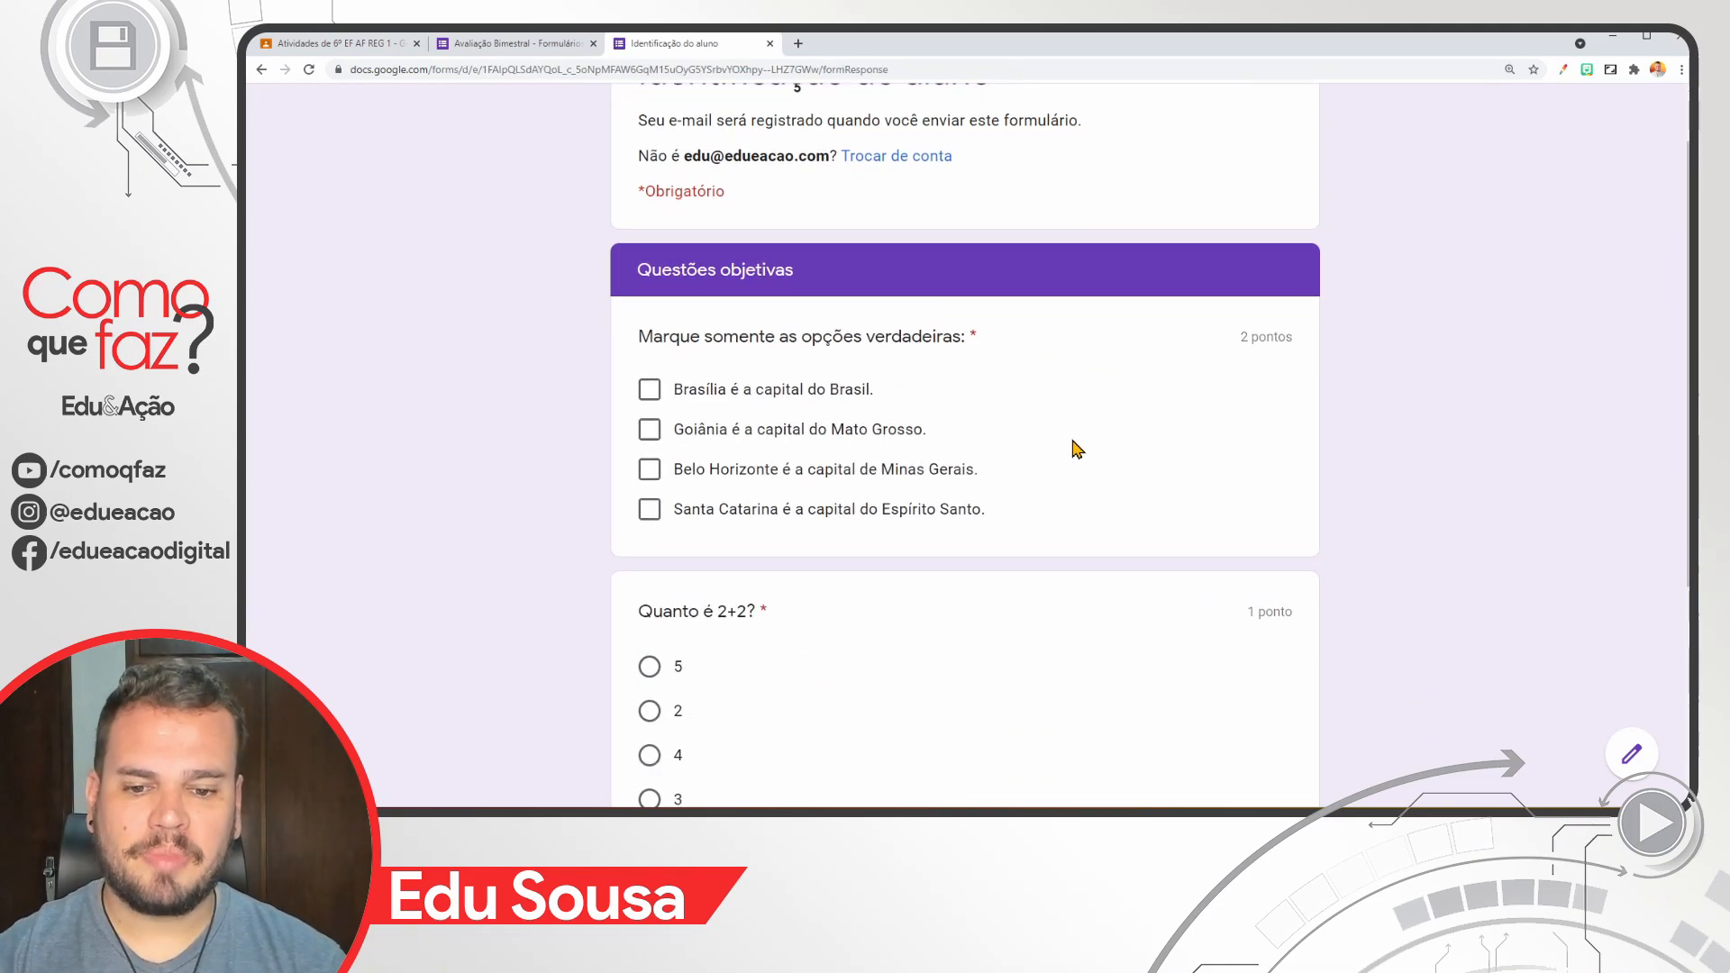
{"action": "scroll", "coordinate": [1071, 455], "scroll_direction": "down", "scroll_amount": 1}
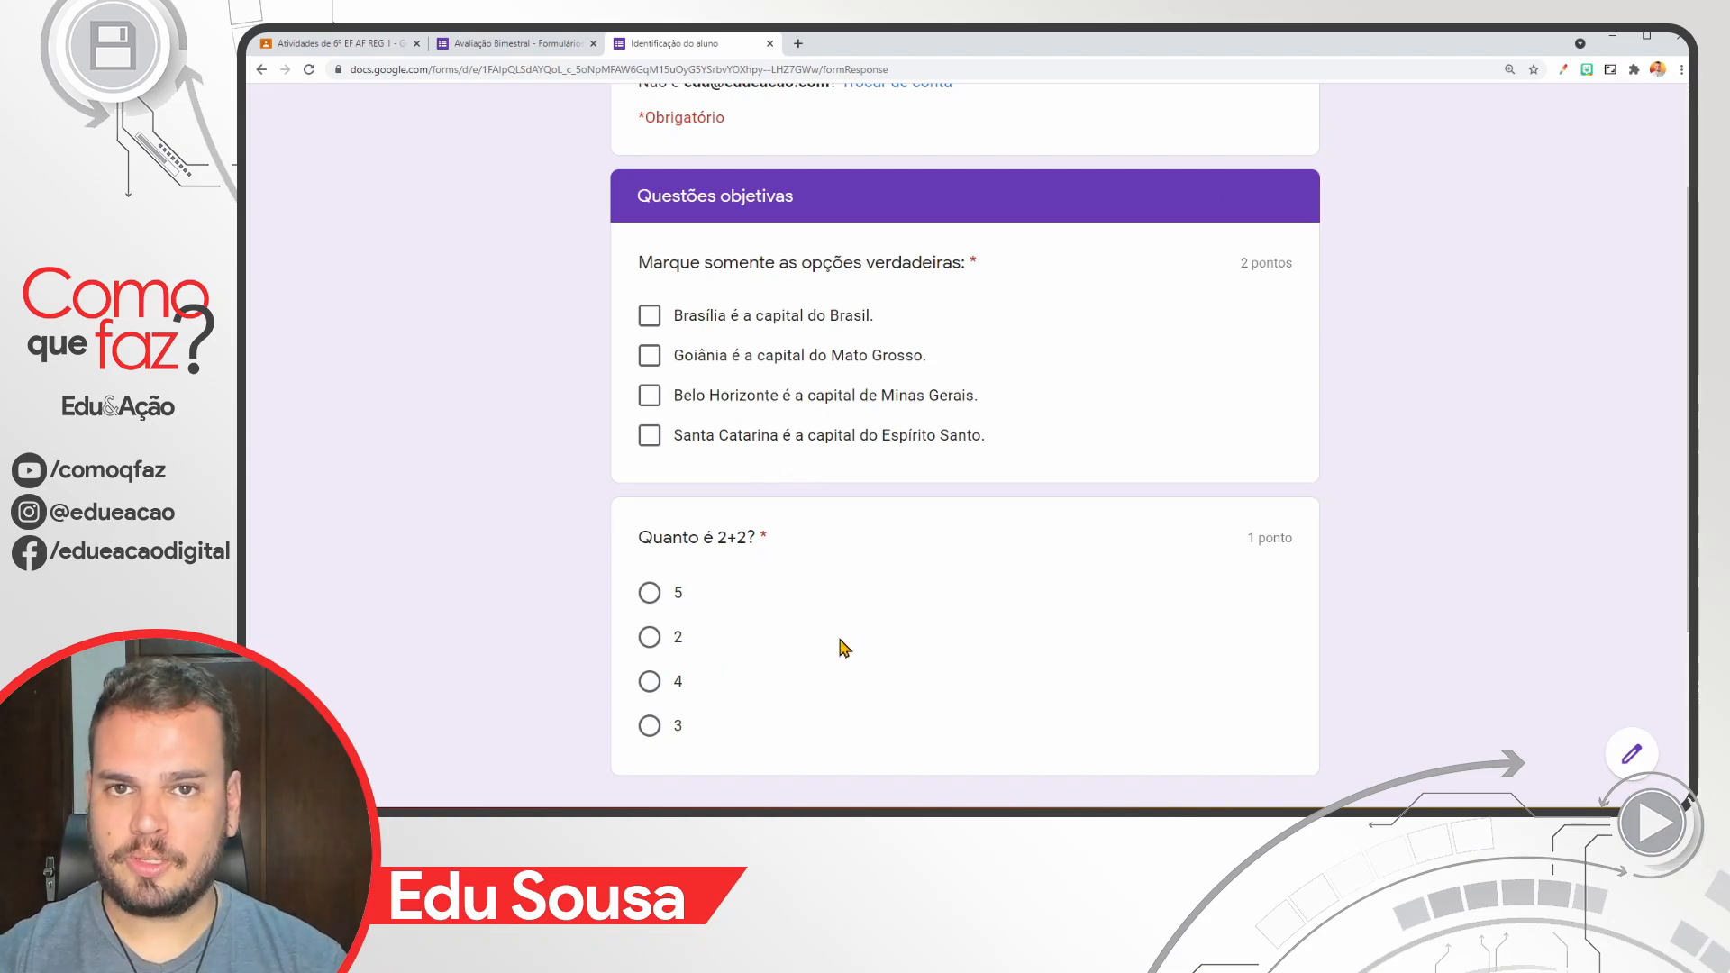
Step: Try each answer of the "Quanto é 2+2?" question in turn, leaving 3 selected
{"action": "left_click", "coordinate": [717, 593]}
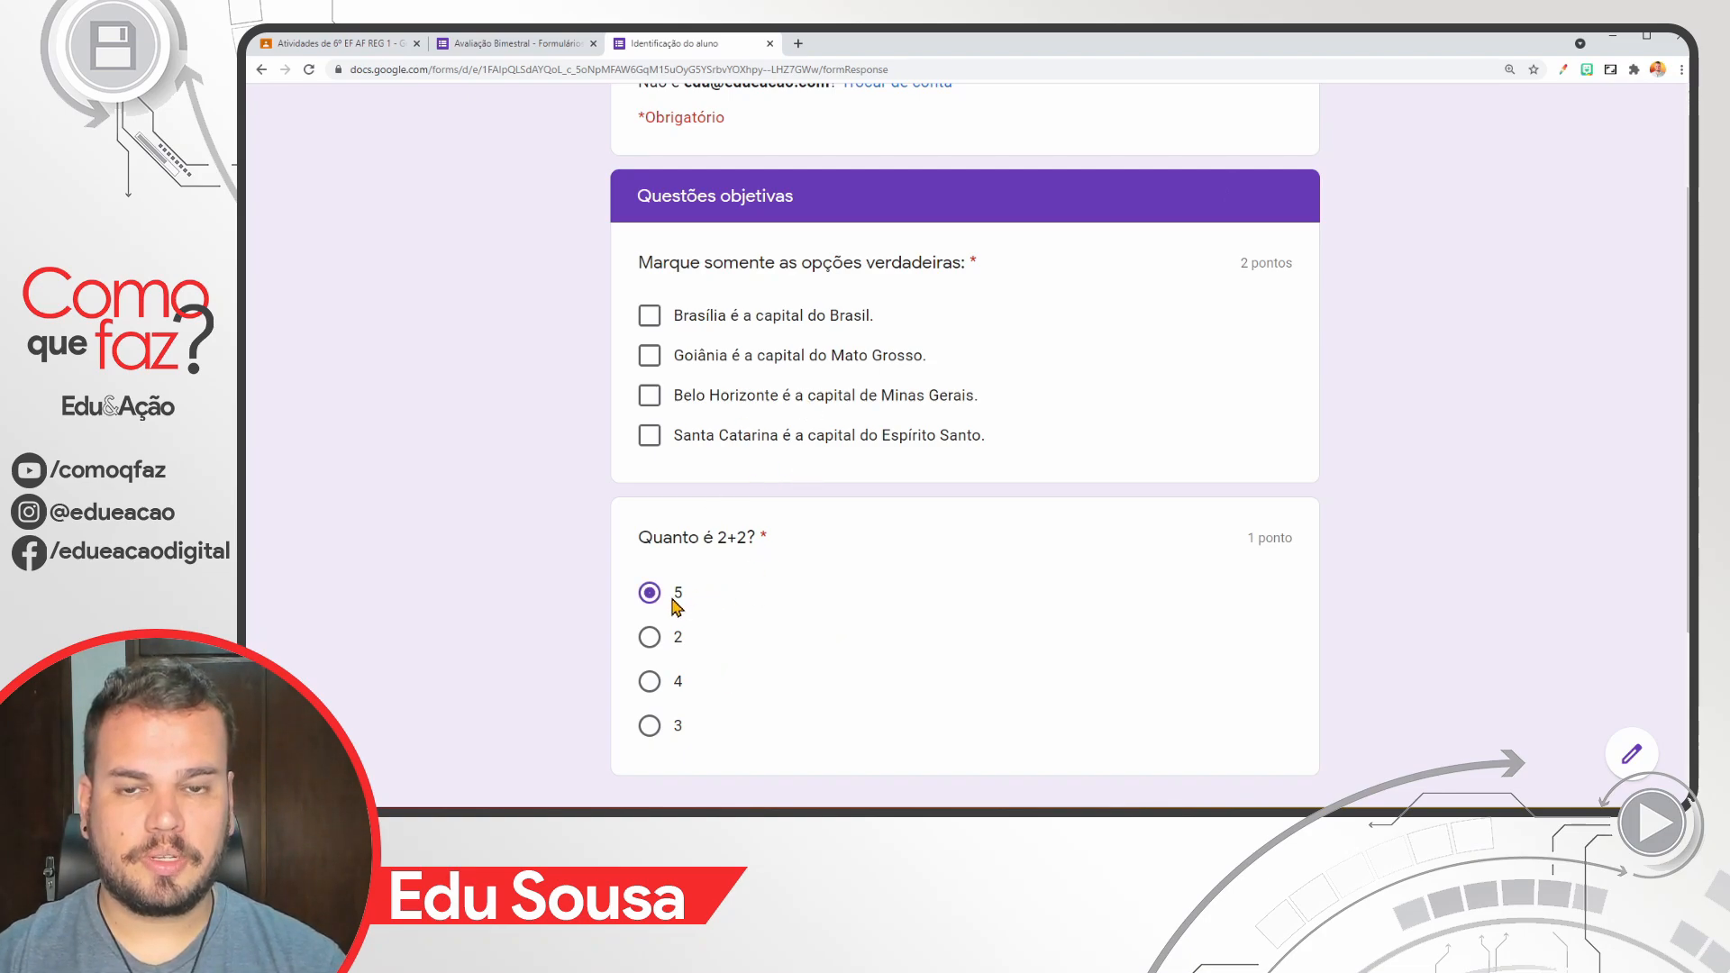
{"action": "left_click", "coordinate": [654, 638]}
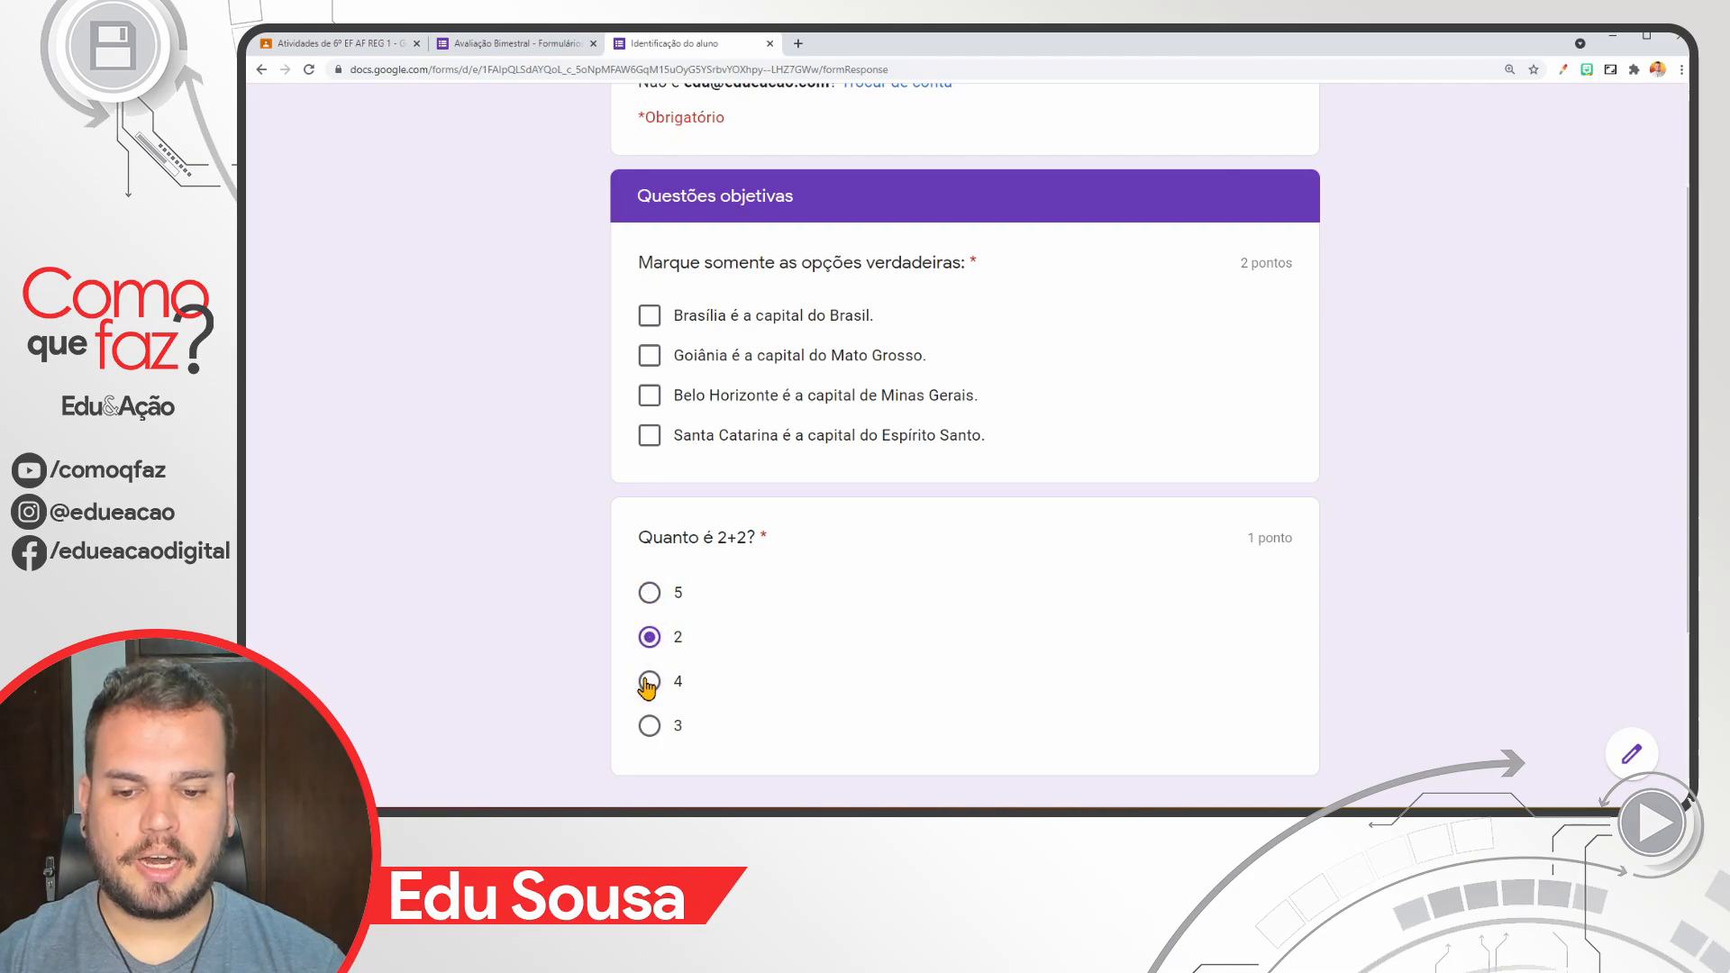
{"action": "left_click", "coordinate": [652, 683]}
{"action": "left_click", "coordinate": [653, 727]}
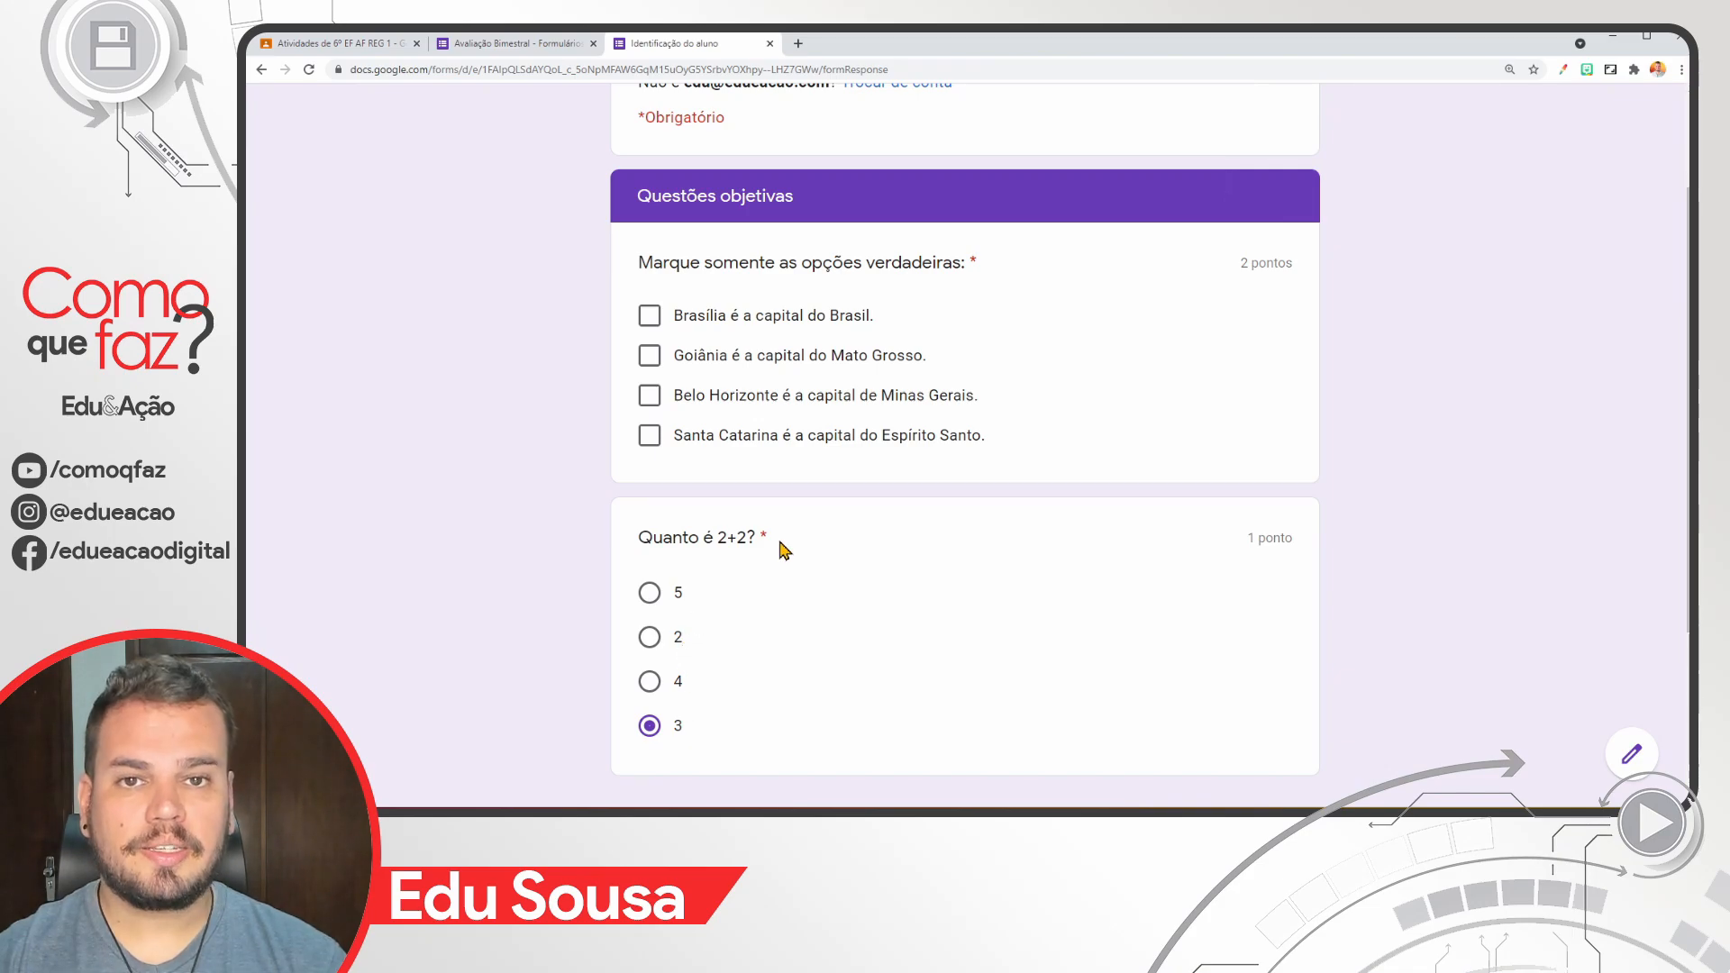
Step: Try ticking and unticking the four statements of the checkbox question, leaving only the Goiânia statement ticked
{"action": "left_click", "coordinate": [648, 321]}
{"action": "left_click", "coordinate": [654, 355]}
{"action": "left_click", "coordinate": [650, 394]}
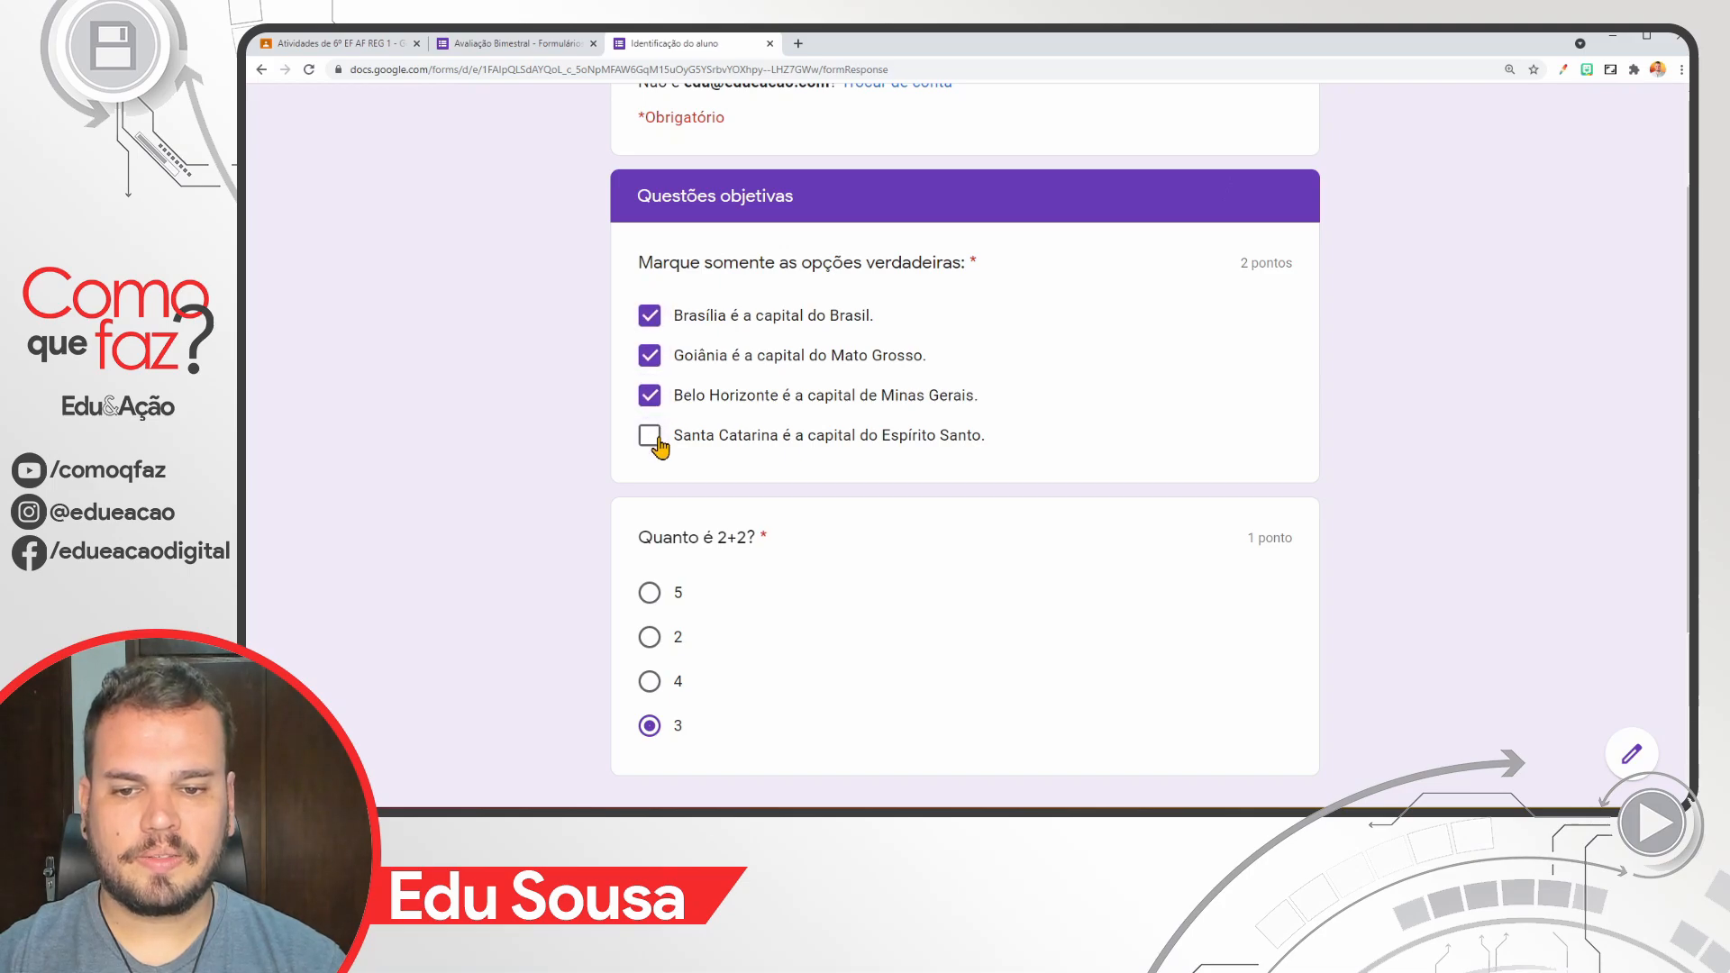
{"action": "left_click", "coordinate": [649, 435]}
{"action": "left_click", "coordinate": [649, 397]}
{"action": "left_click", "coordinate": [649, 355]}
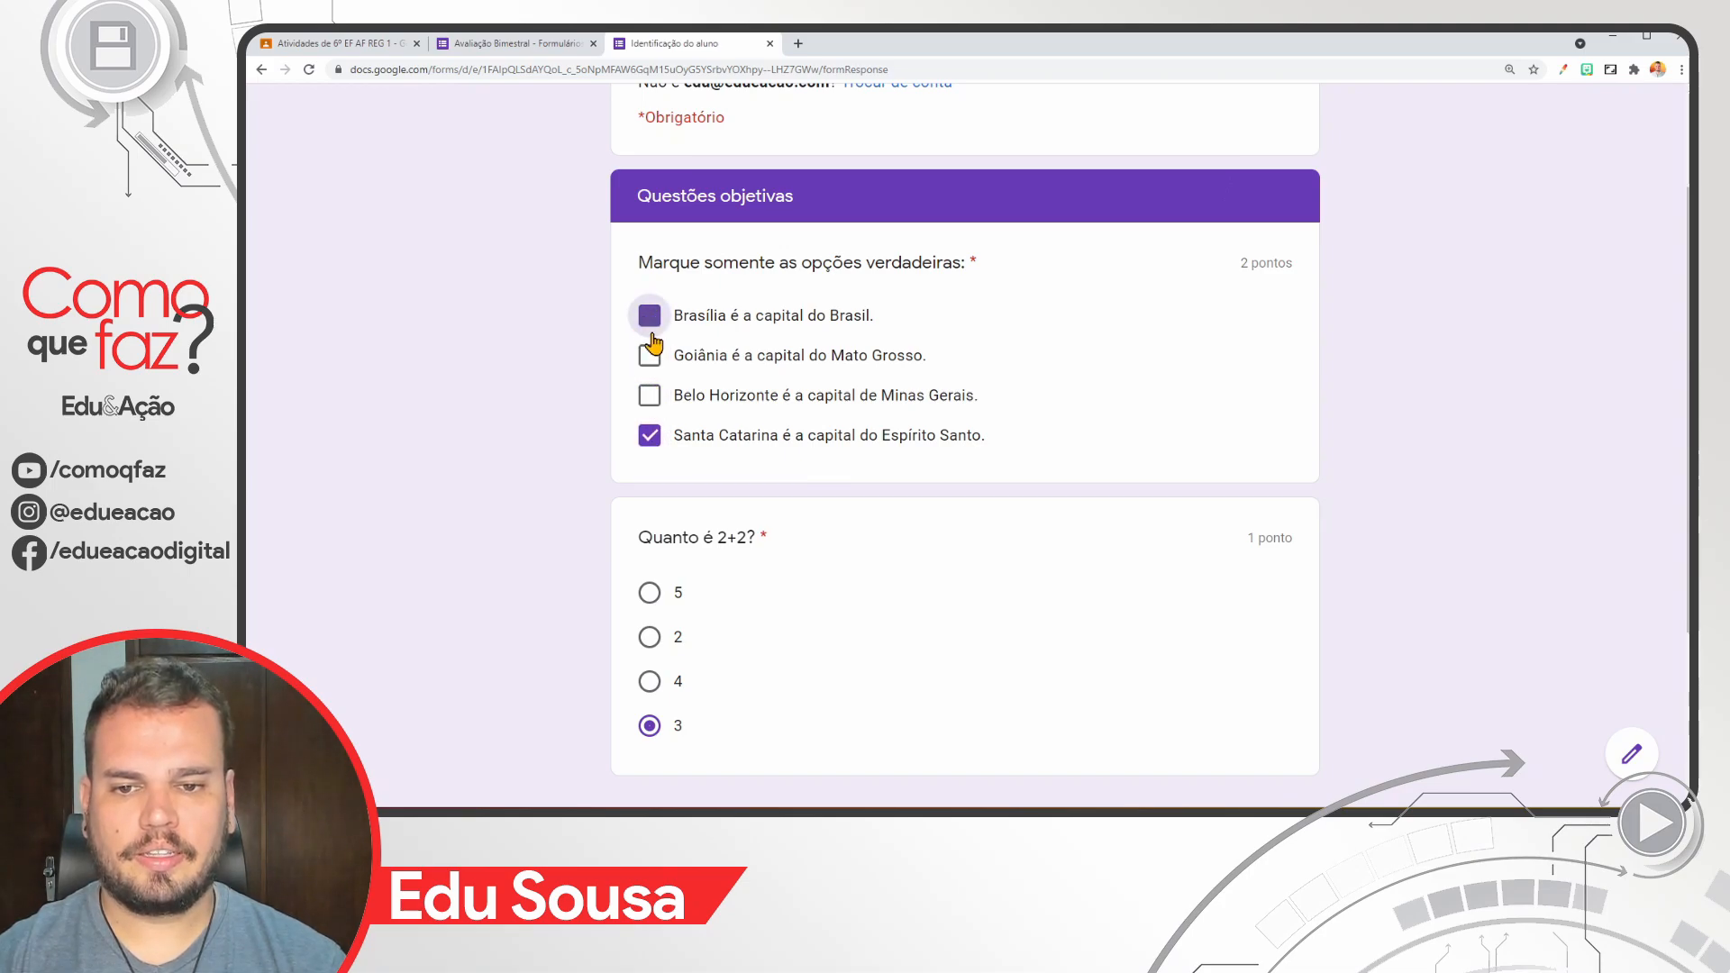
{"action": "left_click", "coordinate": [648, 316]}
{"action": "left_click", "coordinate": [649, 435]}
{"action": "left_click", "coordinate": [650, 395]}
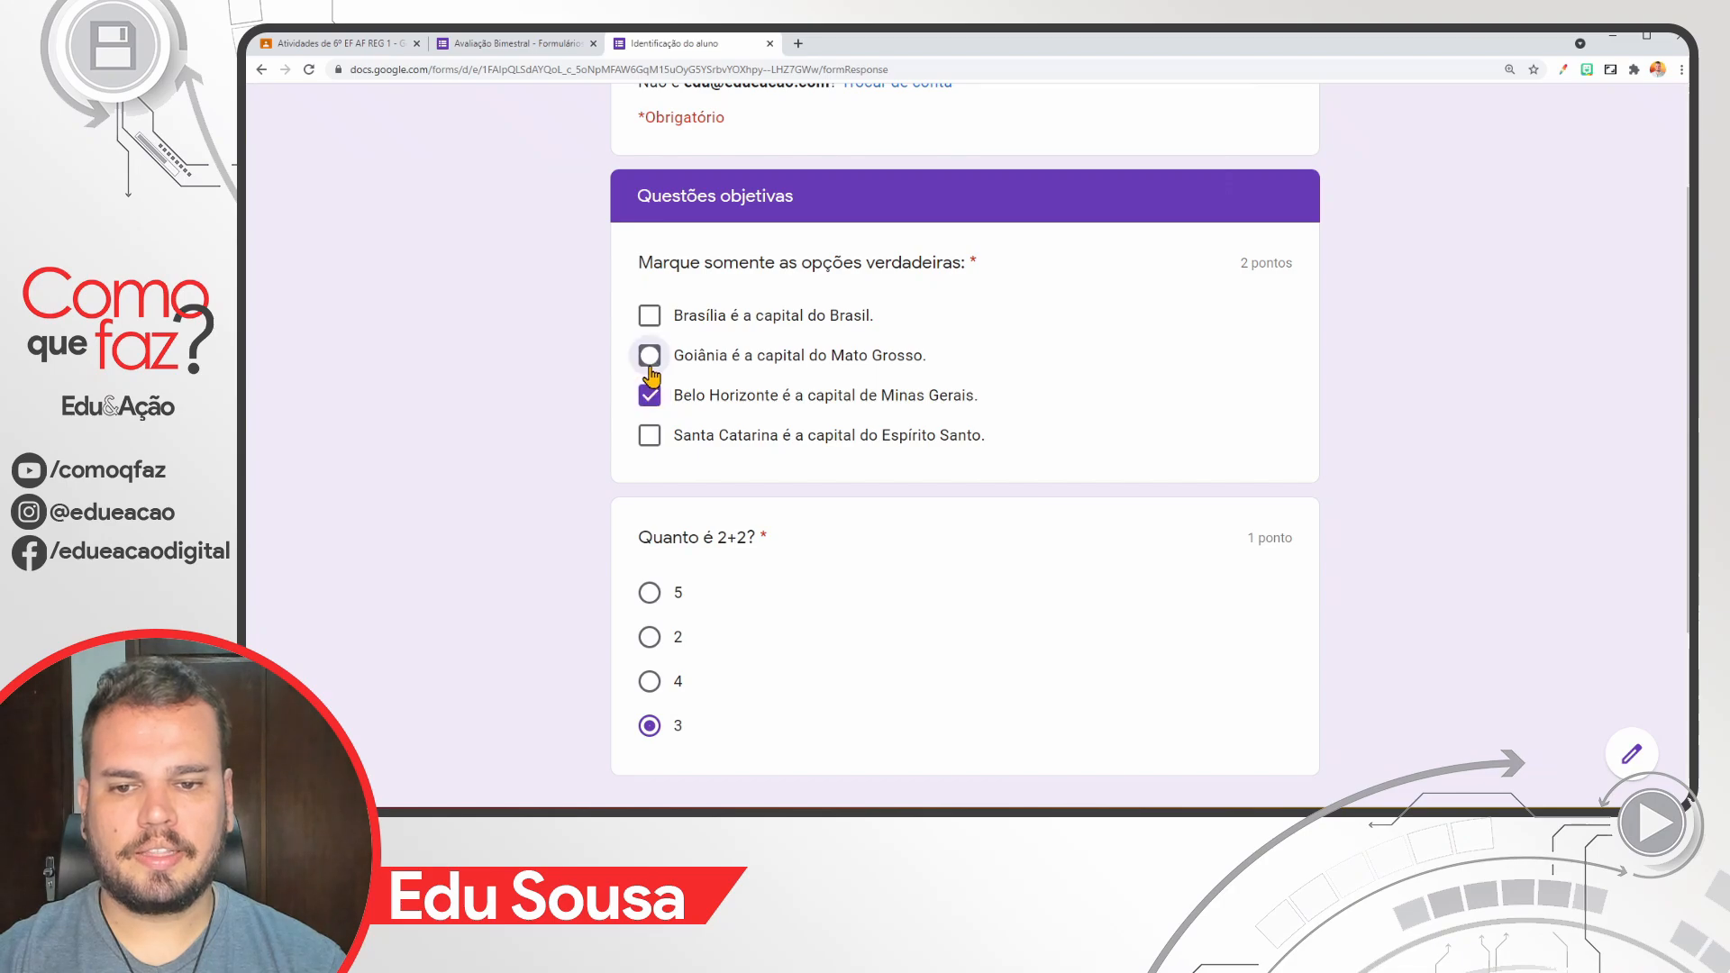
{"action": "left_click", "coordinate": [648, 355]}
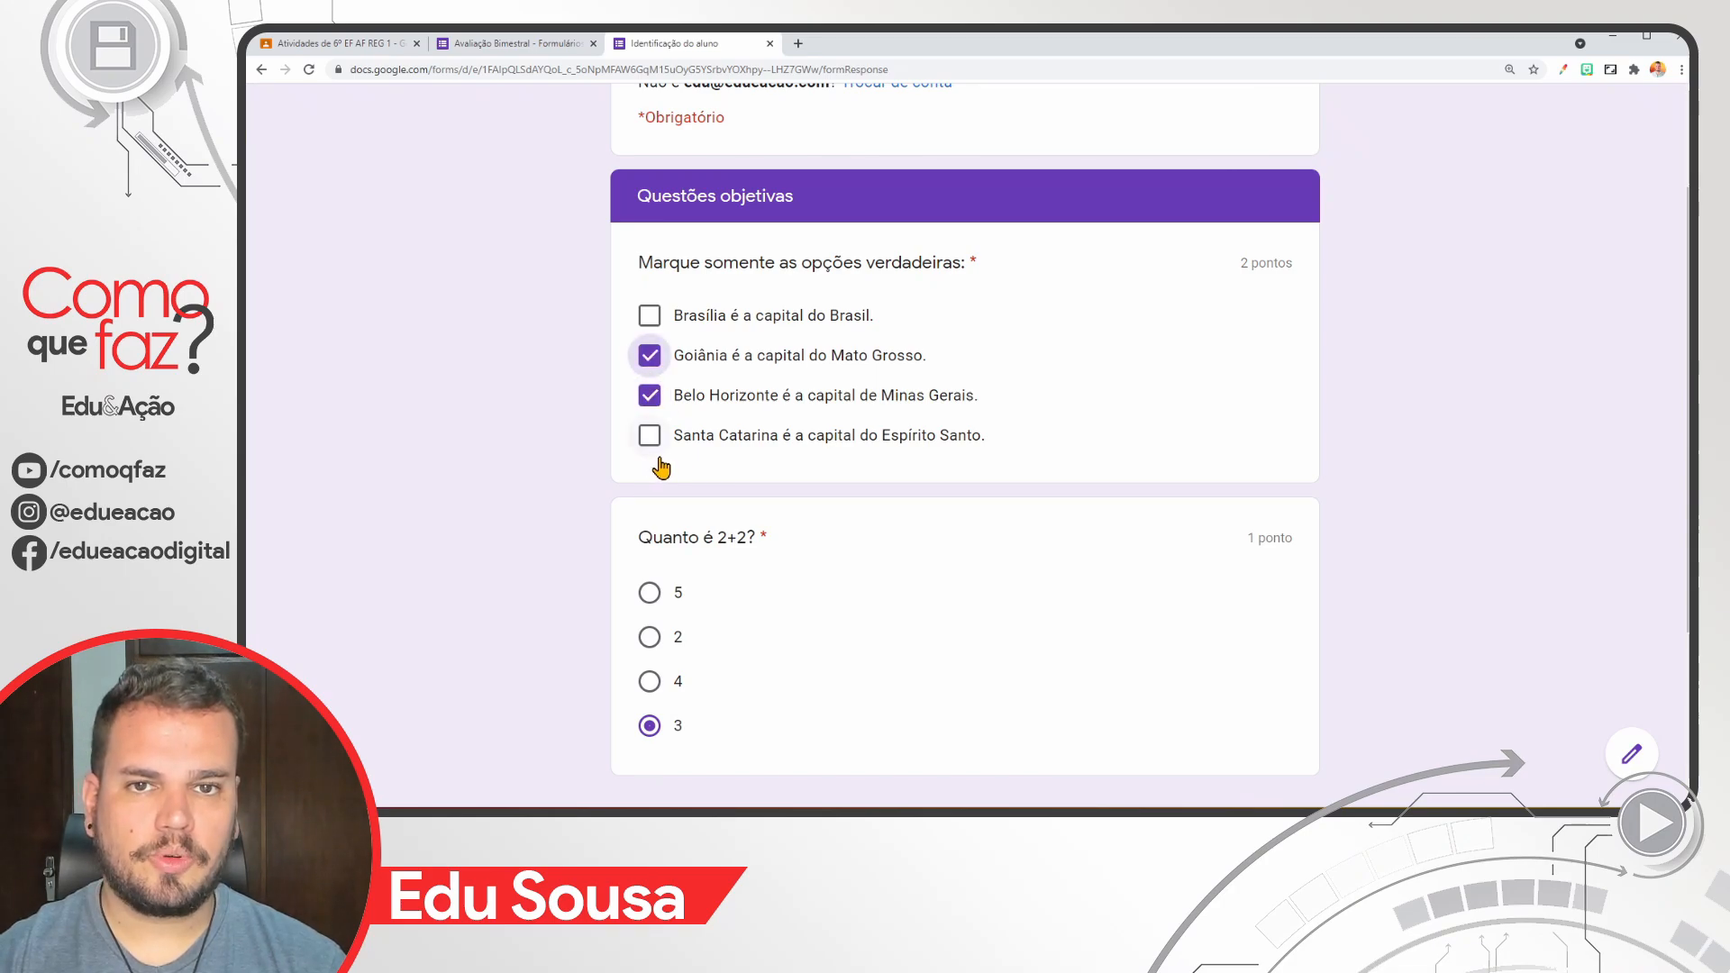
{"action": "left_click", "coordinate": [650, 395]}
{"action": "left_click", "coordinate": [649, 365]}
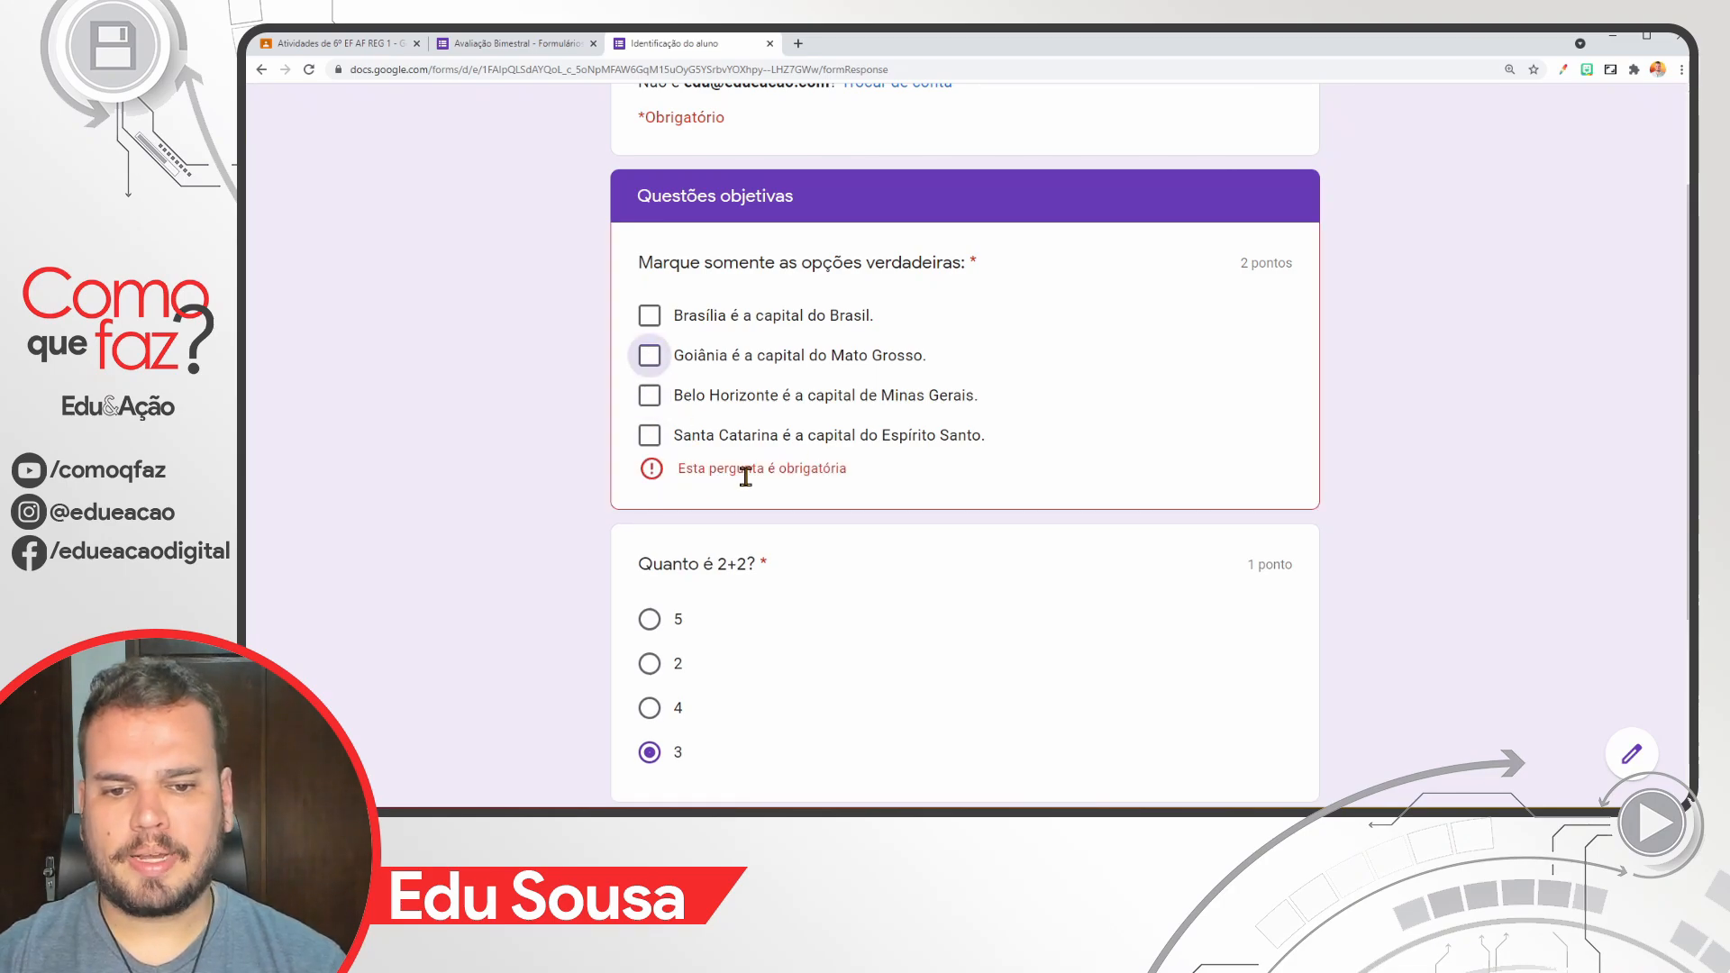
{"action": "left_click", "coordinate": [649, 365]}
Step: Return to the form editor, add a new question after the checkbox question, and view the available question types
{"action": "left_click", "coordinate": [513, 43]}
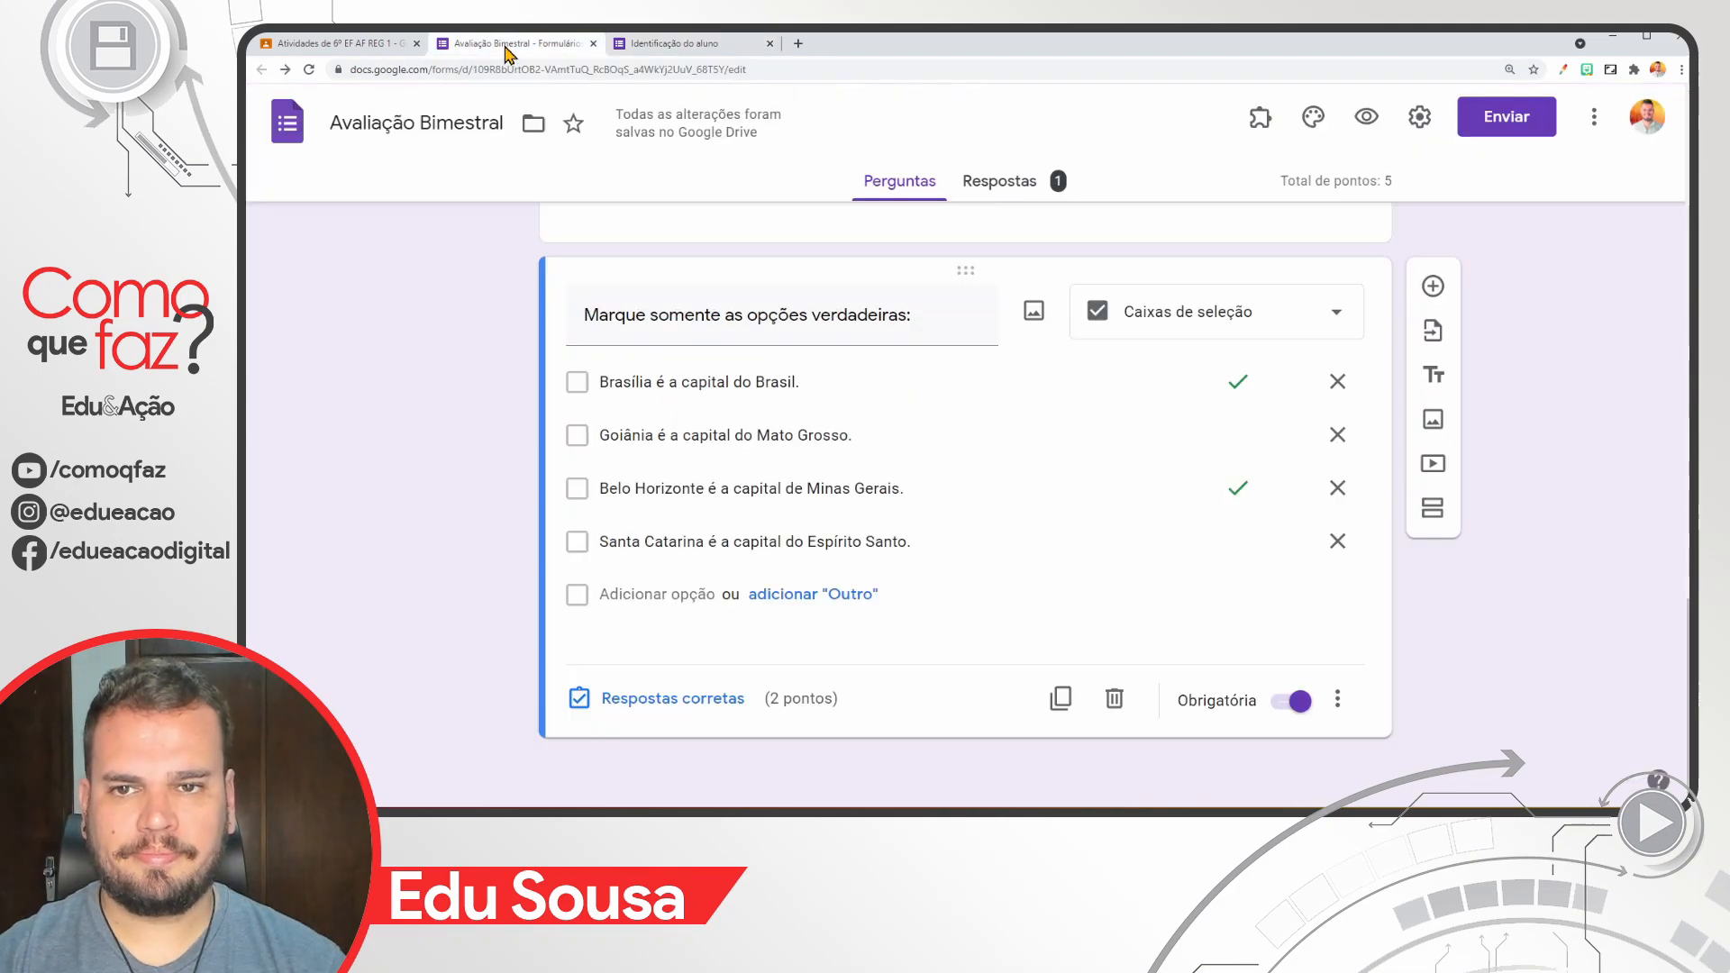
{"action": "left_click", "coordinate": [1432, 285]}
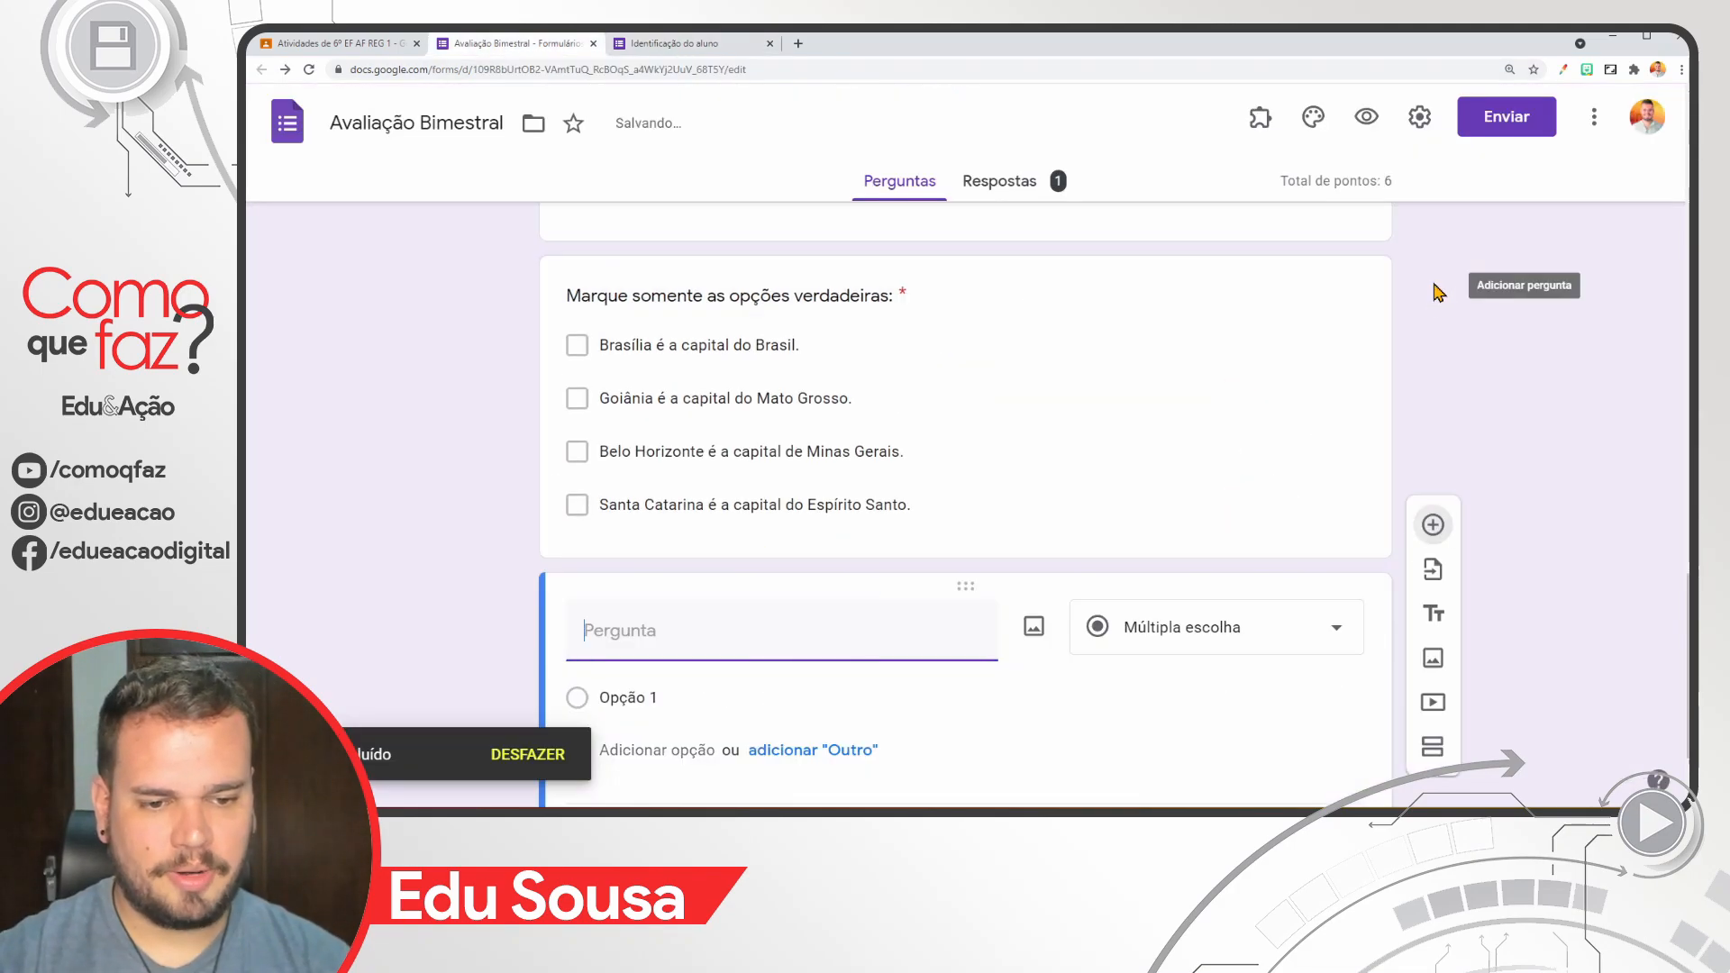
{"action": "left_click", "coordinate": [1213, 633]}
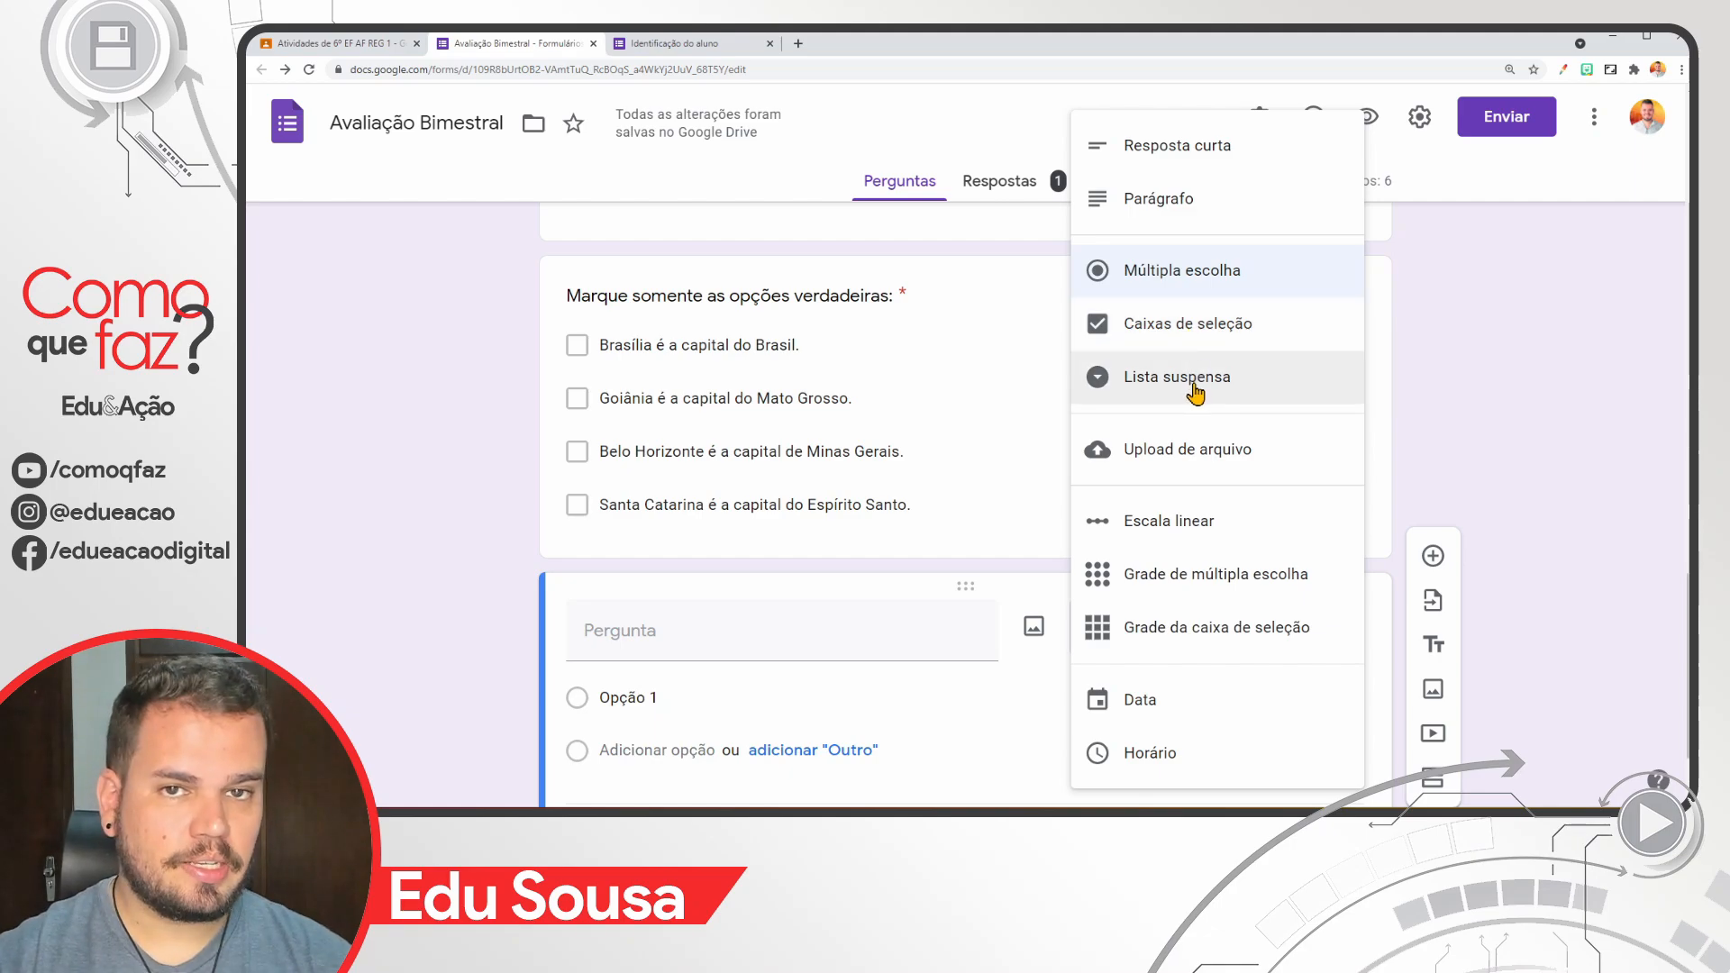
{"action": "left_click", "coordinate": [1440, 378]}
Step: Review the "Qual a sua turma?" question in the editor and its dropdown options on the first page of the preview
{"action": "scroll", "coordinate": [1417, 387], "scroll_direction": "up", "scroll_amount": 8}
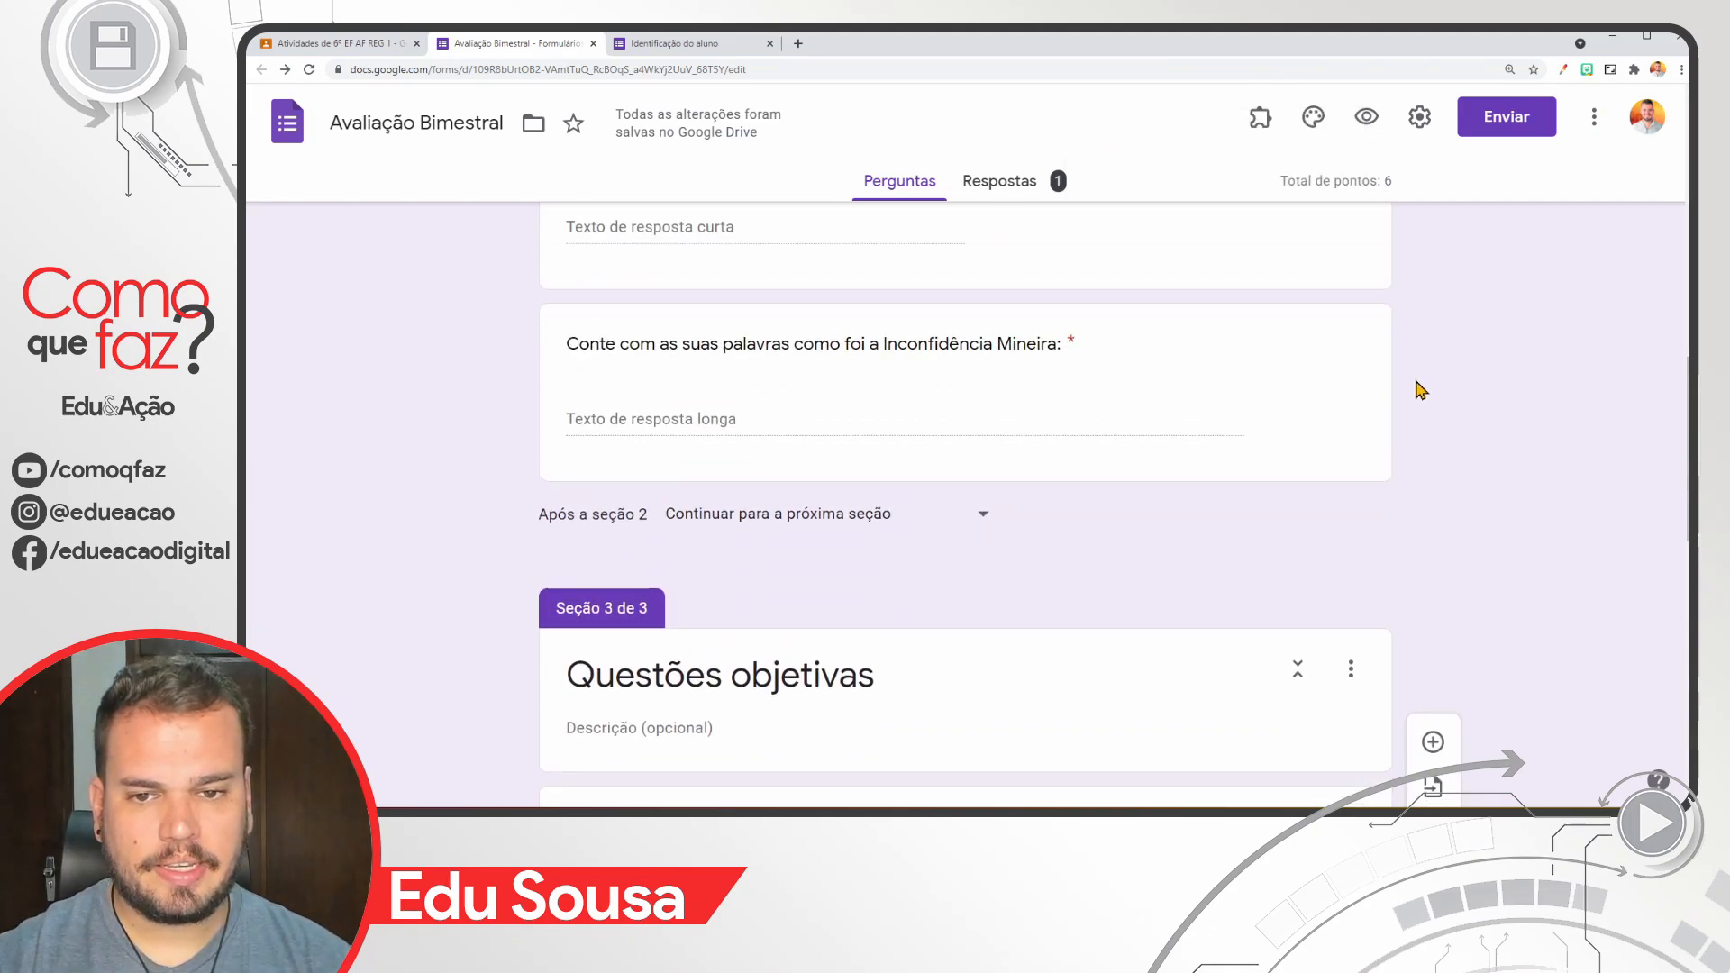
{"action": "scroll", "coordinate": [1422, 389], "scroll_direction": "up", "scroll_amount": 7}
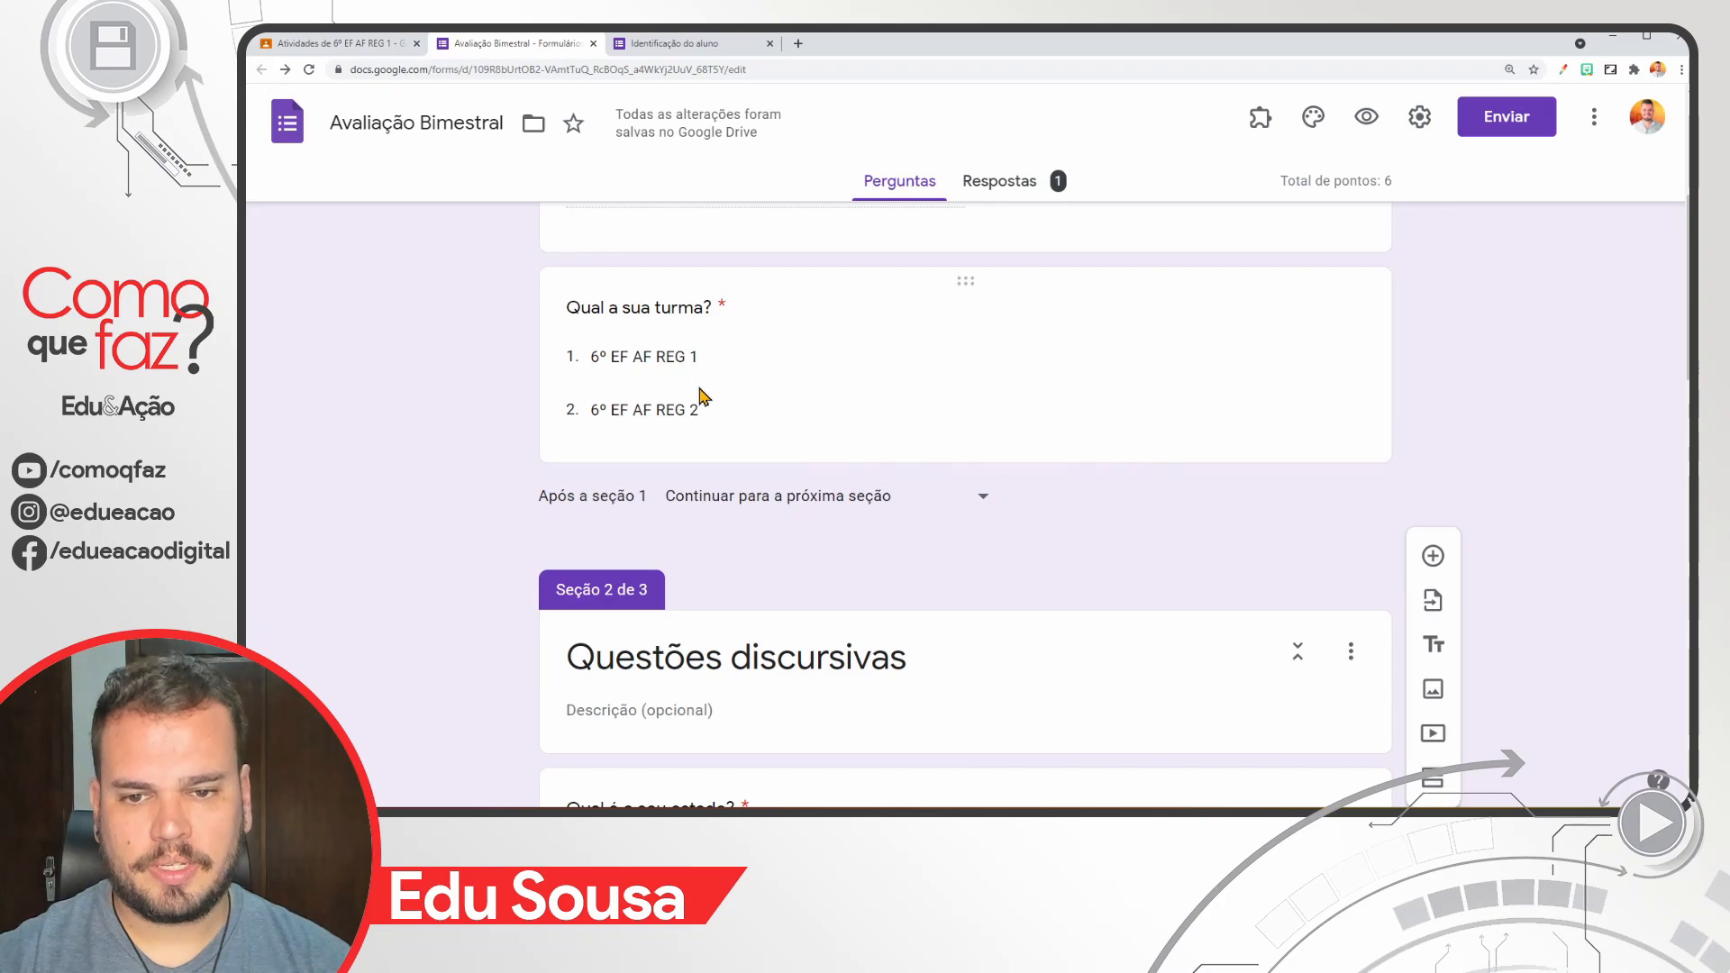
{"action": "left_click", "coordinate": [643, 46]}
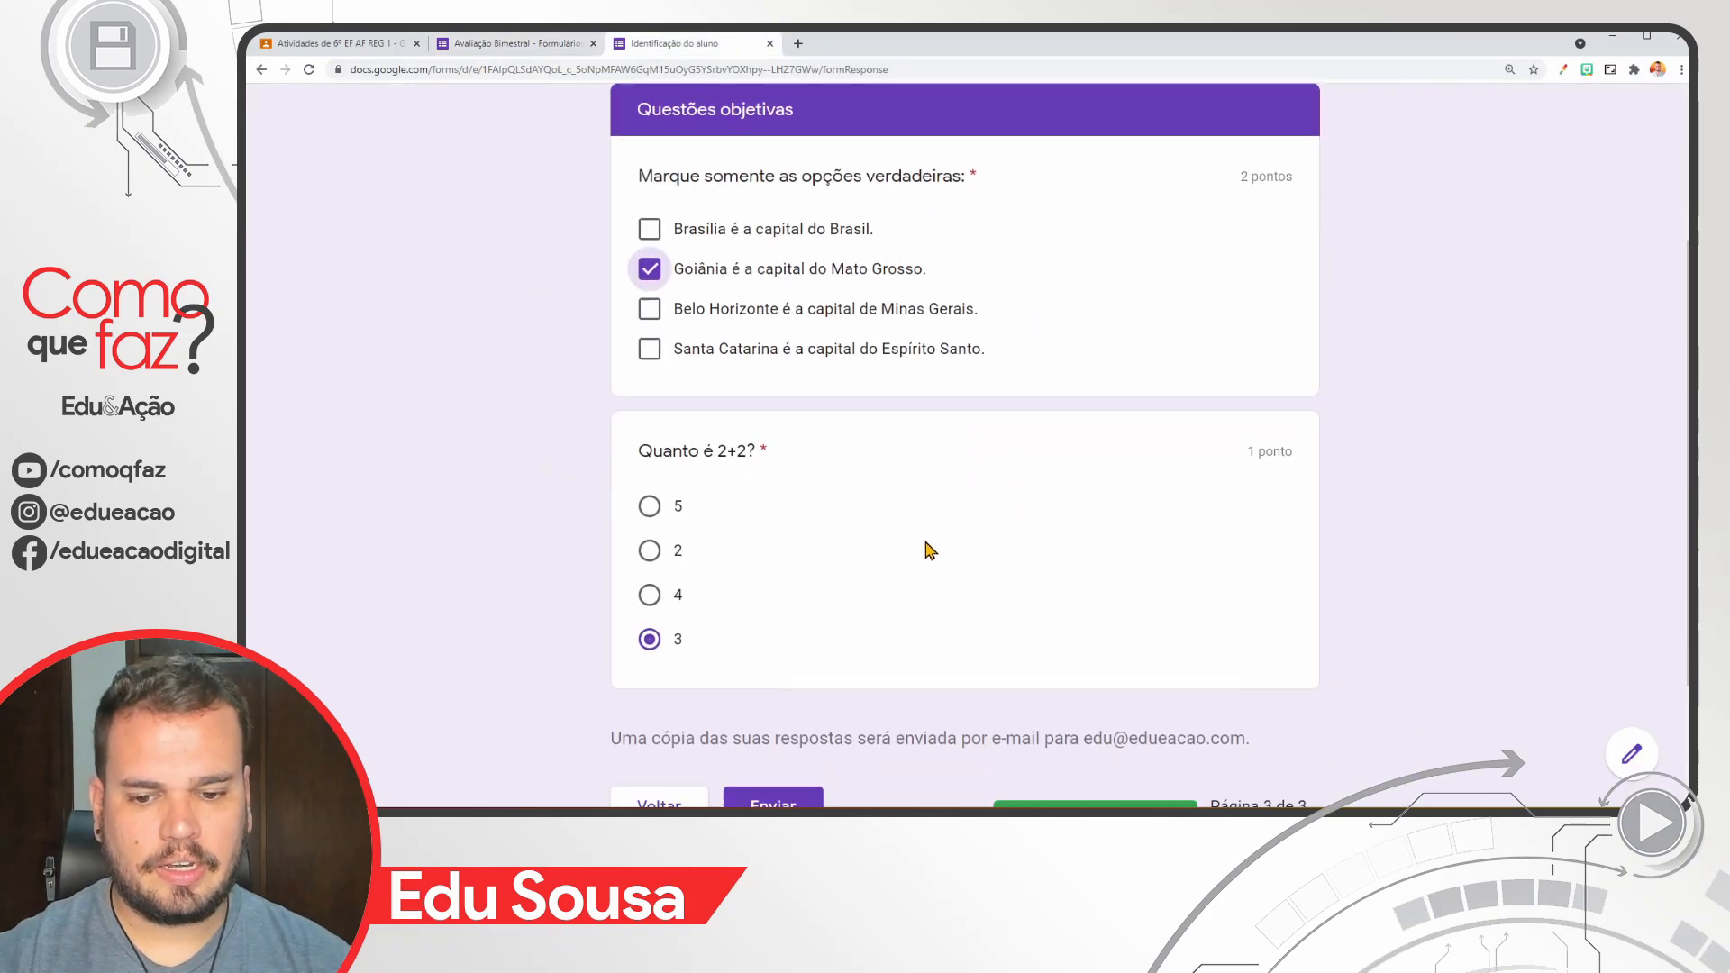
{"action": "scroll", "coordinate": [930, 550], "scroll_direction": "down", "scroll_amount": 2}
{"action": "left_click", "coordinate": [674, 643]}
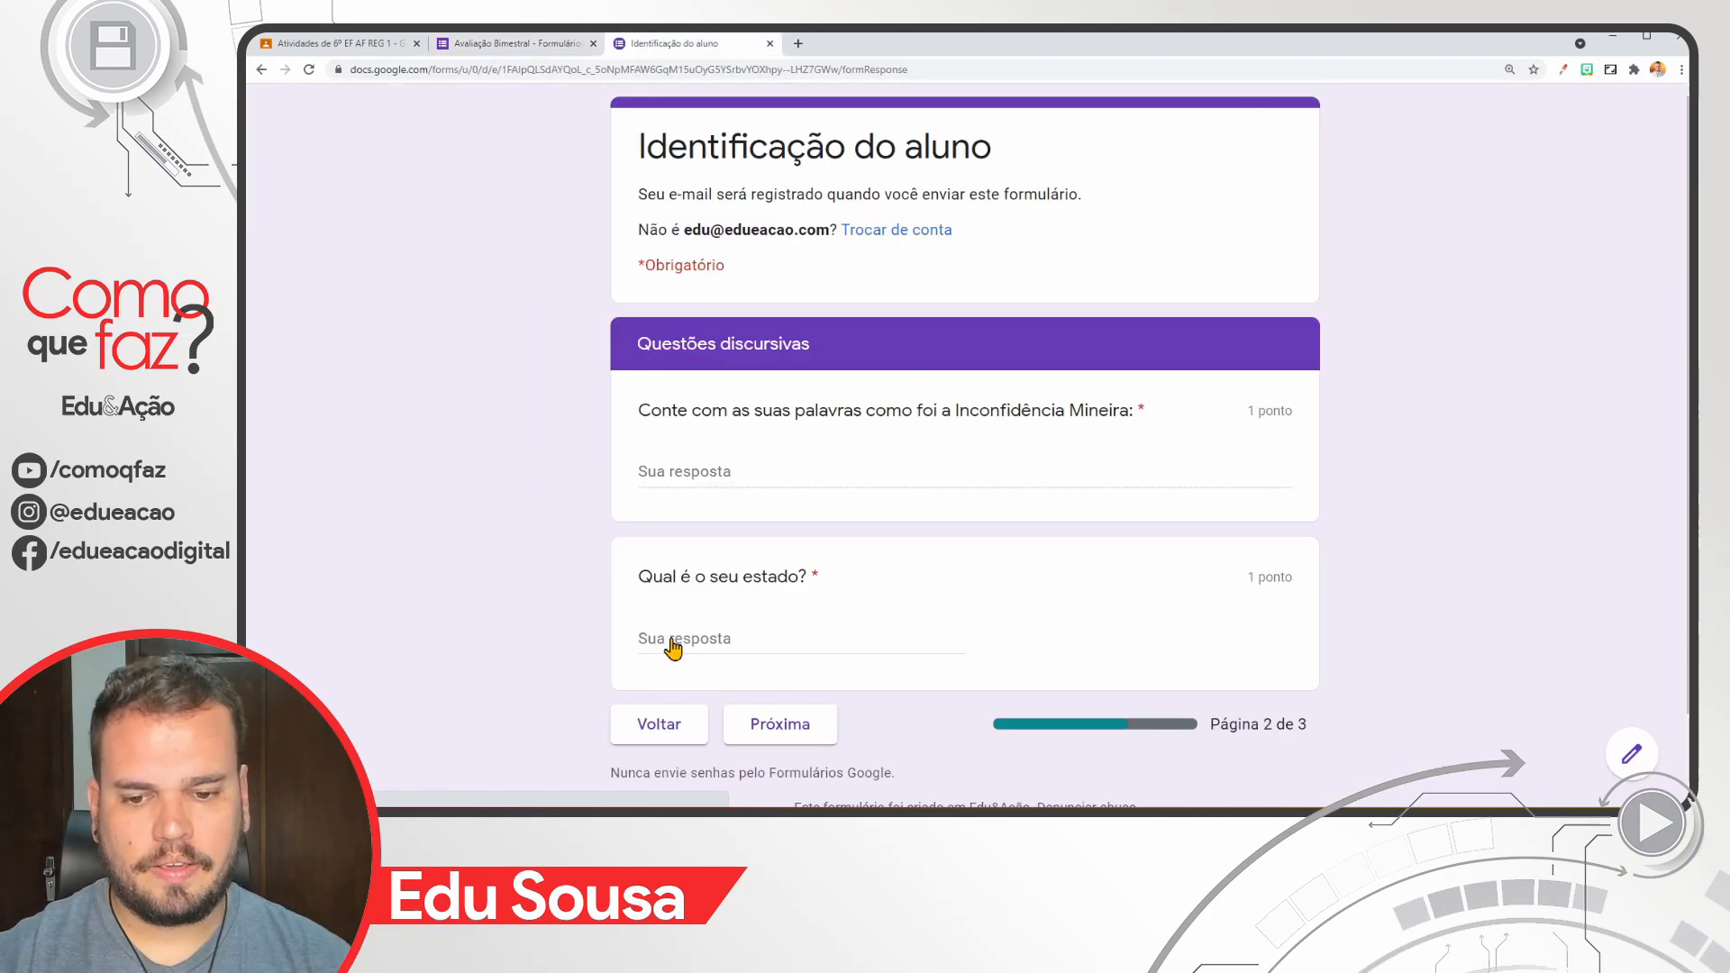
{"action": "left_click", "coordinate": [659, 716]}
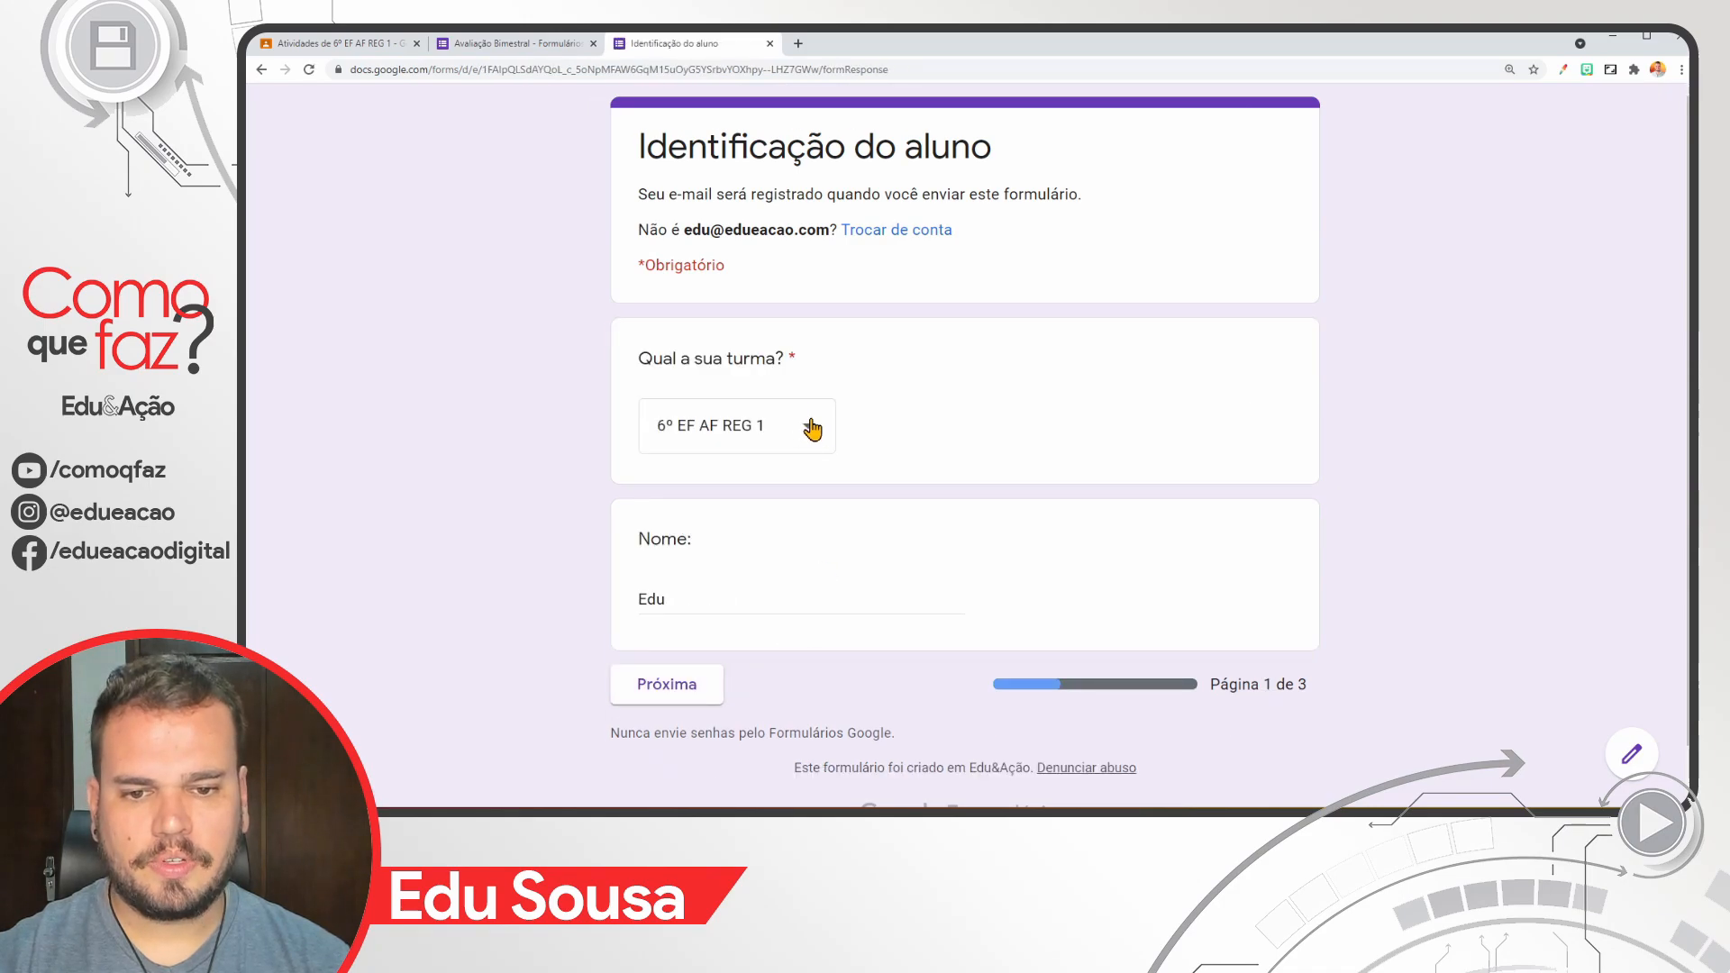
{"action": "left_click", "coordinate": [811, 429]}
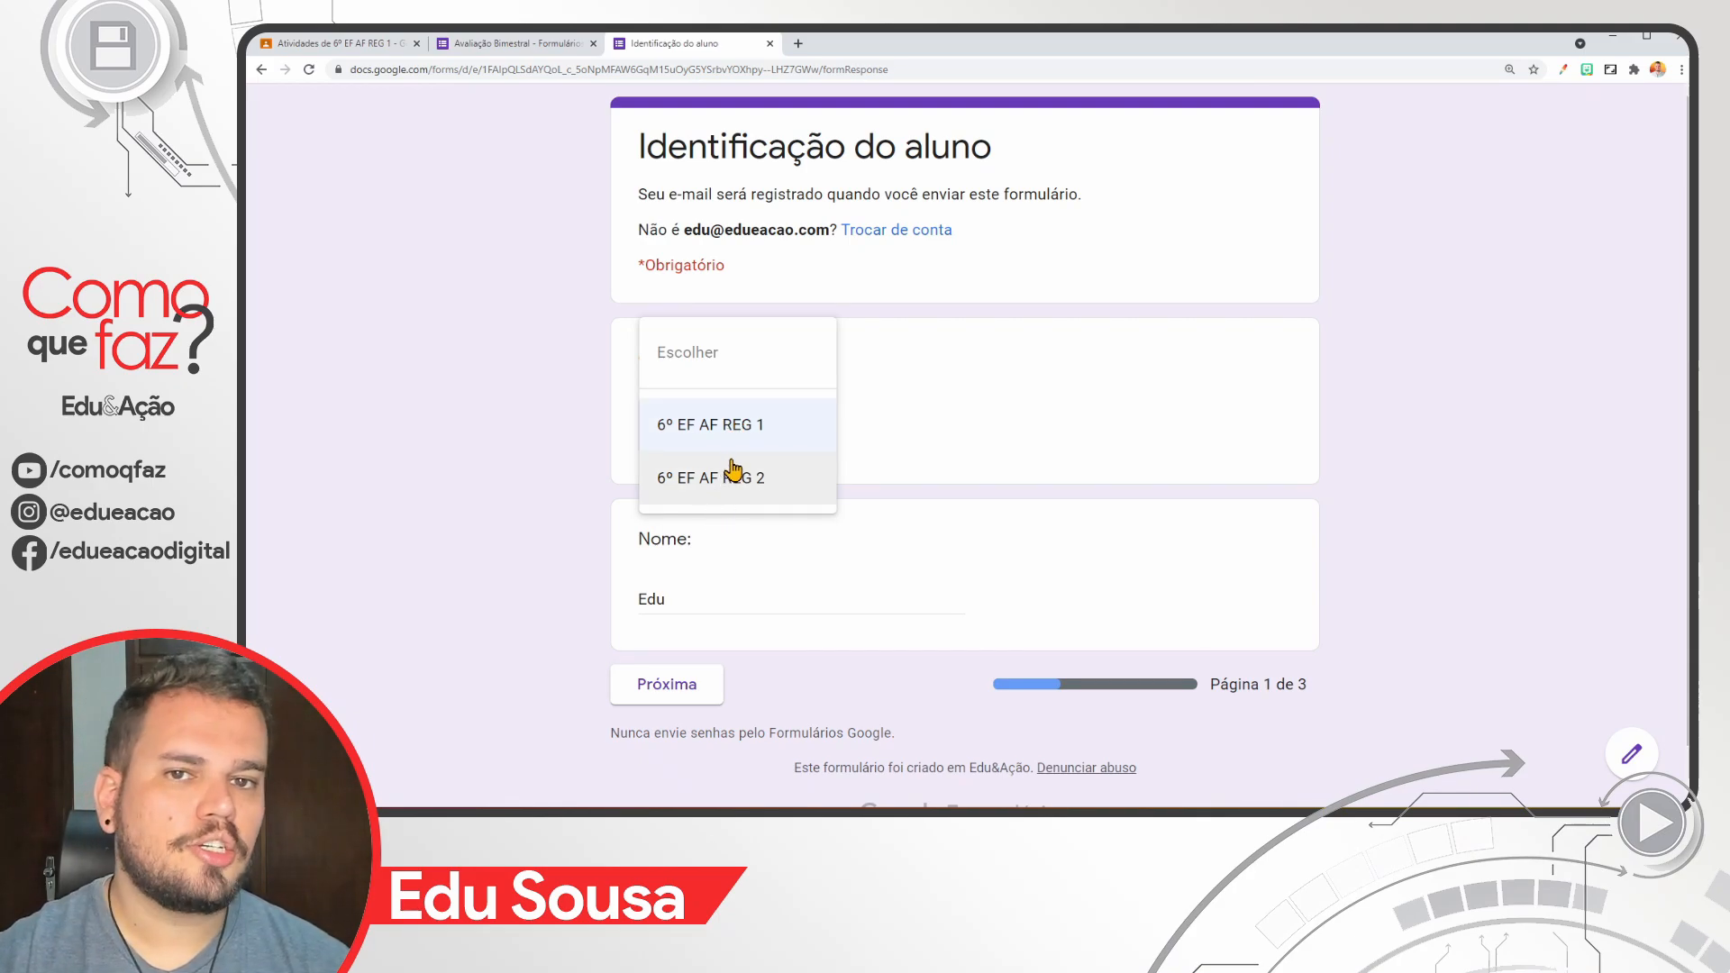
{"action": "left_click", "coordinate": [569, 433]}
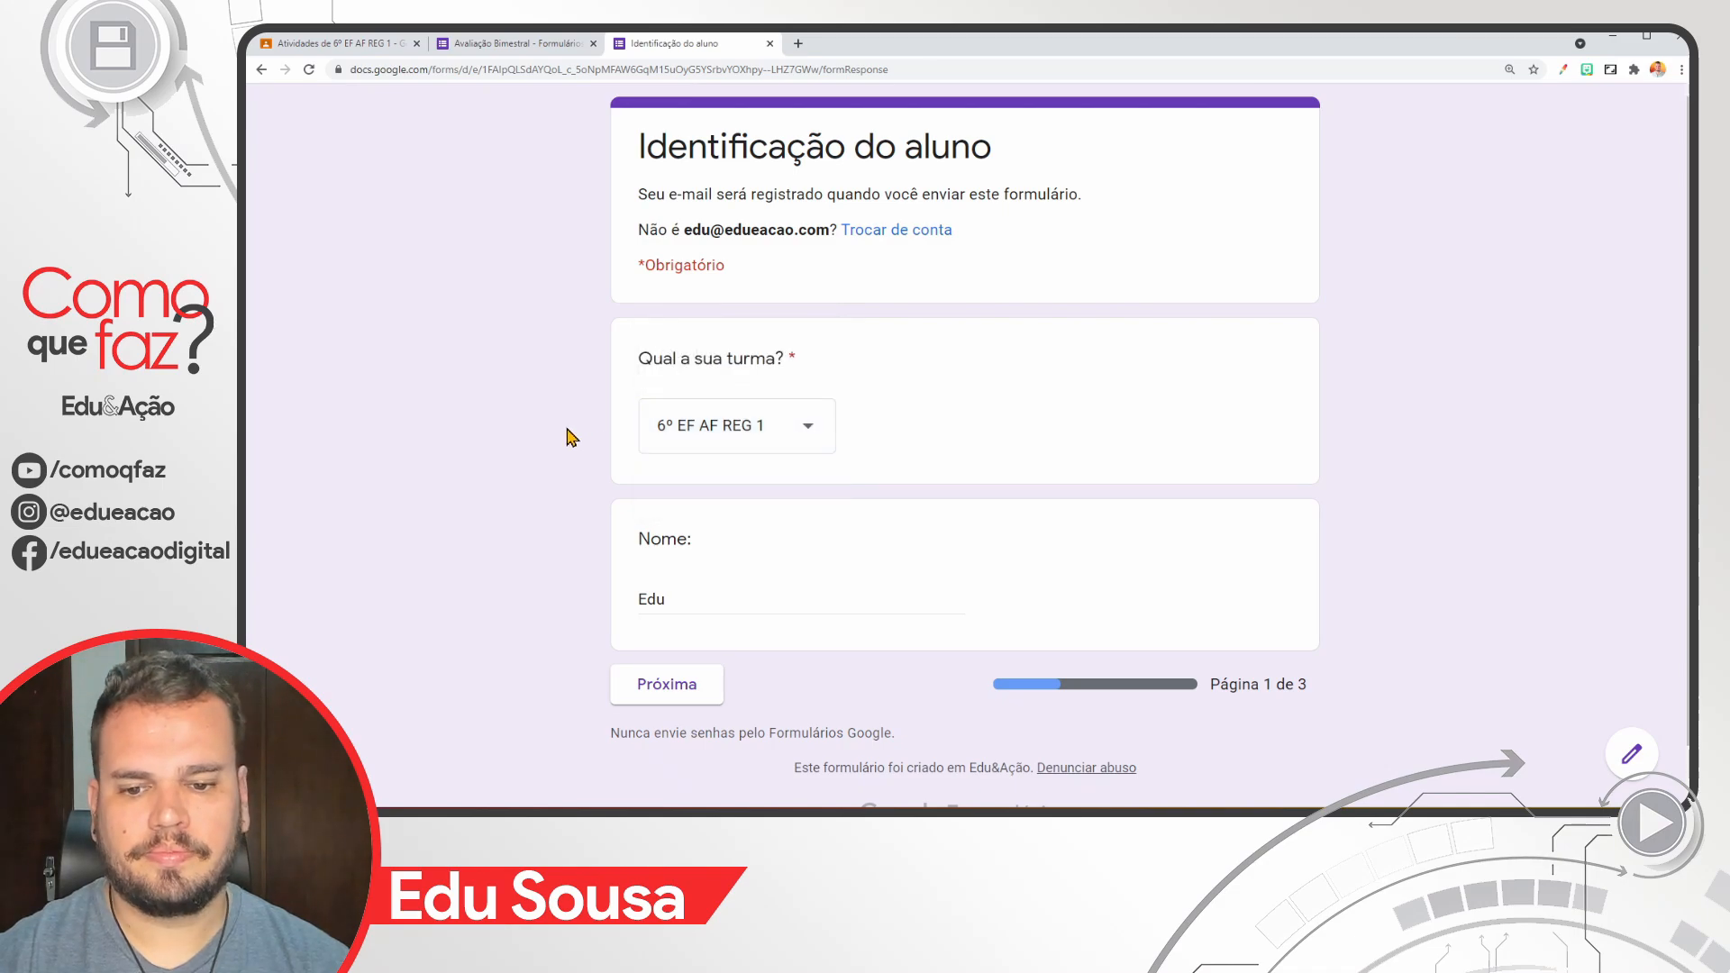
Step: Change the new empty question at the end of the form to the Grade de múltipla escolha type
{"action": "left_click", "coordinate": [500, 55]}
{"action": "scroll", "coordinate": [1392, 660], "scroll_direction": "down", "scroll_amount": 15}
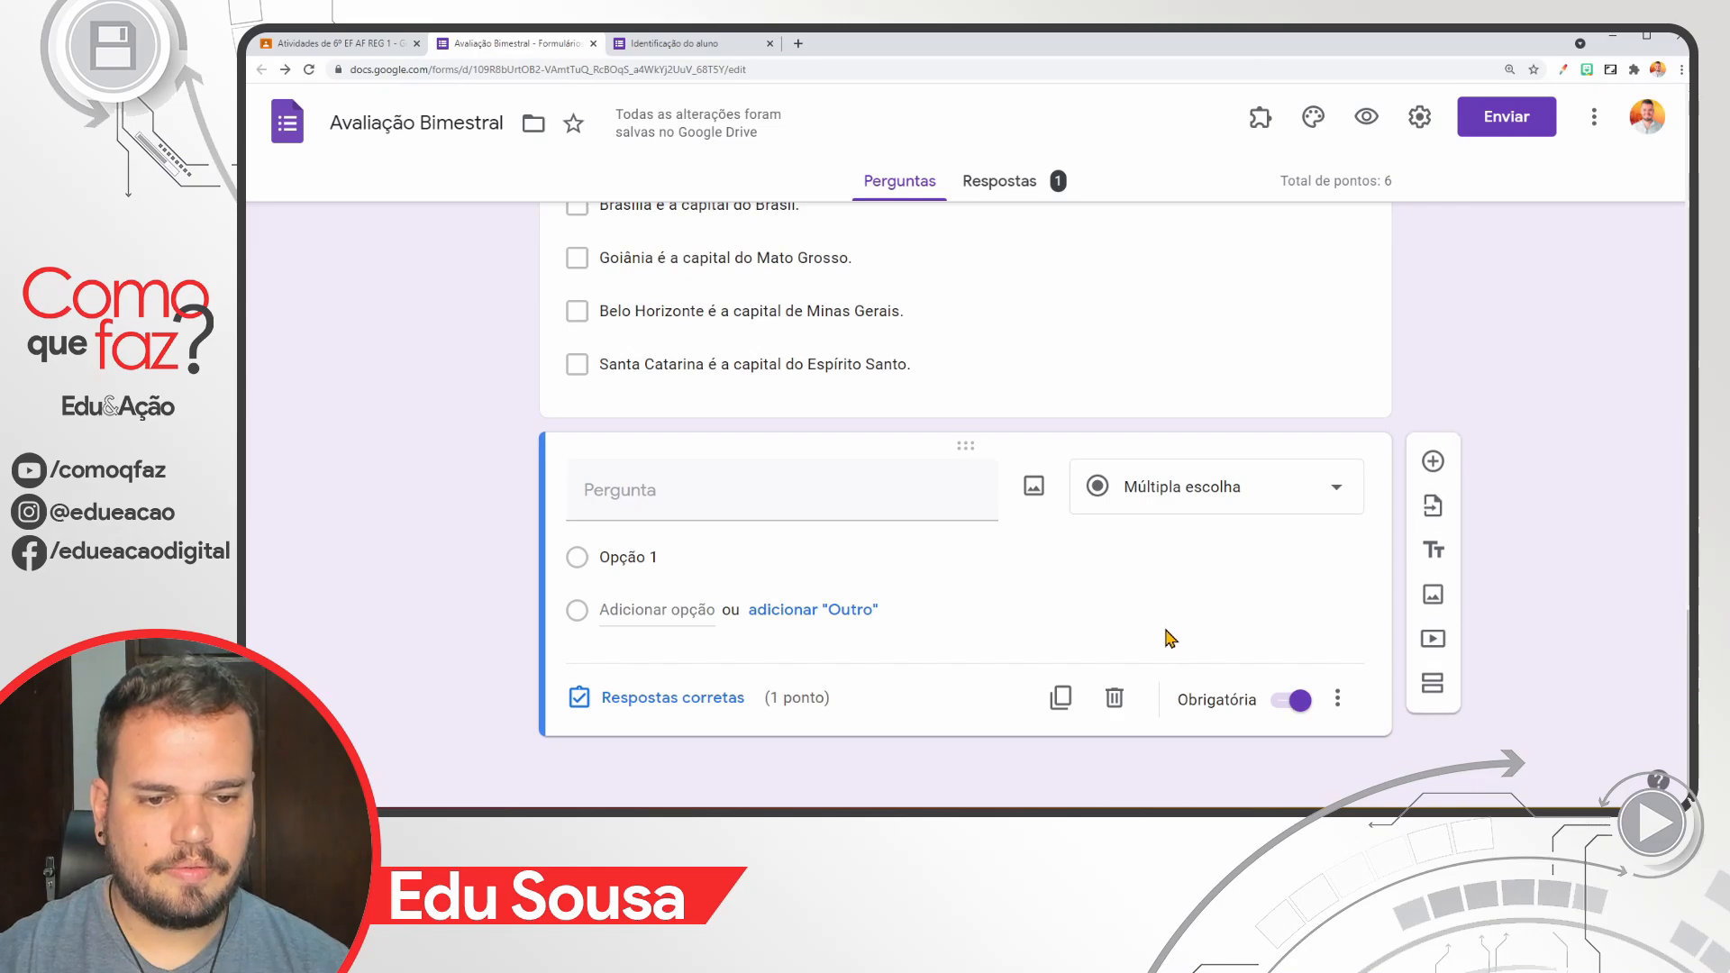
{"action": "left_click", "coordinate": [1205, 510]}
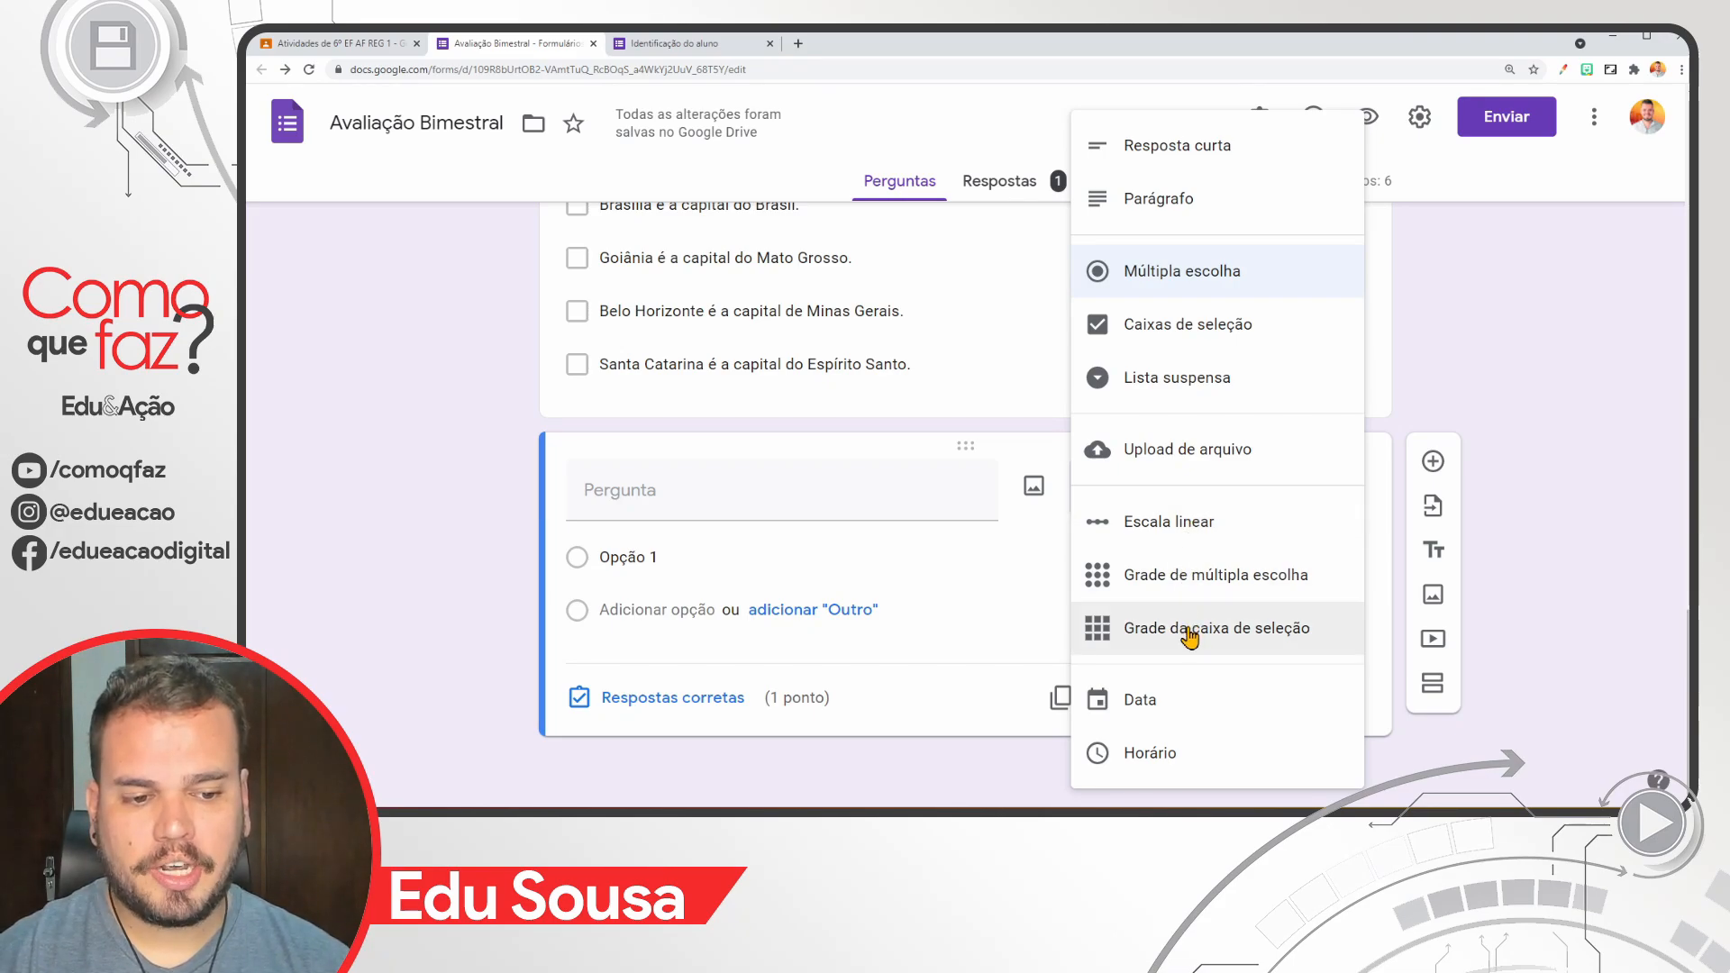
{"action": "left_click", "coordinate": [1208, 588]}
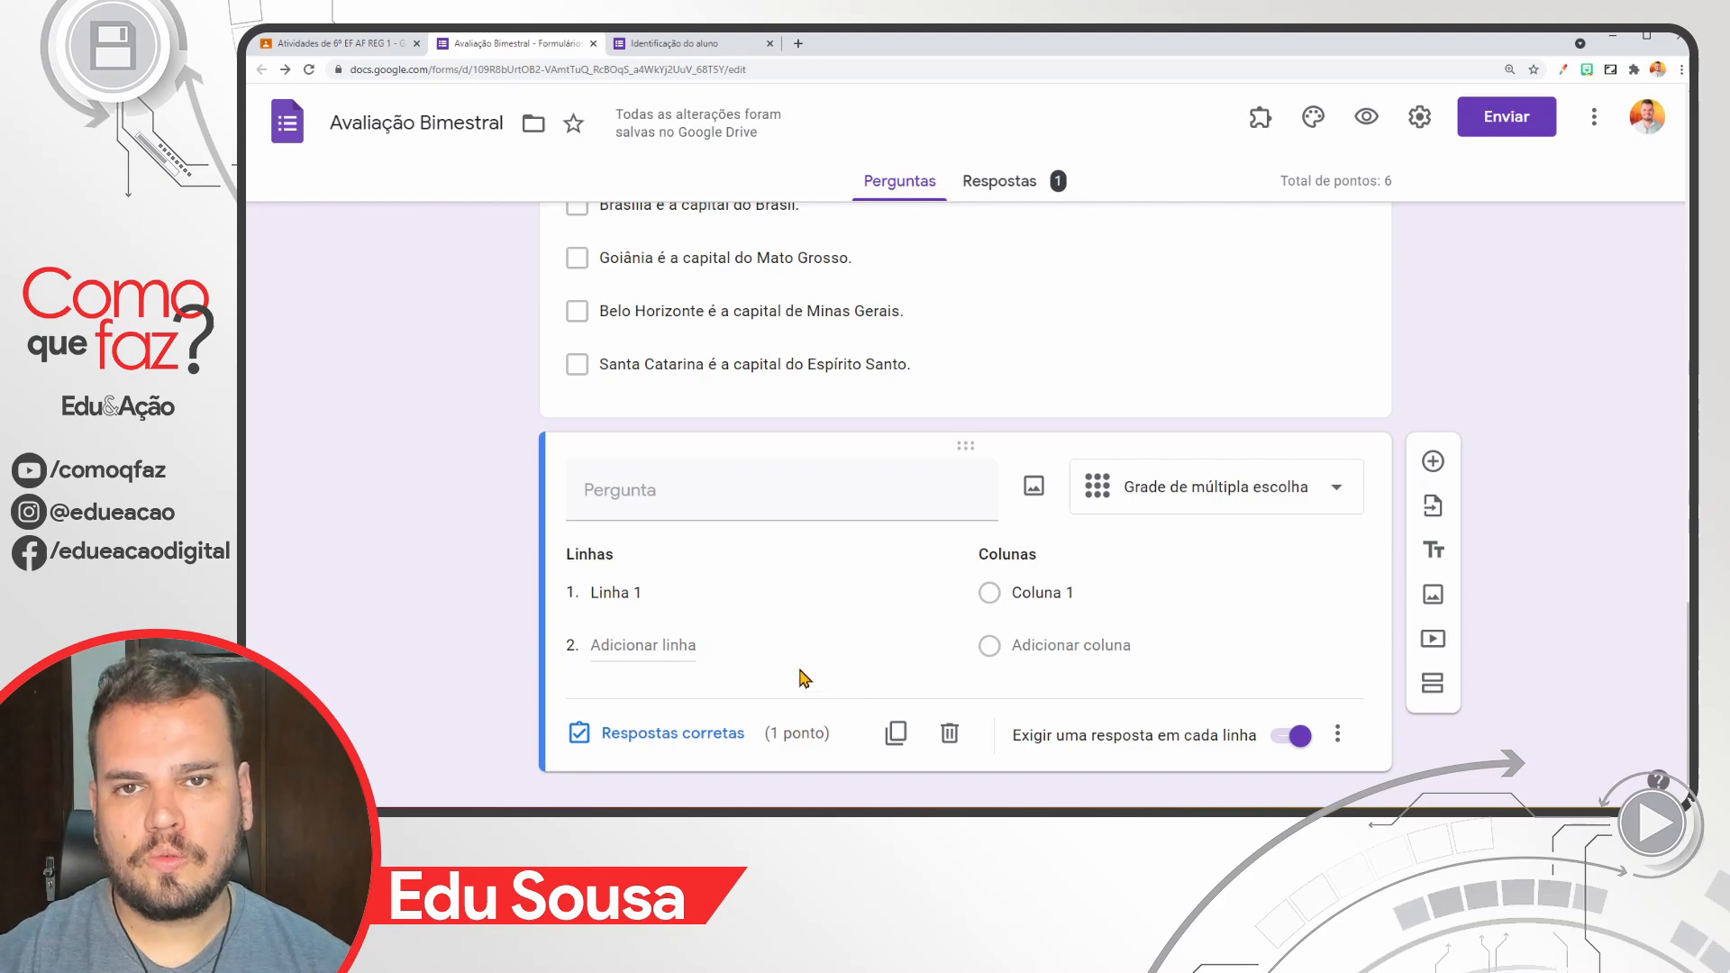
Step: Fill the grid with rows Macaco, Cobra, Tucunaré, Sapo, Galinha and columns Mamíferos, Aves, Répteis, Anfíbios, Peixes
{"action": "left_click", "coordinate": [622, 592]}
{"action": "type", "text": "Macaco Cobra Tucunaré Sapo Galinha"}
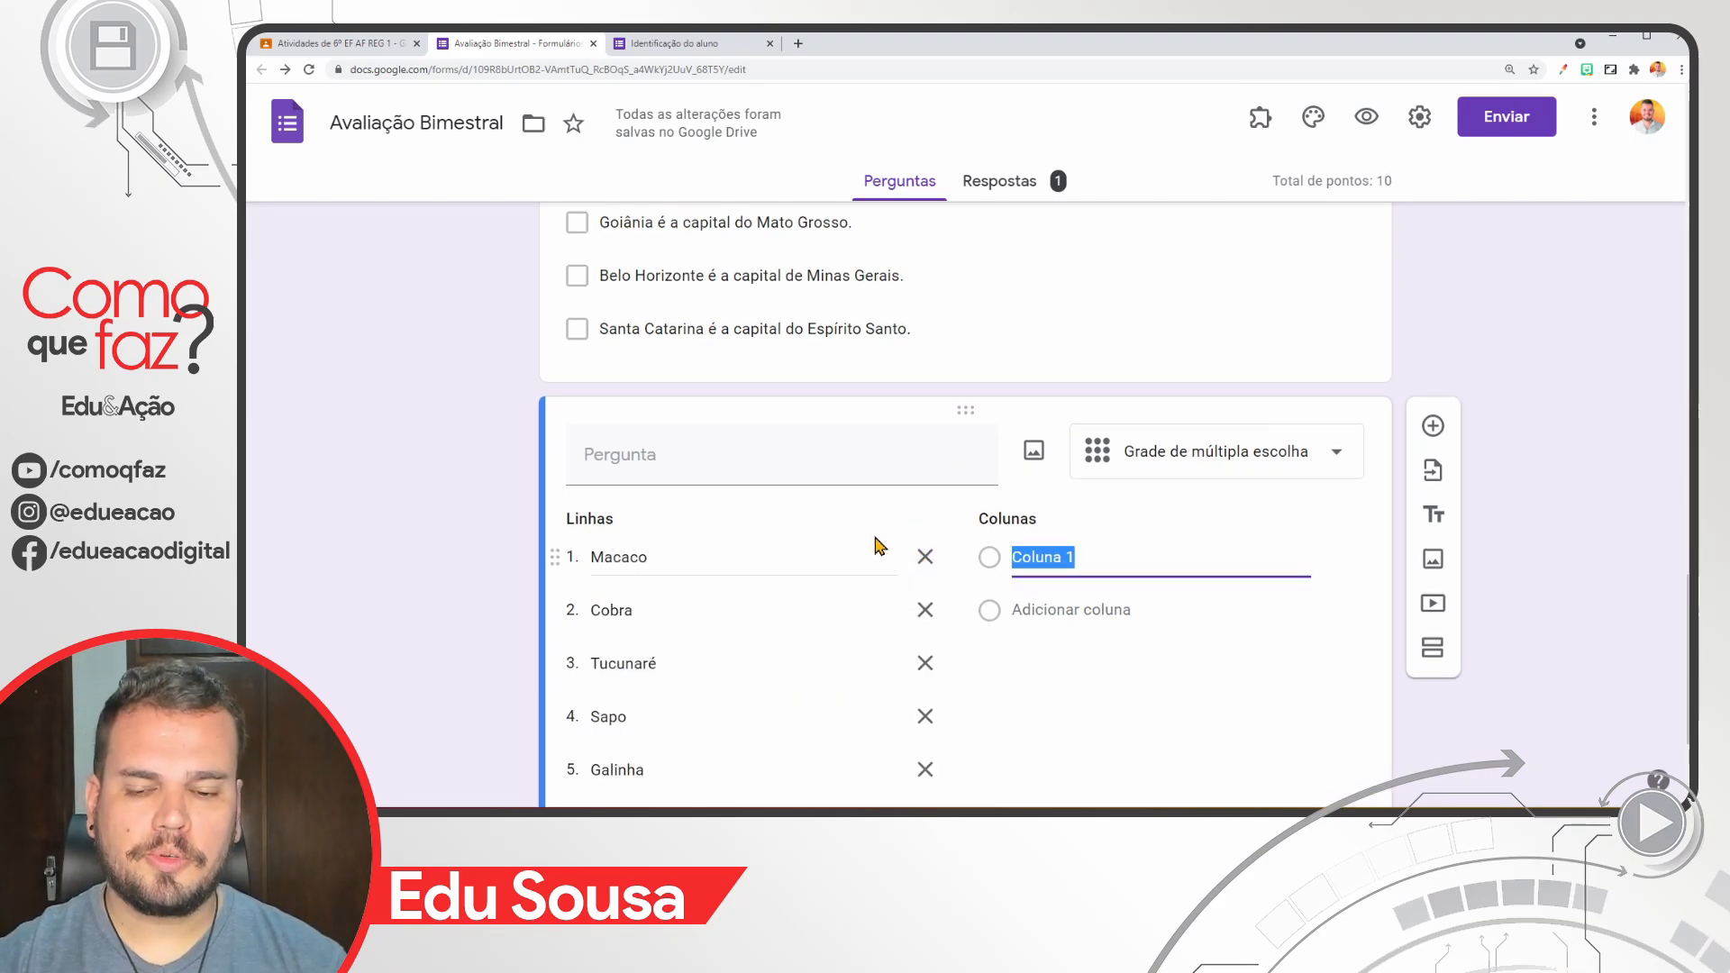
{"action": "scroll", "coordinate": [871, 547], "scroll_direction": "down", "scroll_amount": 1}
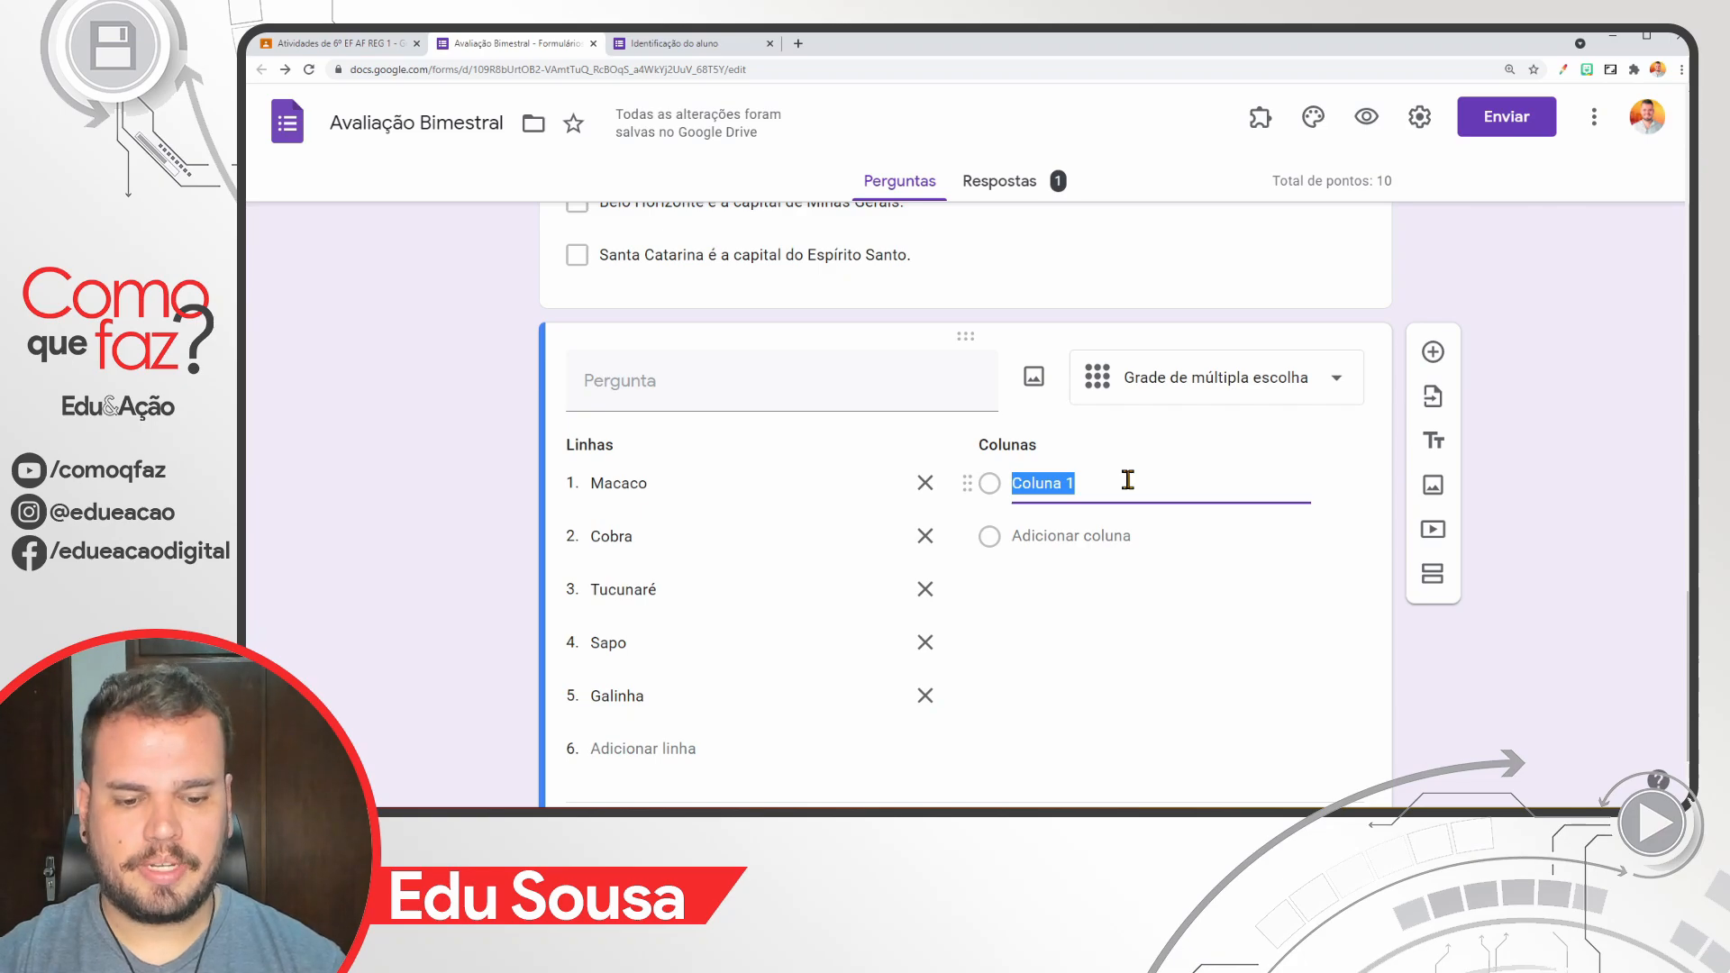
{"action": "type", "text": "Mamíferos Aves Répteis Anfíbios Peixes"}
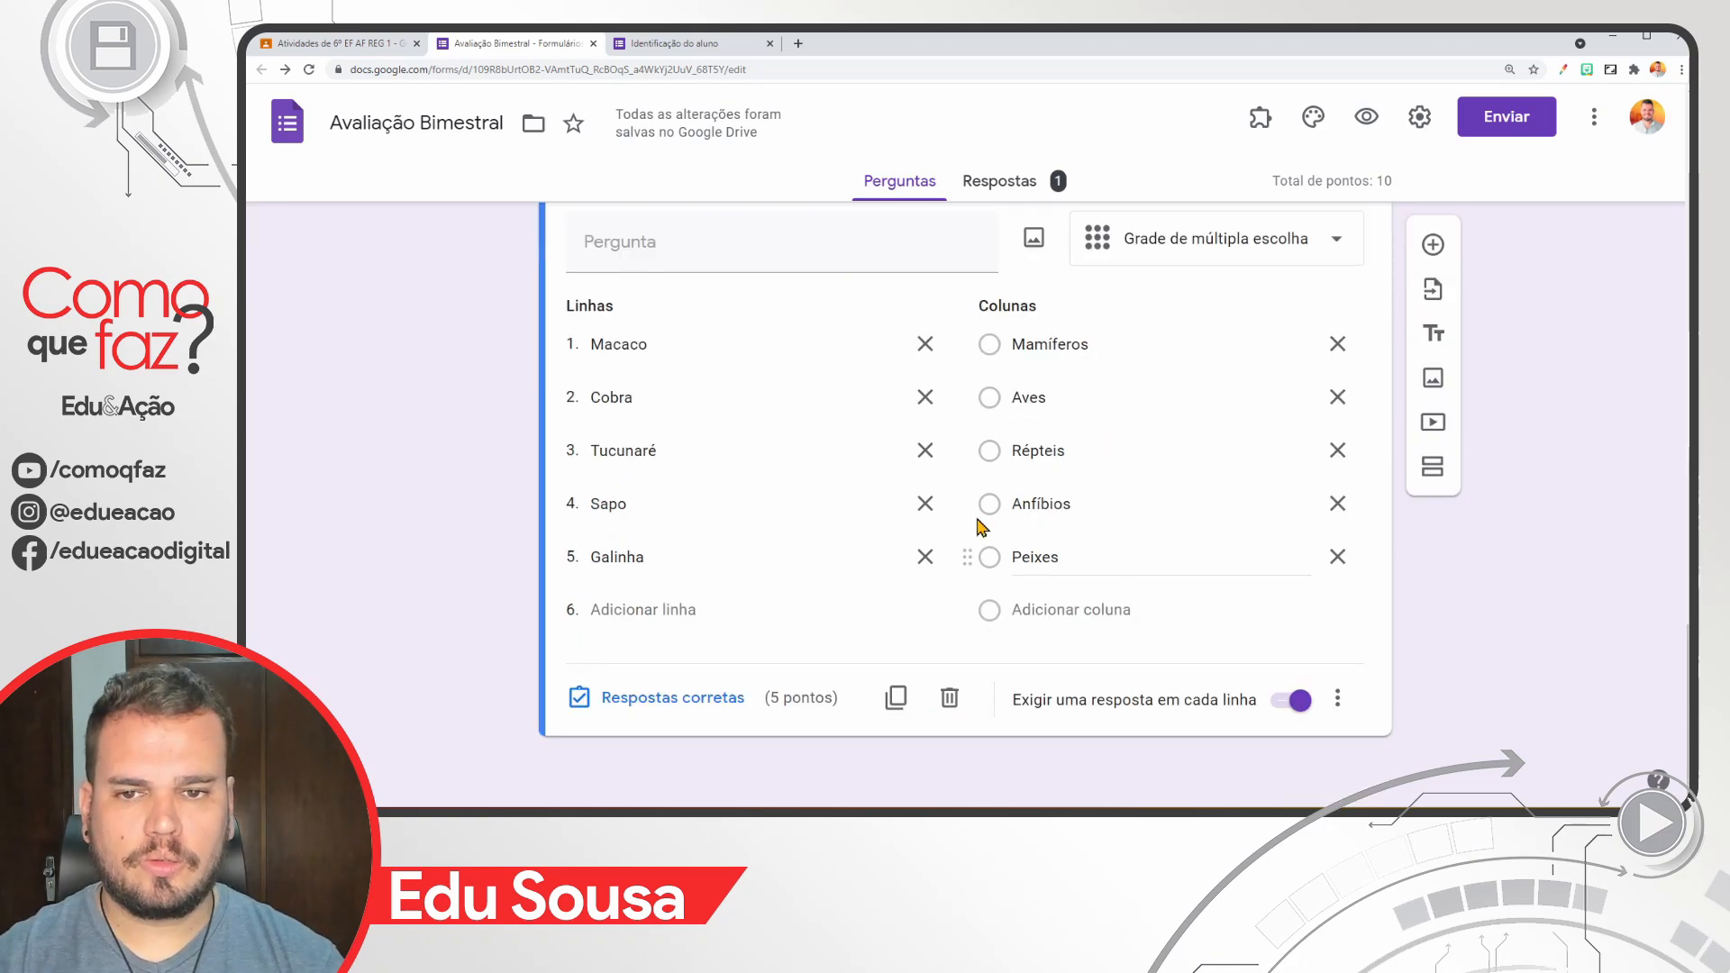
Step: Title the grid question "Relacione o animal ao seu grupo:" and view it in the form preview
{"action": "left_click", "coordinate": [711, 243]}
{"action": "type", "text": "Relacione o animal ao seu grupo:"}
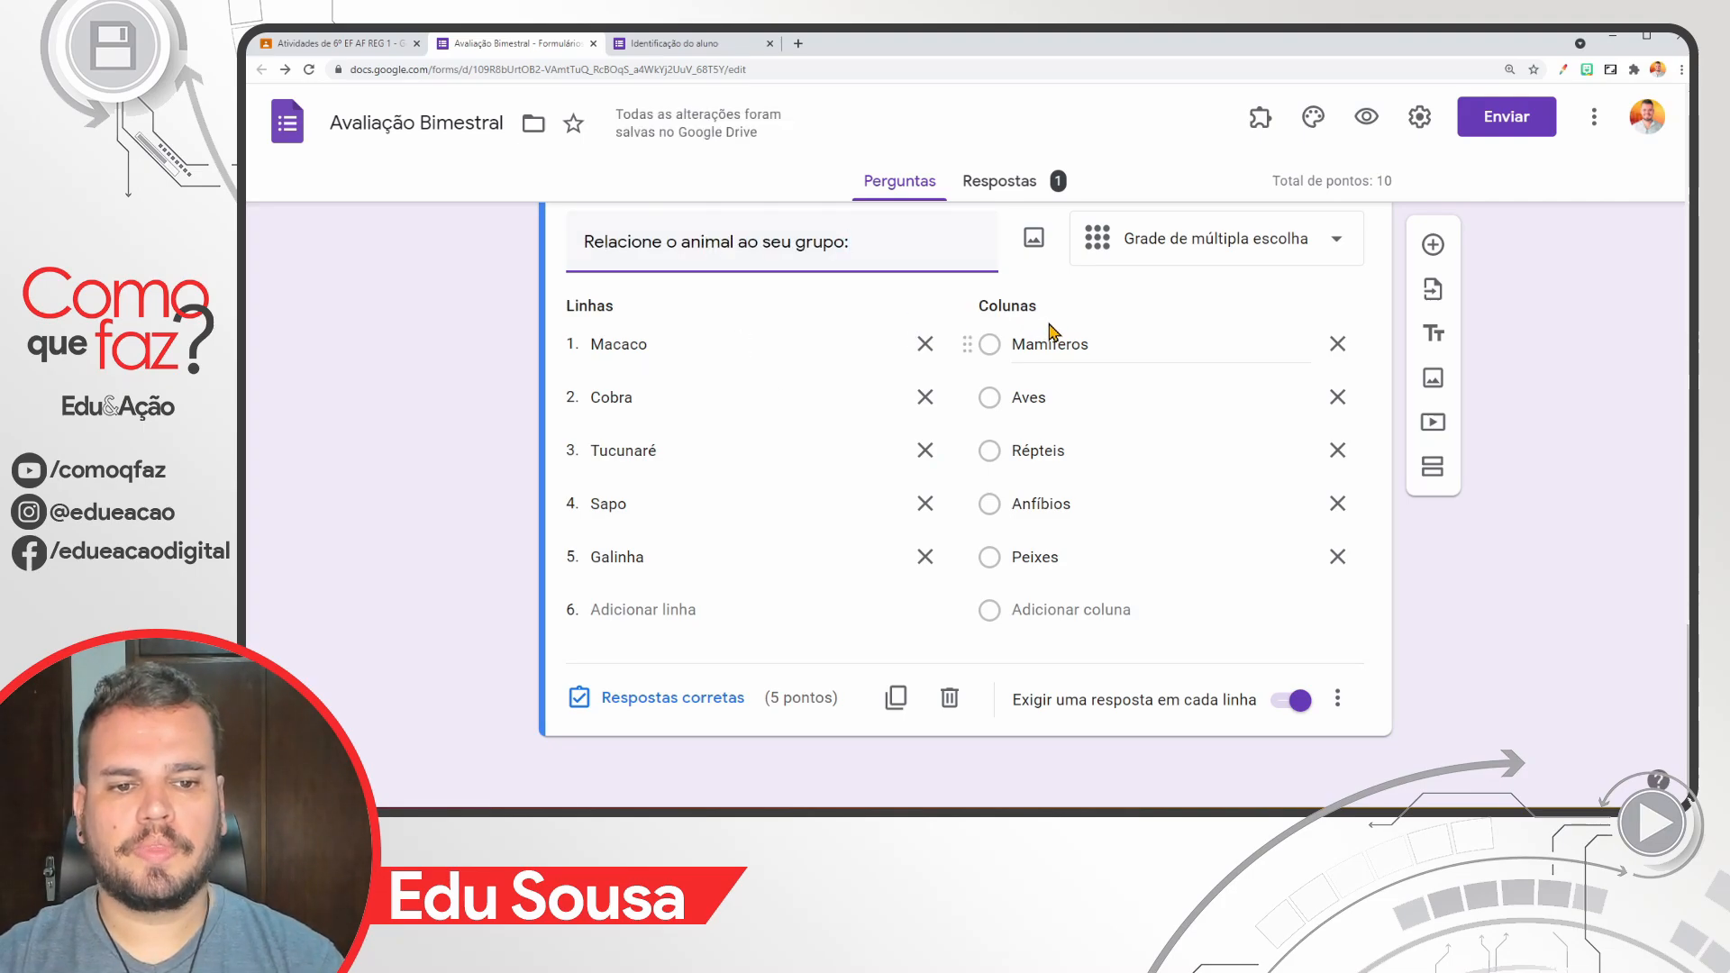
{"action": "left_click", "coordinate": [675, 45]}
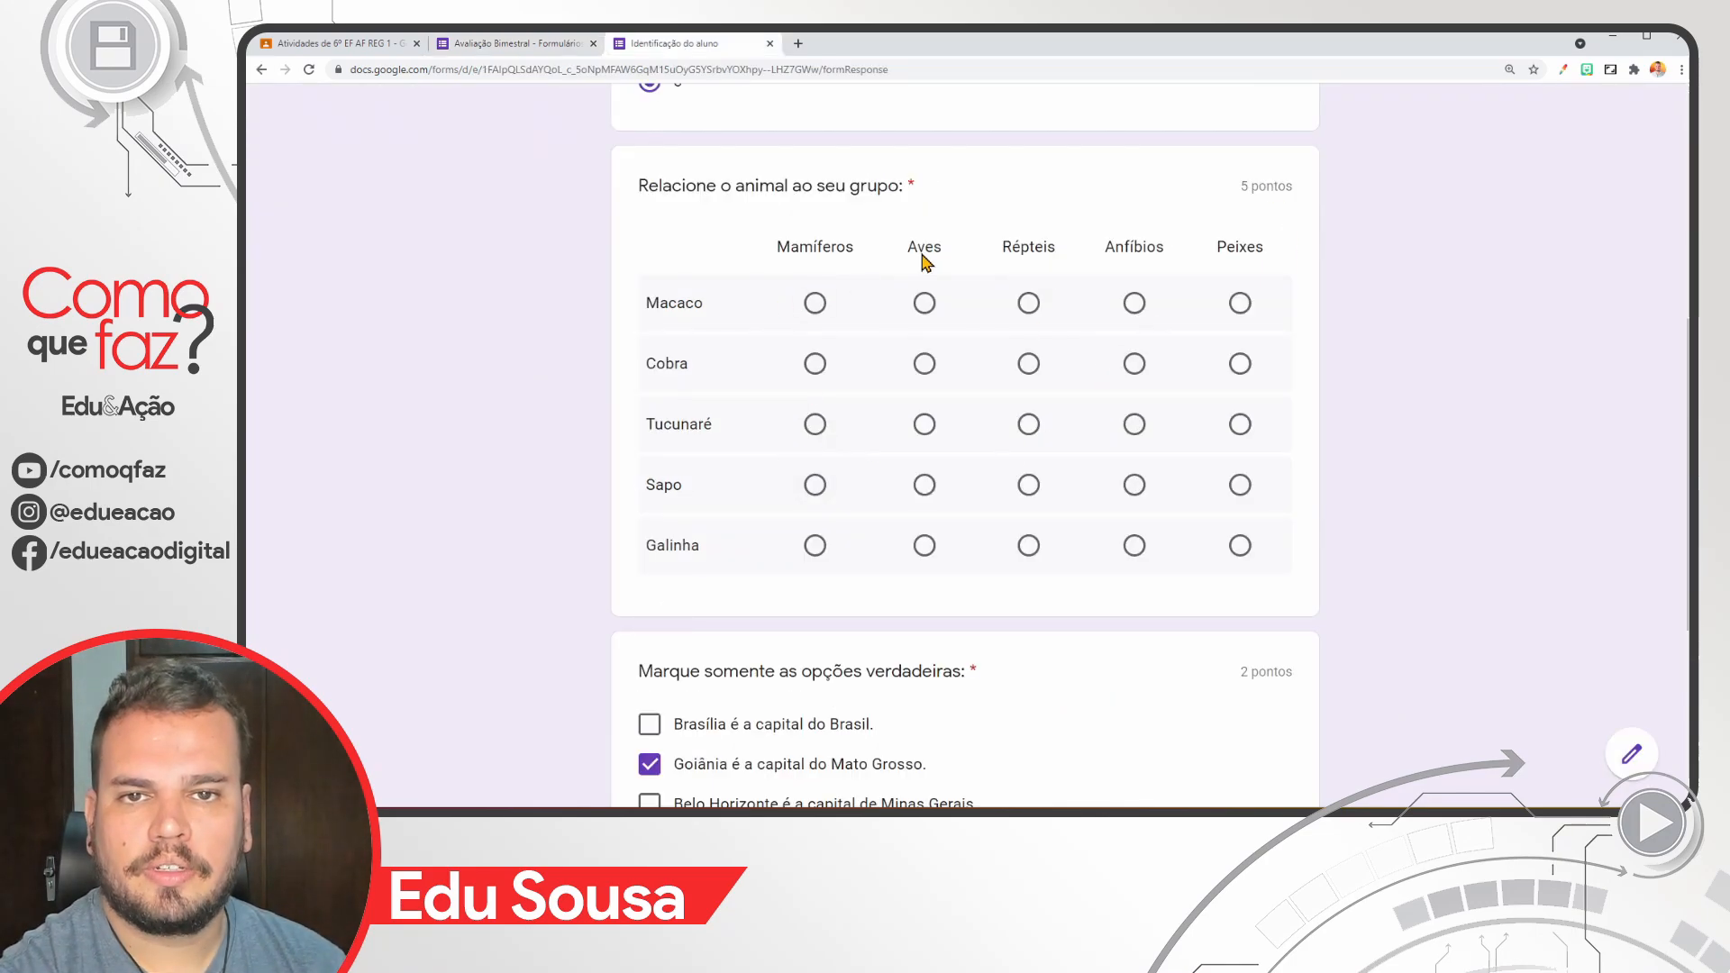
Step: Answer the preview grid with Macaco as Mamíferos, Cobra as Répteis, Tucunaré as Peixes, Sapo as Anfíbios and Galinha as Aves
{"action": "left_click", "coordinate": [815, 305]}
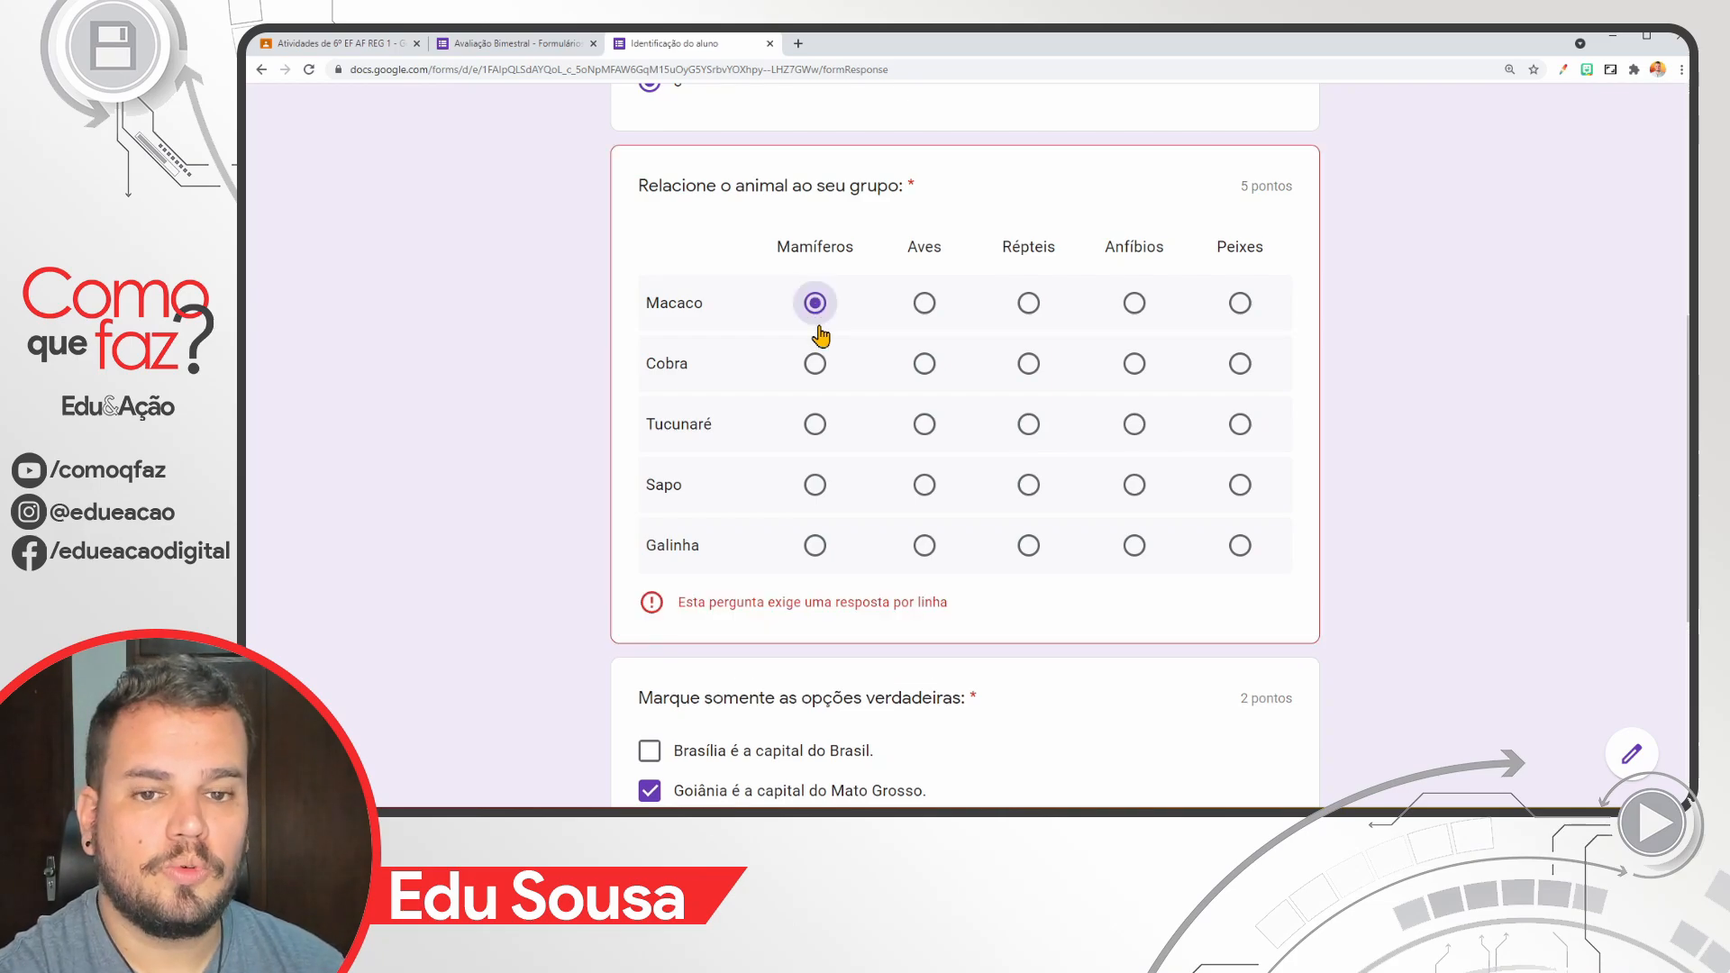
{"action": "left_click", "coordinate": [925, 304]}
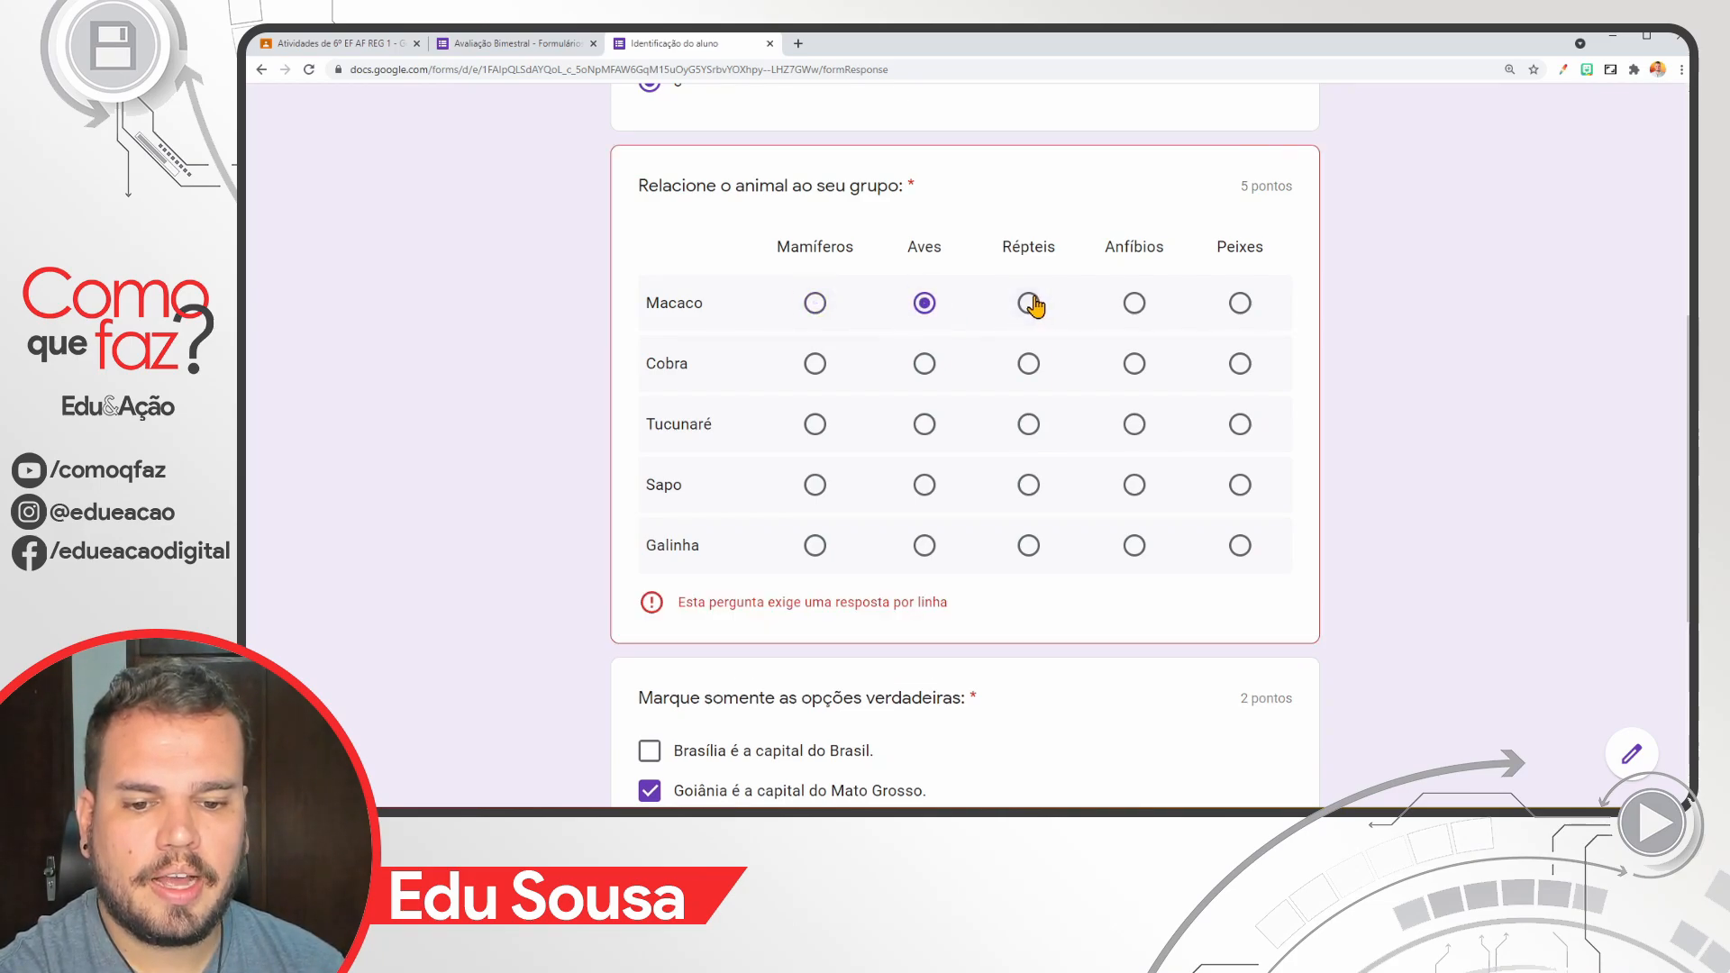
{"action": "left_click", "coordinate": [1029, 305]}
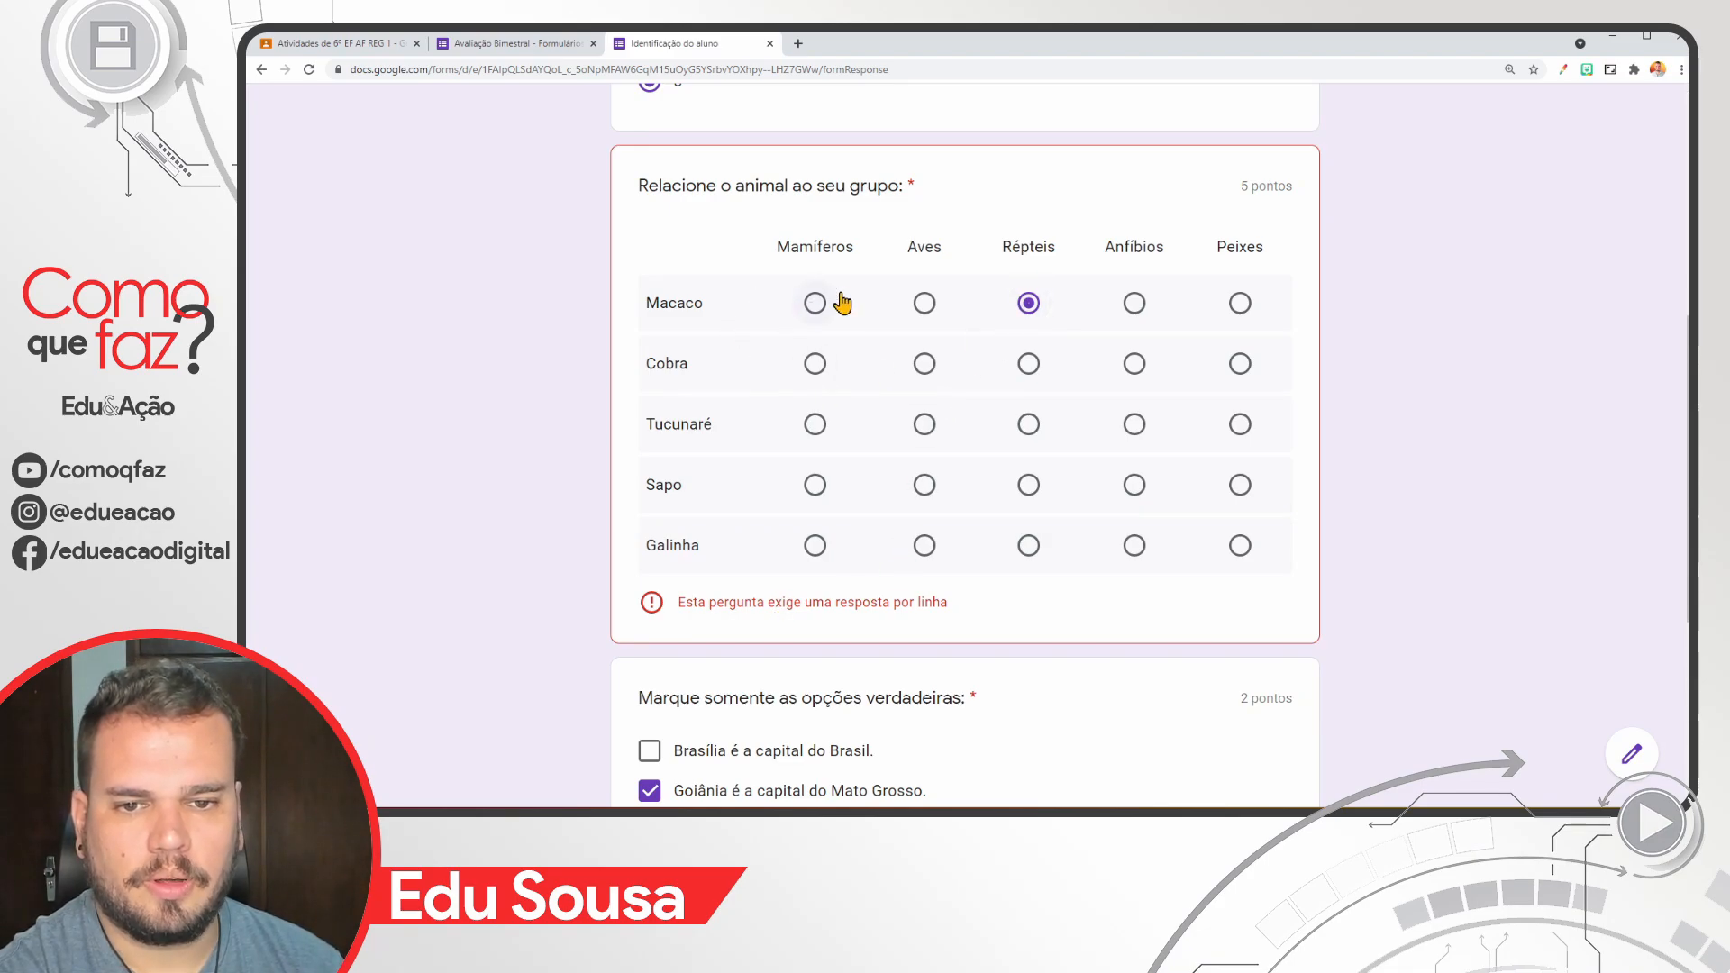
{"action": "left_click", "coordinate": [816, 304]}
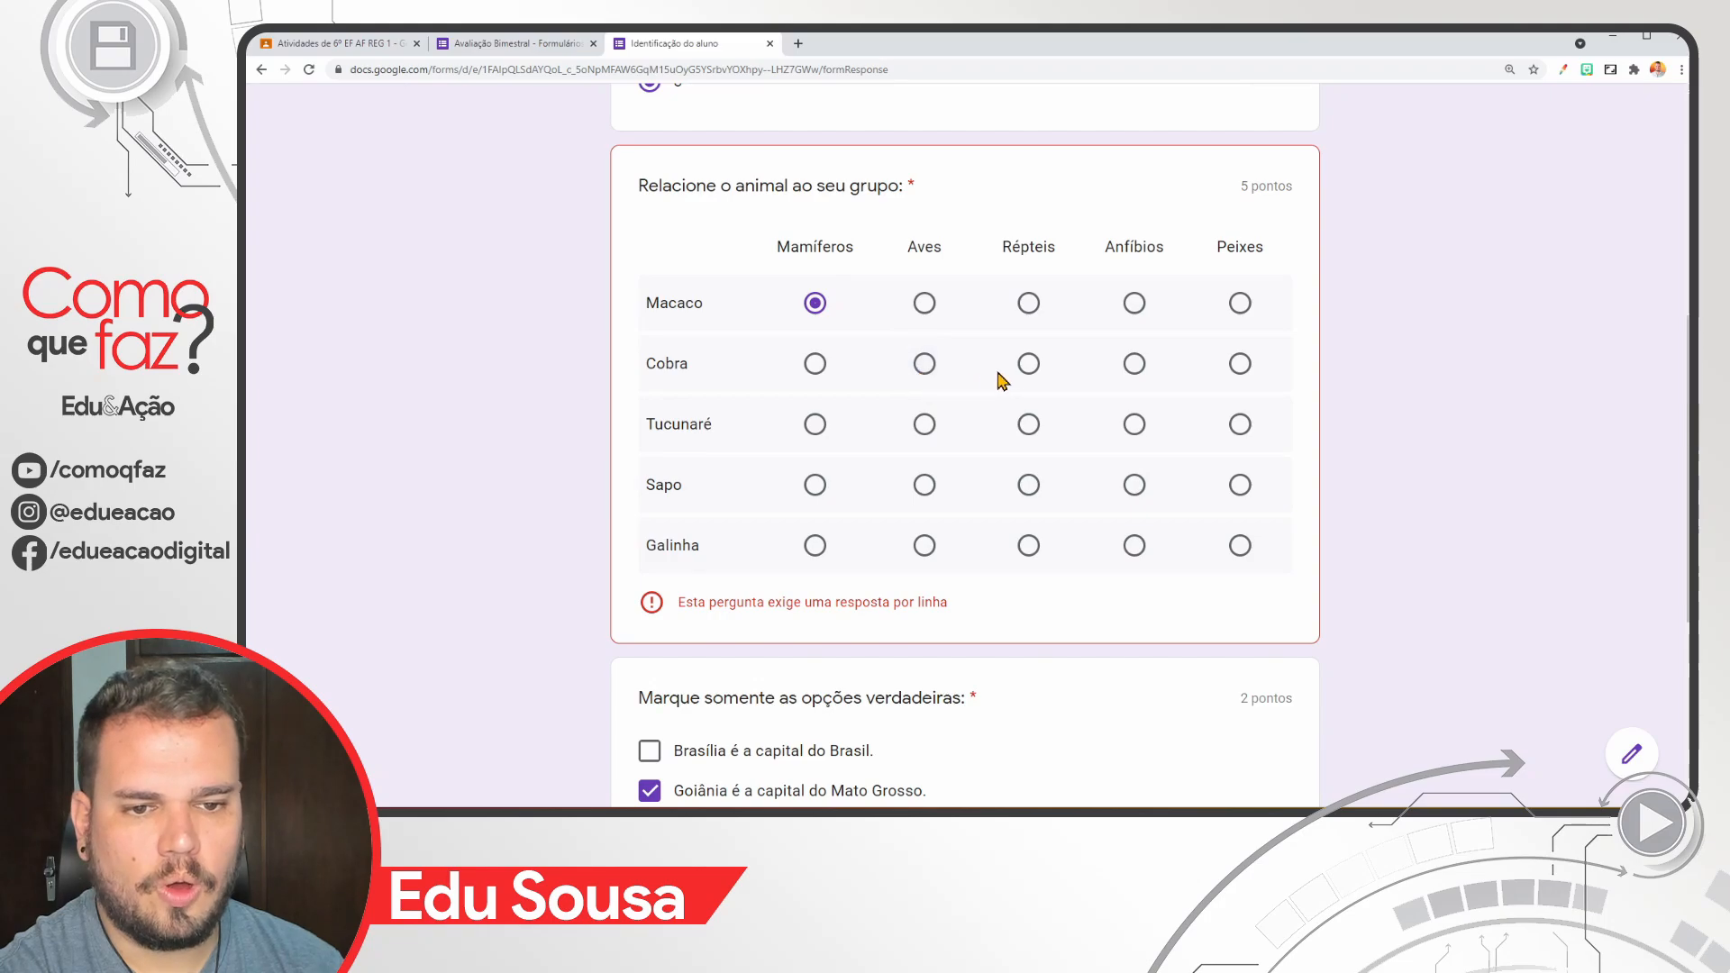
{"action": "left_click", "coordinate": [1029, 364]}
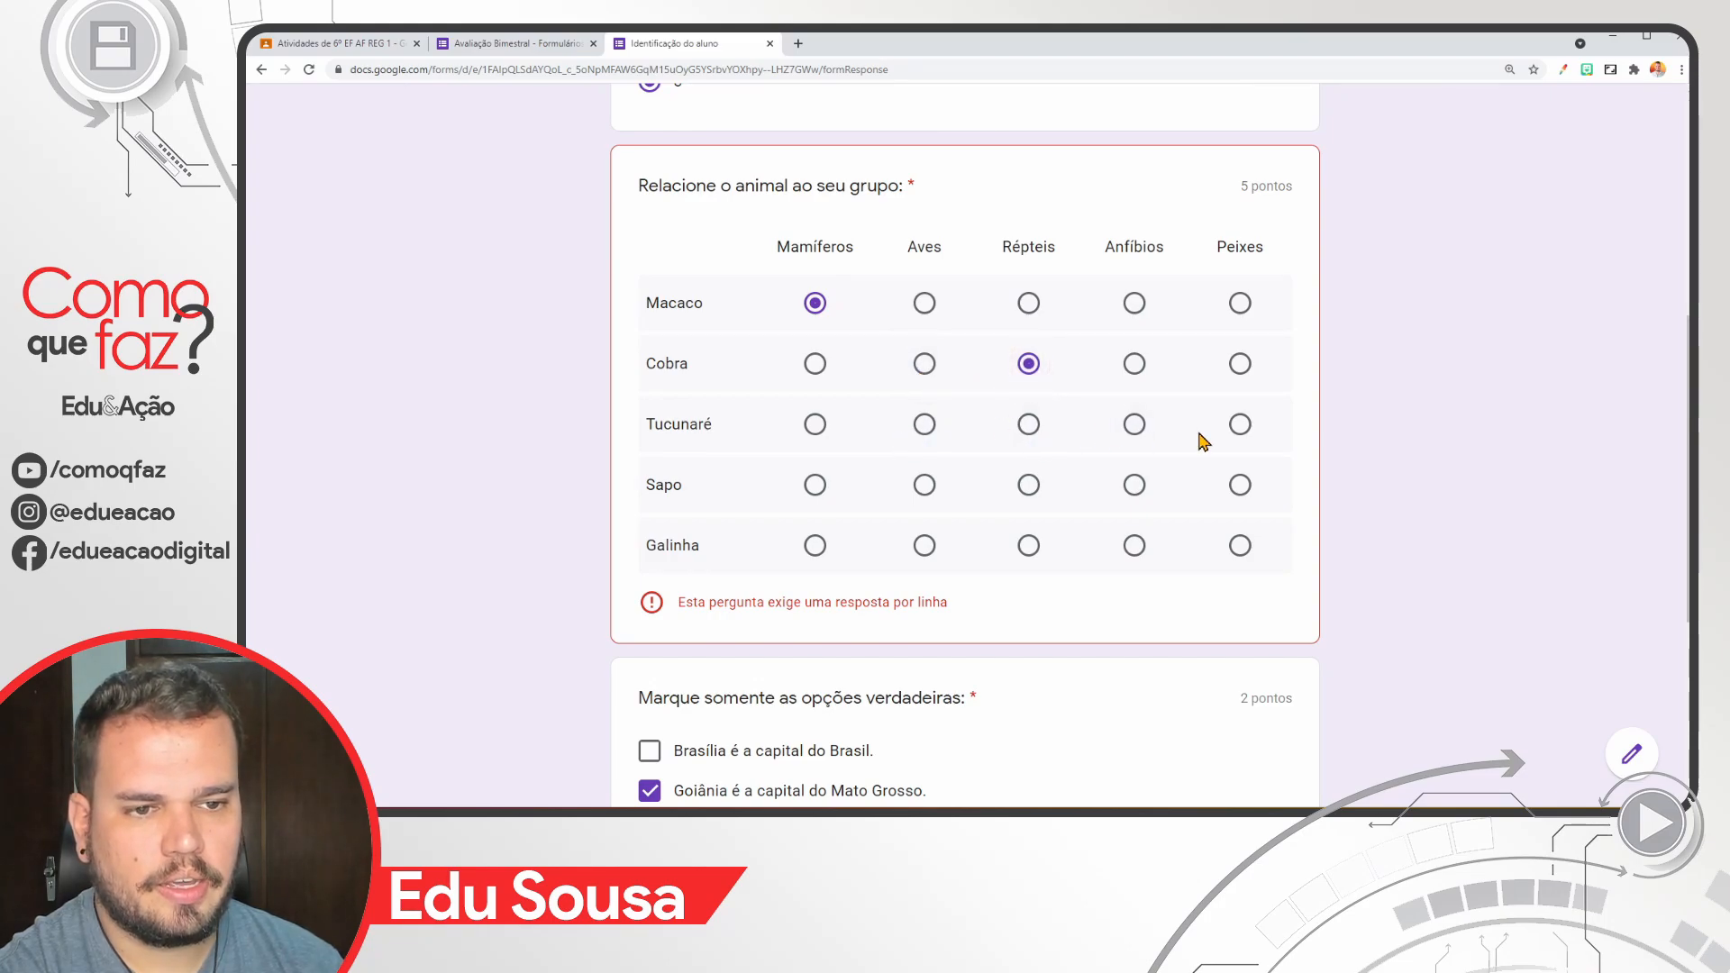
{"action": "left_click", "coordinate": [1238, 426]}
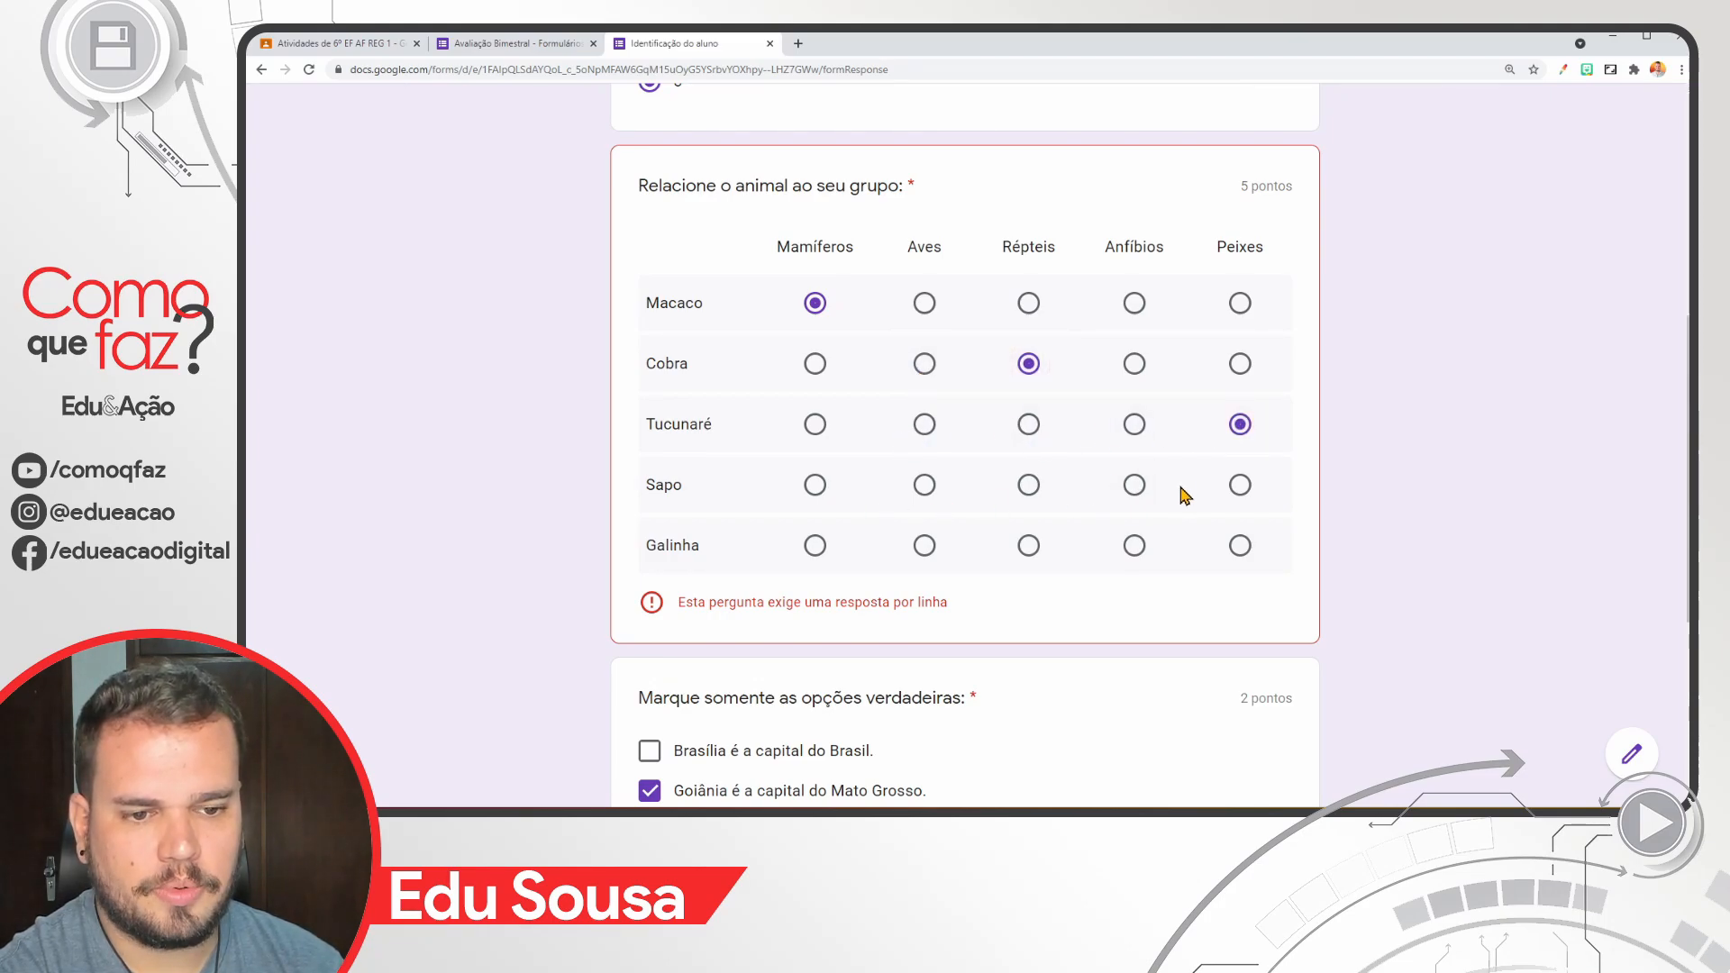
{"action": "left_click", "coordinate": [1135, 485]}
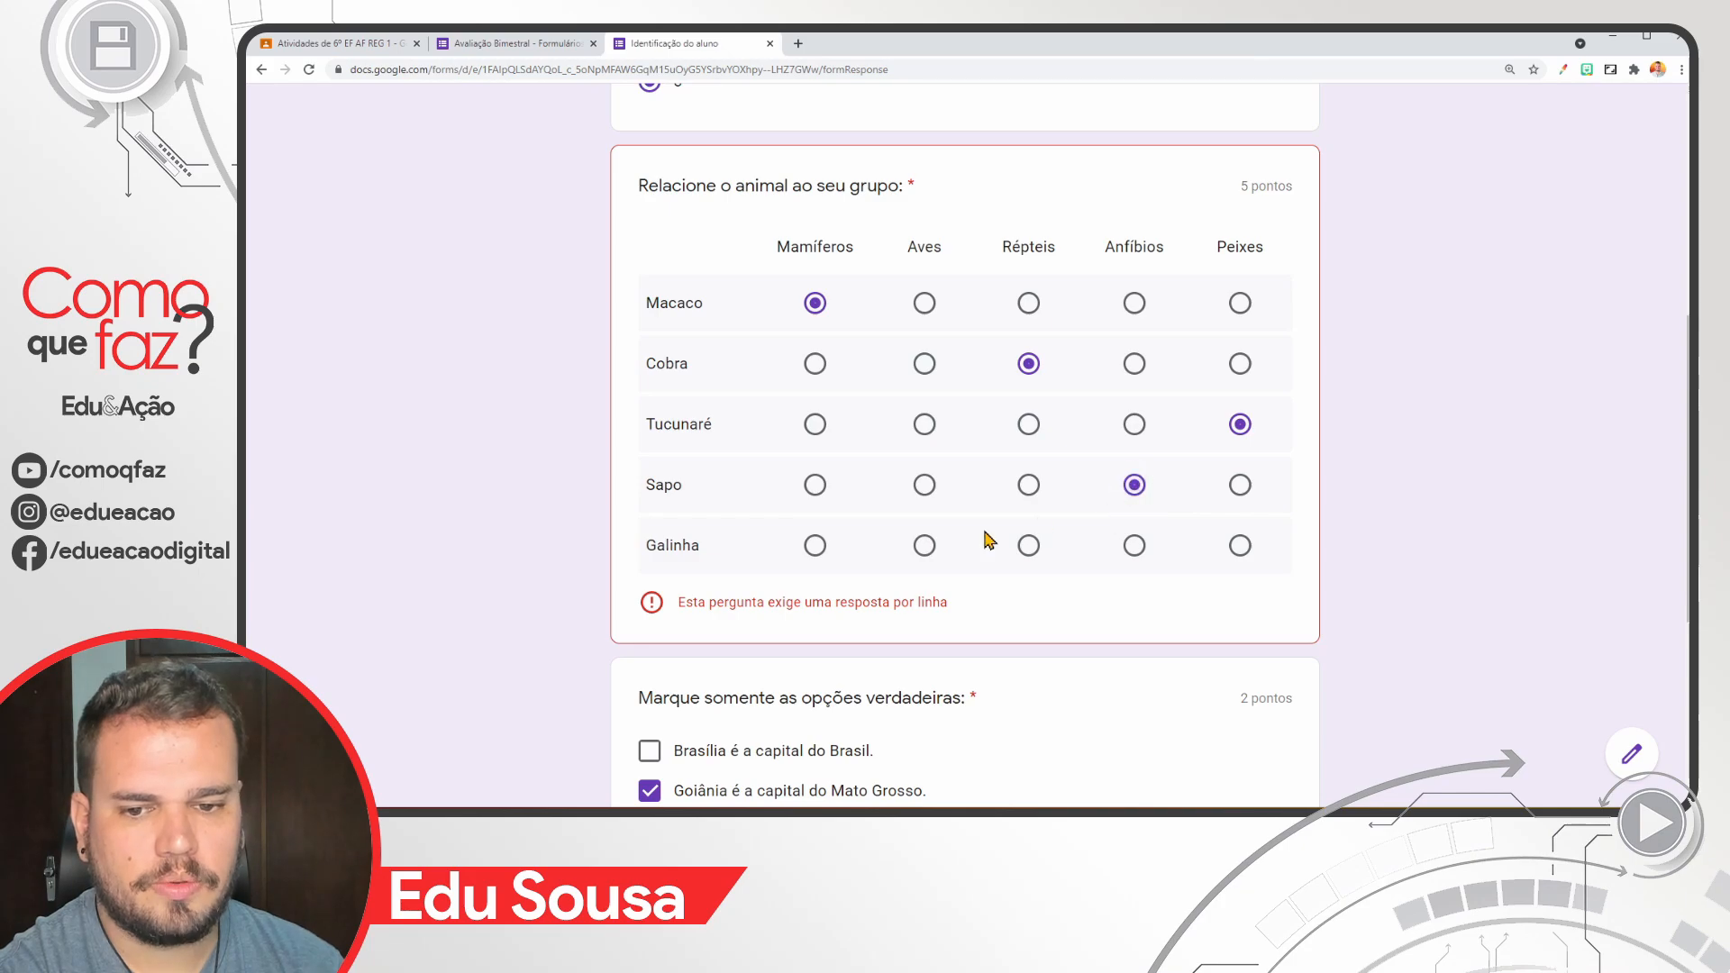
{"action": "left_click", "coordinate": [914, 549]}
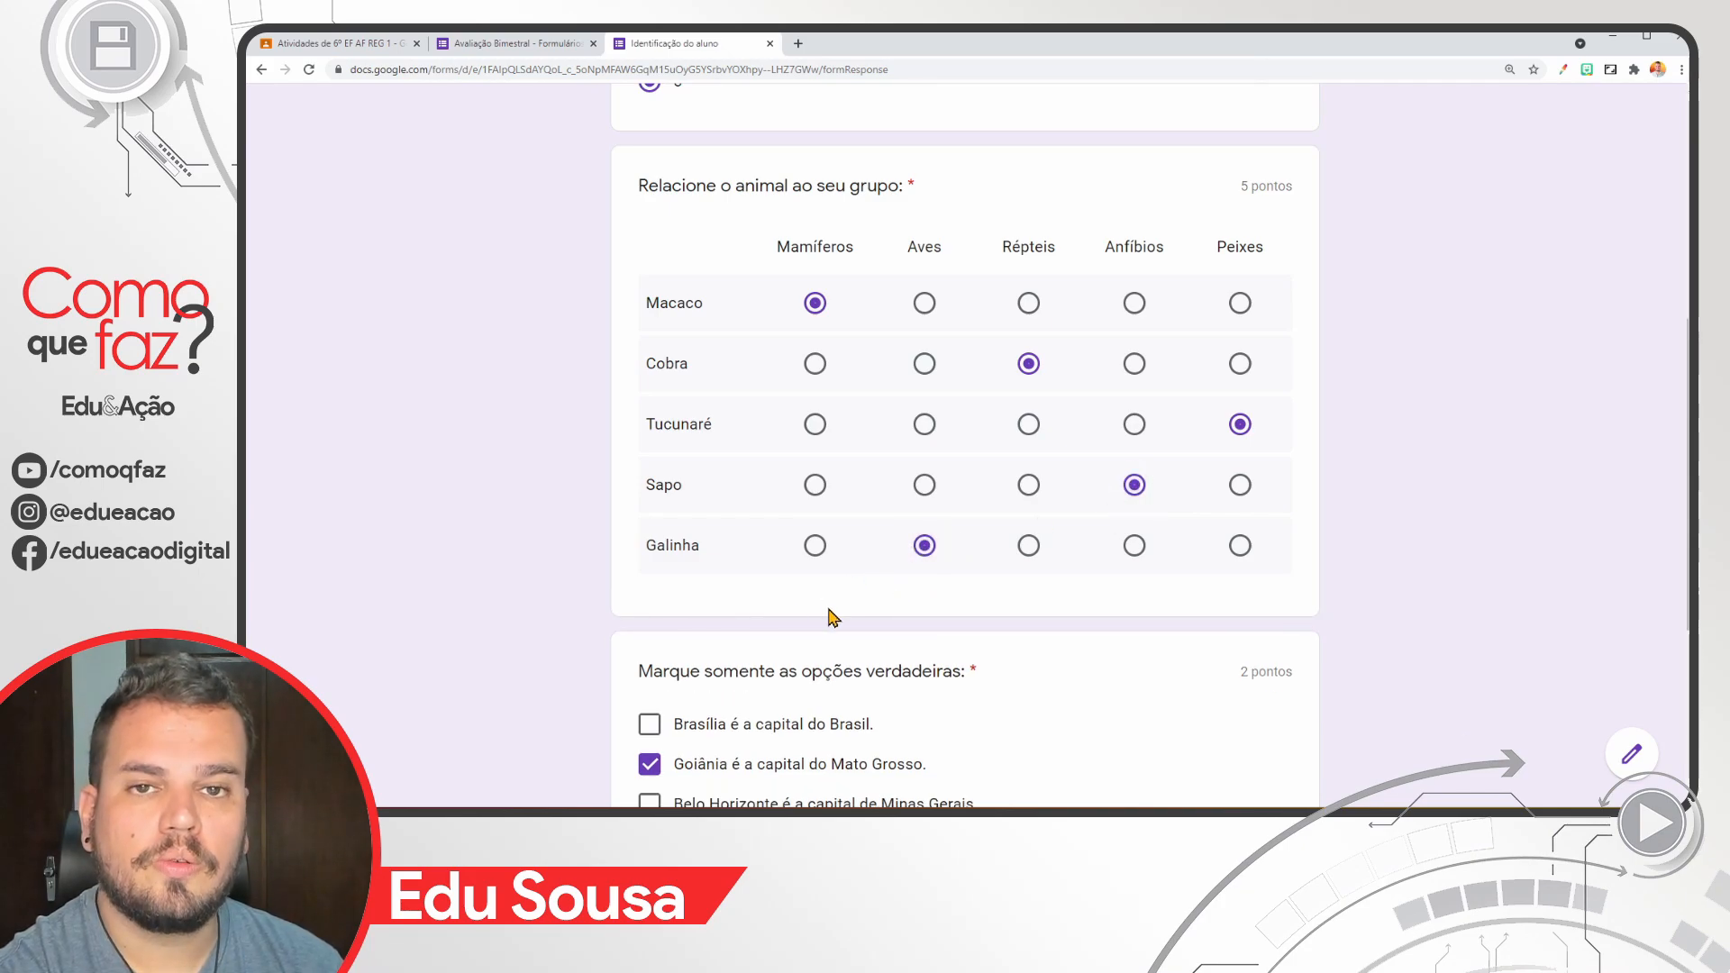
Step: Define the grid's answer key in the editor: Macaco–Mamíferos, Cobra–Répteis, Tucunaré–Peixes, Sapo–Anfíbios, Galinha–Aves
{"action": "left_click", "coordinate": [511, 47]}
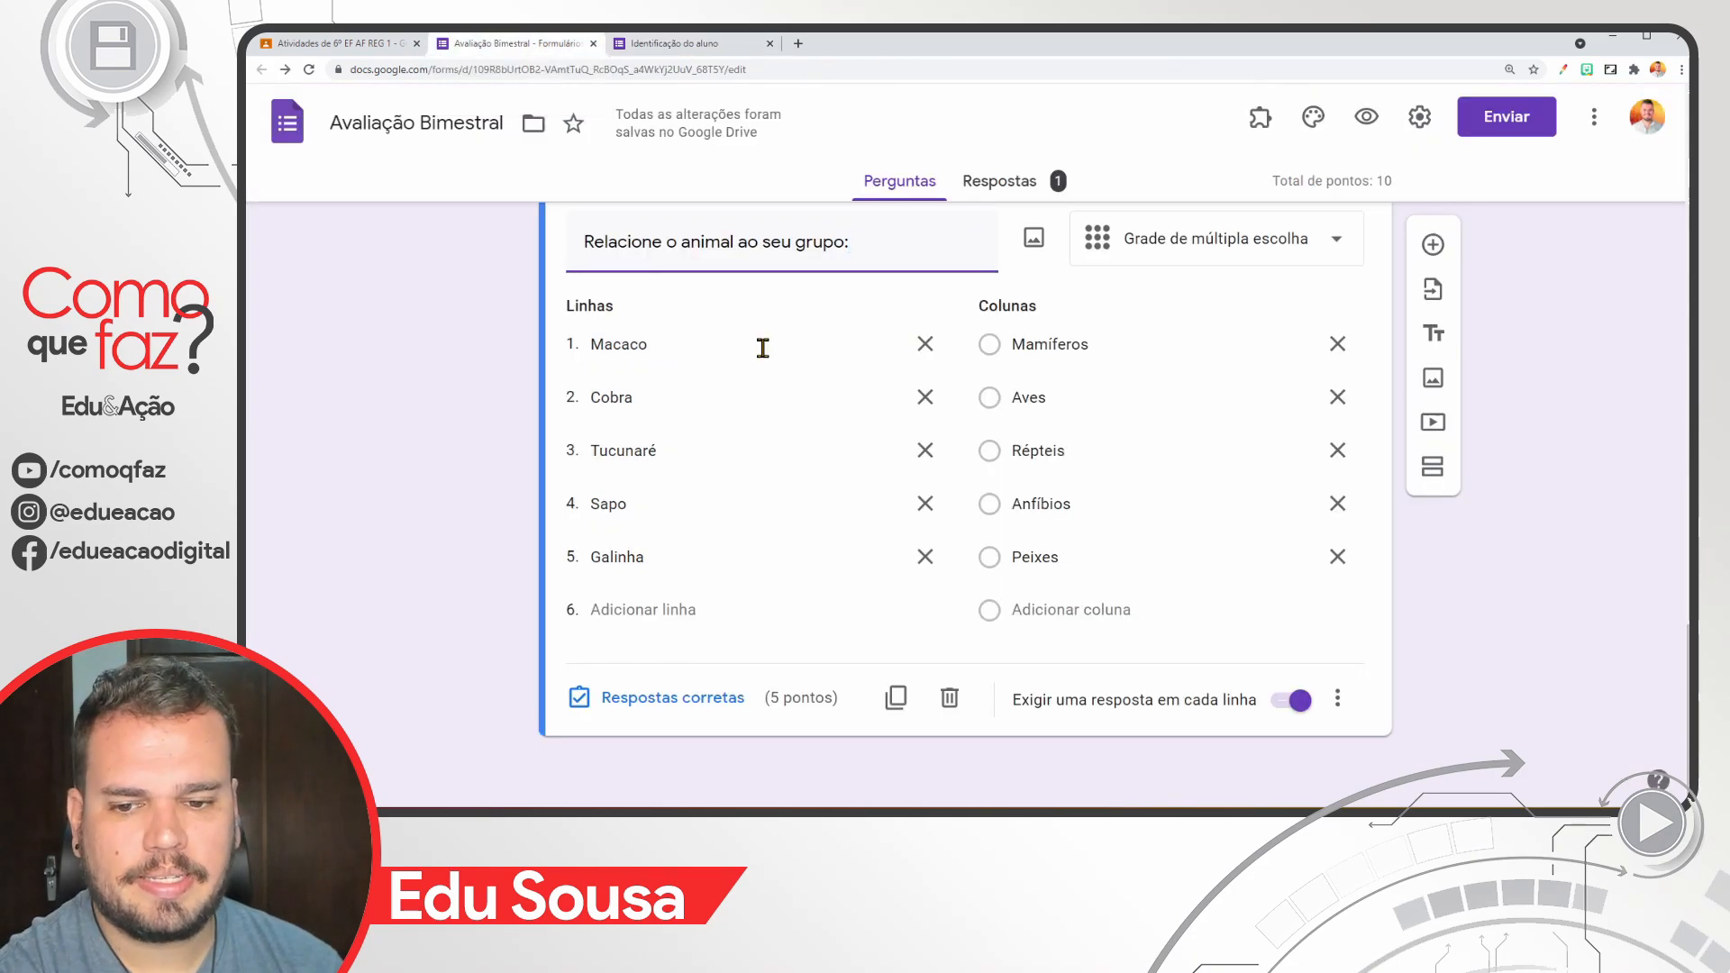
{"action": "left_click", "coordinate": [679, 702]}
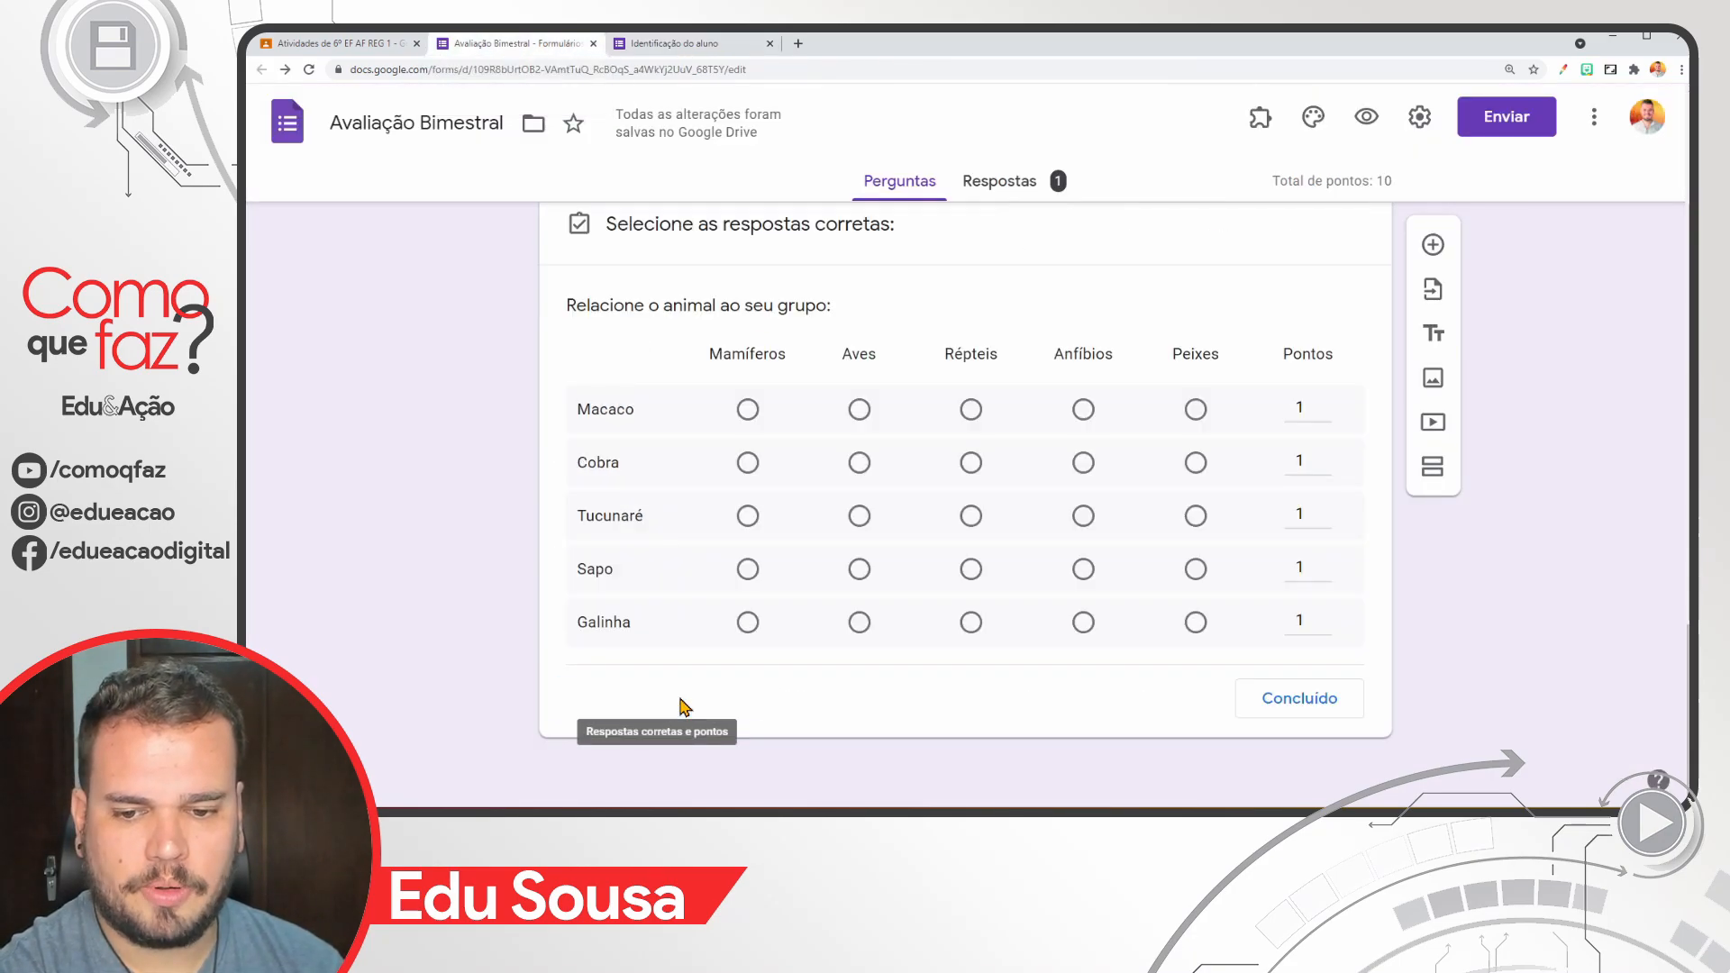
{"action": "left_click", "coordinate": [748, 410]}
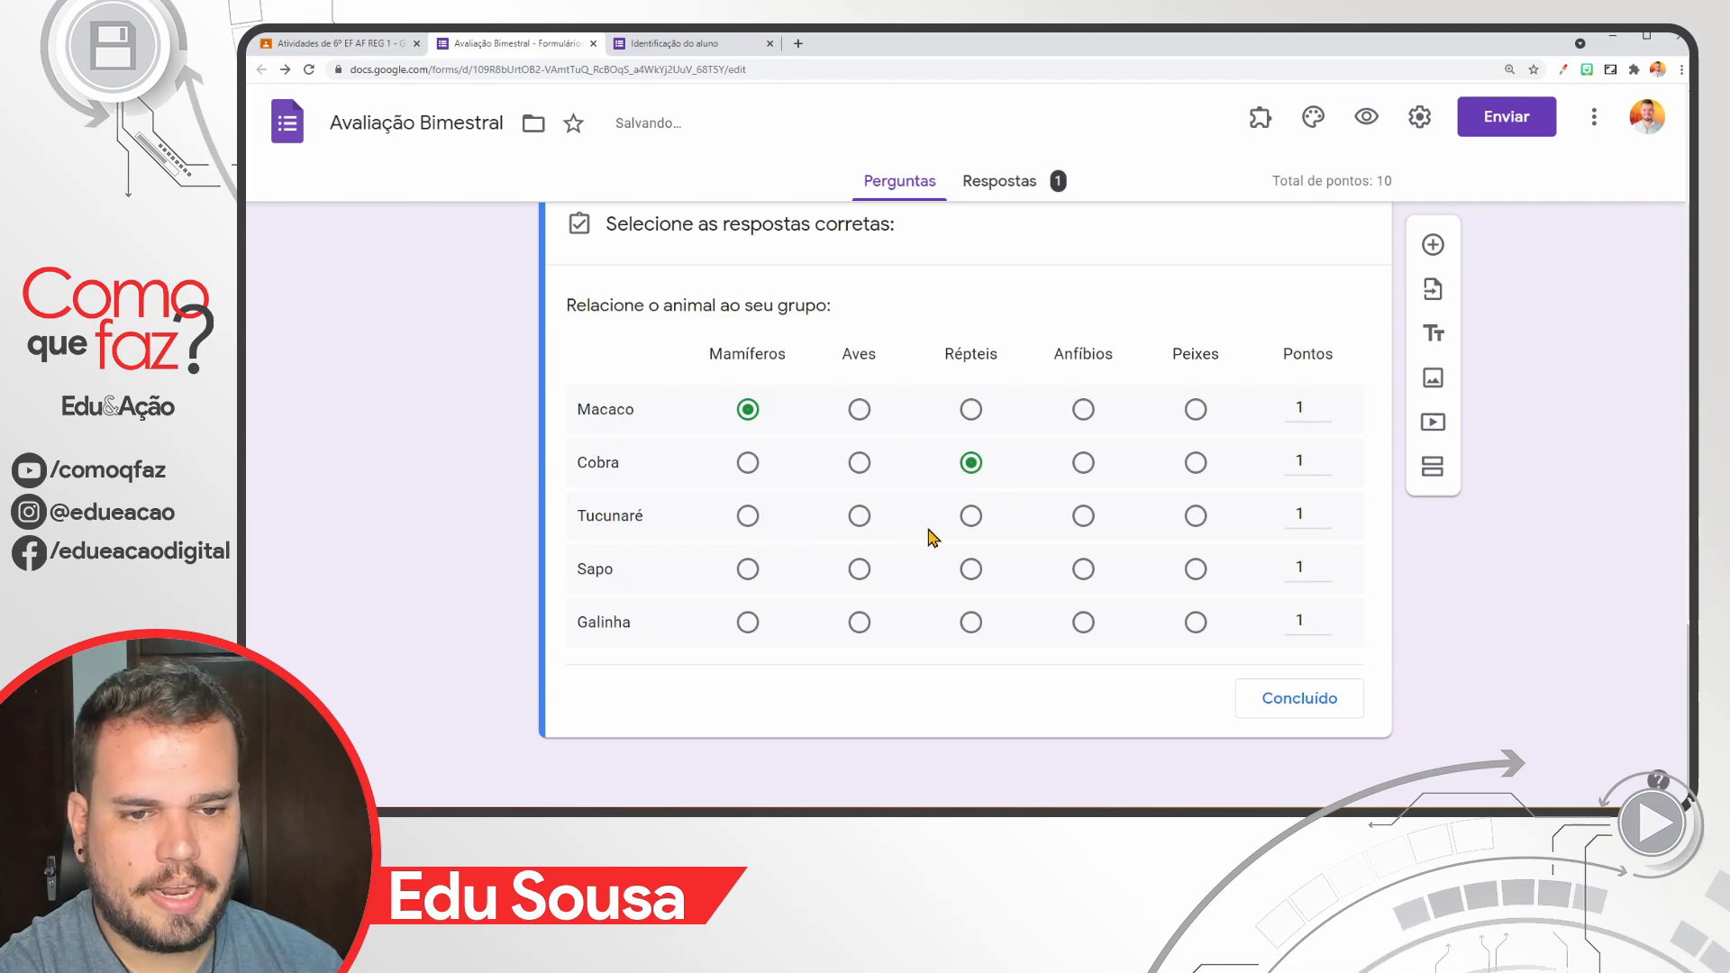
{"action": "left_click", "coordinate": [1195, 515]}
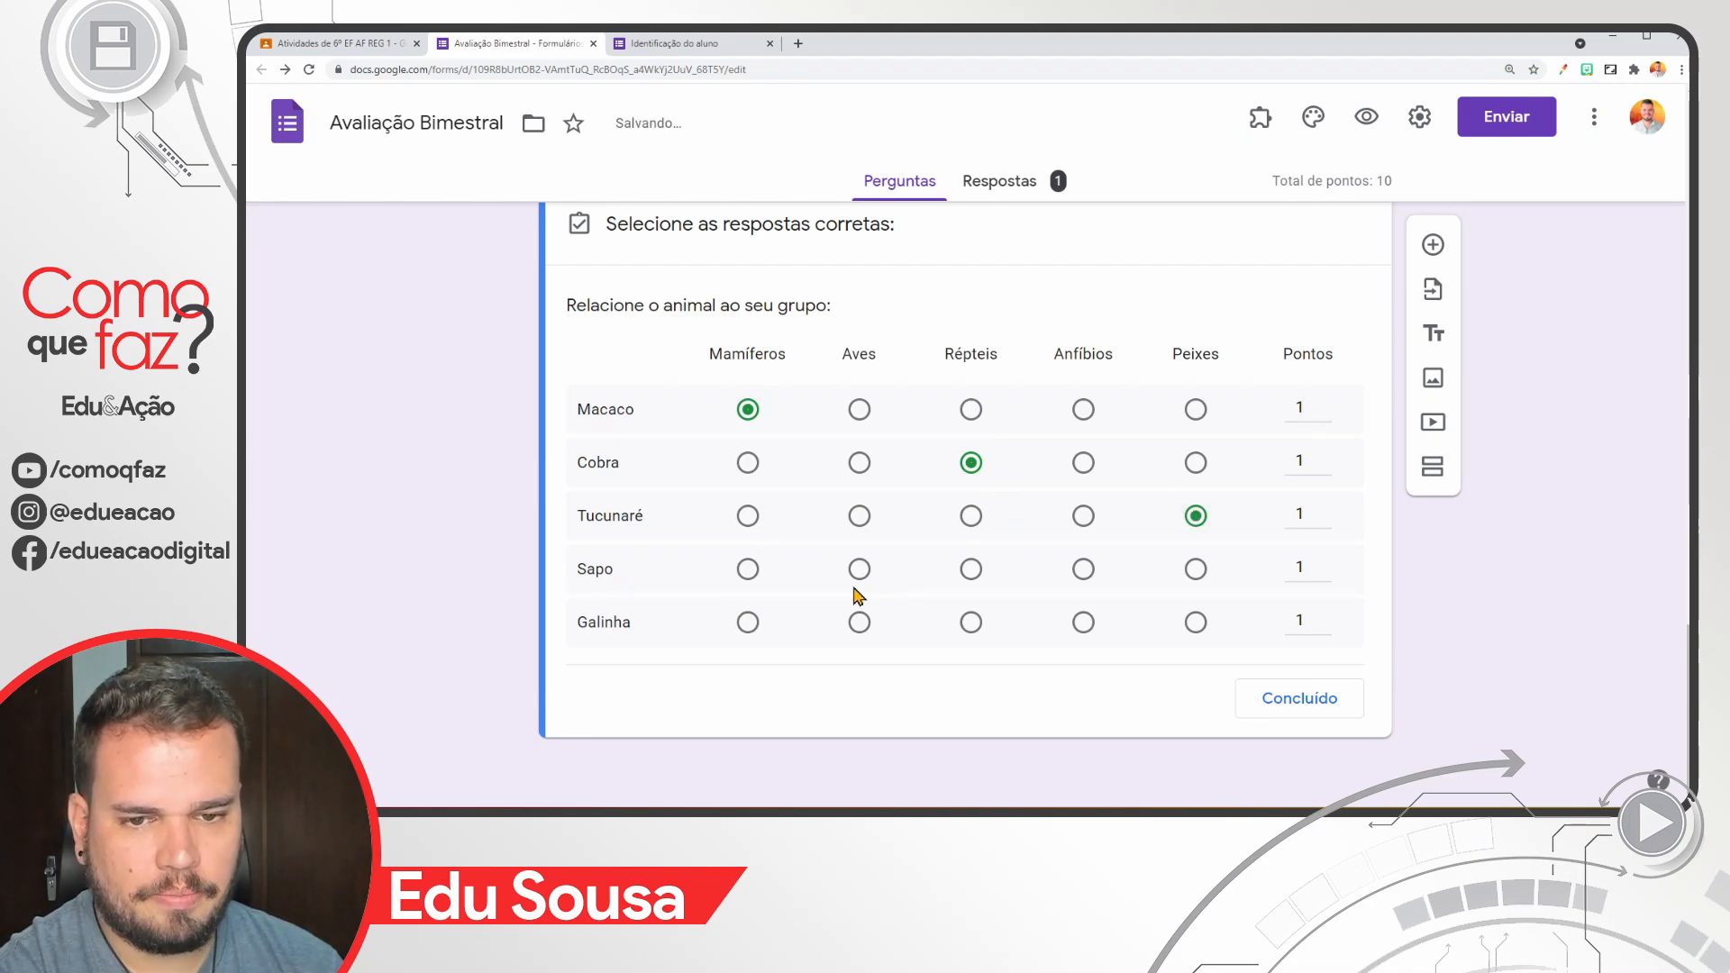
{"action": "left_click", "coordinate": [1083, 568]}
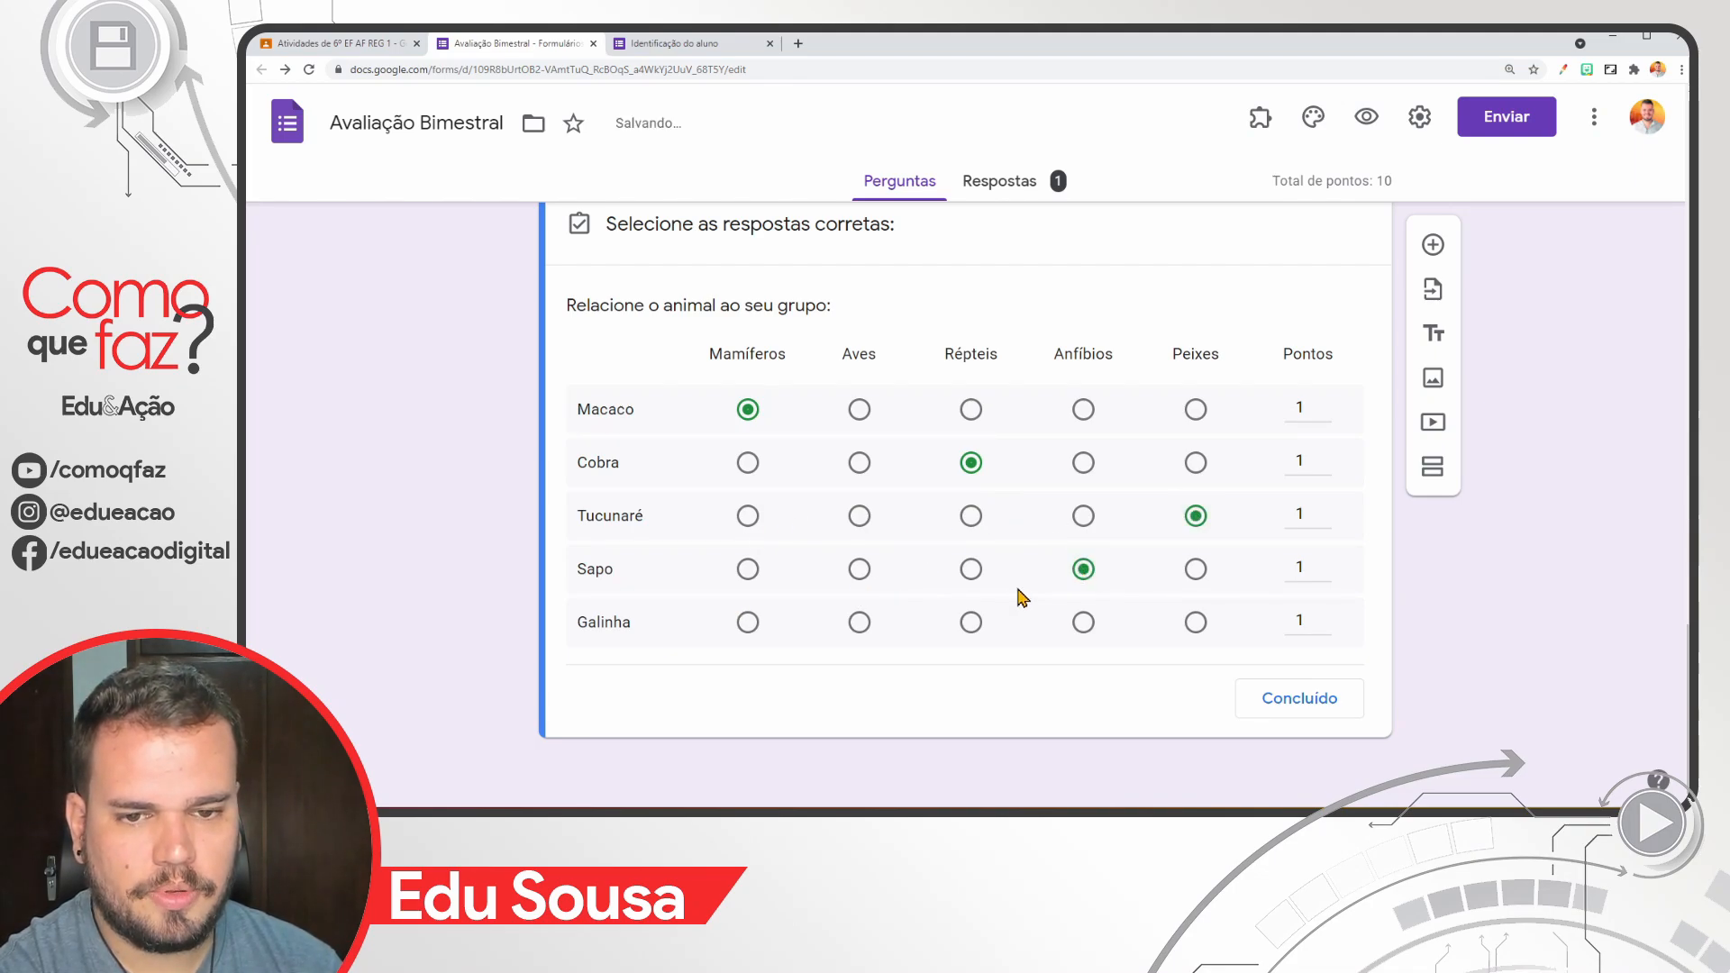
{"action": "left_click", "coordinate": [858, 622]}
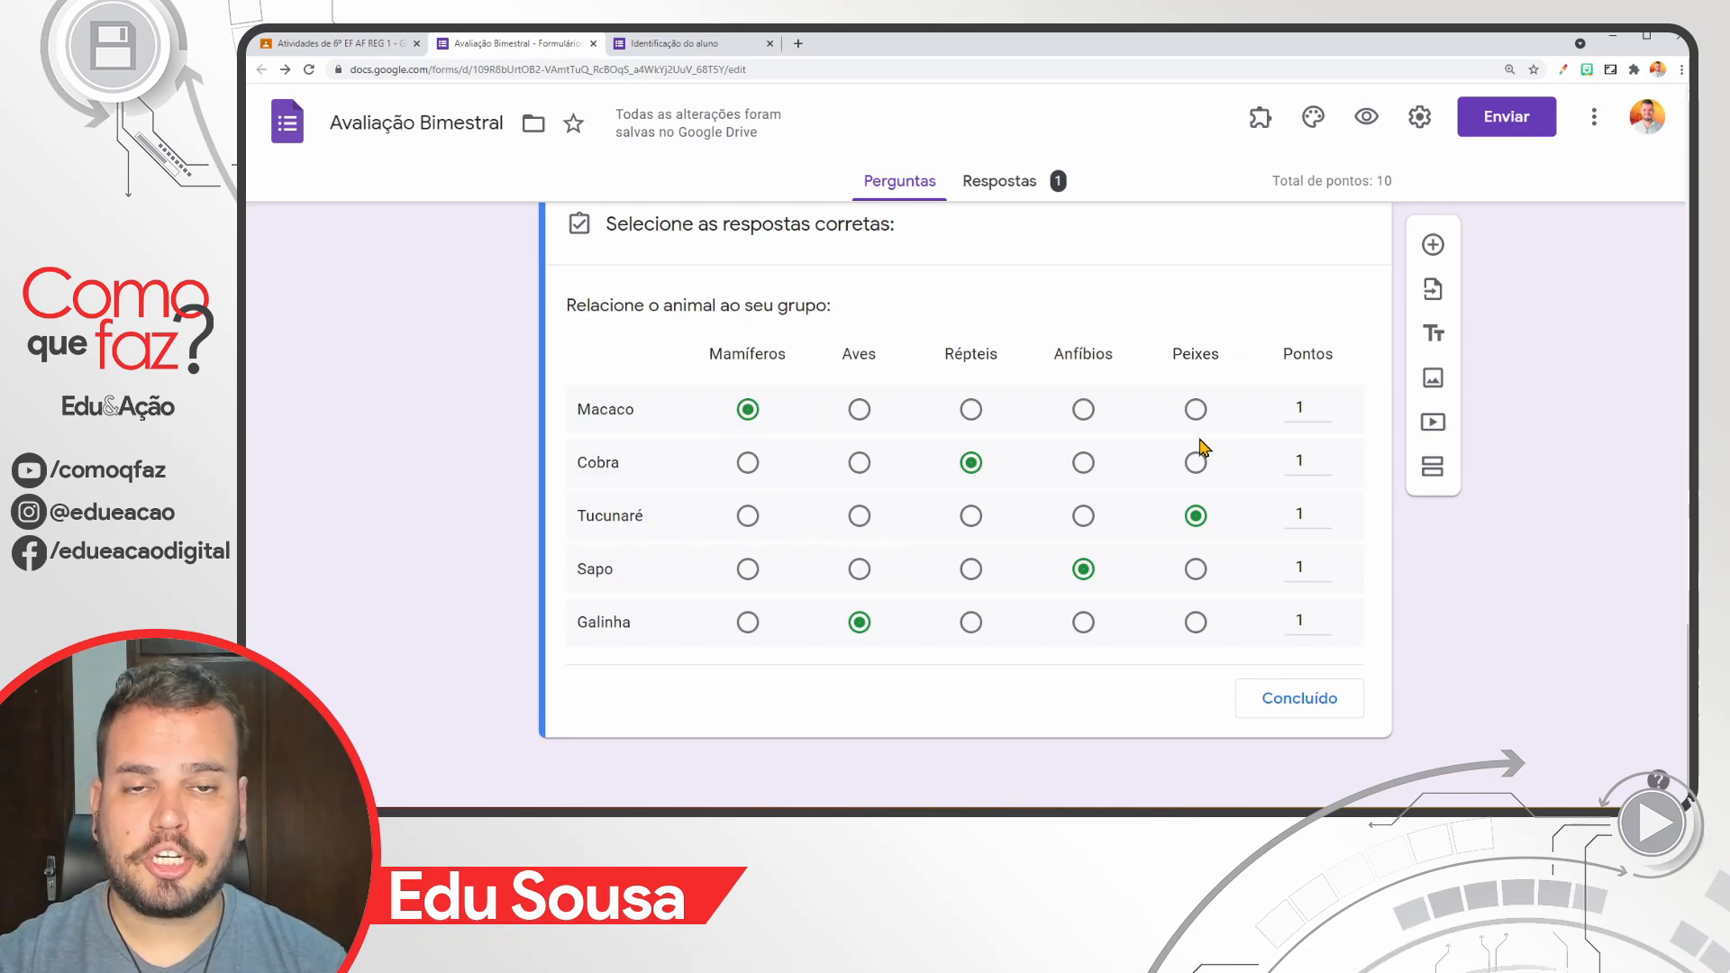
{"action": "left_click", "coordinate": [1302, 700]}
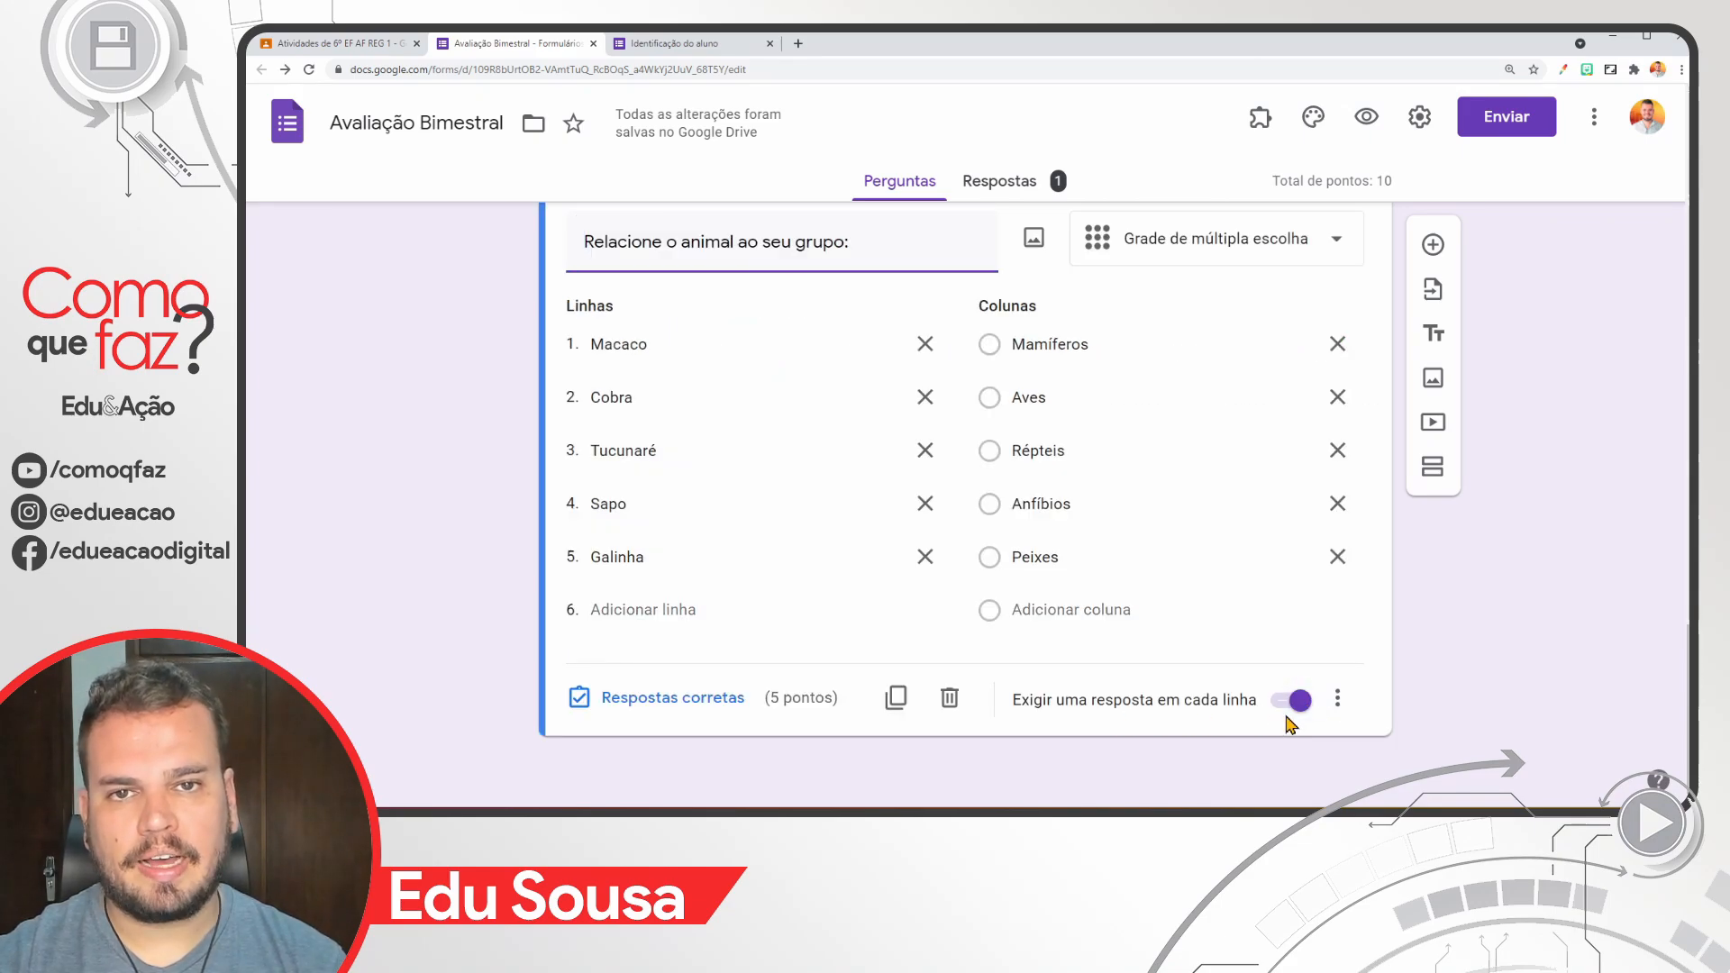
{"action": "left_click", "coordinate": [1339, 699]}
{"action": "left_click", "coordinate": [1339, 700]}
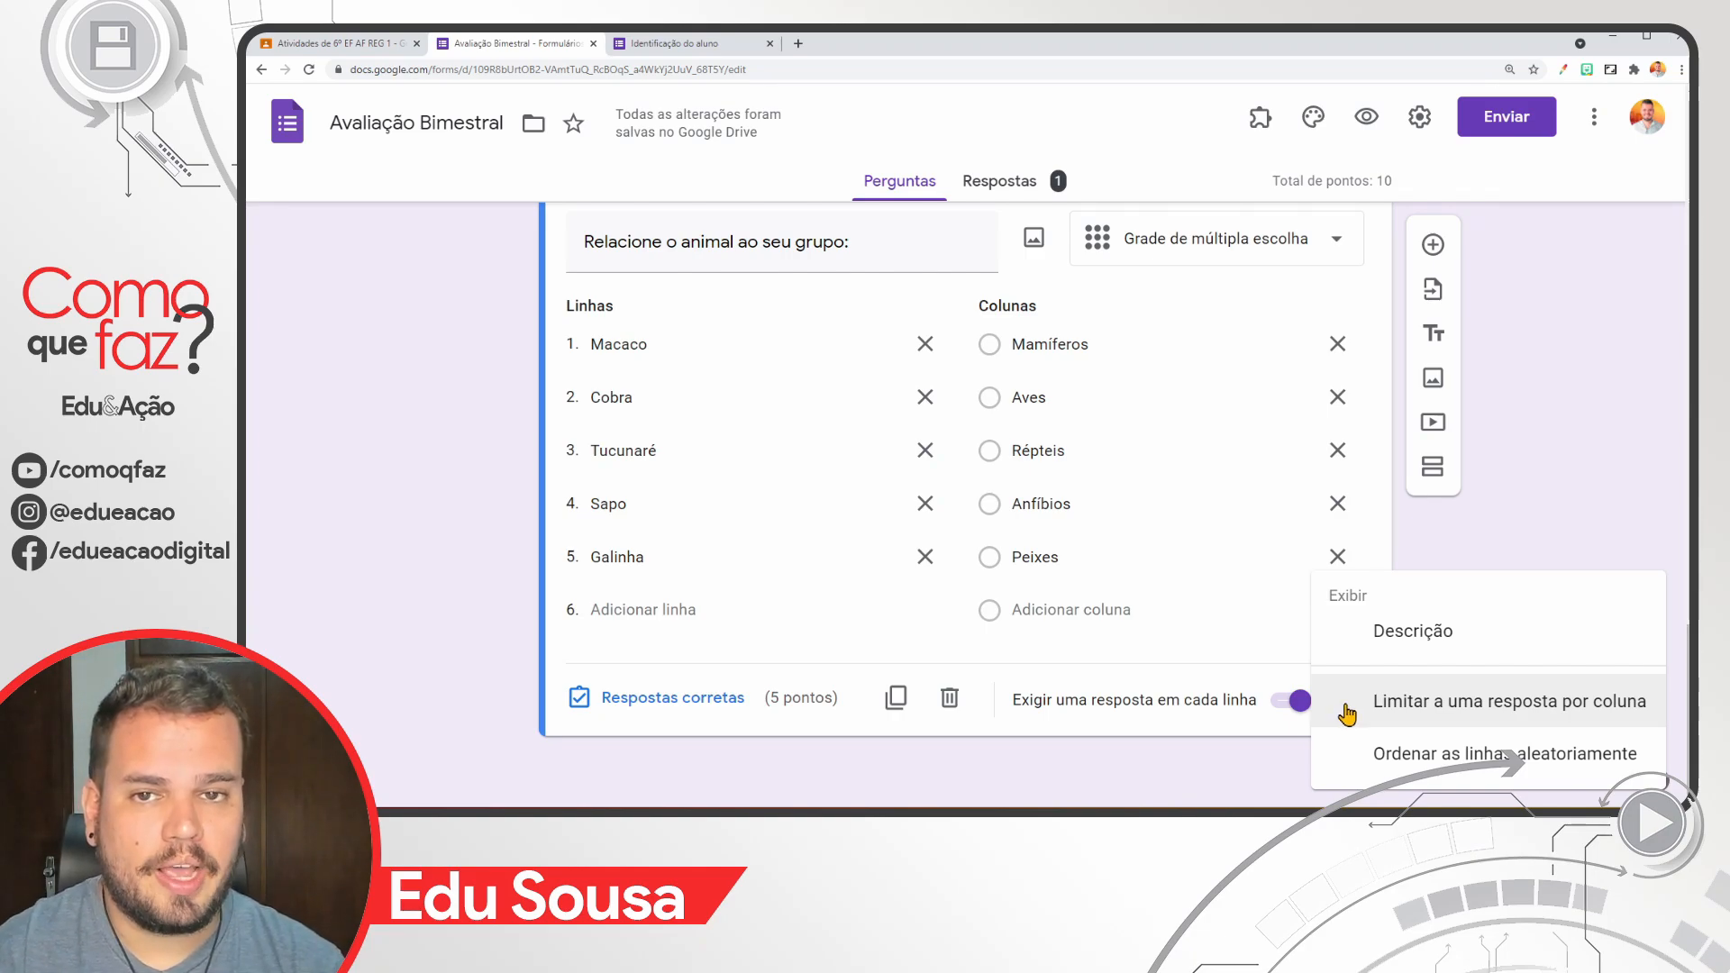
{"action": "left_click", "coordinate": [1247, 758]}
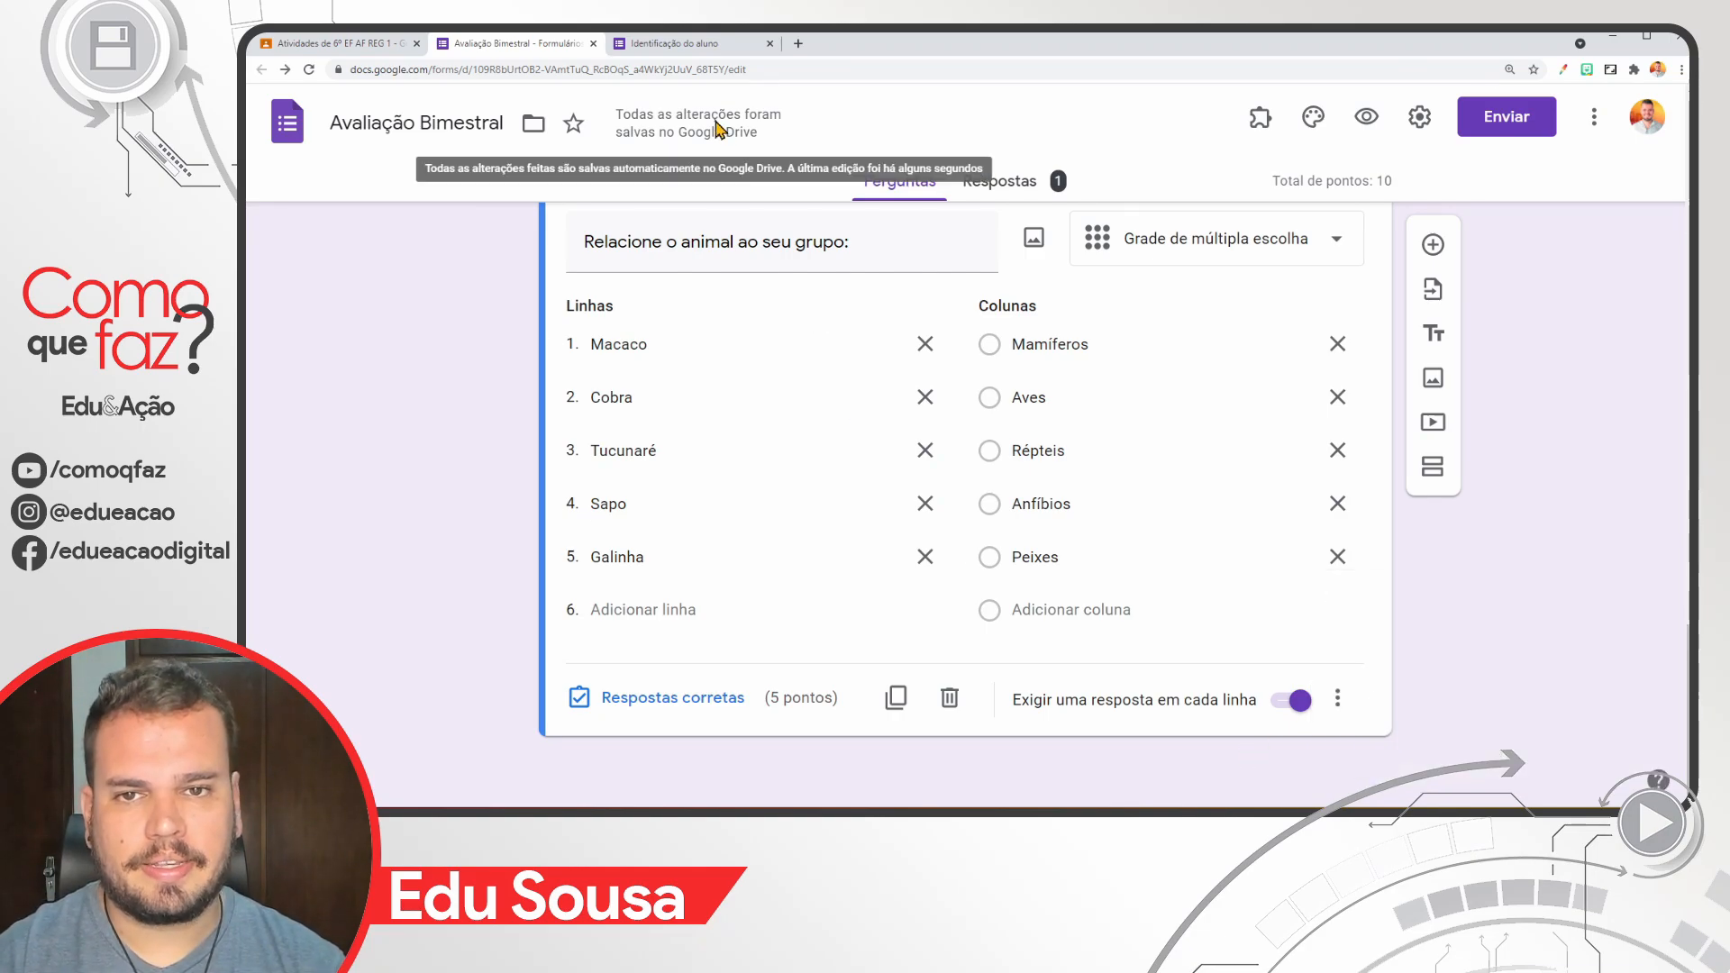
Step: Mark Cobra, Tucunaré, Sapo and Galinha as Mamíferos in the preview grid to test repeated answers in one column
{"action": "left_click", "coordinate": [670, 52]}
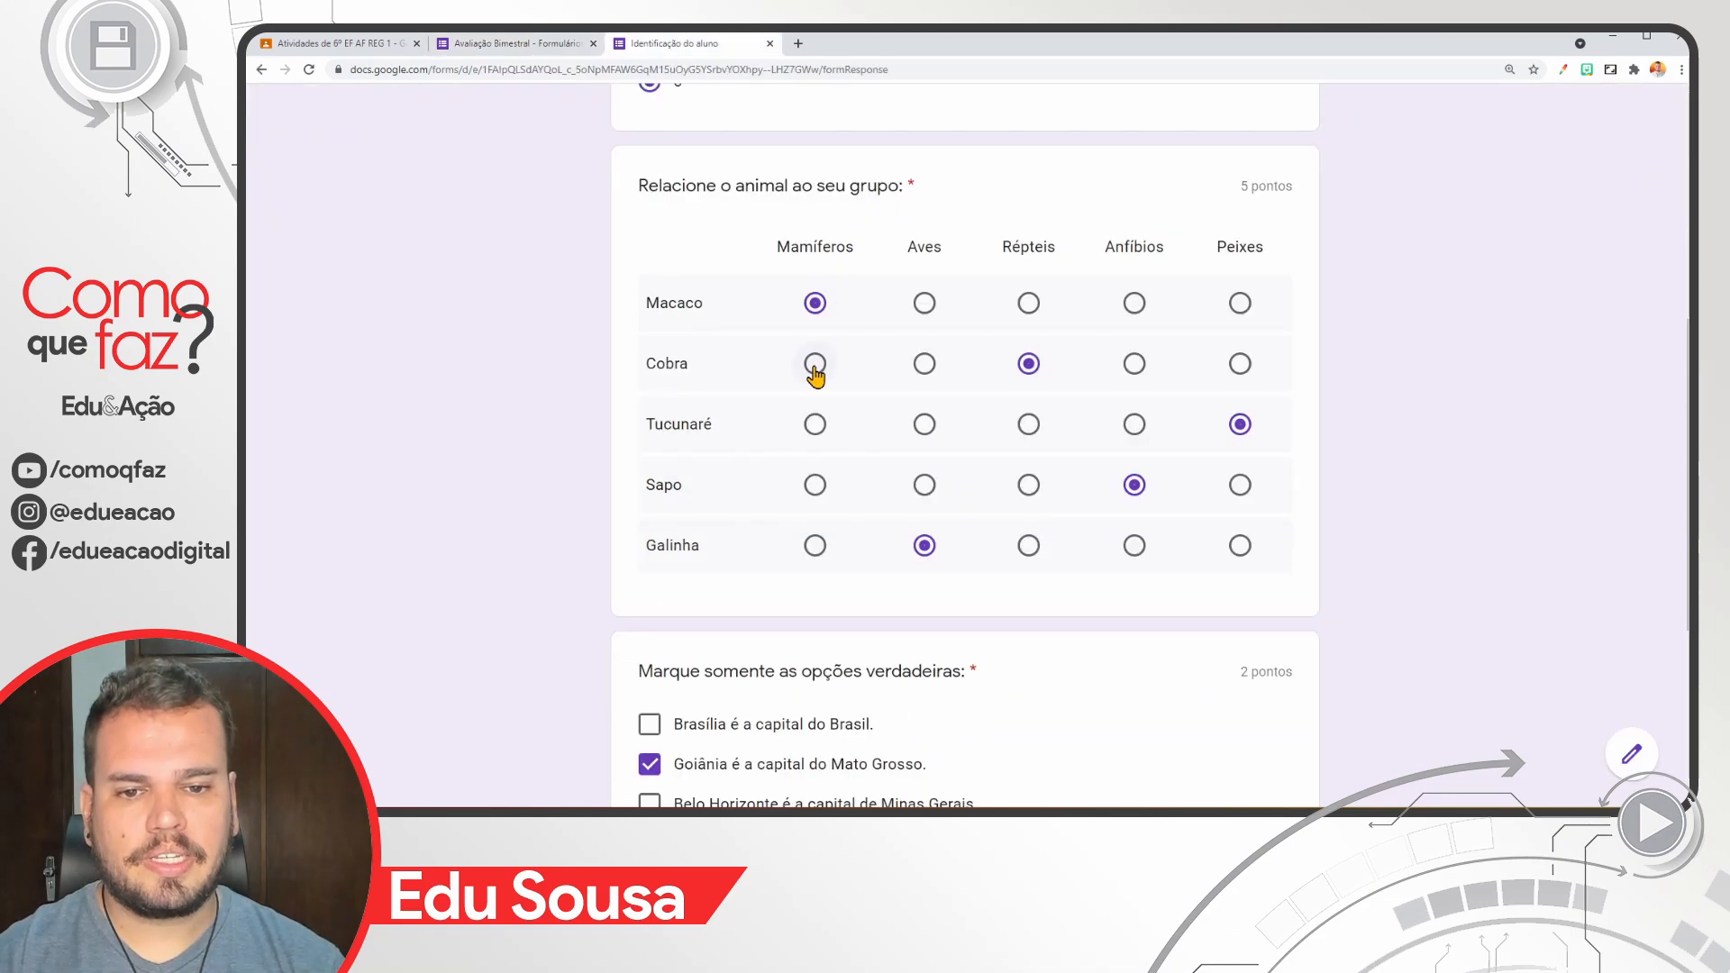
{"action": "left_click", "coordinate": [814, 365]}
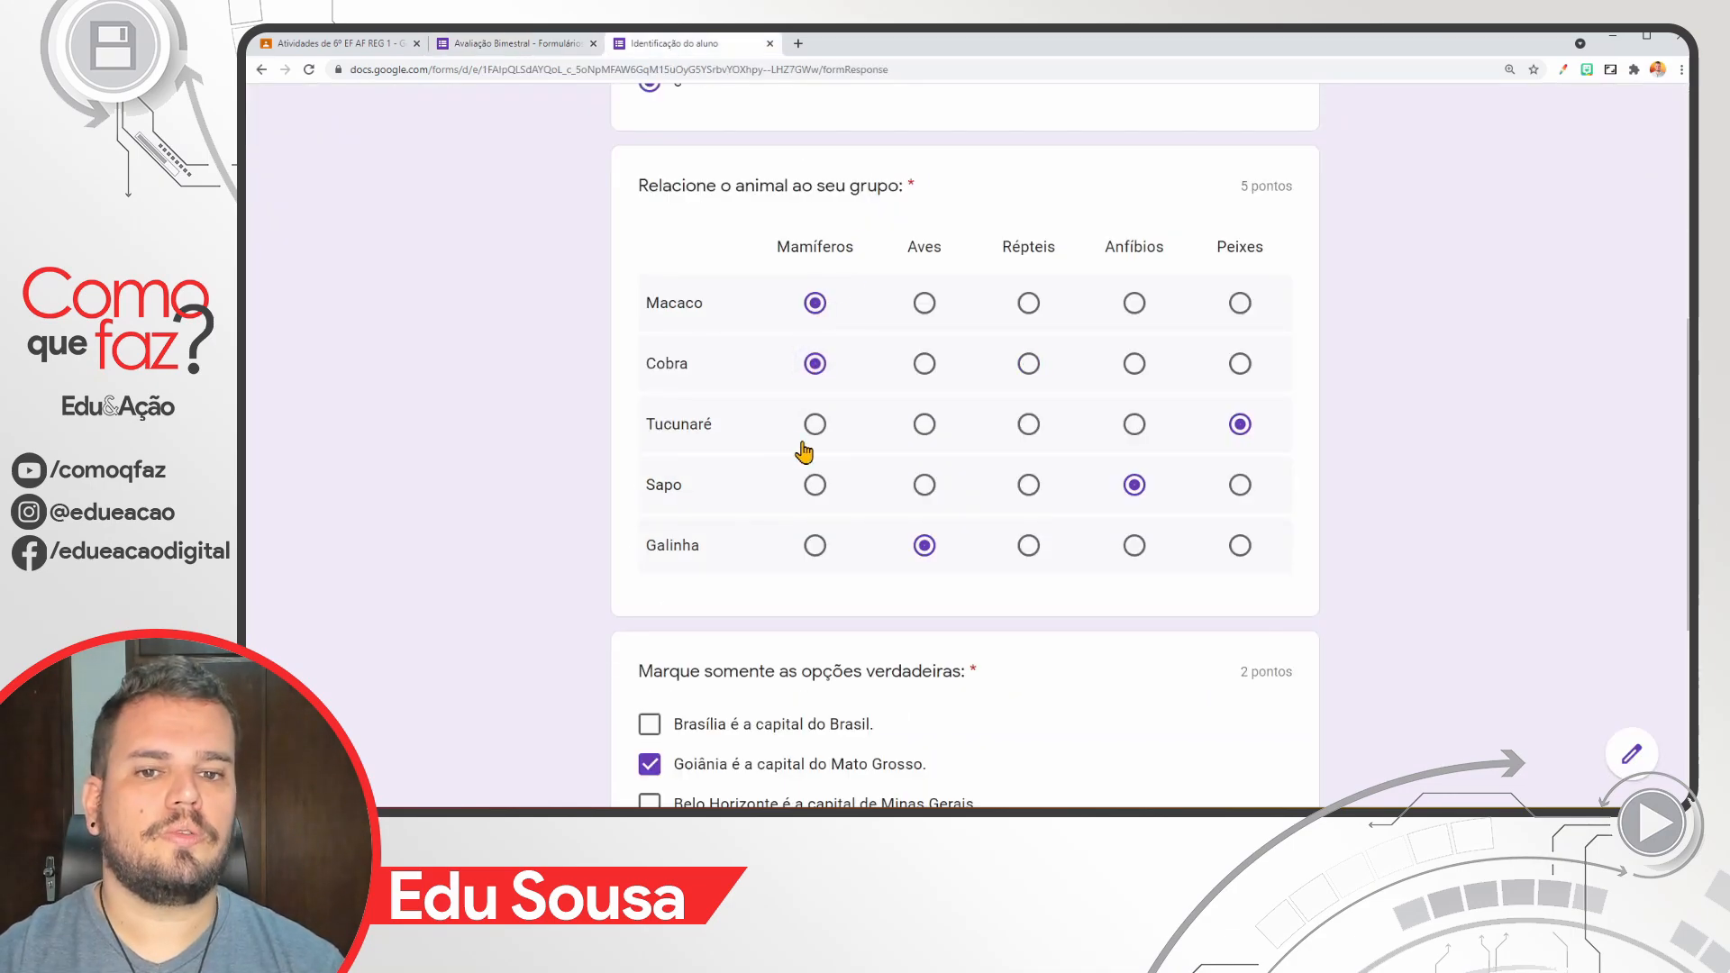
{"action": "left_click", "coordinate": [815, 424]}
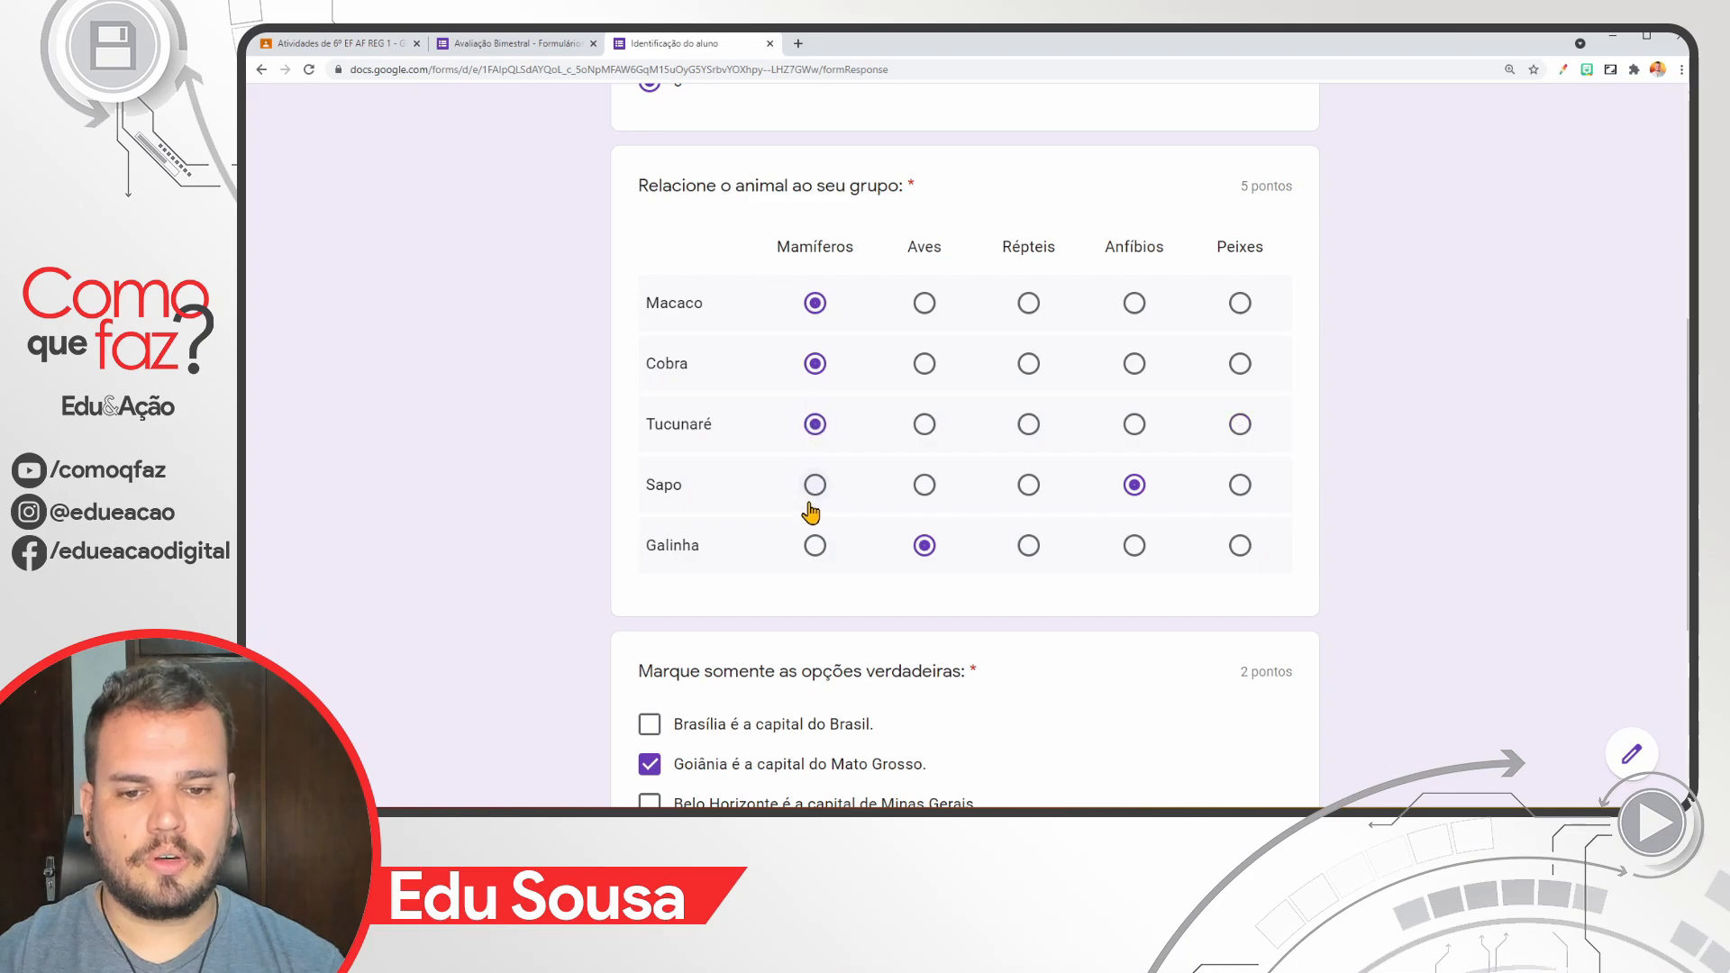
{"action": "left_click", "coordinate": [815, 485]}
{"action": "left_click", "coordinate": [814, 550]}
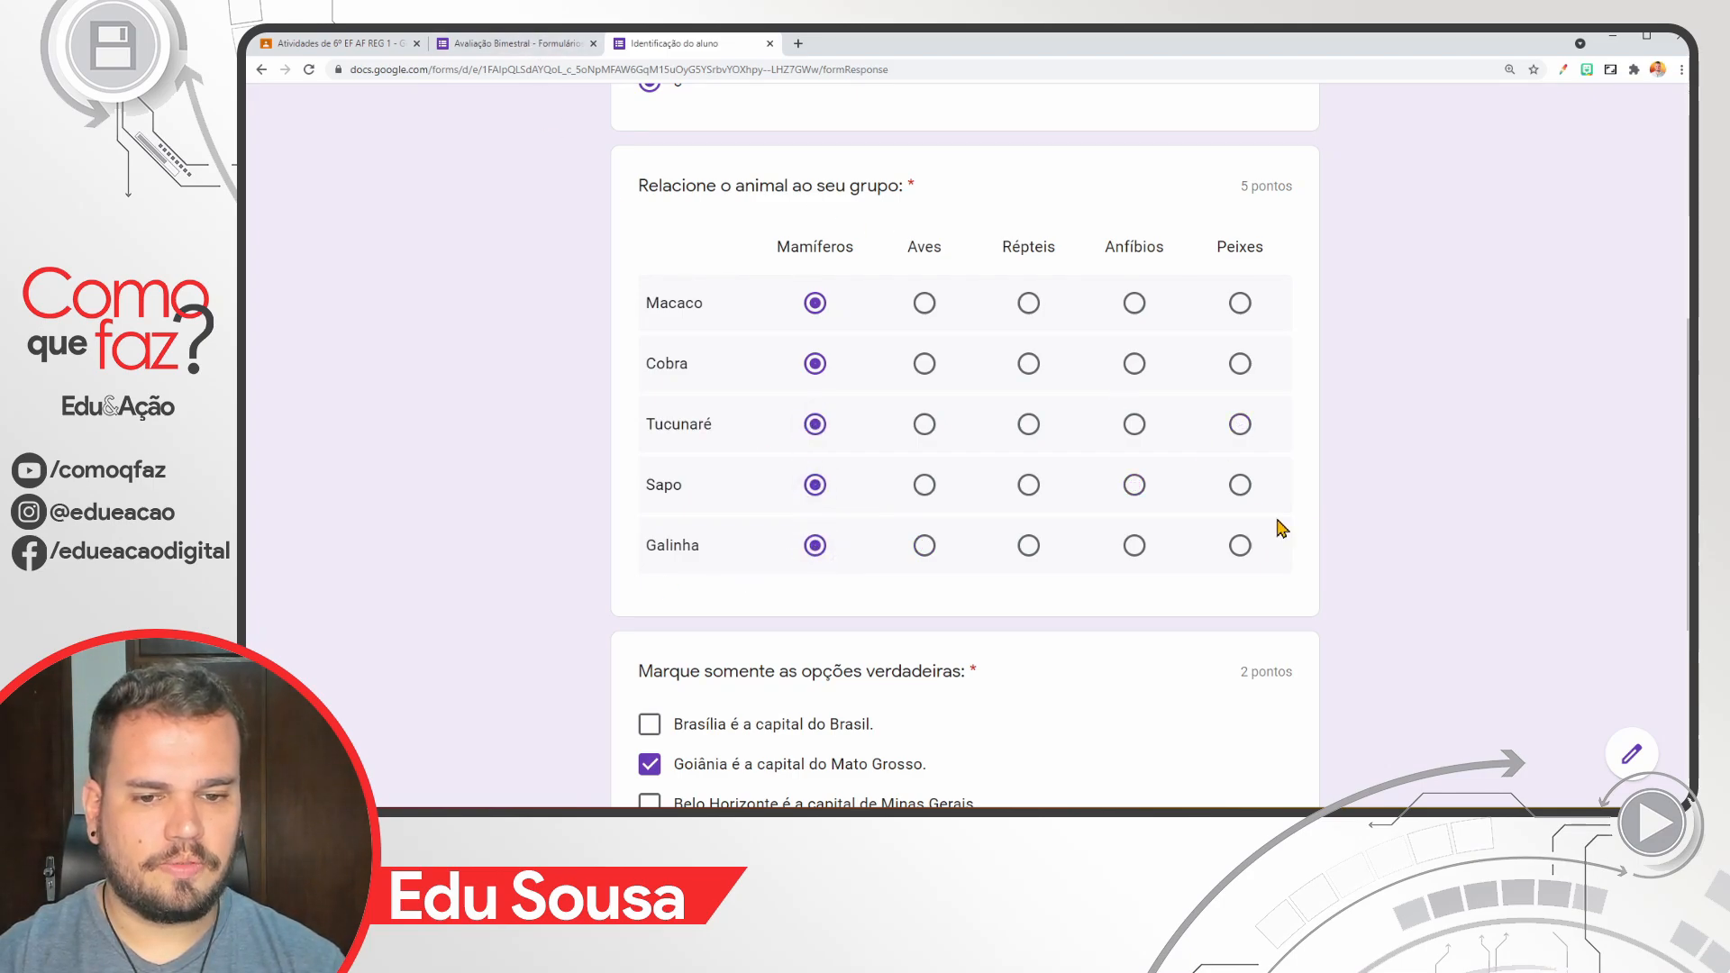
Step: Enable the "Limitar a uma resposta por coluna" option for the animal grid question in the editor
{"action": "left_click", "coordinate": [528, 45]}
{"action": "left_click", "coordinate": [1337, 700]}
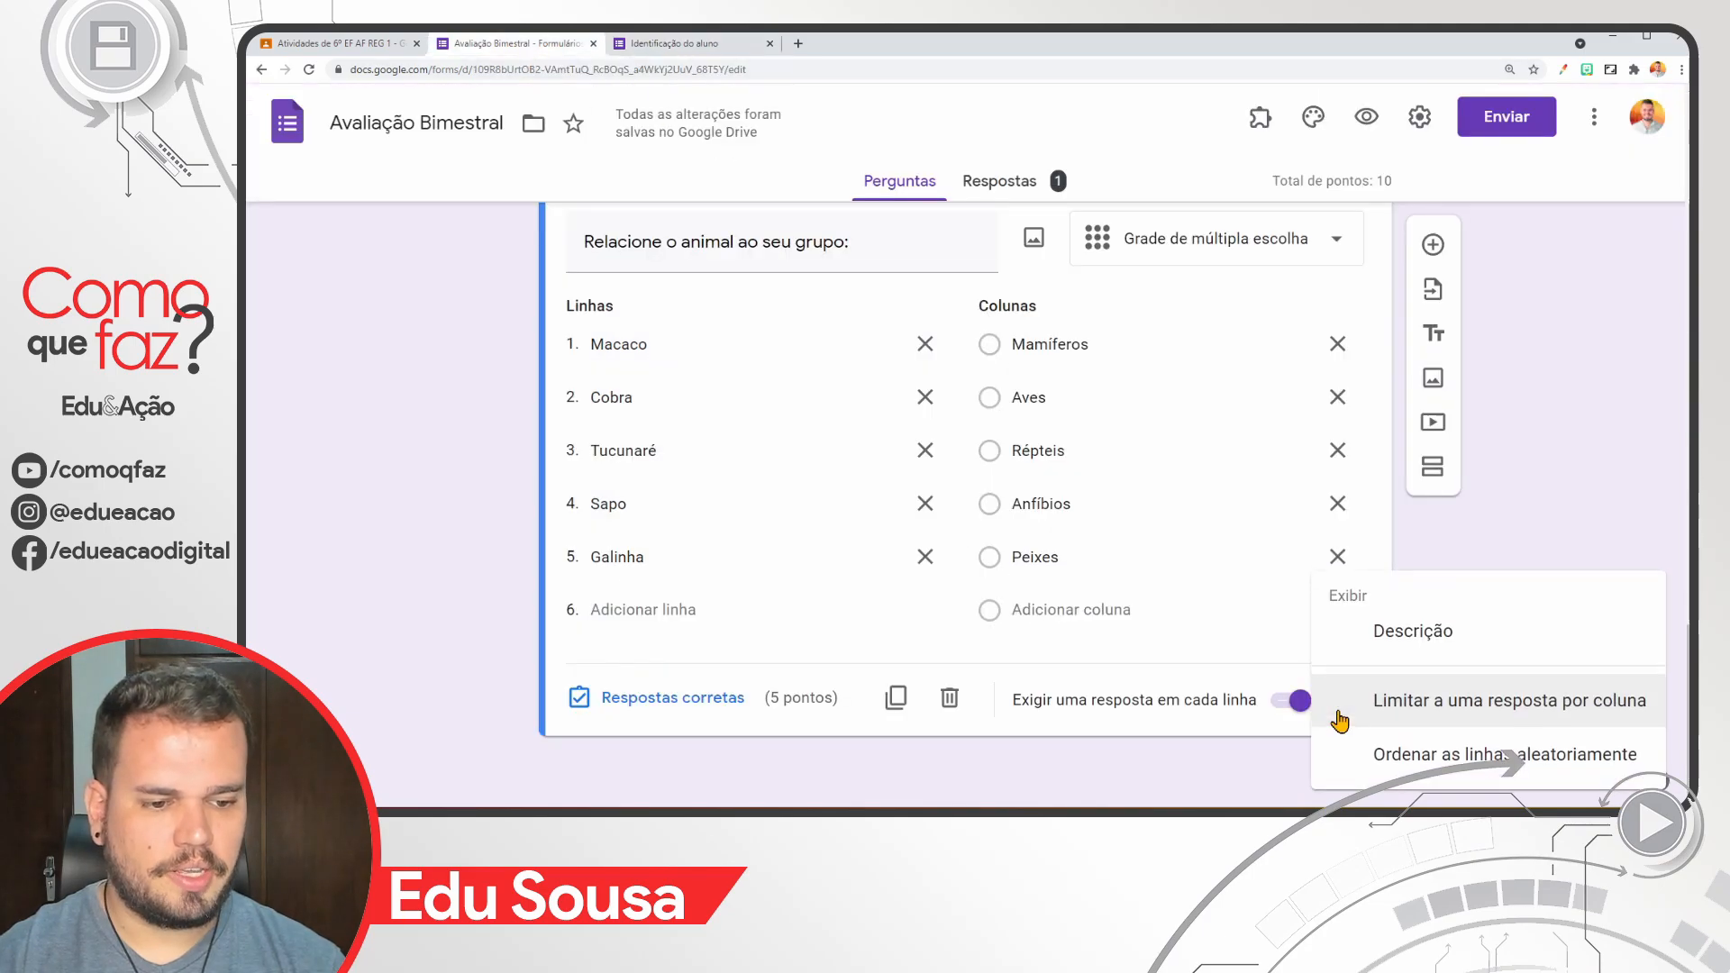
{"action": "left_click", "coordinate": [1350, 712]}
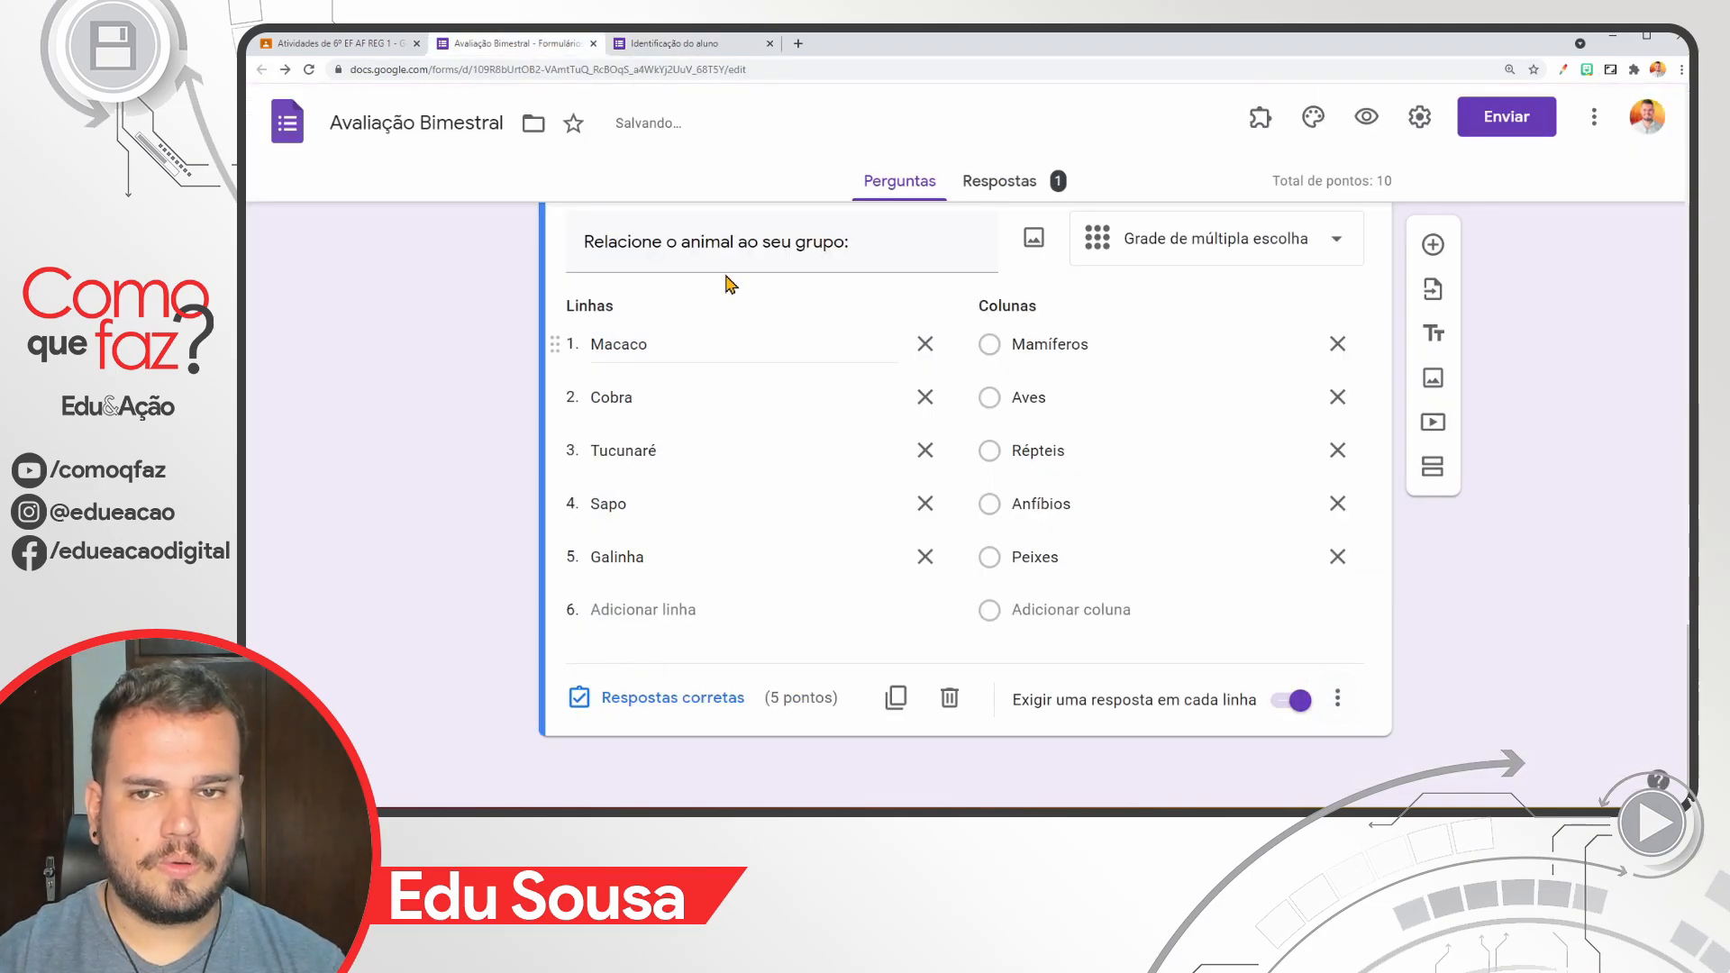
Step: Test the column limit in the preview with Cobra–Aves, Tucunaré–Répteis, Sapo–Anfíbios and Galinha–Peixes, and switch Sapo back to Mamíferos
{"action": "key", "text": "ctrl+Tab"}
{"action": "left_click", "coordinate": [924, 512]}
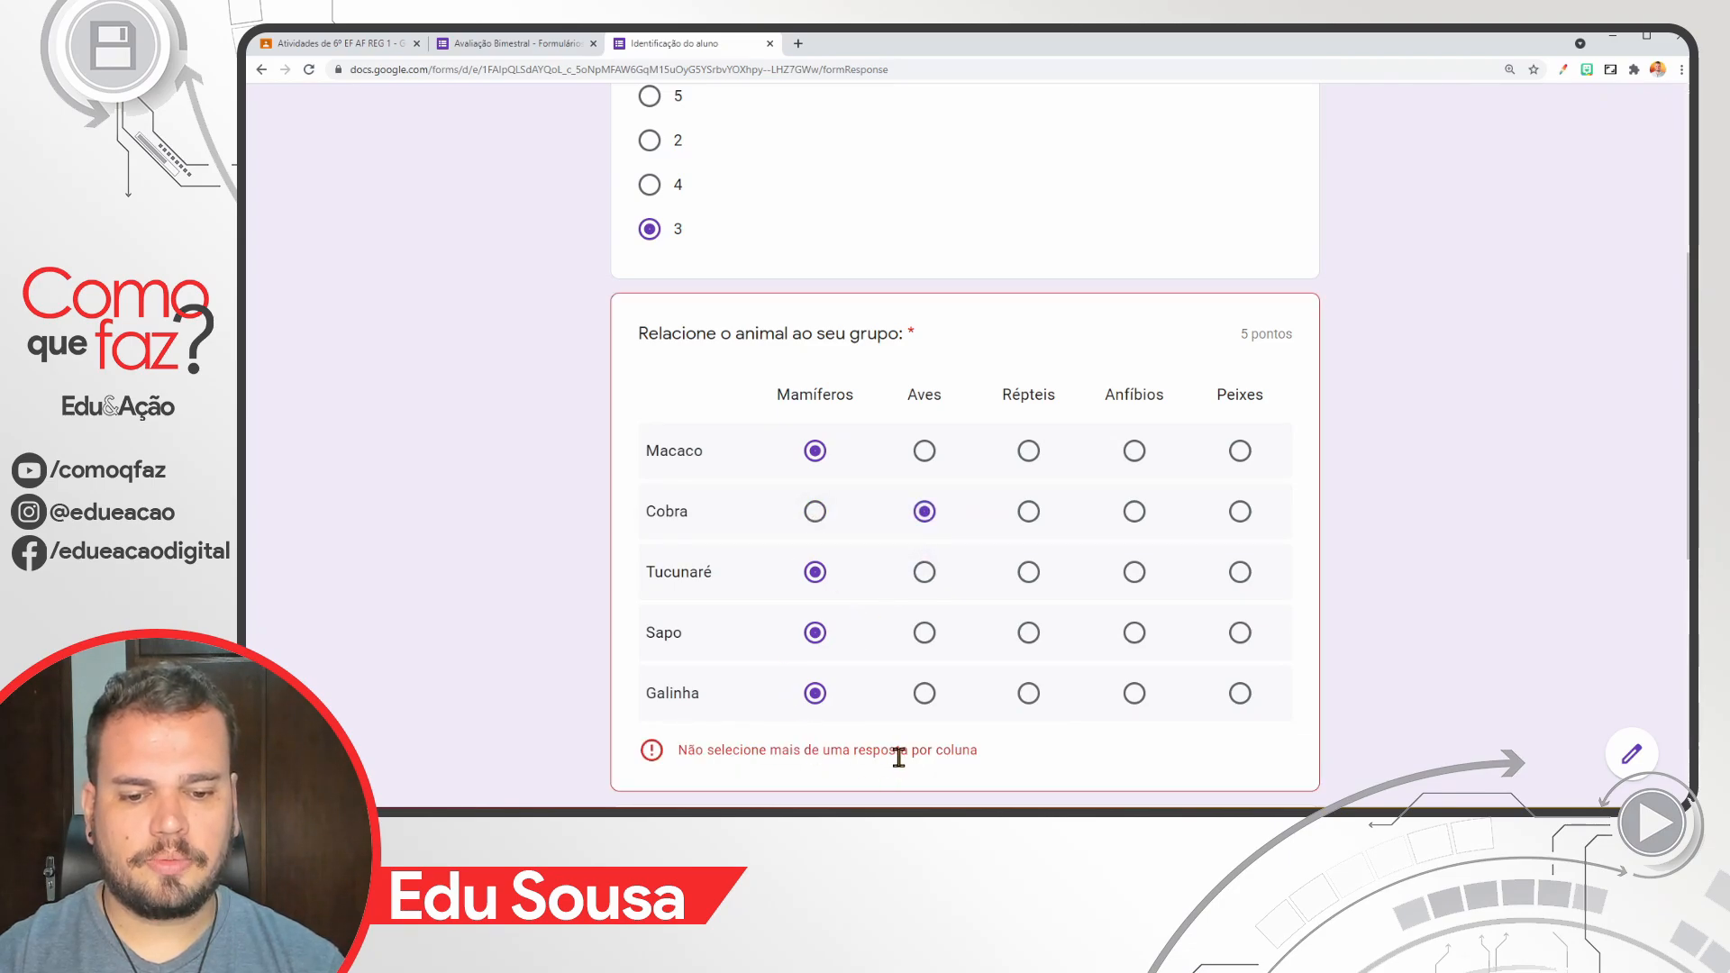
{"action": "left_click", "coordinate": [1028, 572]}
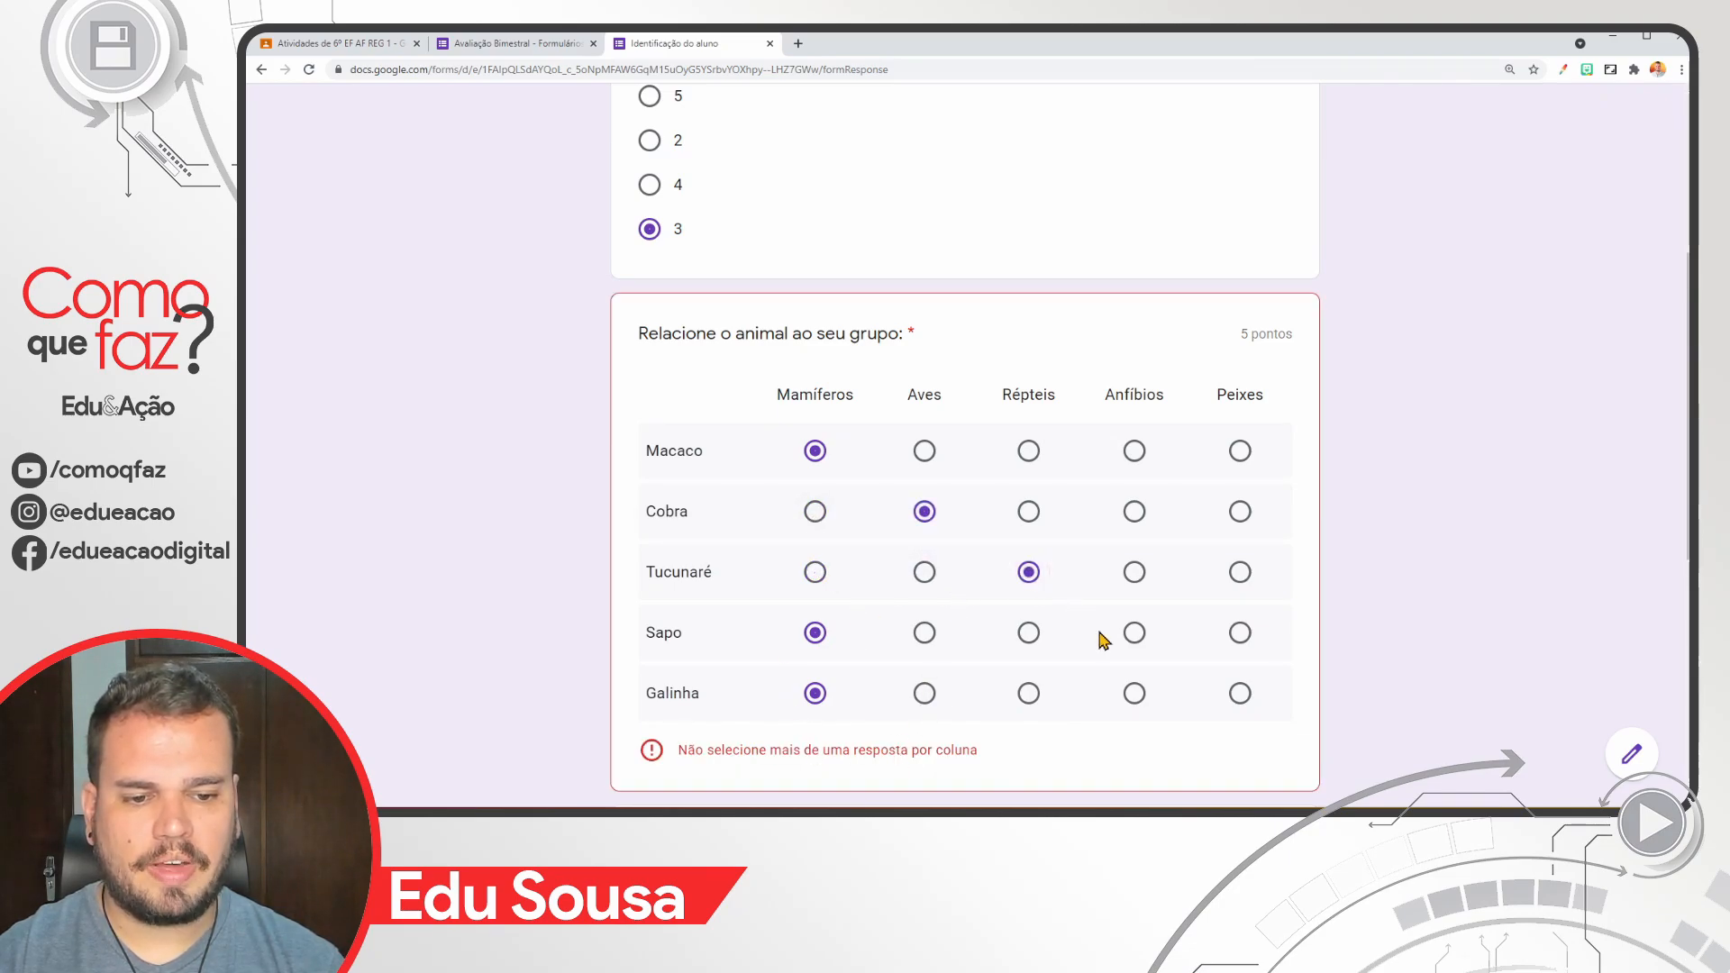
{"action": "left_click", "coordinate": [1134, 633]}
{"action": "left_click", "coordinate": [1240, 693]}
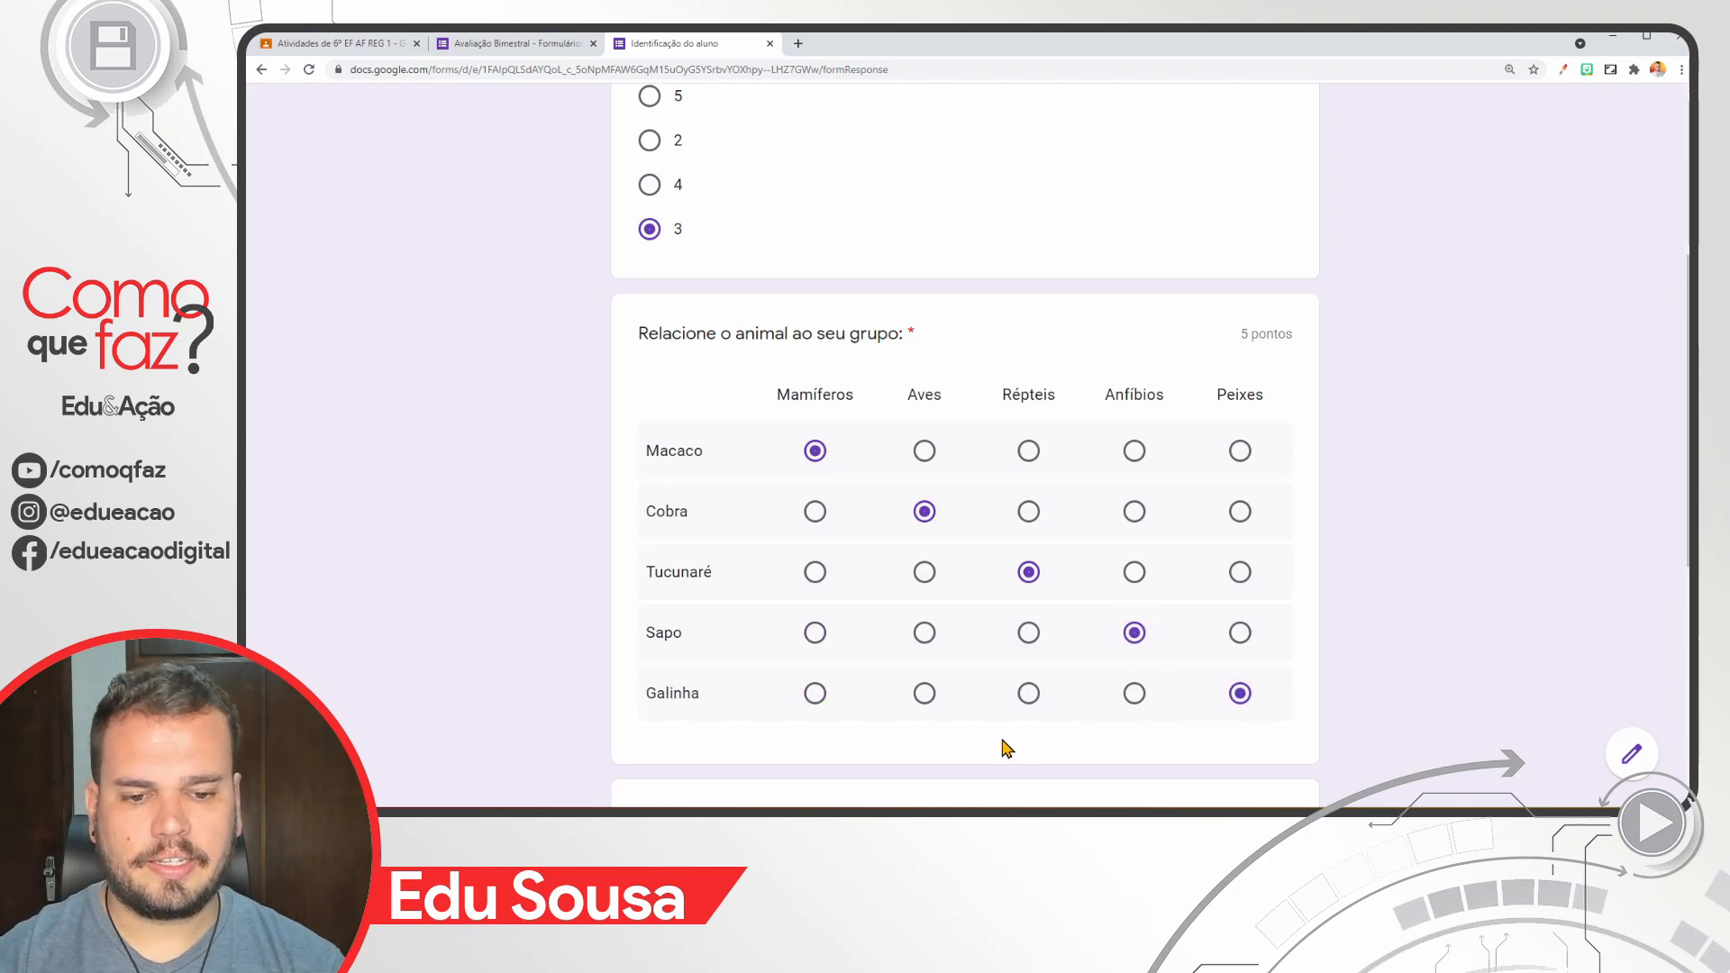
{"action": "left_click", "coordinate": [816, 633]}
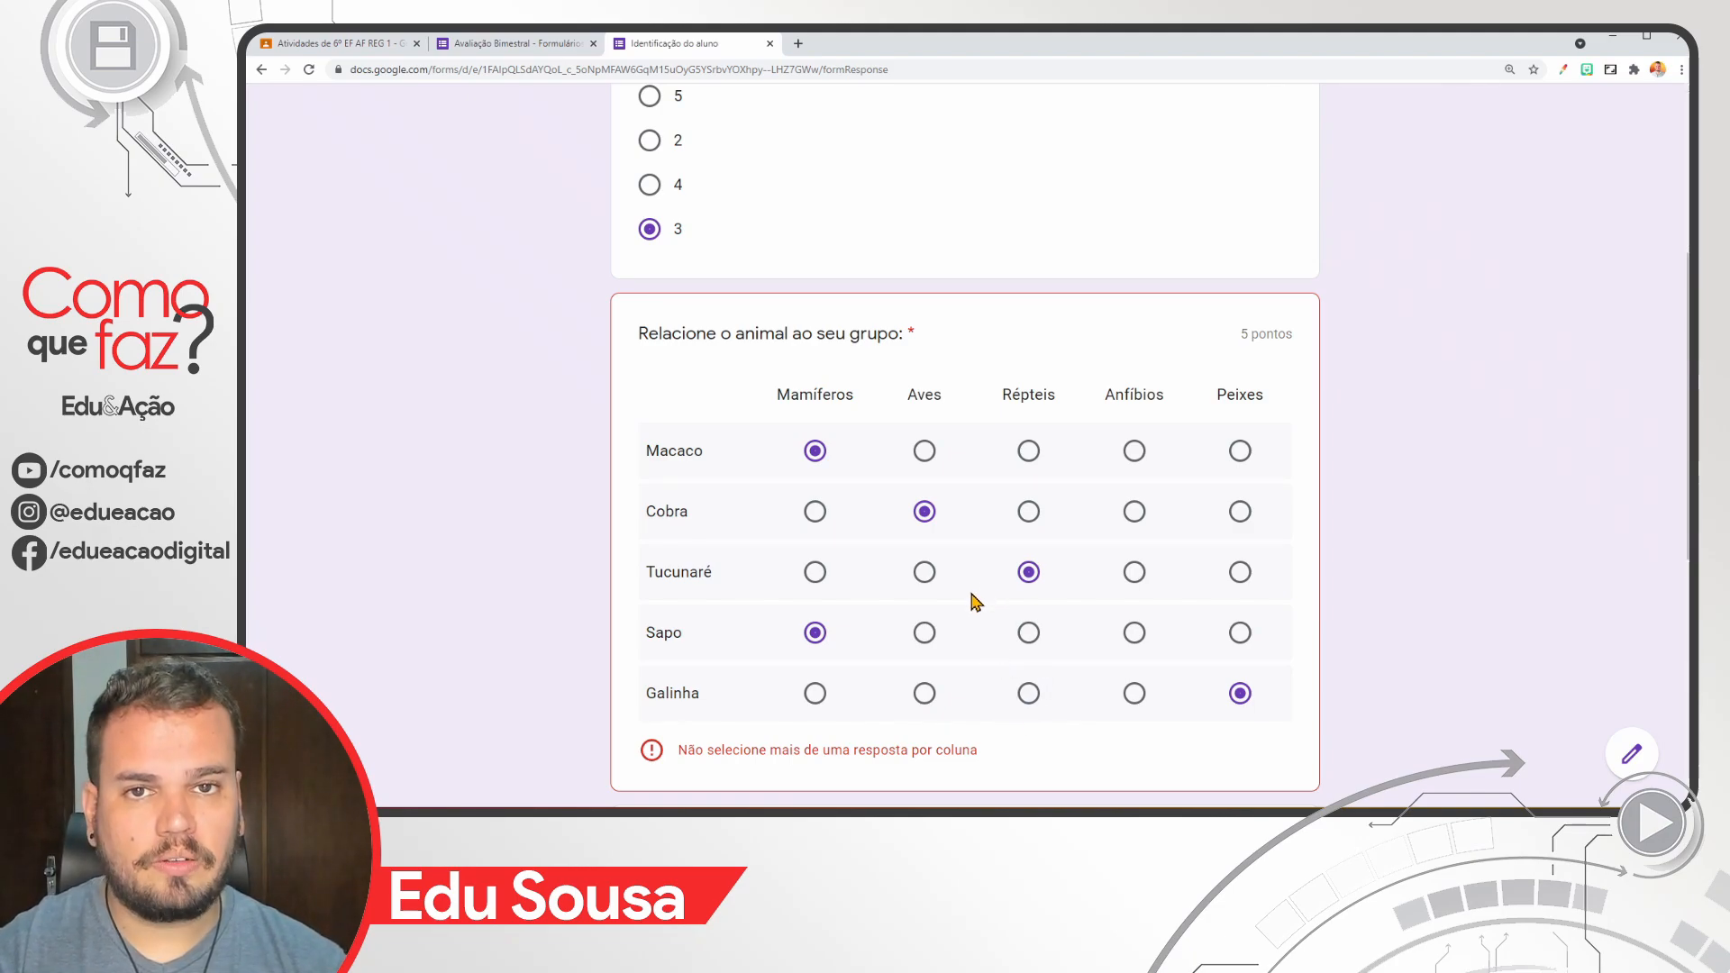
Step: Turn off the "Limitar a uma resposta por coluna" option for the animal grid question in the editor
{"action": "left_click", "coordinate": [517, 45]}
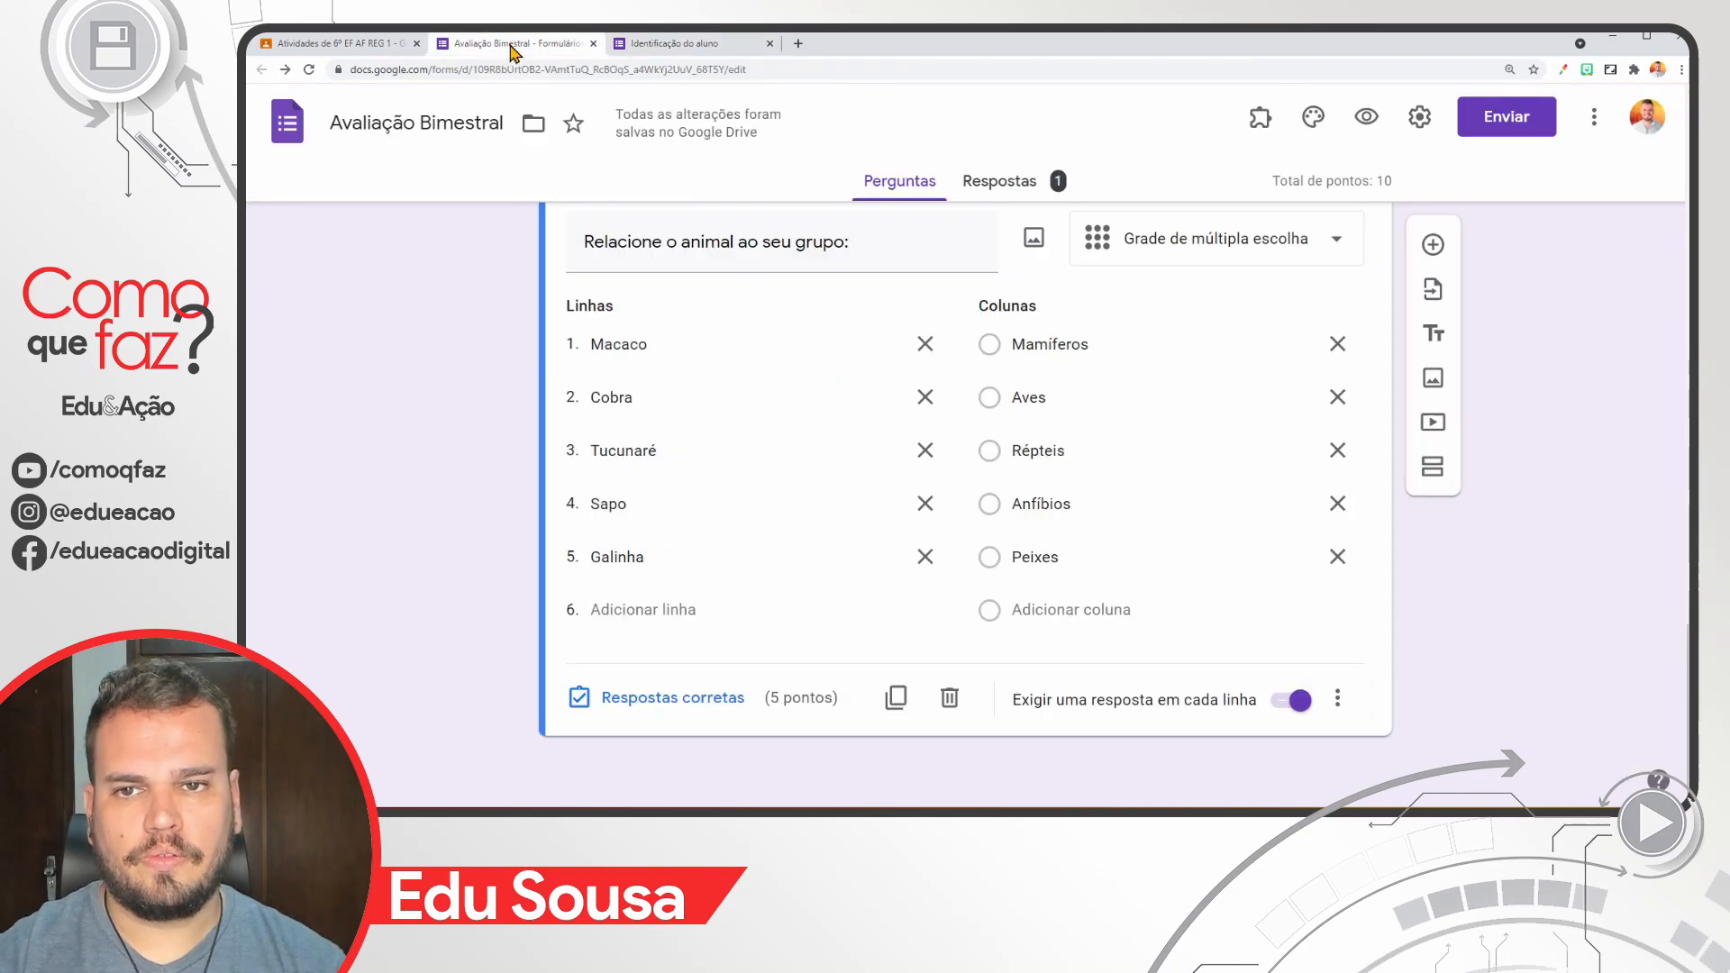
{"action": "left_click", "coordinate": [1338, 700]}
{"action": "left_click", "coordinate": [1342, 710]}
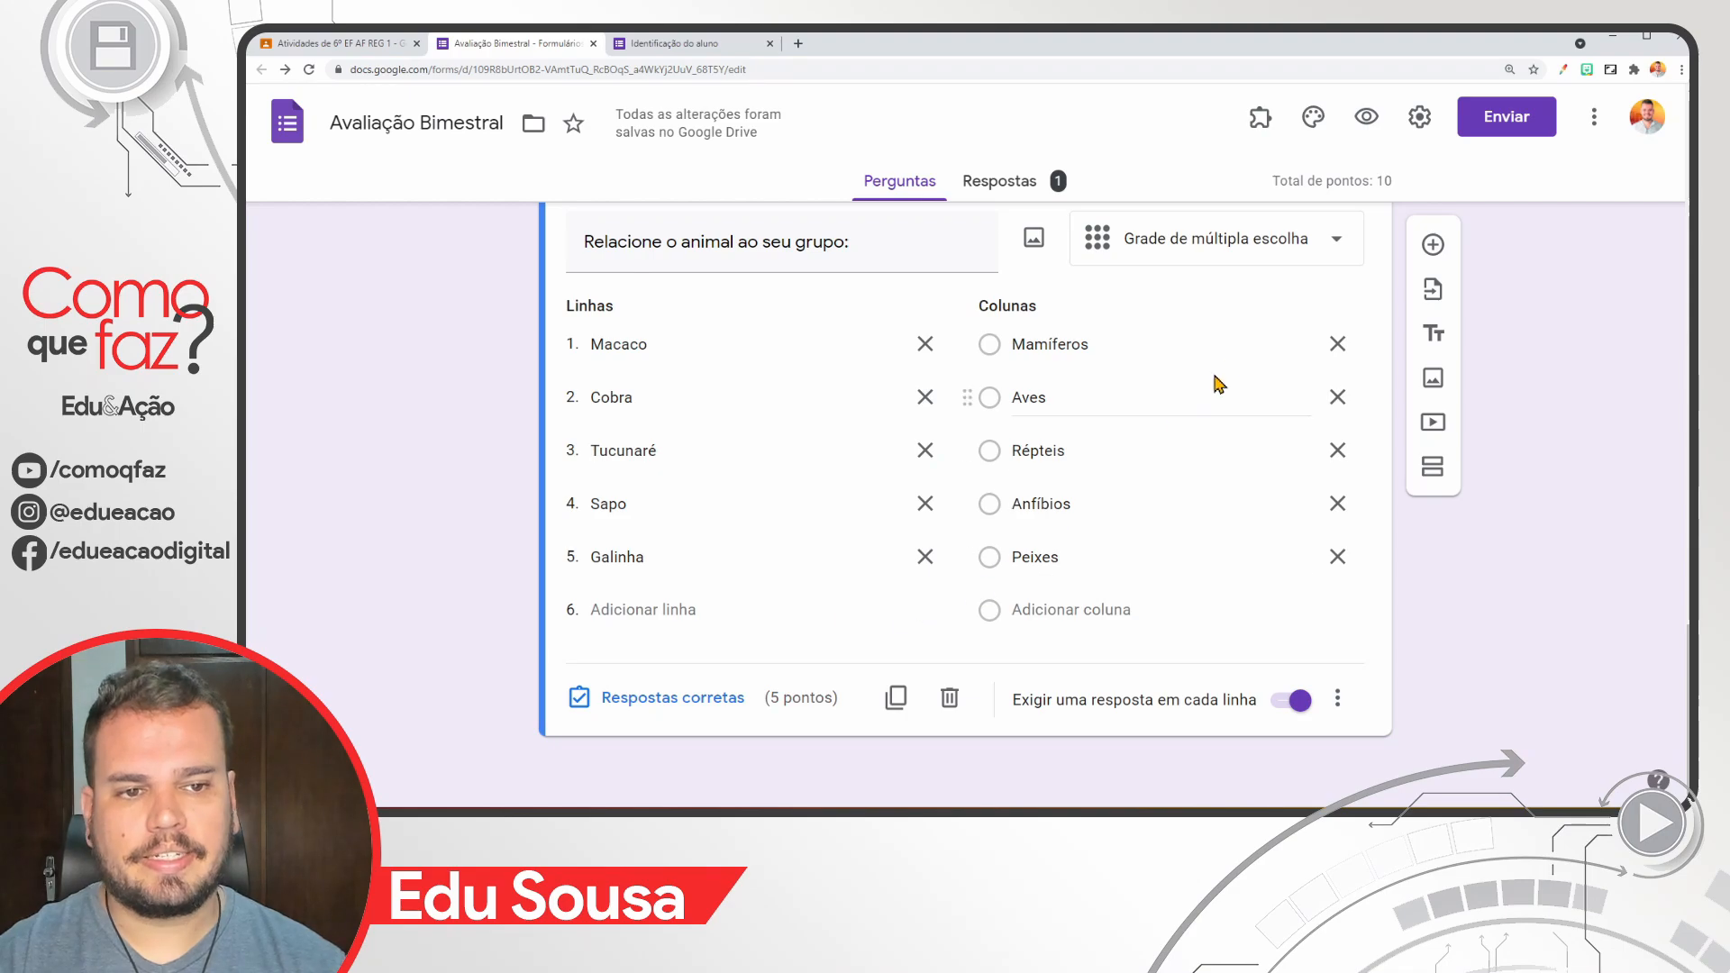
Step: Duplicate the animal grid question and change the copy to the Grade da caixa de seleção type
{"action": "left_click", "coordinate": [896, 698]}
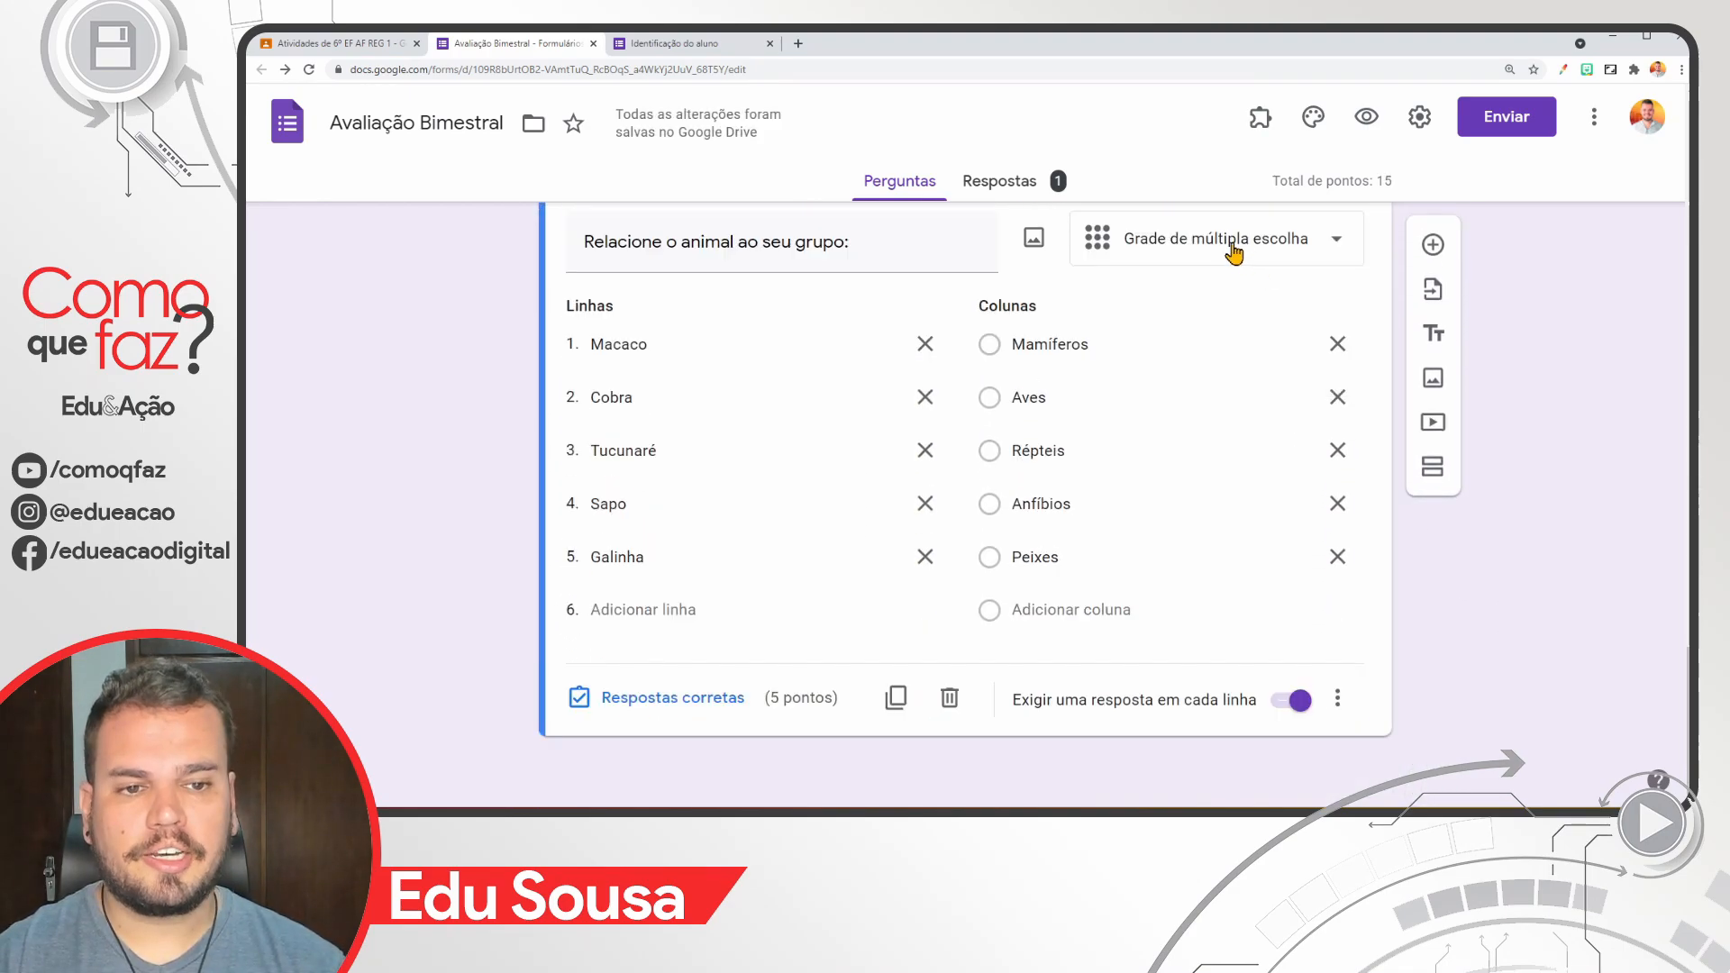
{"action": "left_click", "coordinate": [1236, 244]}
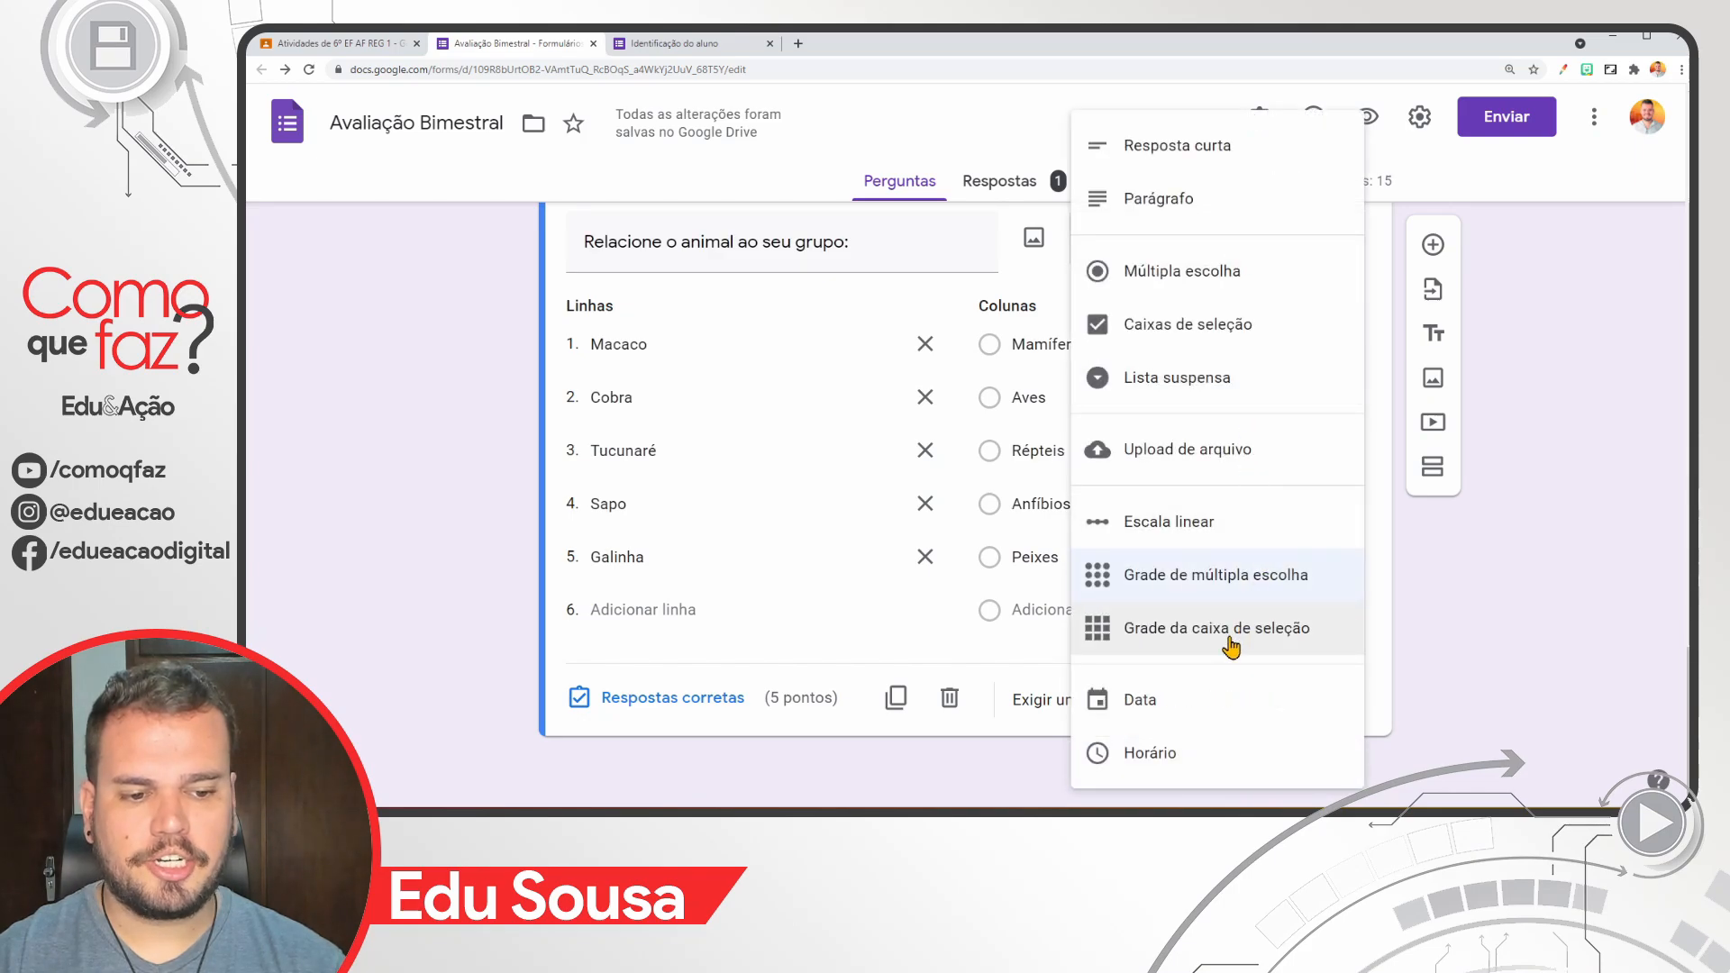
{"action": "left_click", "coordinate": [1244, 628]}
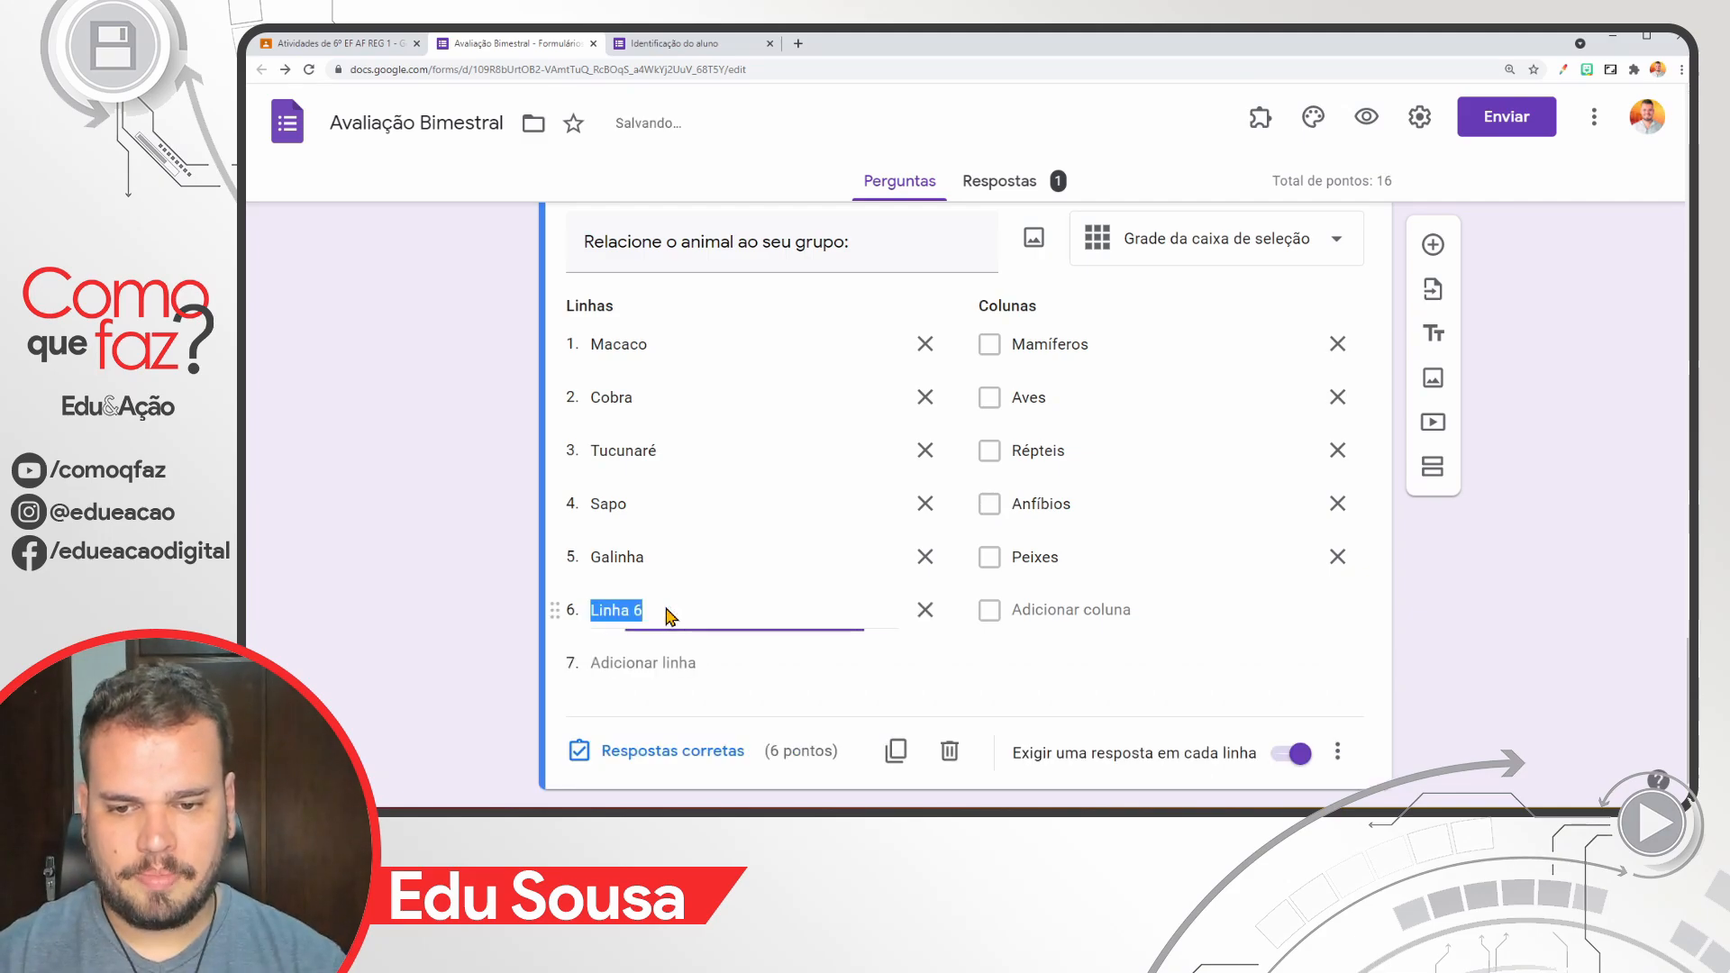
Step: Add the rows Ovelha and Tartaruga to the checkbox grid and view the question in the form preview
{"action": "type", "text": "Ovelha Tartaruga"}
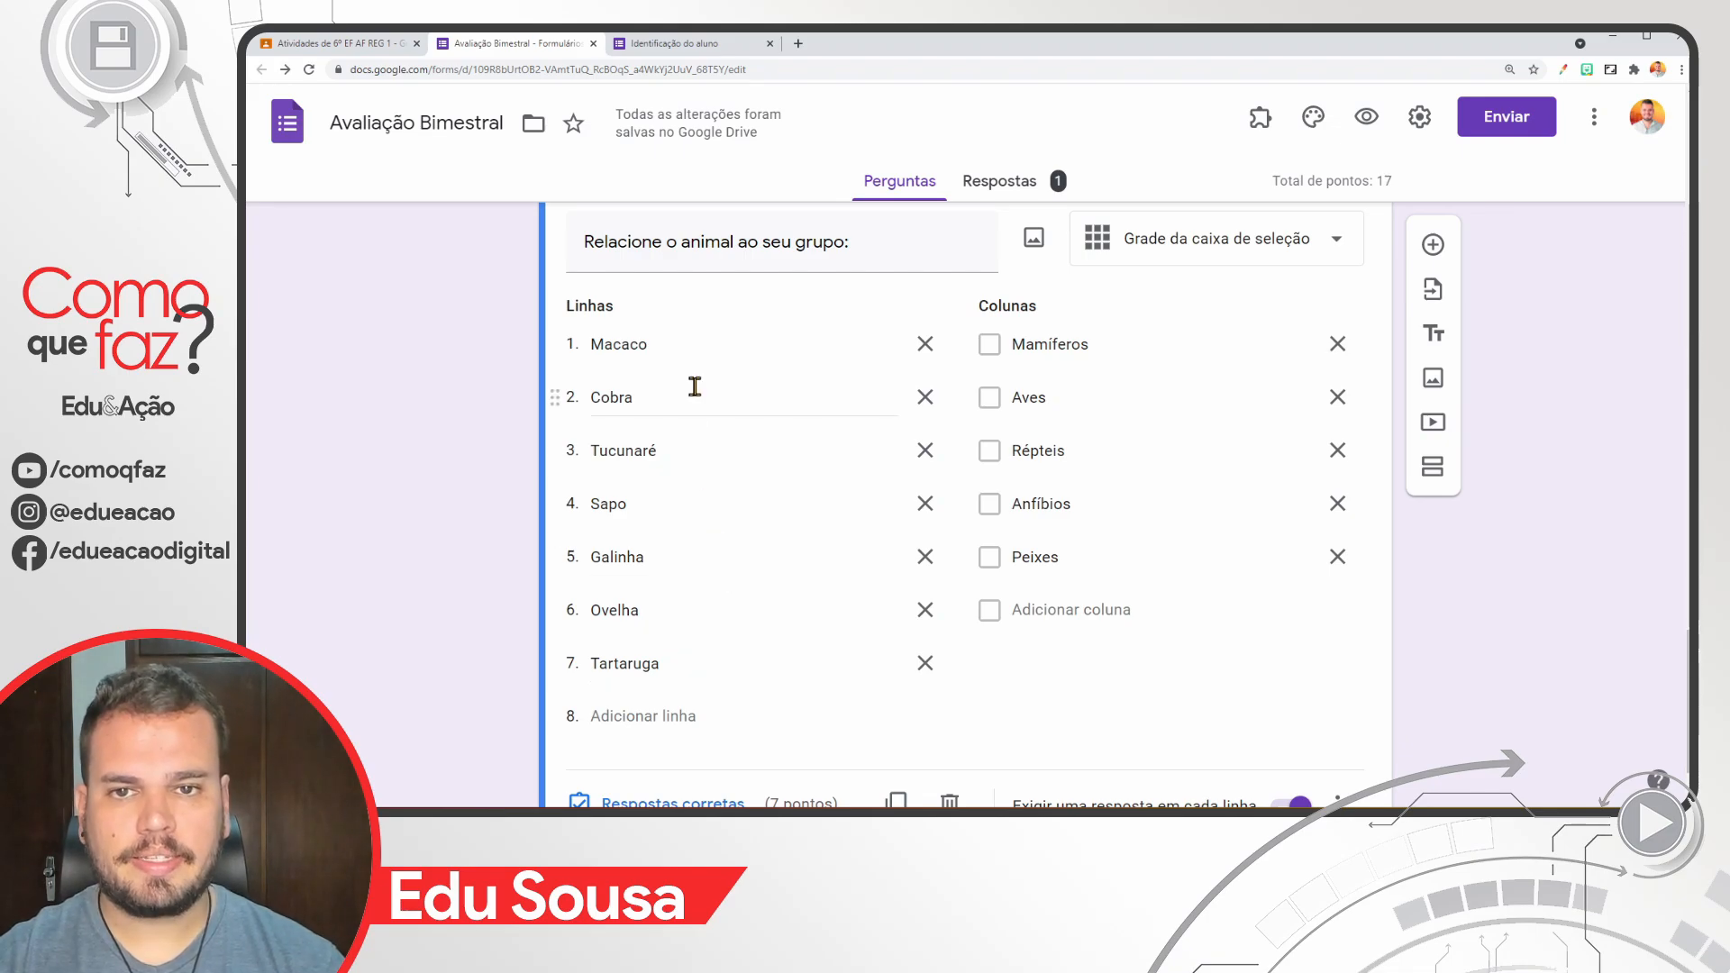
{"action": "left_click", "coordinate": [674, 44]}
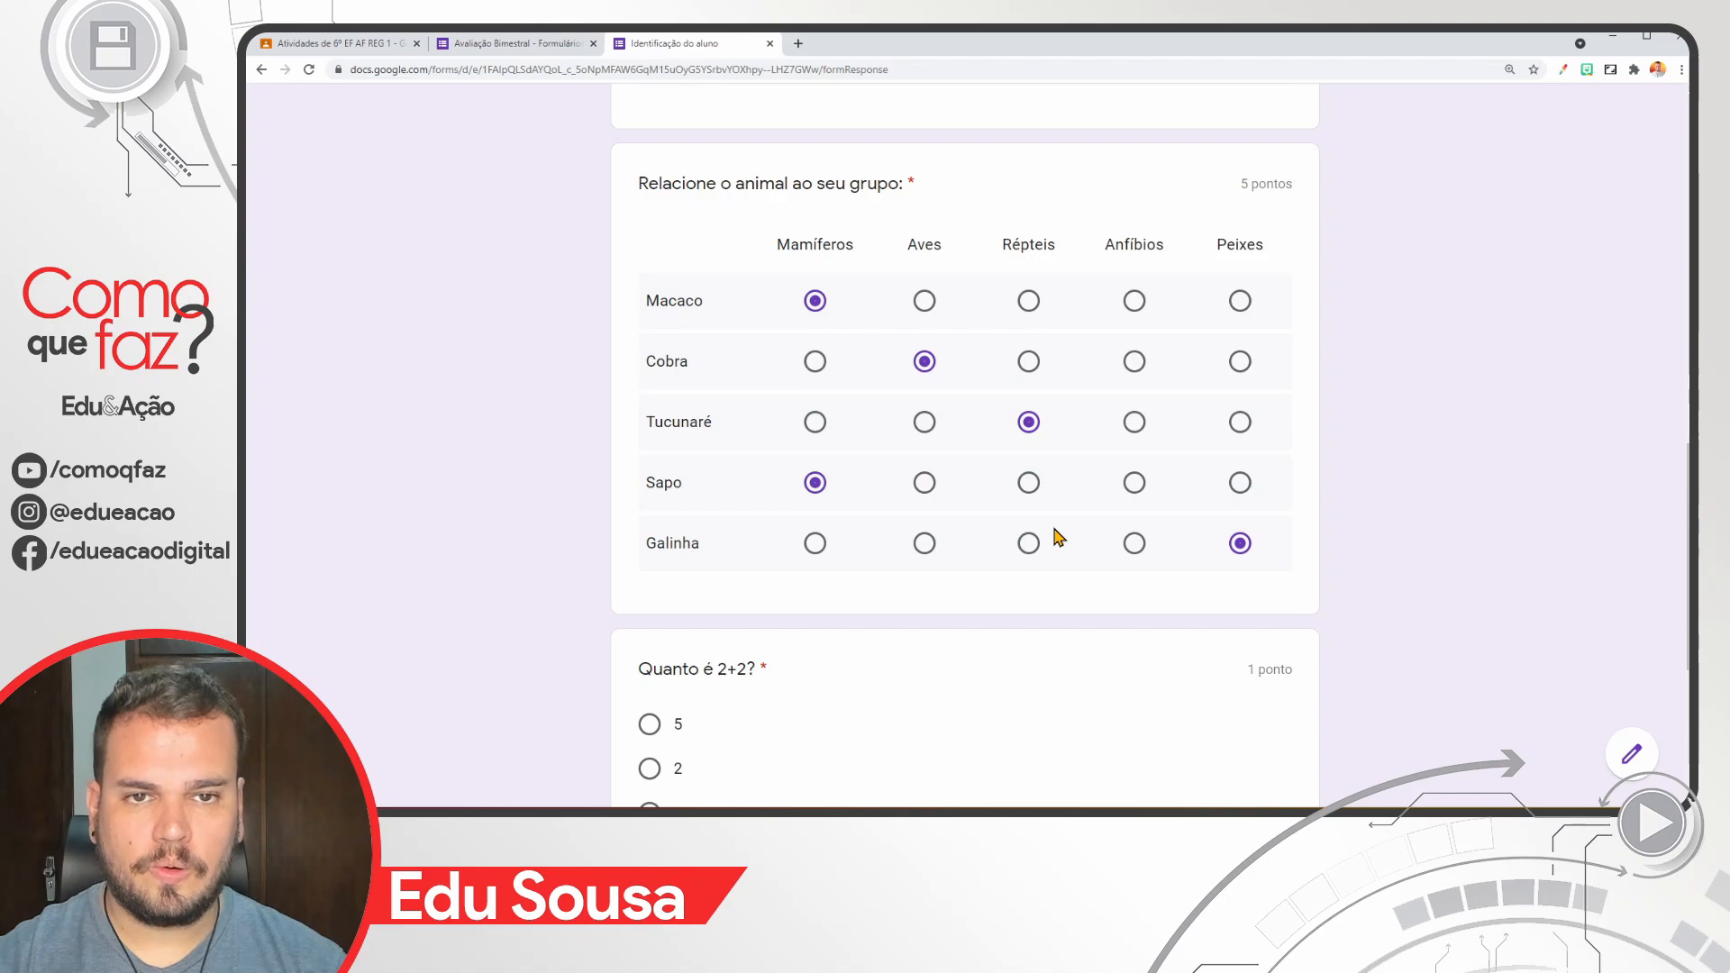
{"action": "scroll", "coordinate": [1061, 538], "scroll_direction": "up", "scroll_amount": 6}
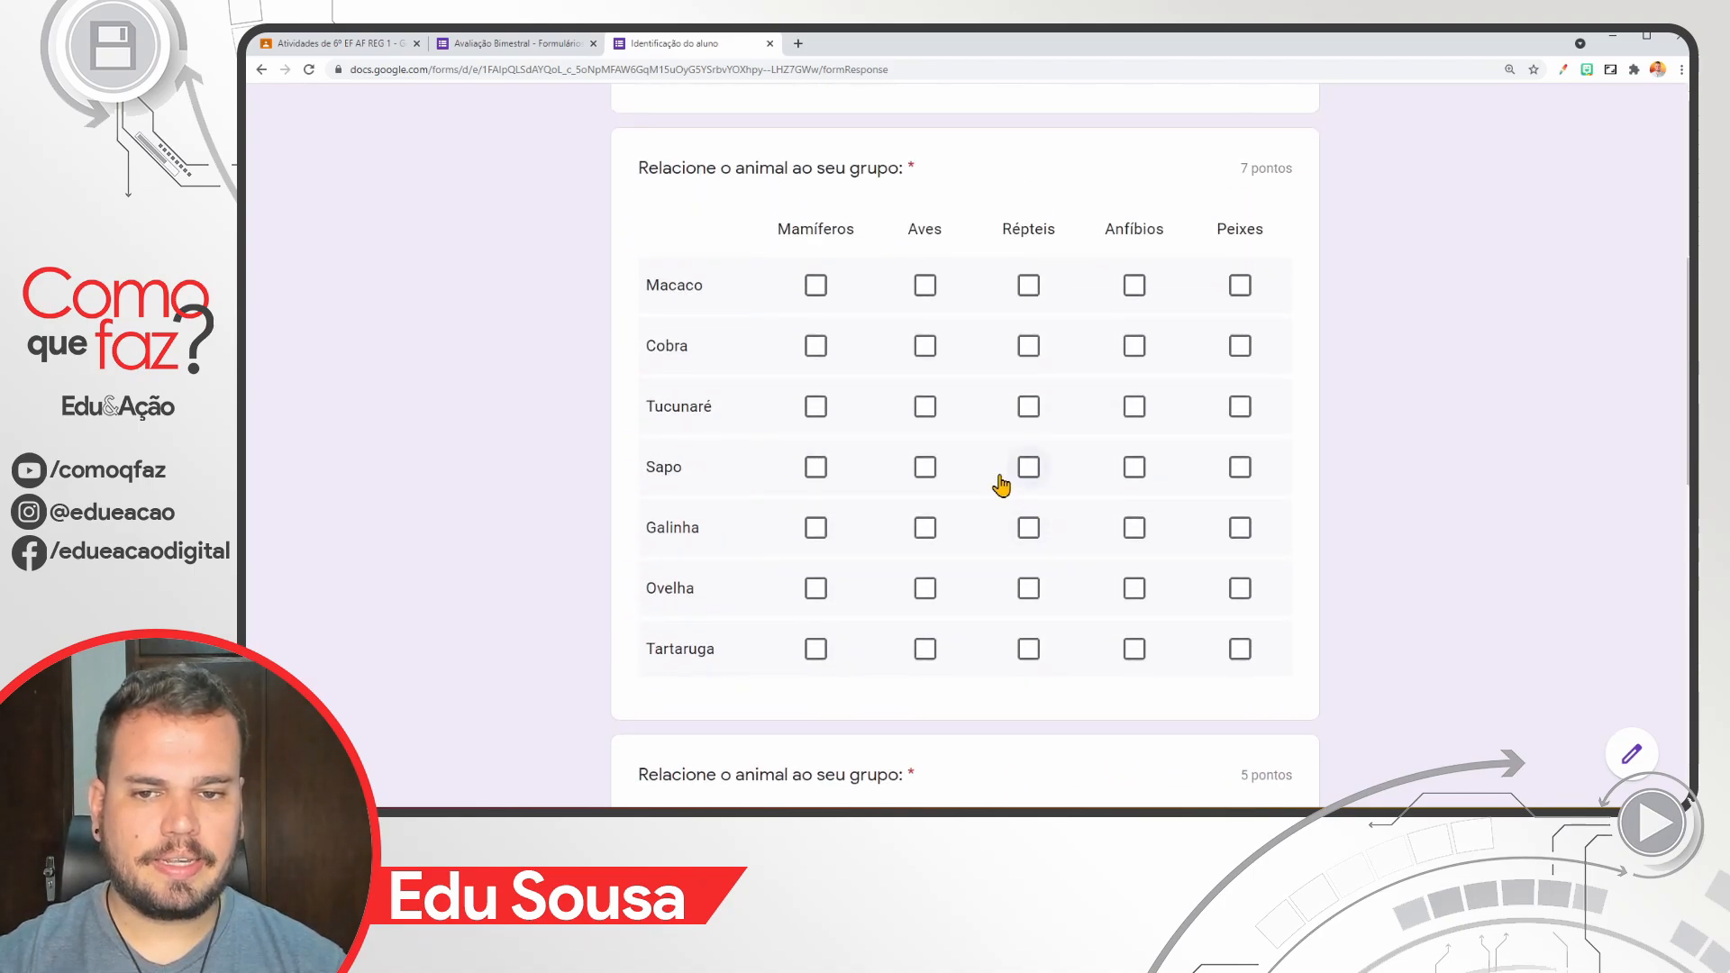
Step: Answer the checkbox grid in the preview: Macaco and Ovelha–Mamíferos, Cobra and Tartaruga–Répteis, Tucunaré–Peixes, Sapo–Anfíbios, Galinha–Aves
{"action": "left_click", "coordinate": [816, 287]}
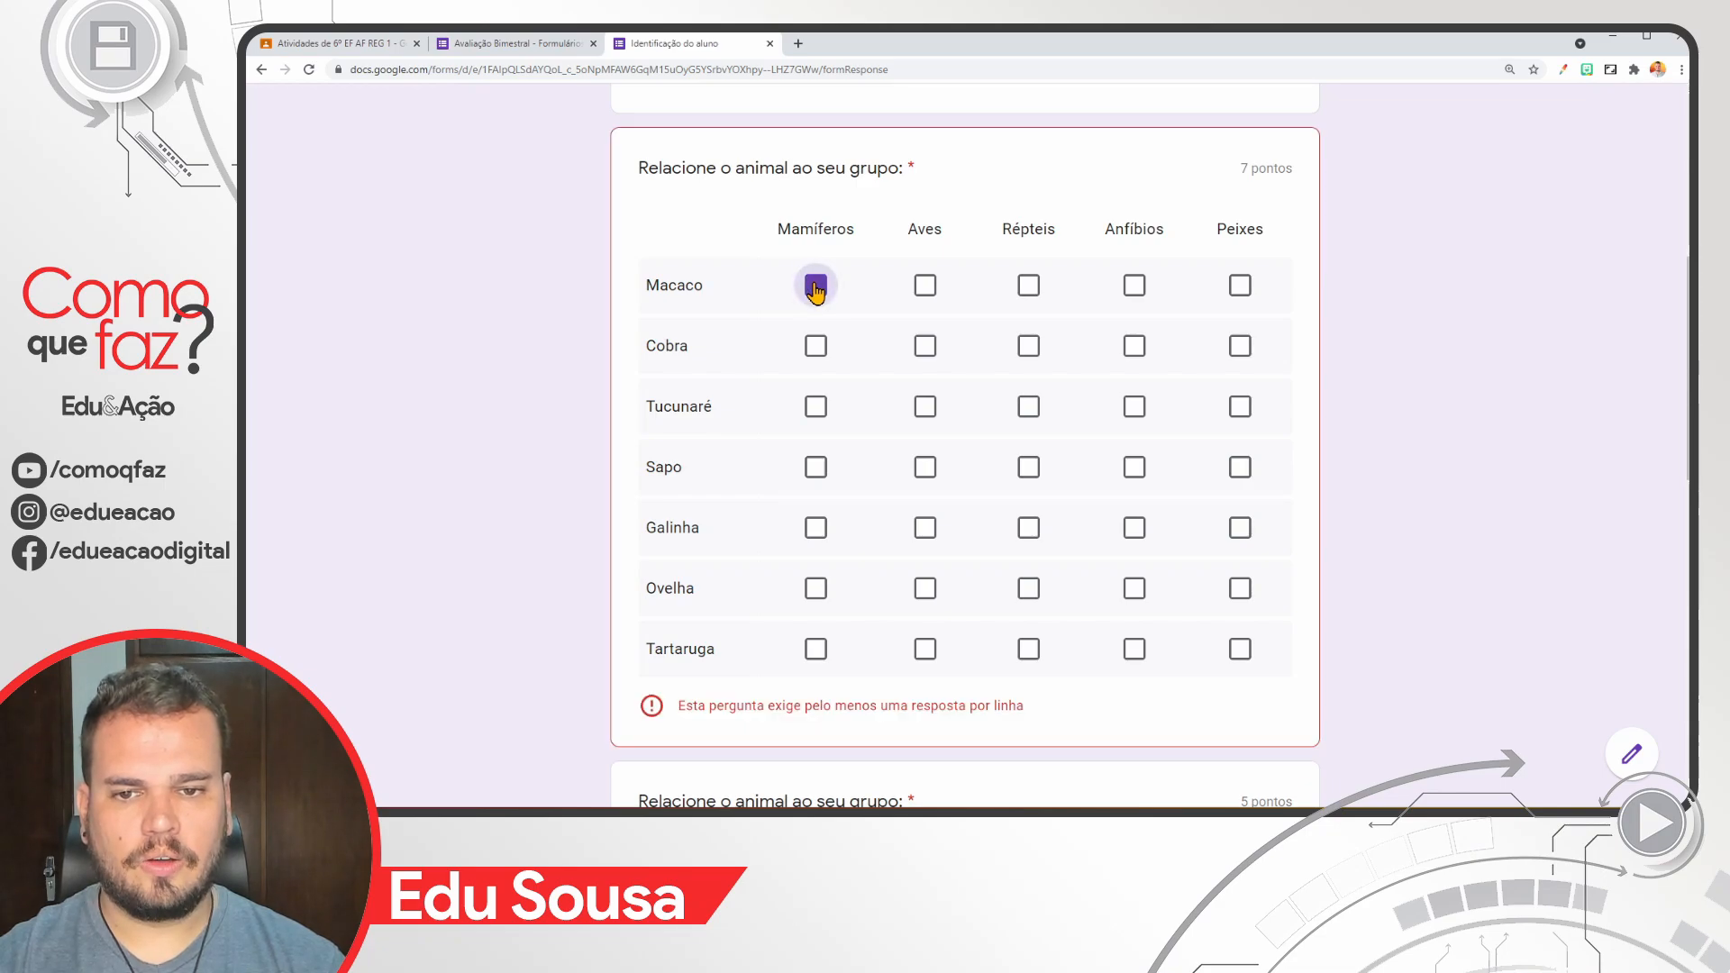
{"action": "left_click", "coordinate": [816, 591]}
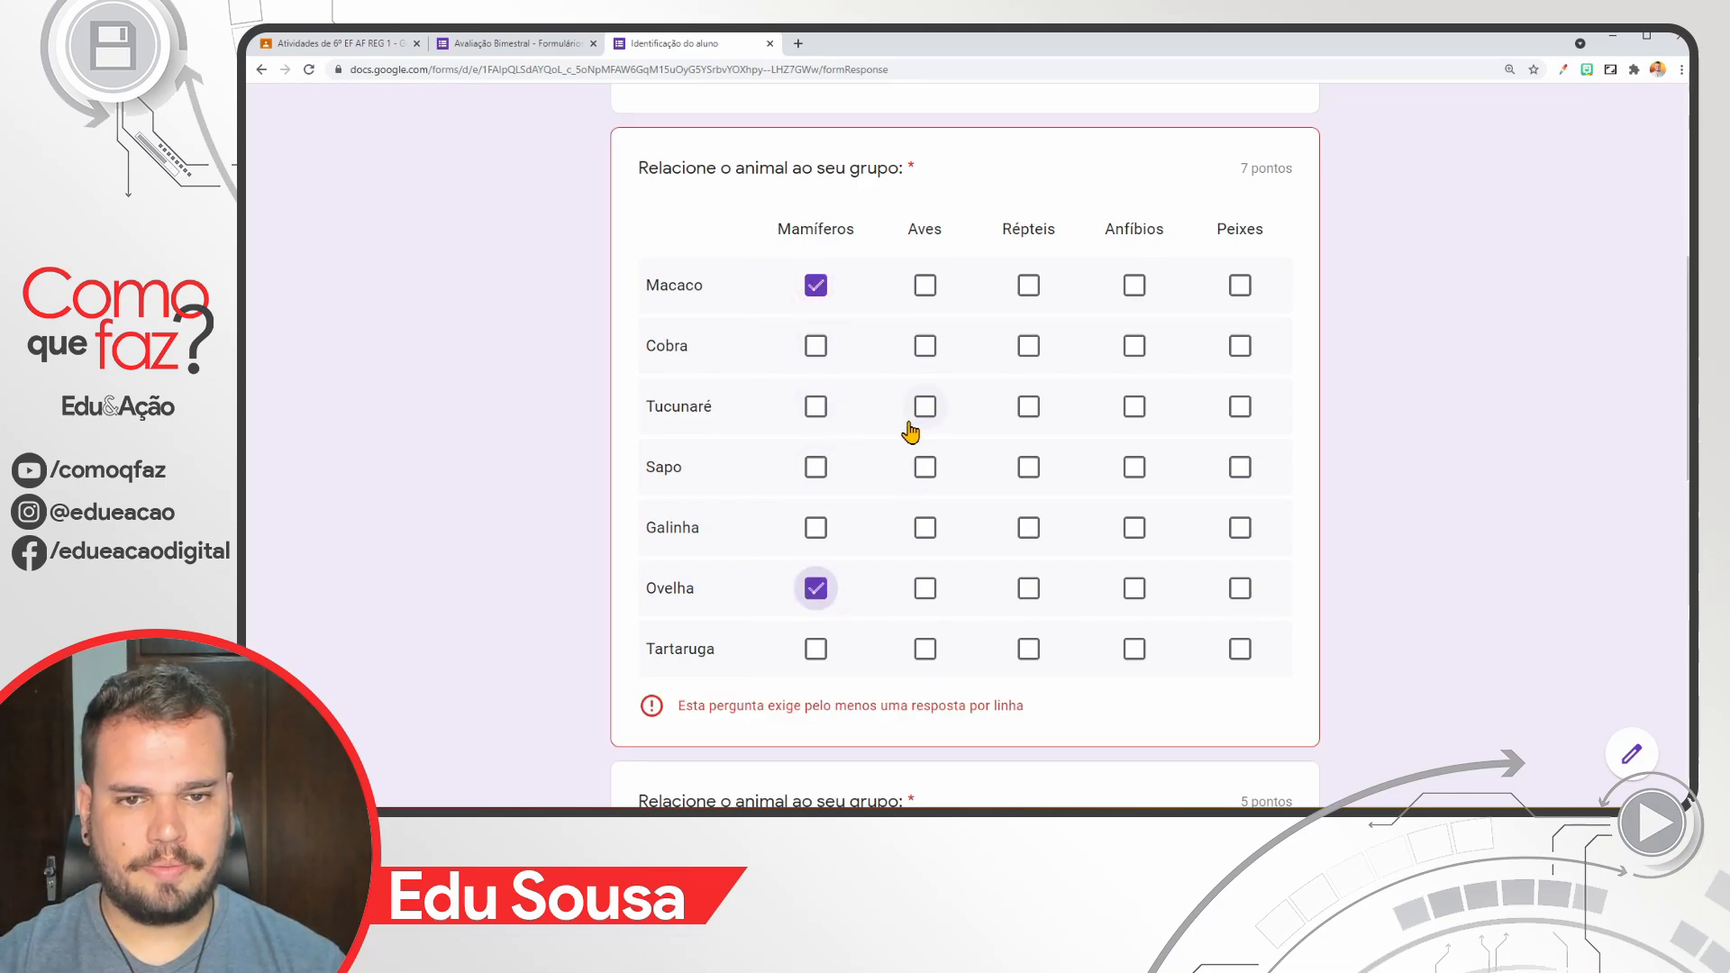
{"action": "left_click", "coordinate": [1030, 353]}
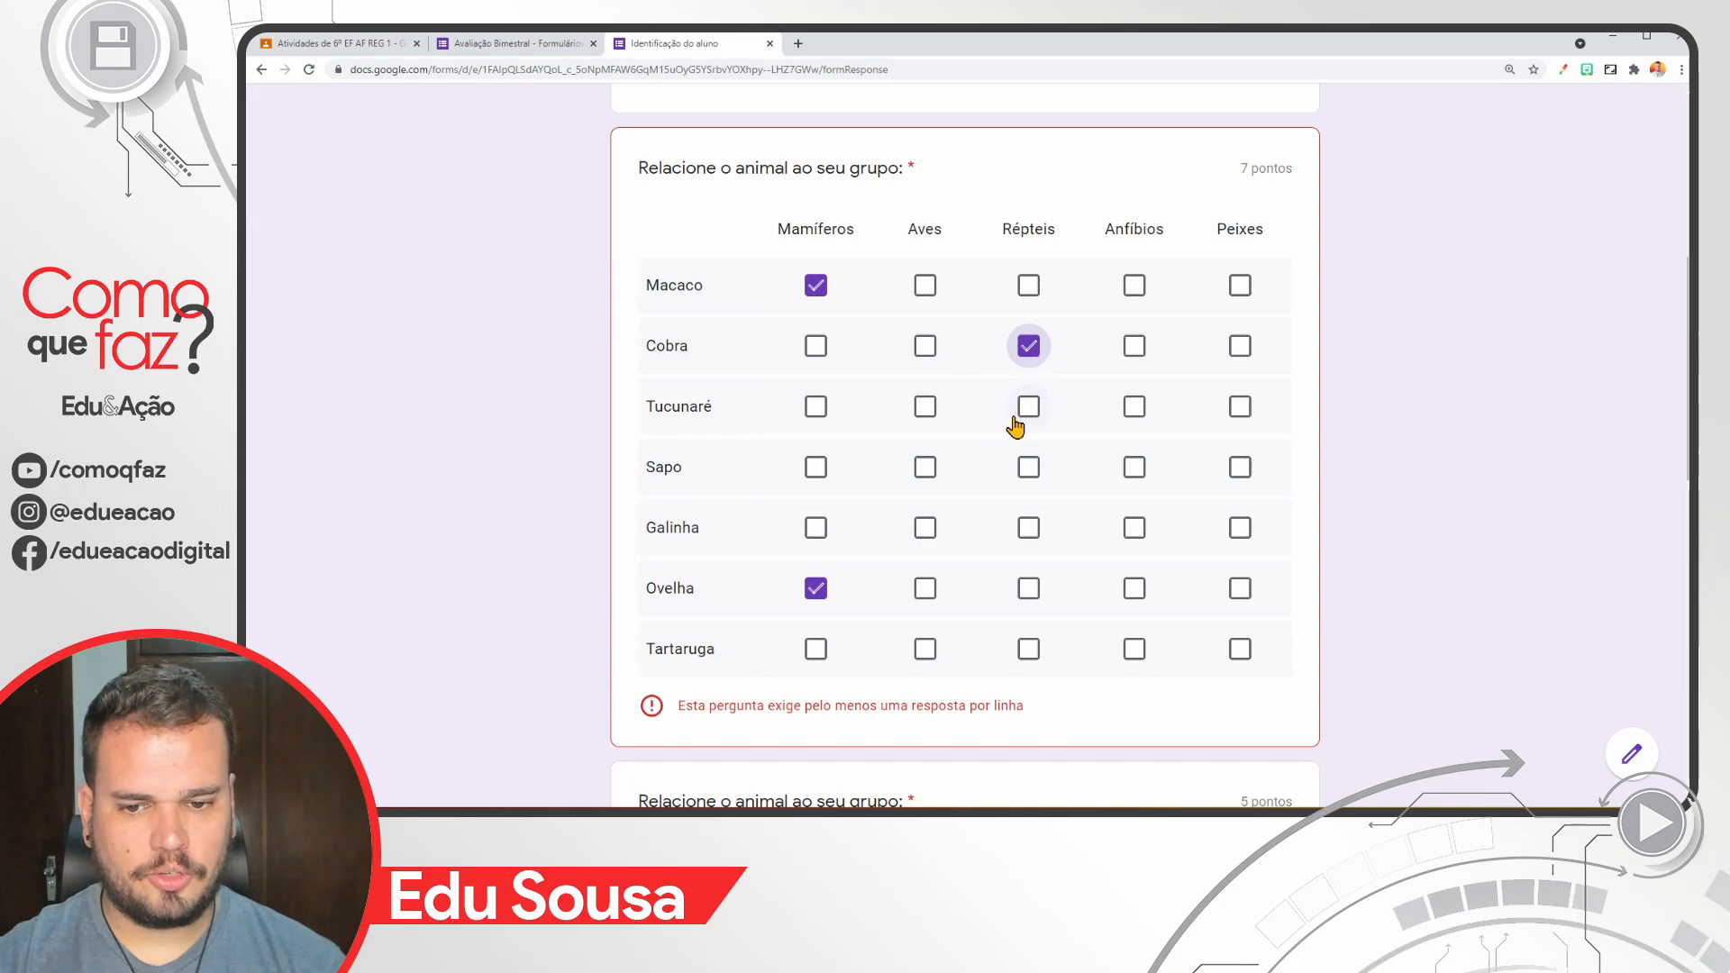
{"action": "left_click", "coordinate": [1026, 652]}
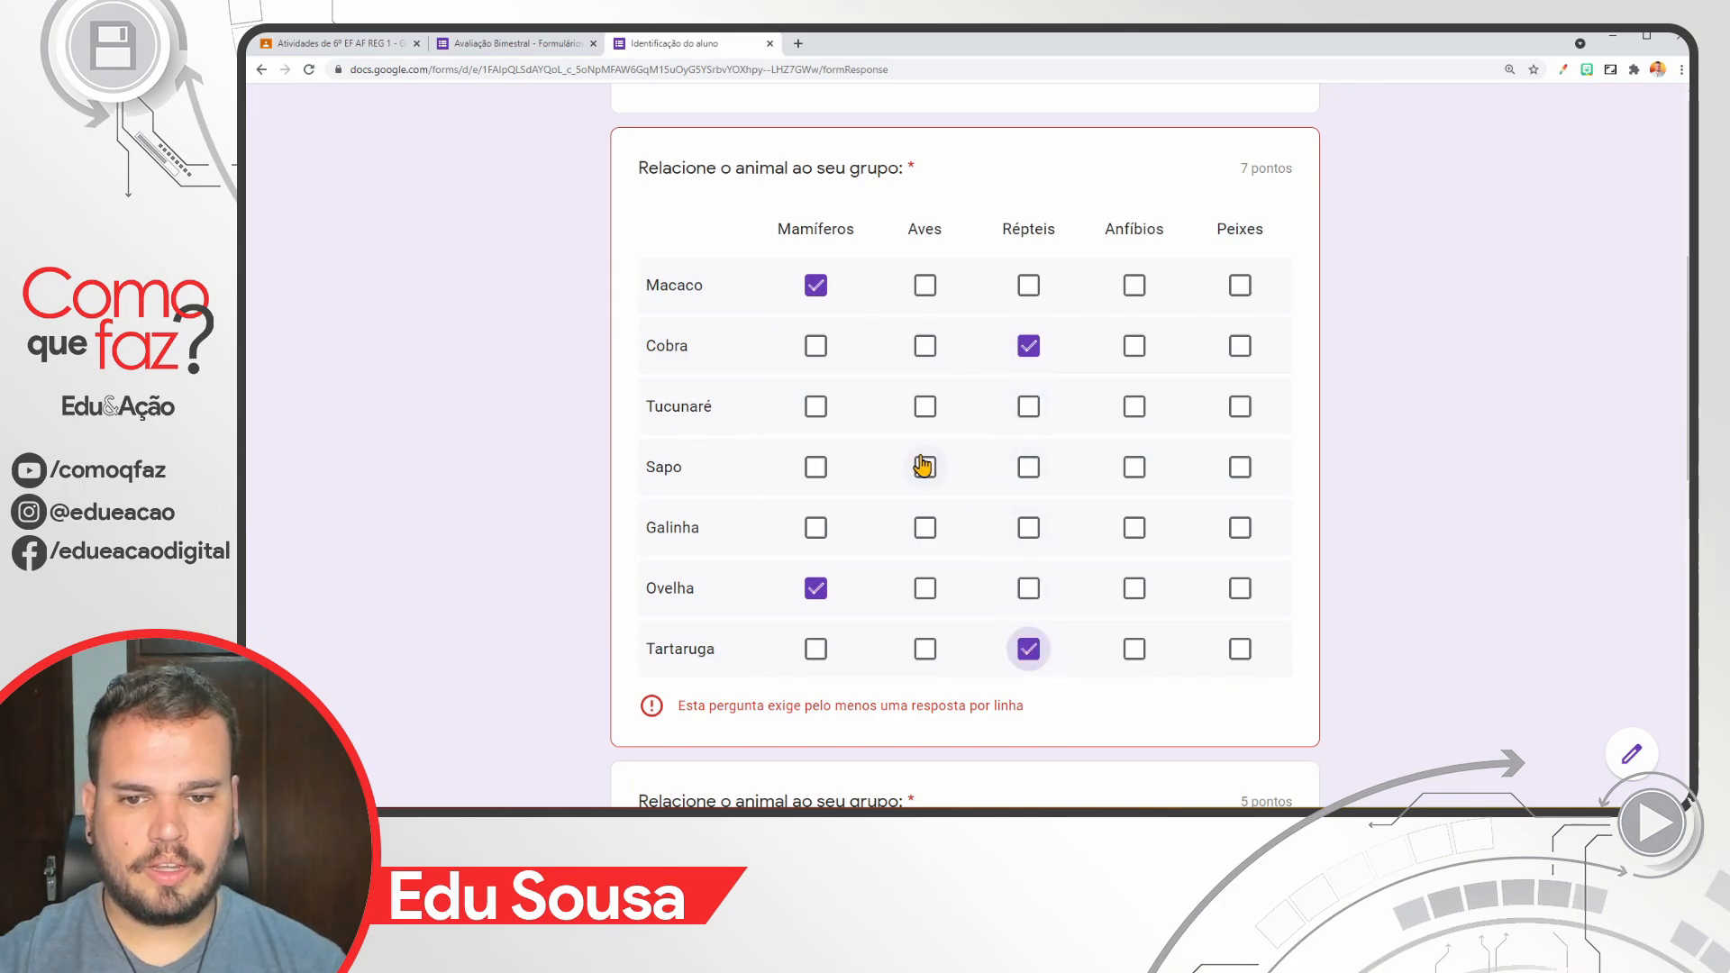
{"action": "left_click", "coordinate": [1249, 408]}
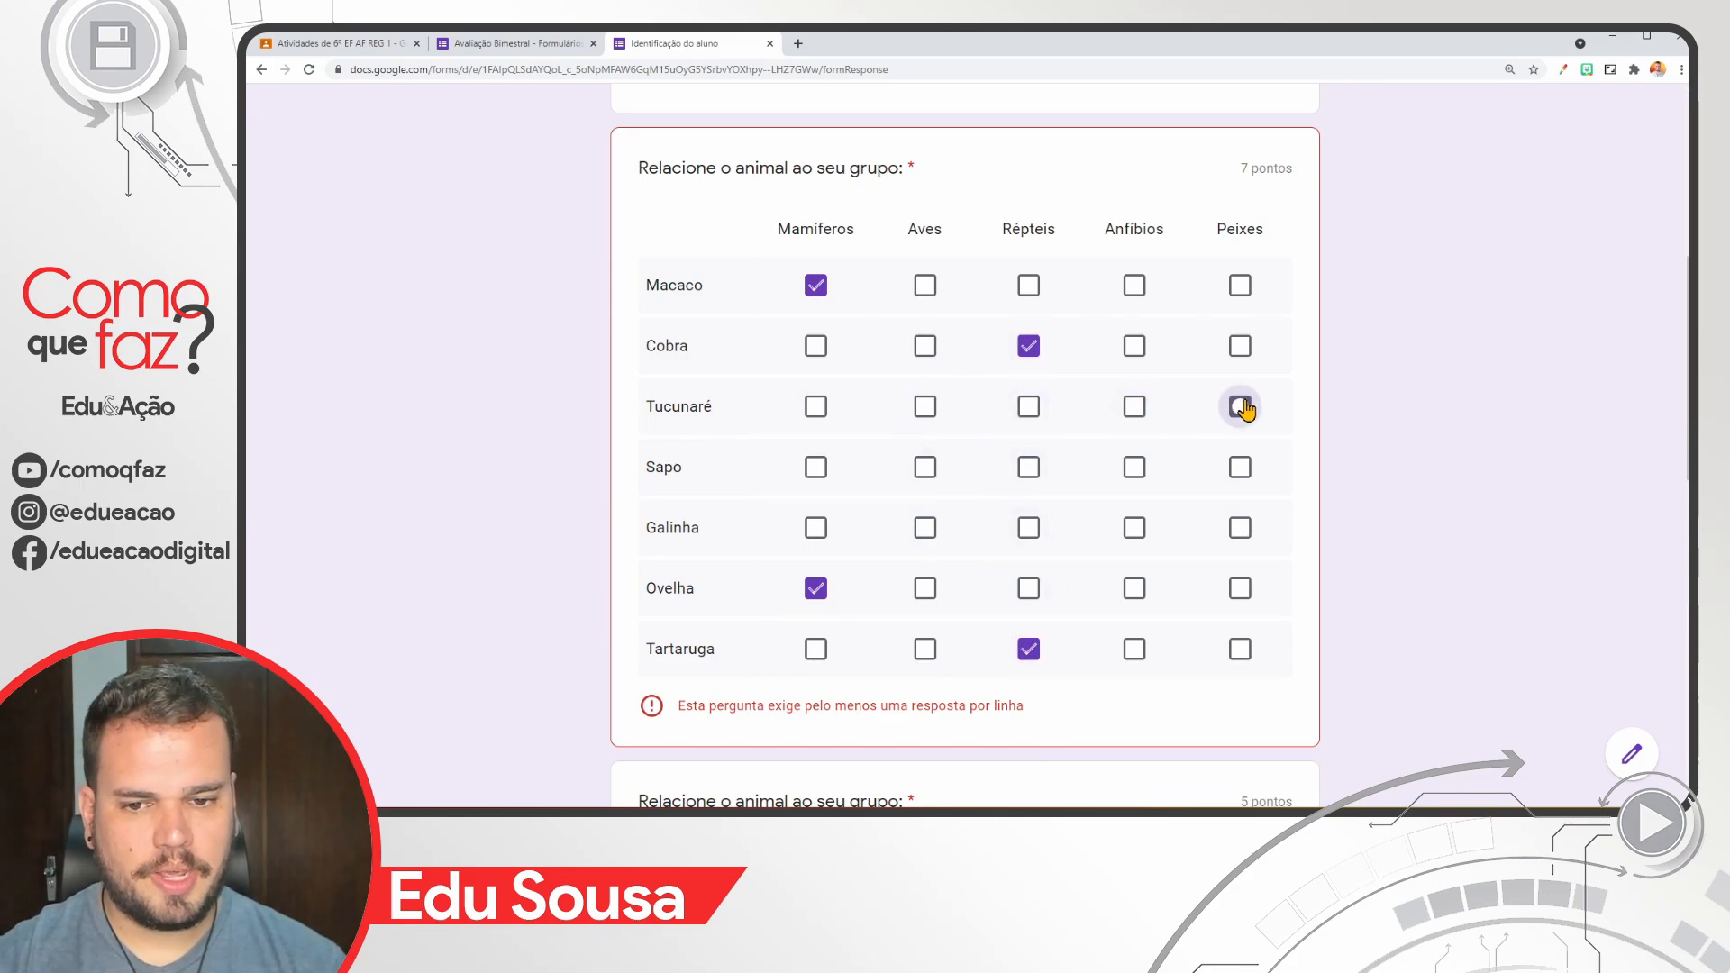
{"action": "left_click", "coordinate": [1132, 470]}
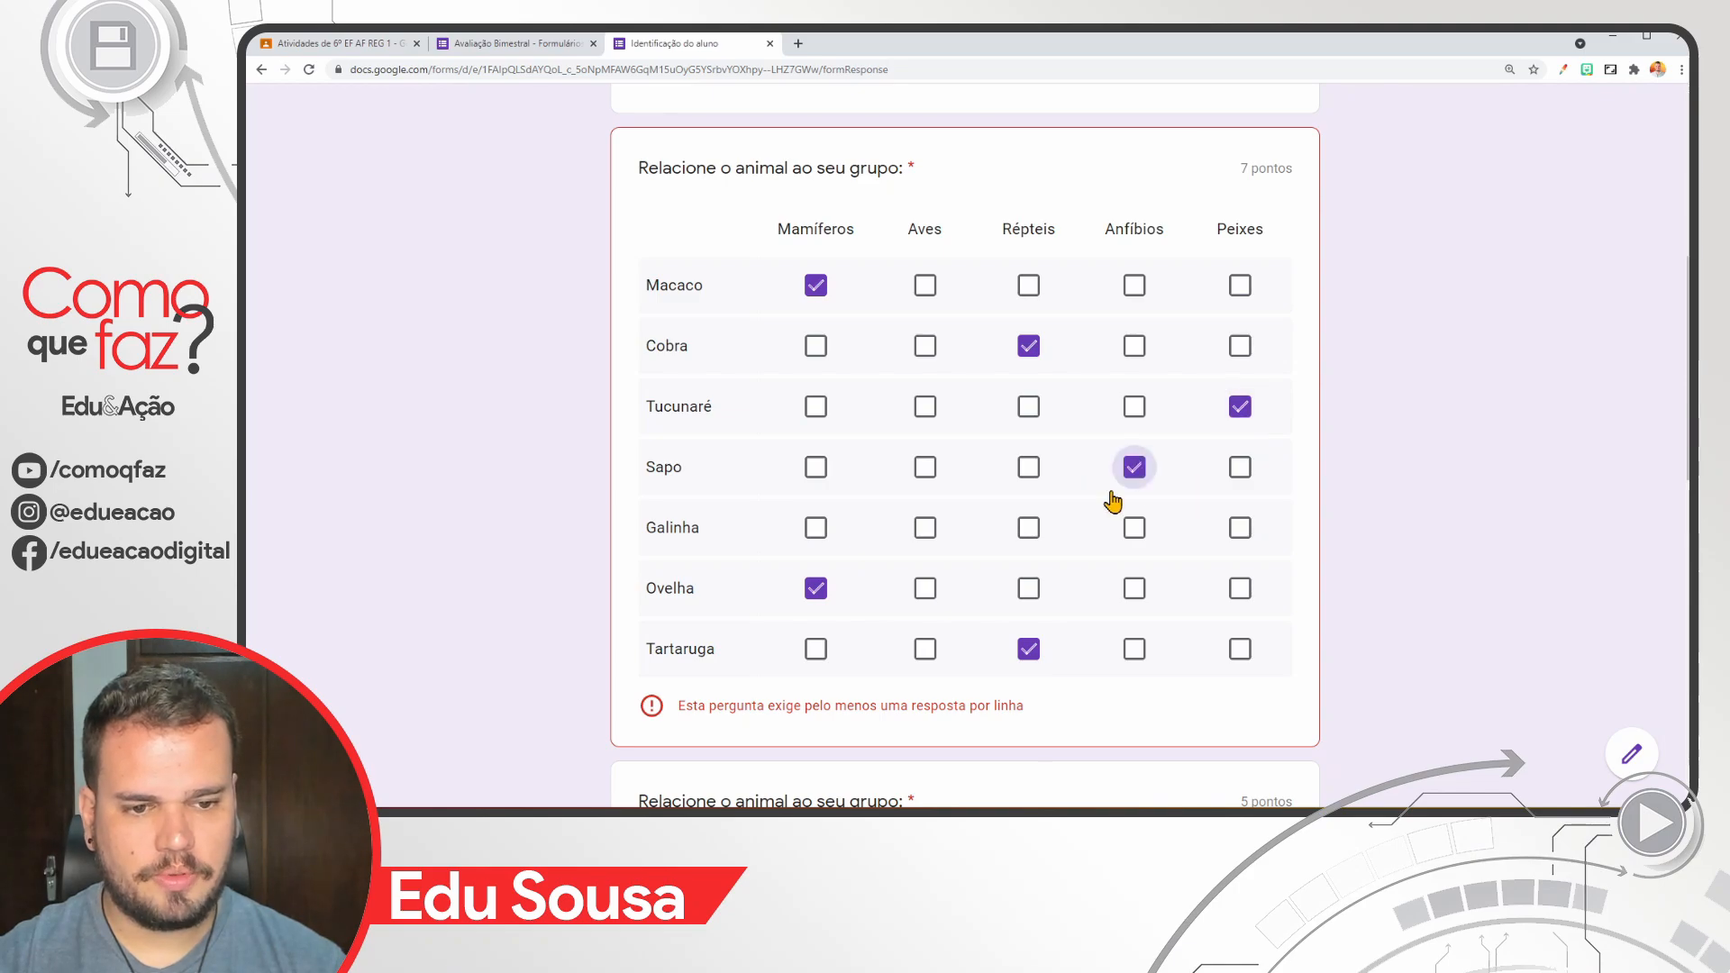
{"action": "left_click", "coordinate": [925, 525]}
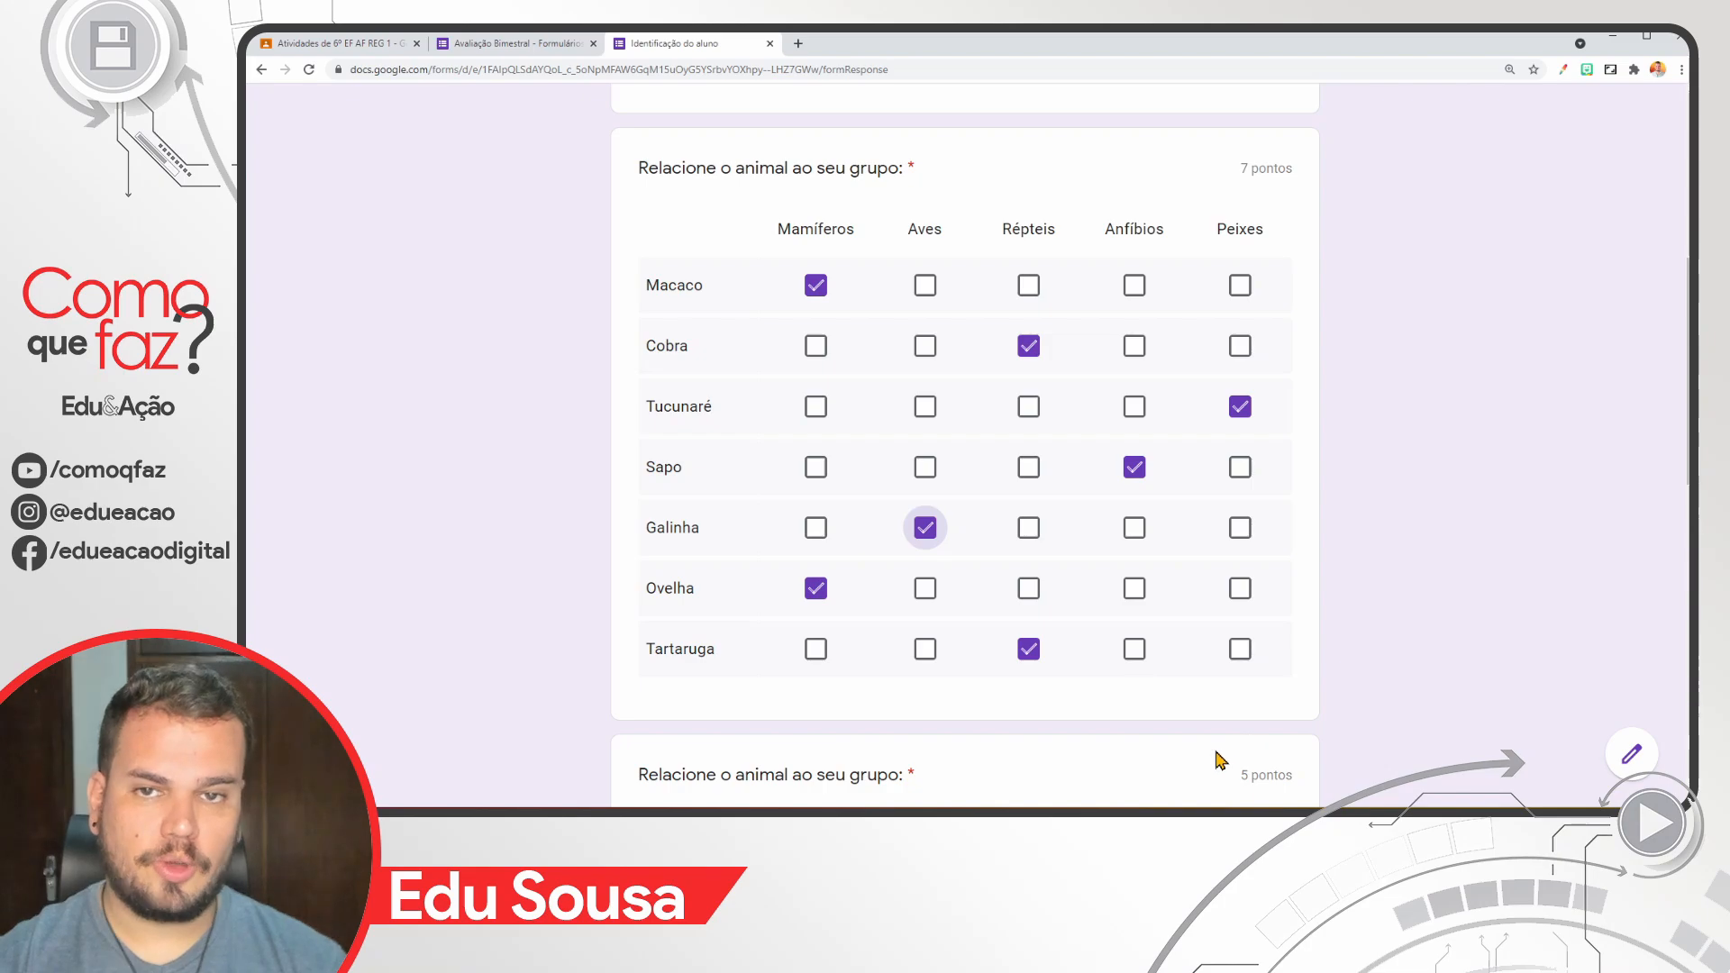
Step: Complete the checkbox grid's answer key in the editor with Ovelha as Mamíferos and Tartaruga as Répteis
{"action": "left_click", "coordinate": [514, 43]}
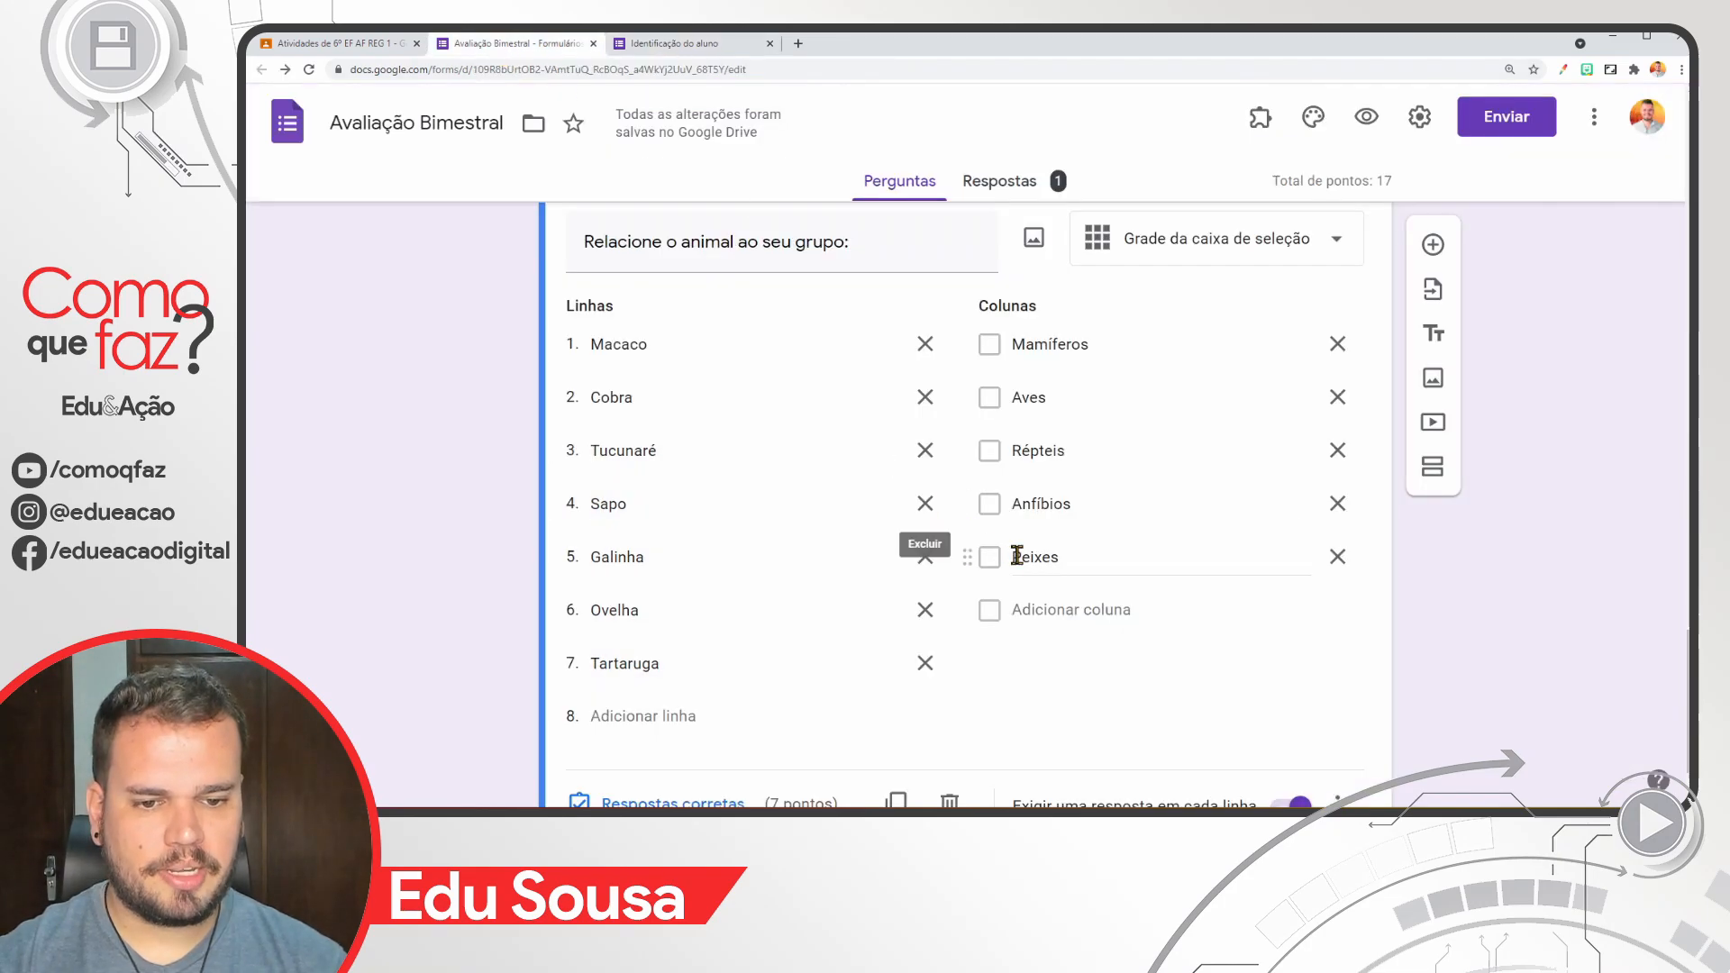
{"action": "scroll", "coordinate": [1014, 577], "scroll_direction": "down", "scroll_amount": 1}
{"action": "left_click", "coordinate": [681, 701]}
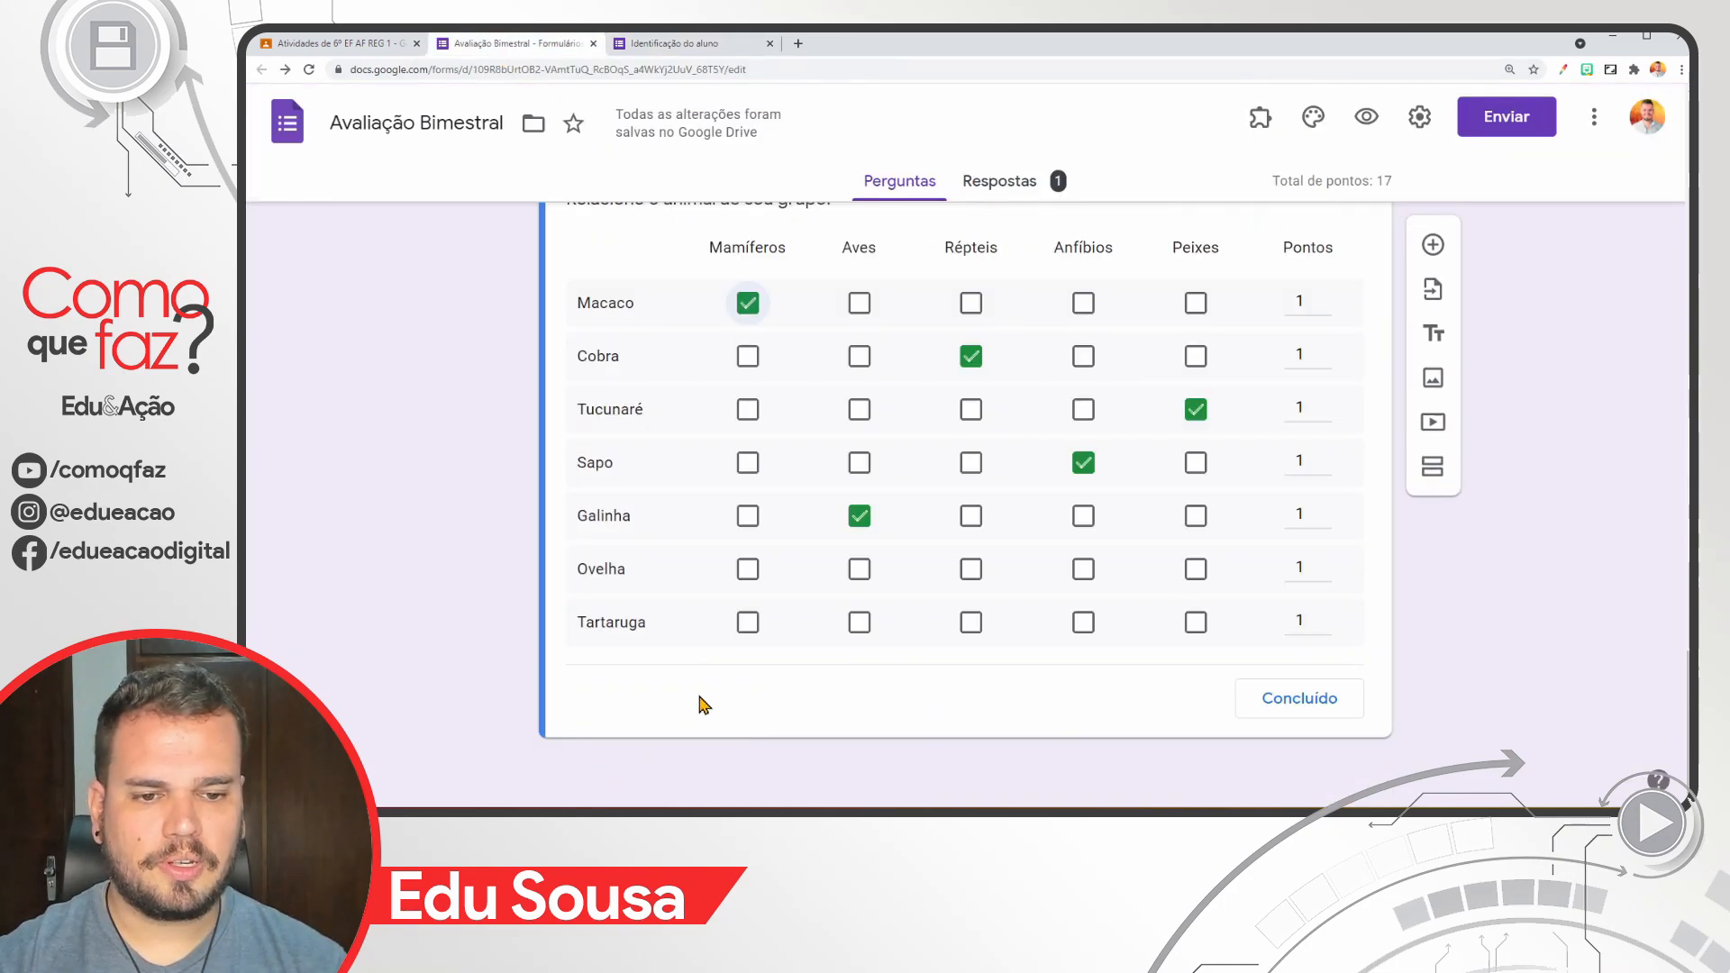
{"action": "left_click", "coordinate": [751, 571]}
{"action": "left_click", "coordinate": [969, 629]}
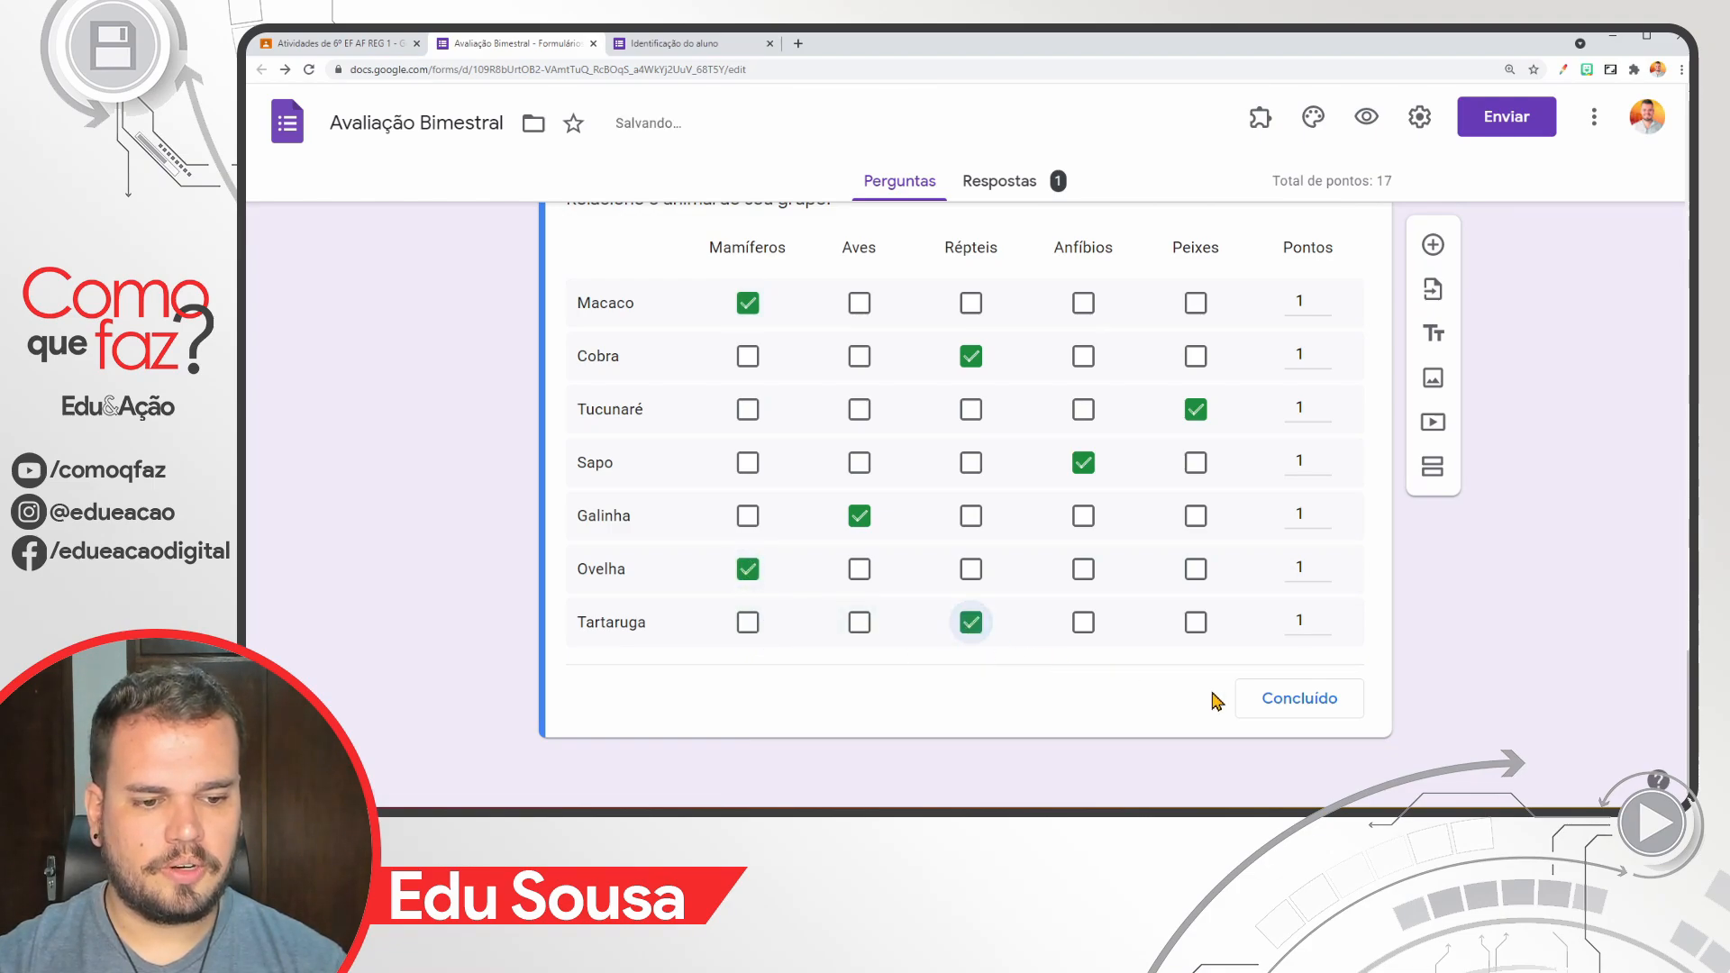
{"action": "left_click", "coordinate": [1294, 701]}
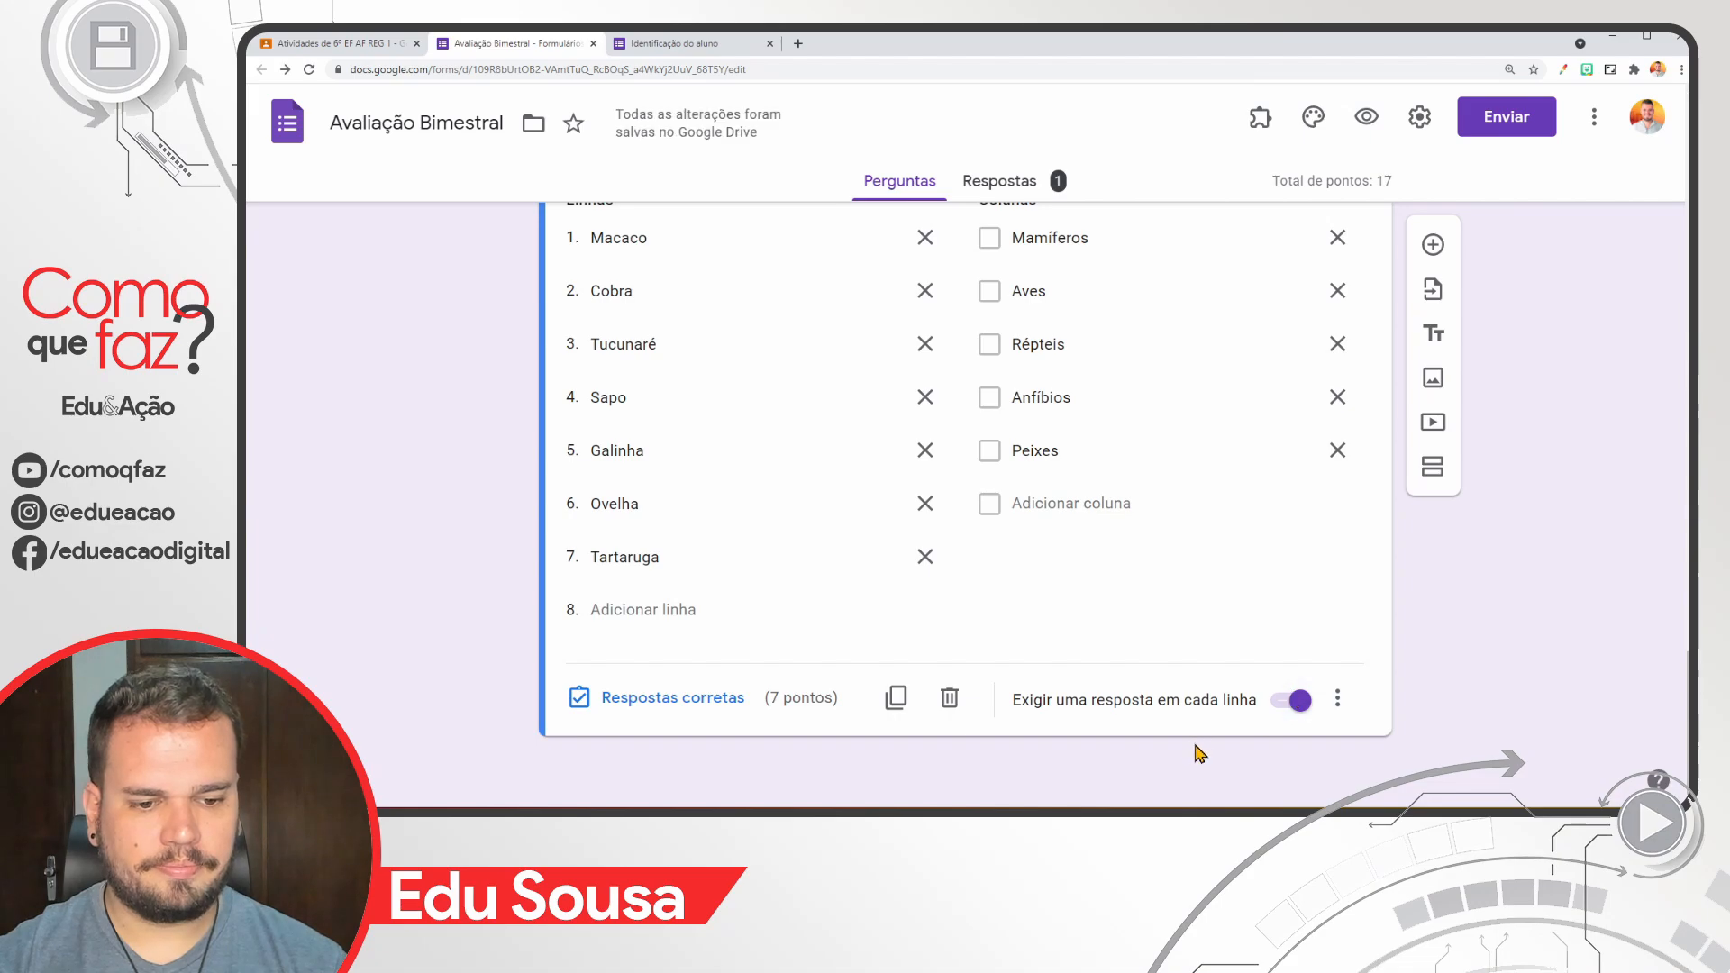
Step: Turn the "Limitar a uma resposta por coluna" option of the checkbox grid on and off again
{"action": "left_click", "coordinate": [1338, 698]}
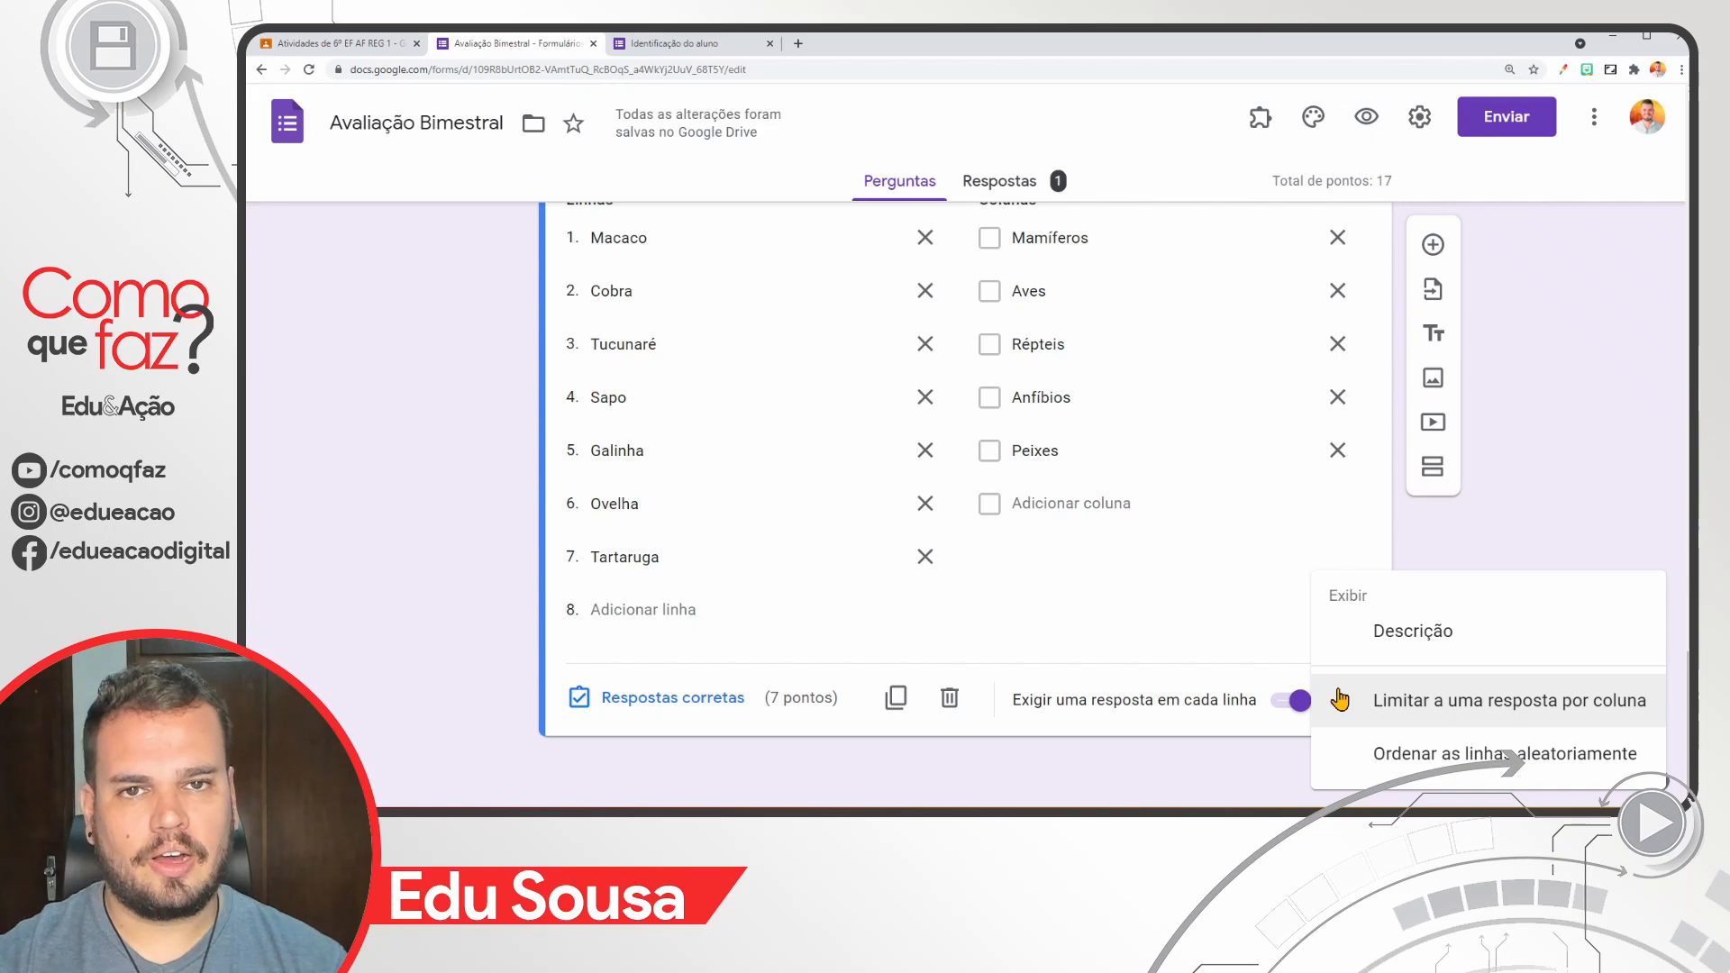
{"action": "left_click", "coordinate": [1339, 698]}
{"action": "left_click", "coordinate": [1338, 703]}
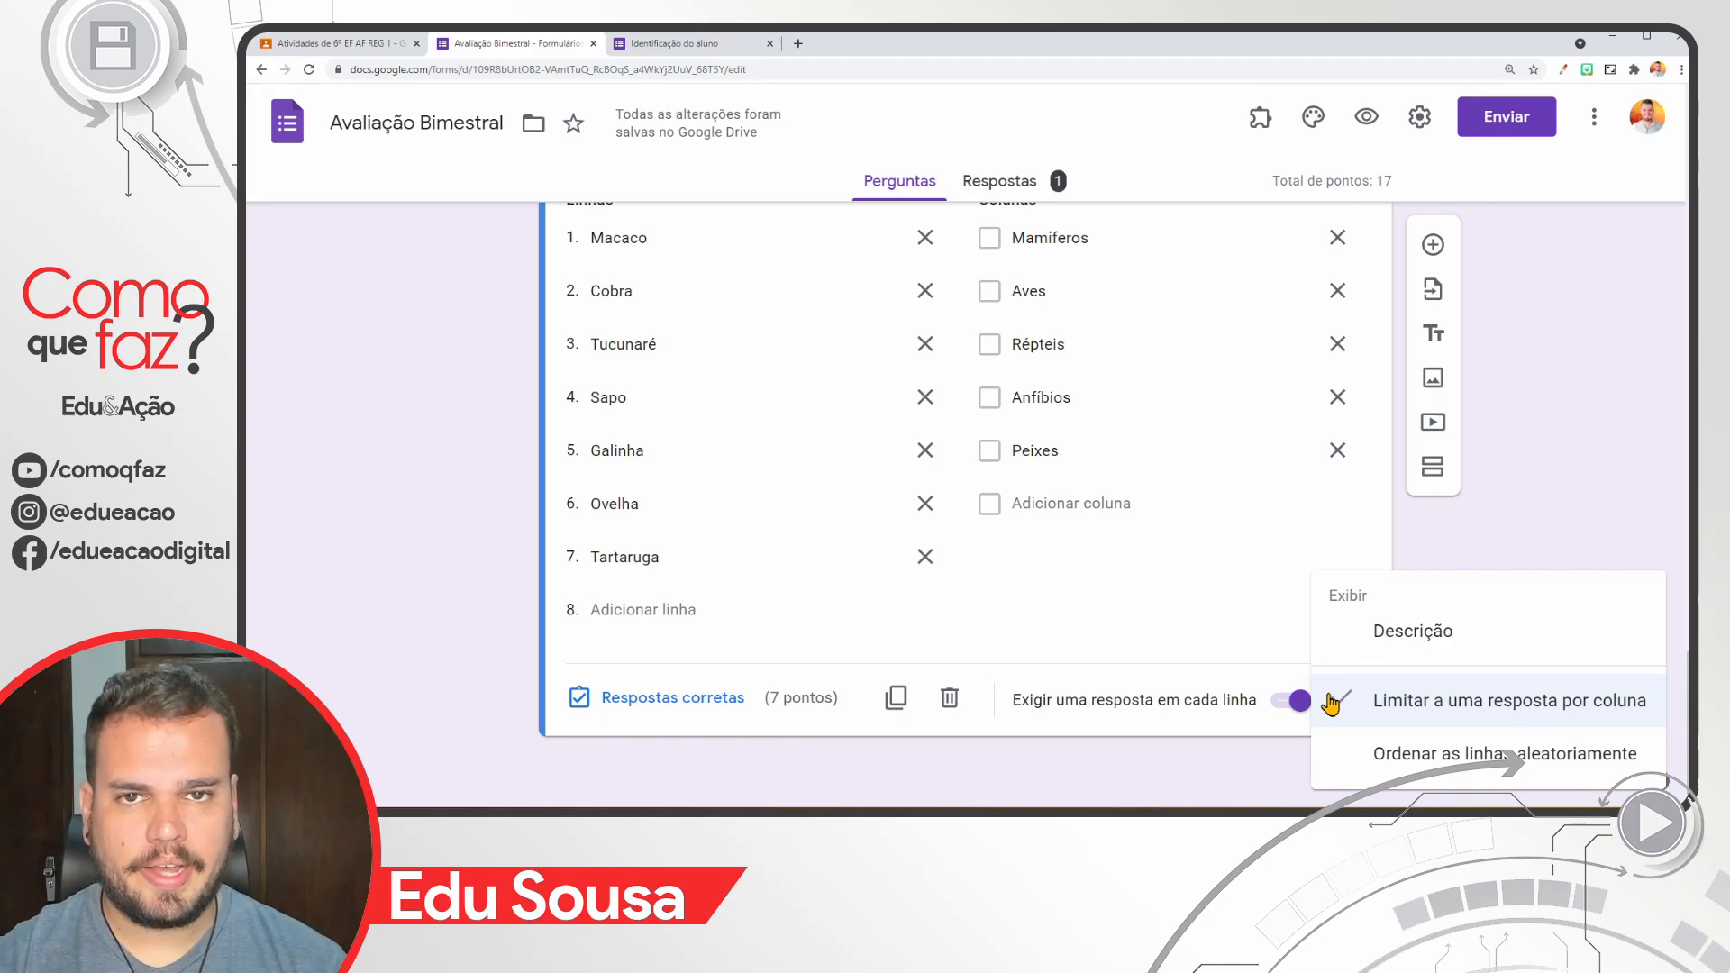
{"action": "left_click", "coordinate": [1333, 703]}
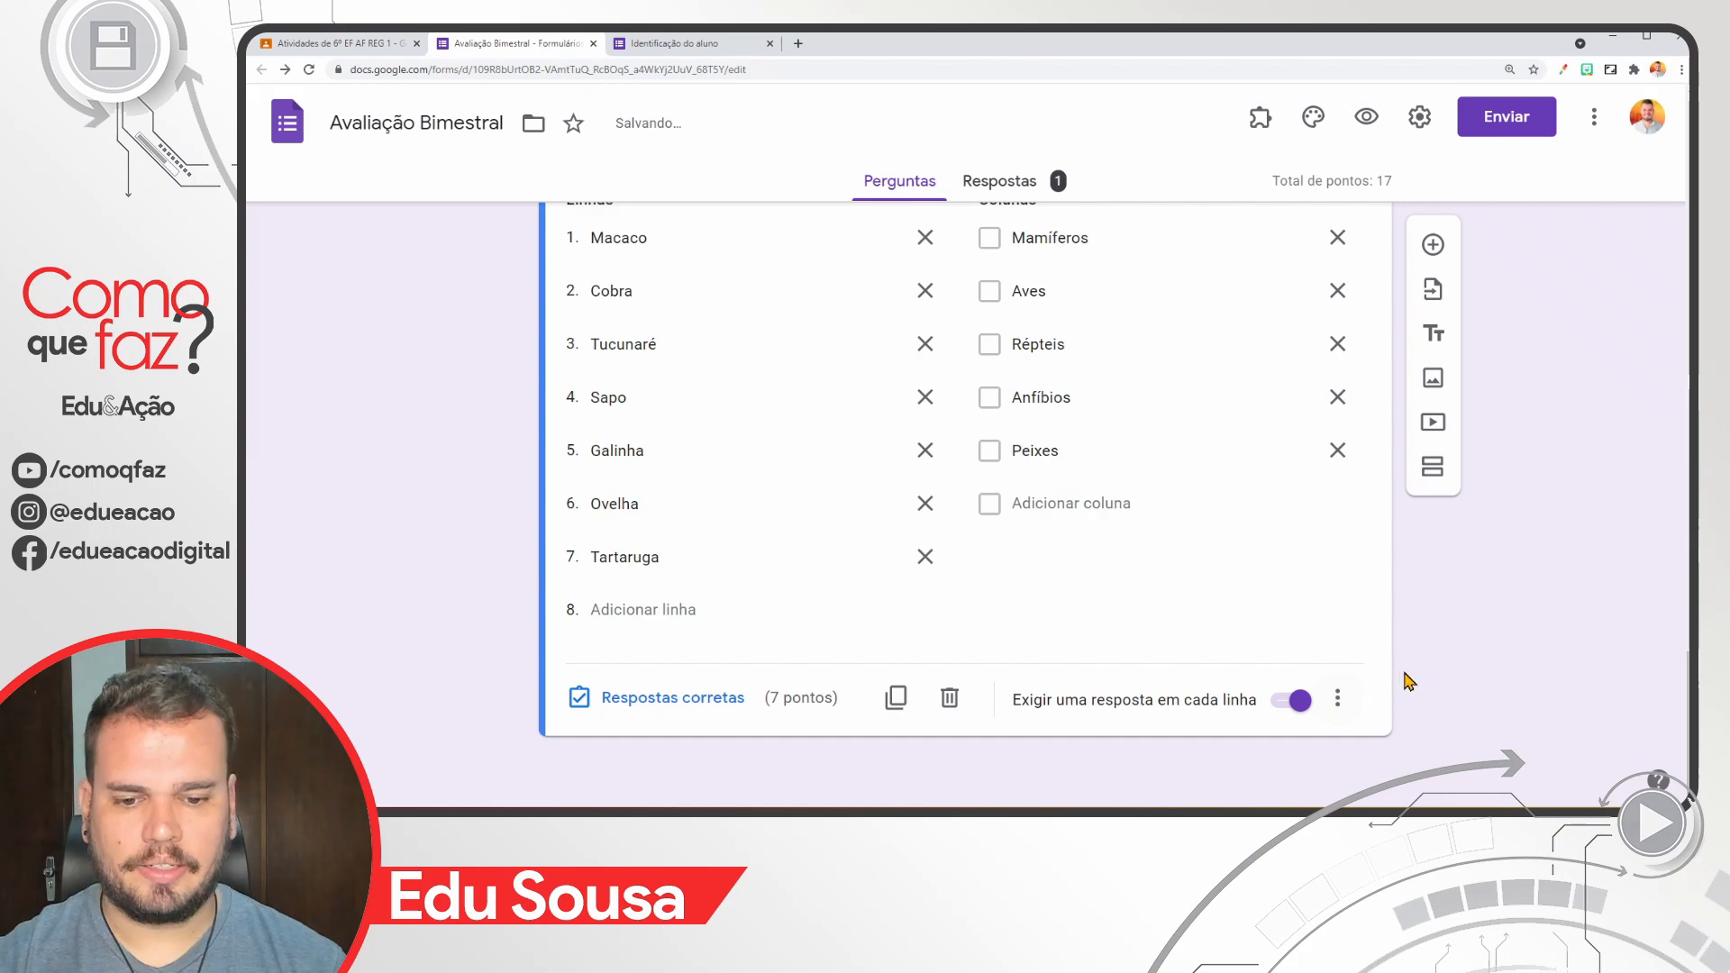
Step: Add an Upload de arquivo question titled "Envie sua foto aqui:", allowing participants to upload files to Drive
{"action": "left_click", "coordinate": [1432, 248]}
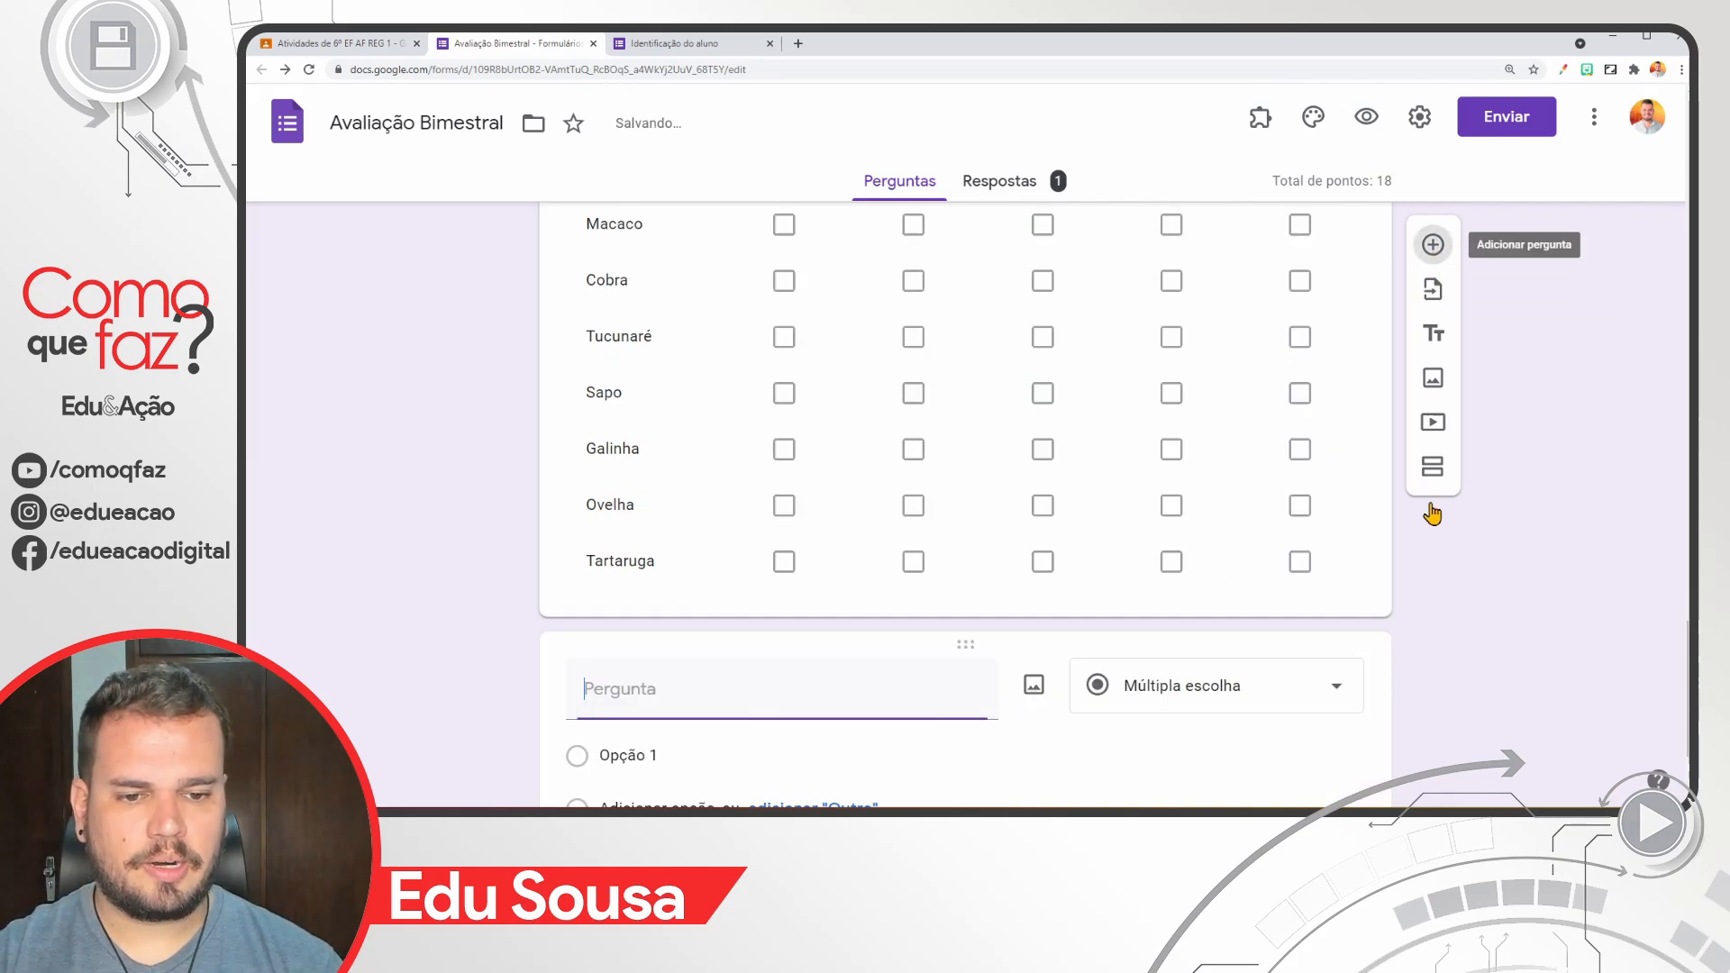
{"action": "left_click", "coordinate": [1217, 501]}
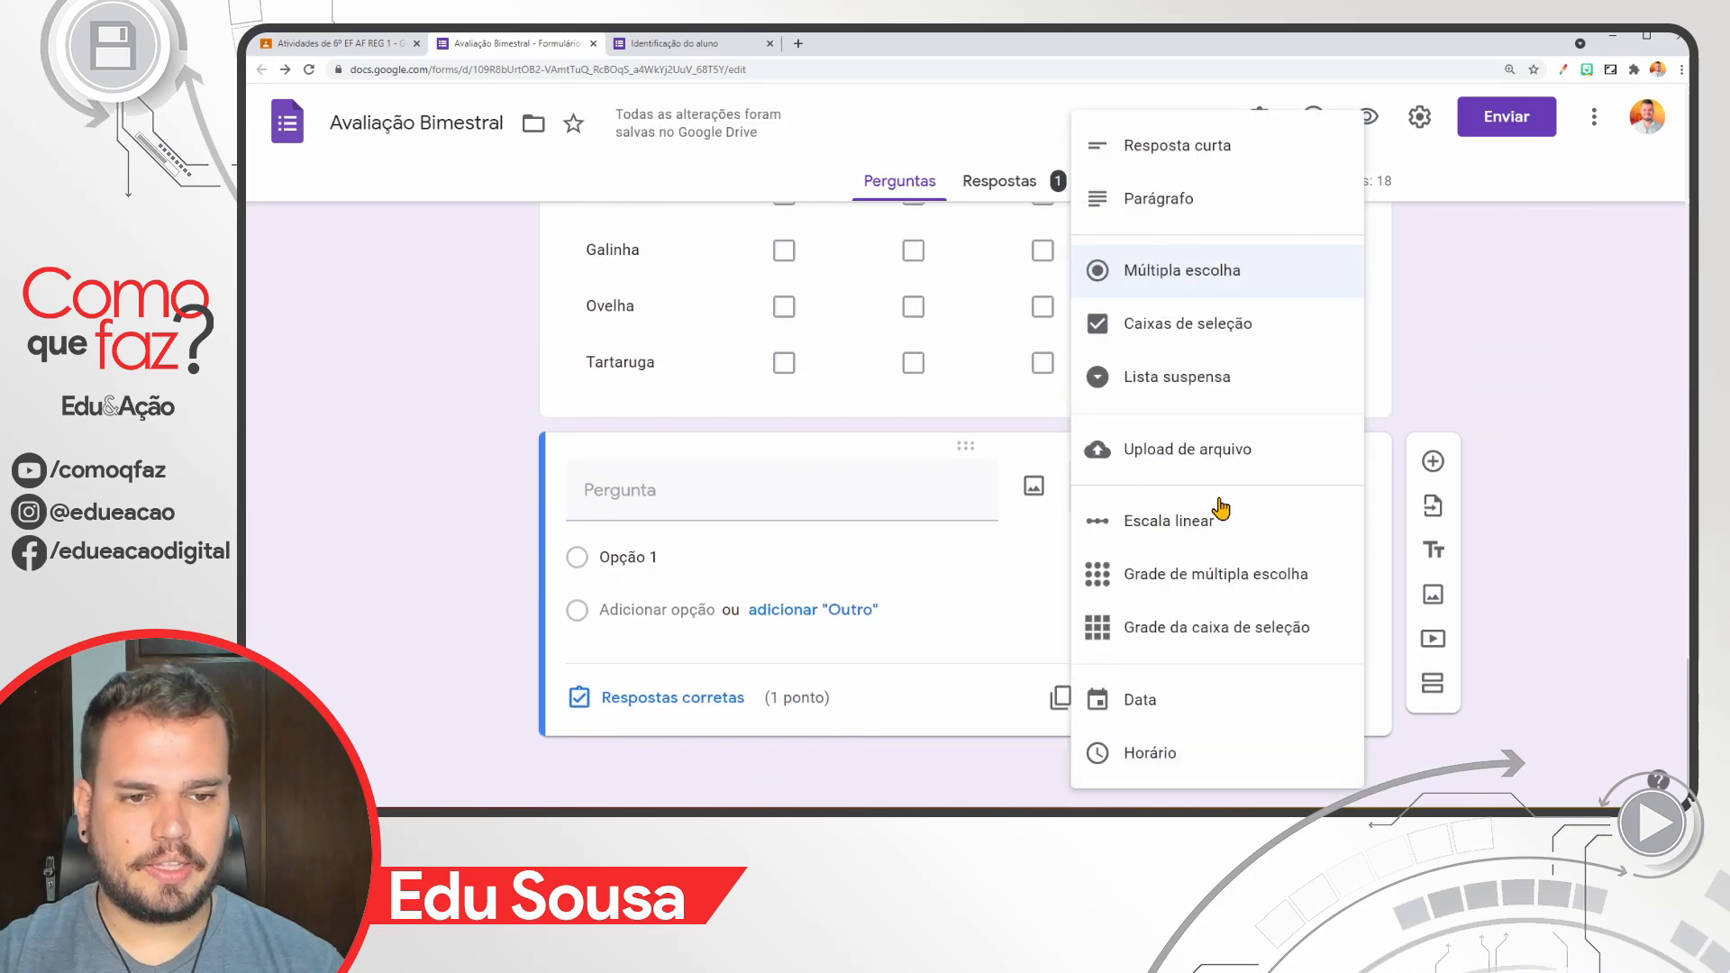
{"action": "left_click", "coordinate": [1196, 450]}
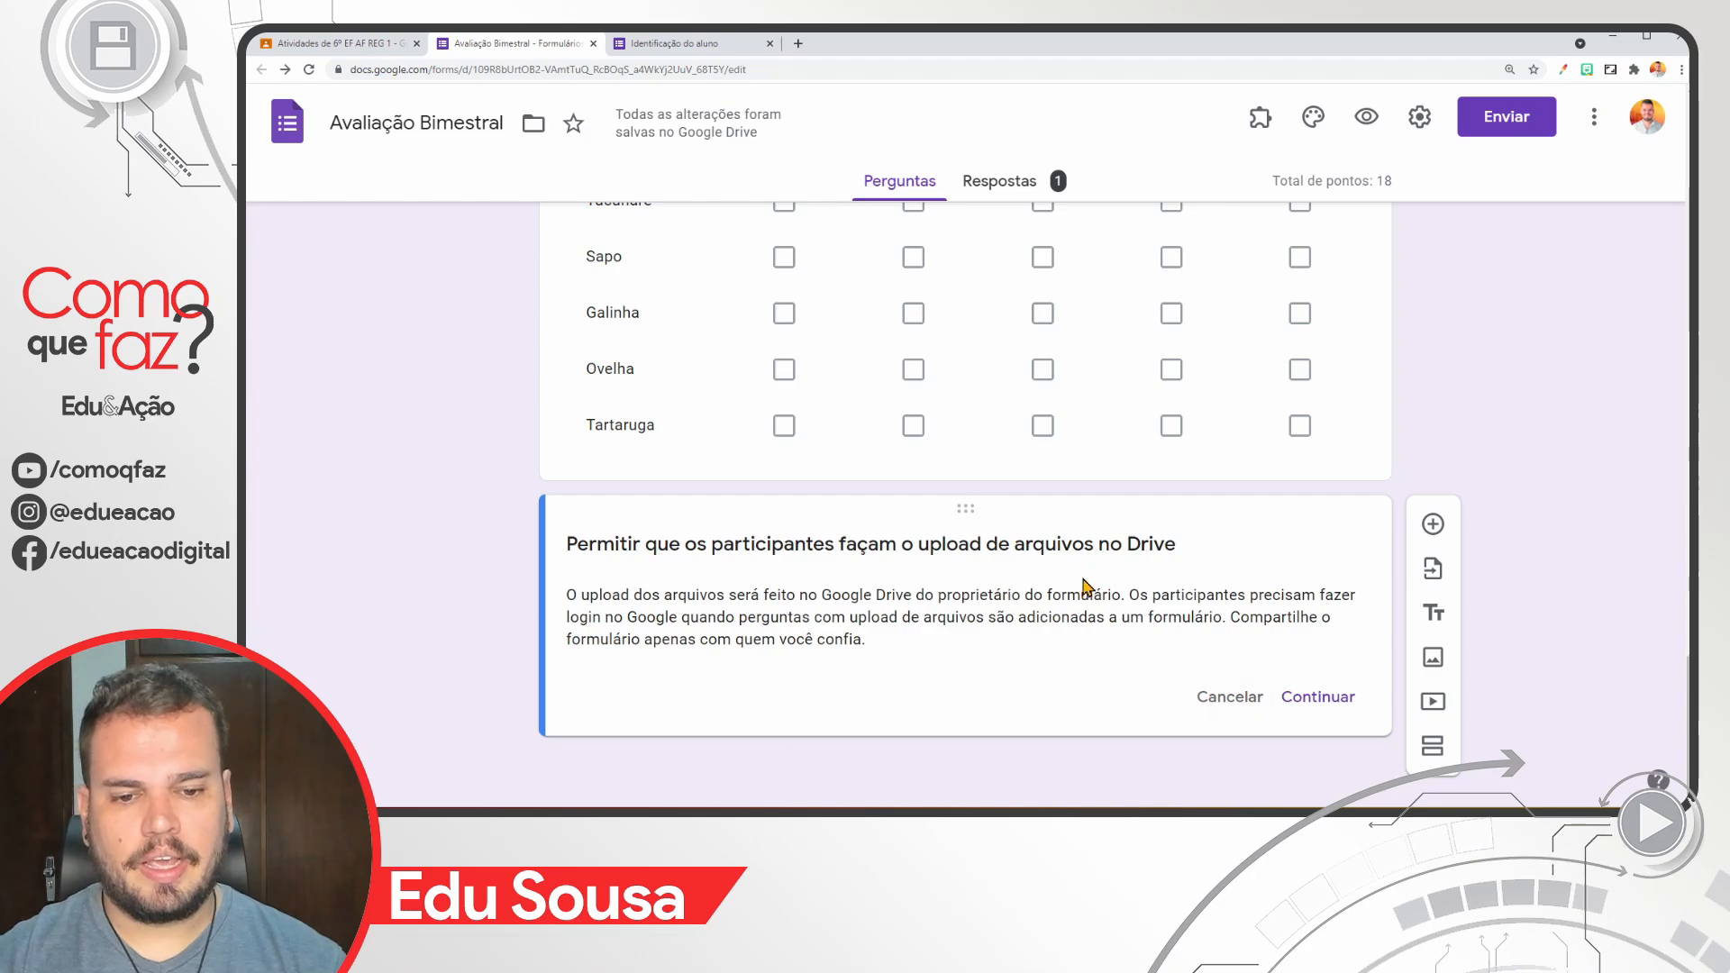
{"action": "left_click", "coordinate": [1297, 707]}
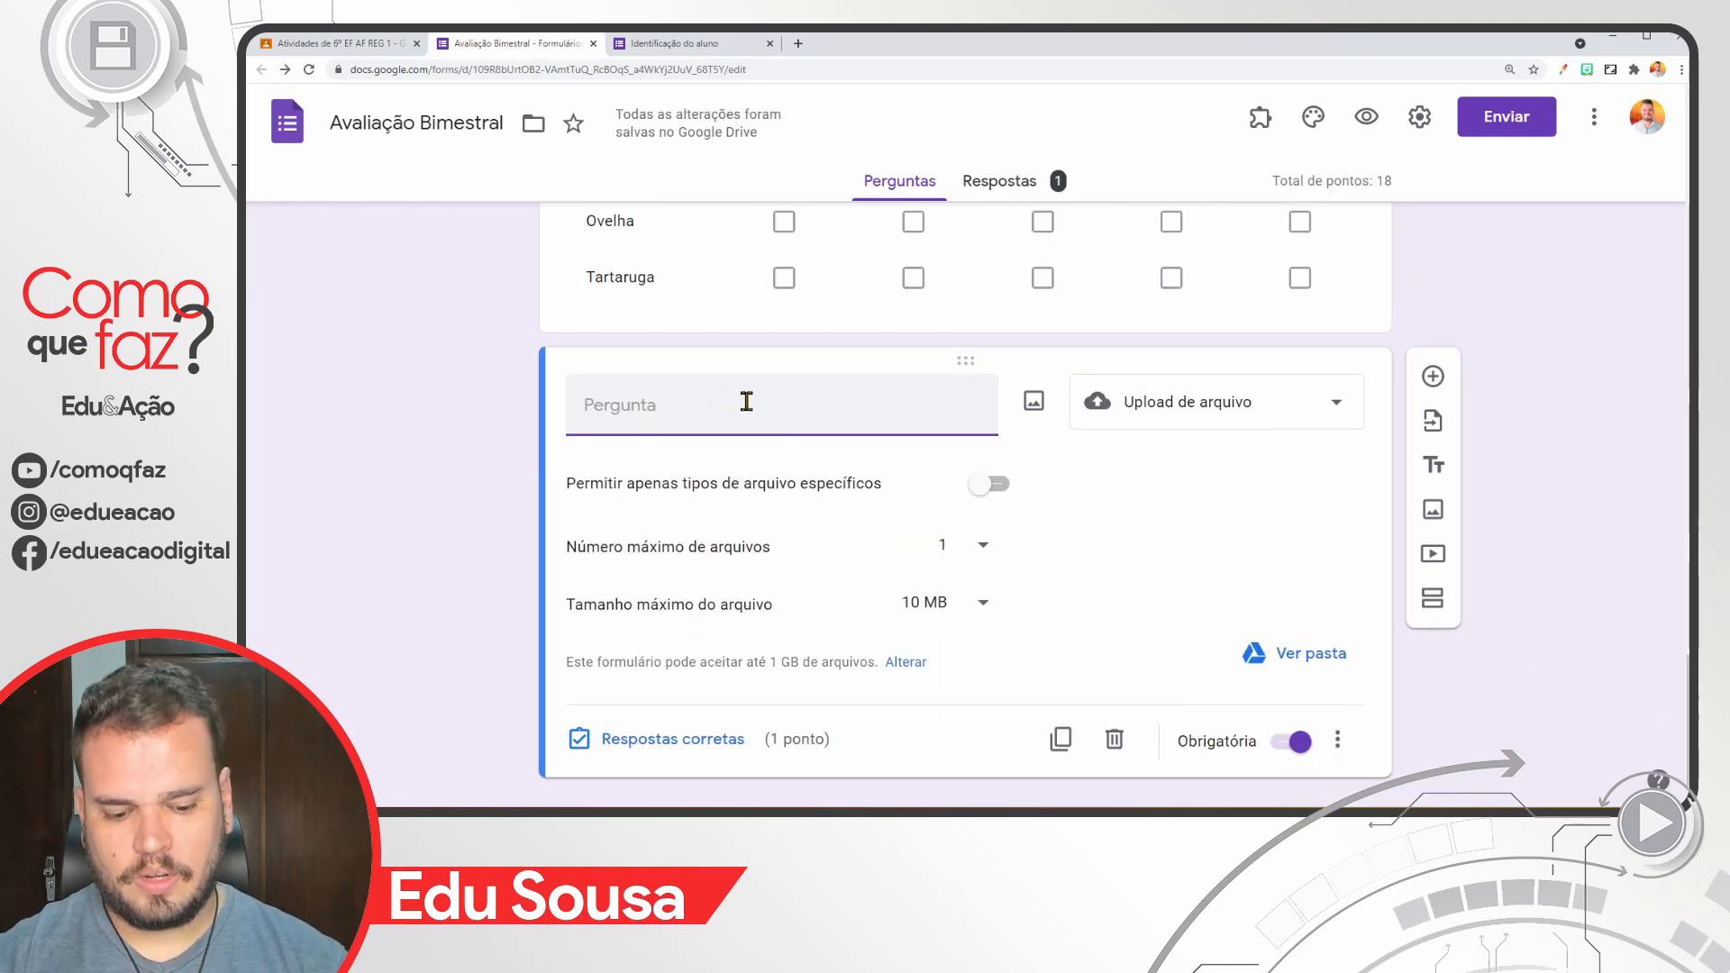
{"action": "type", "text": "Envie sua foto aqui:"}
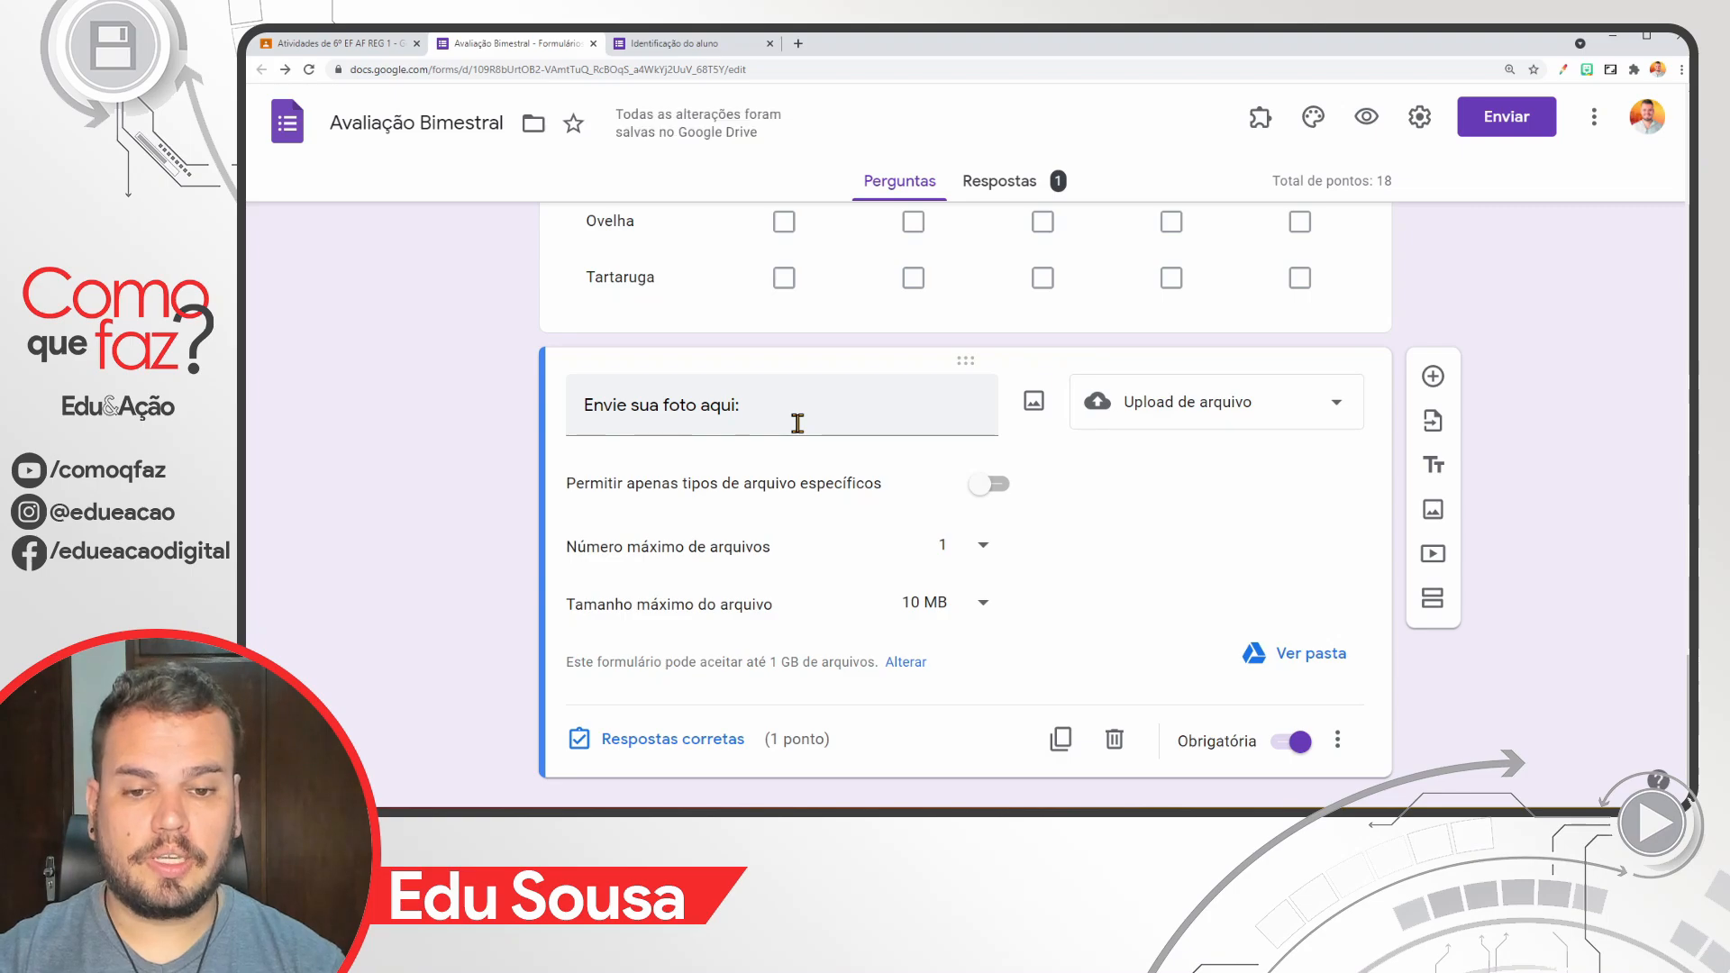
Step: Restrict the photo upload question to Imagem files, with a maximum of 5 files and a file size limit of 10 MB
{"action": "left_click", "coordinate": [999, 491]}
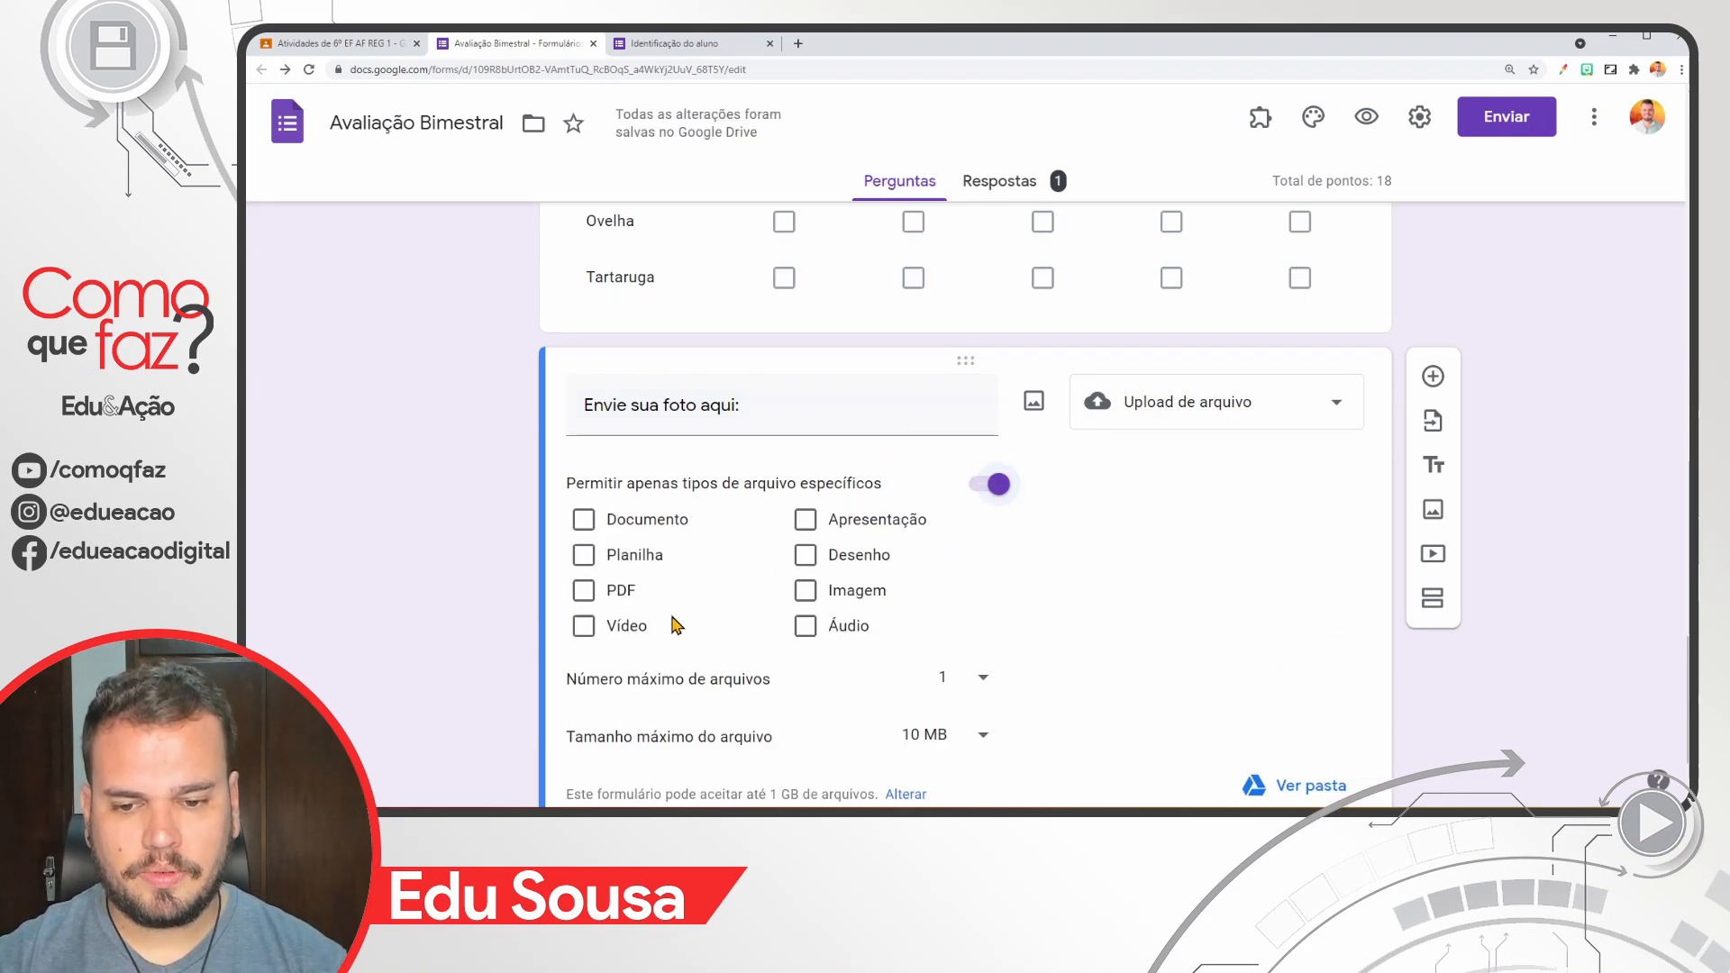
{"action": "left_click", "coordinate": [864, 595]}
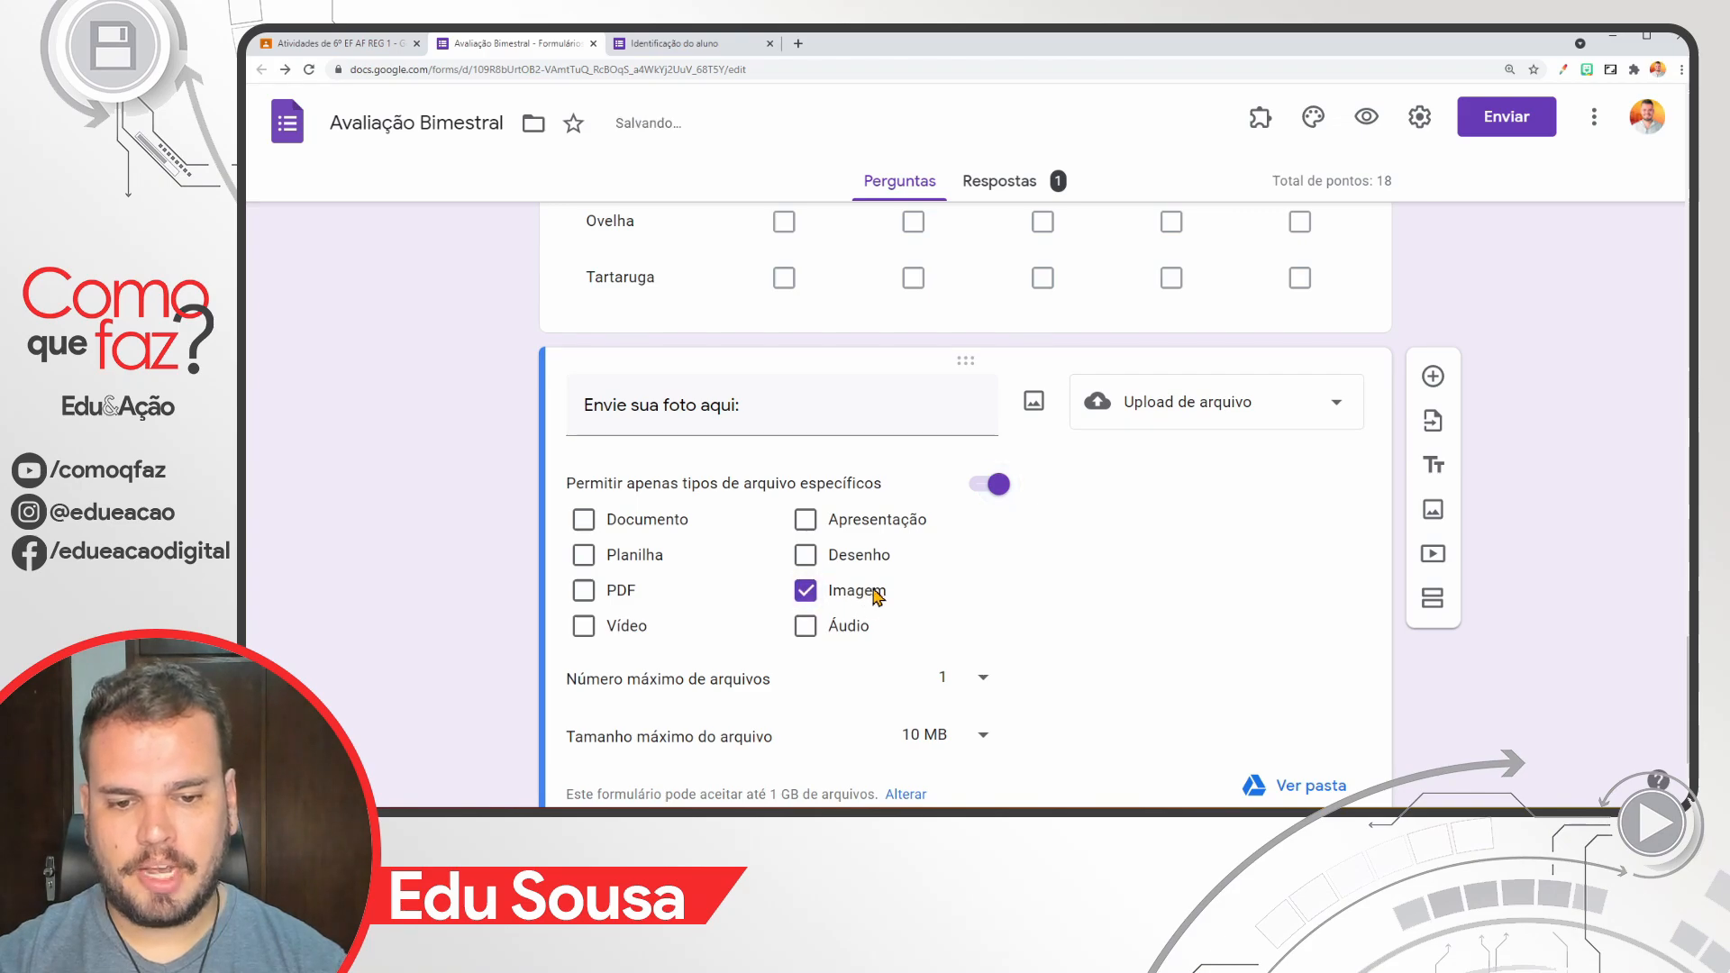
{"action": "scroll", "coordinate": [918, 589], "scroll_direction": "down", "scroll_amount": 2}
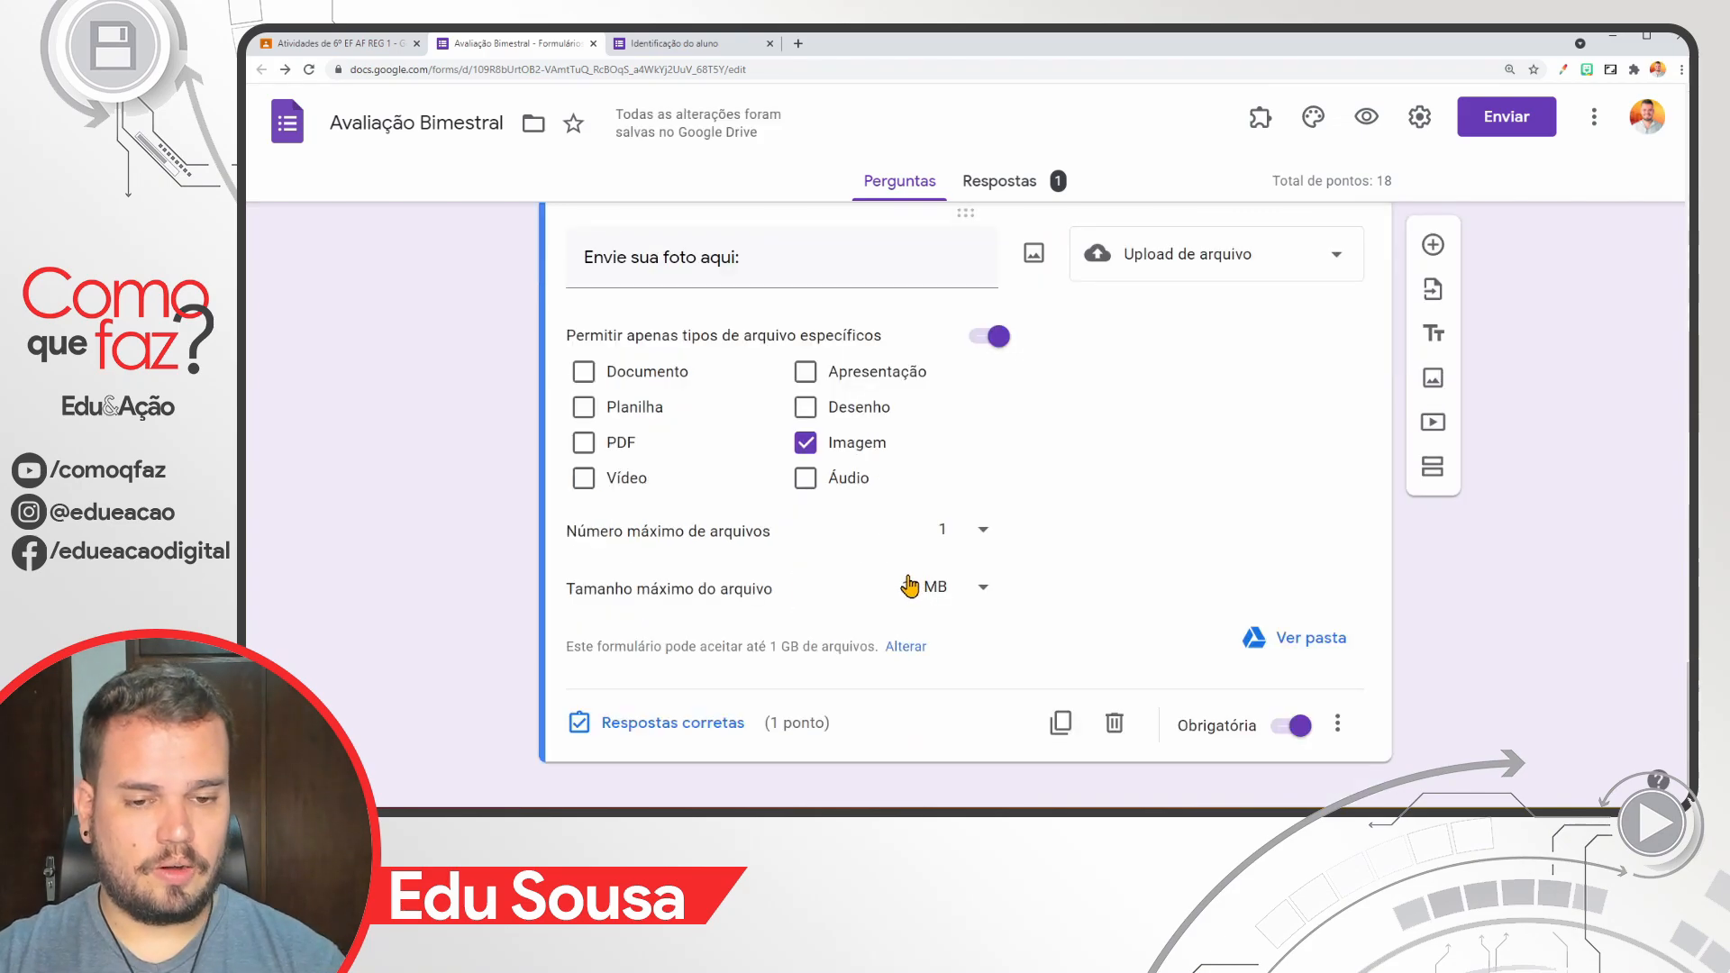
{"action": "left_click", "coordinate": [974, 544]}
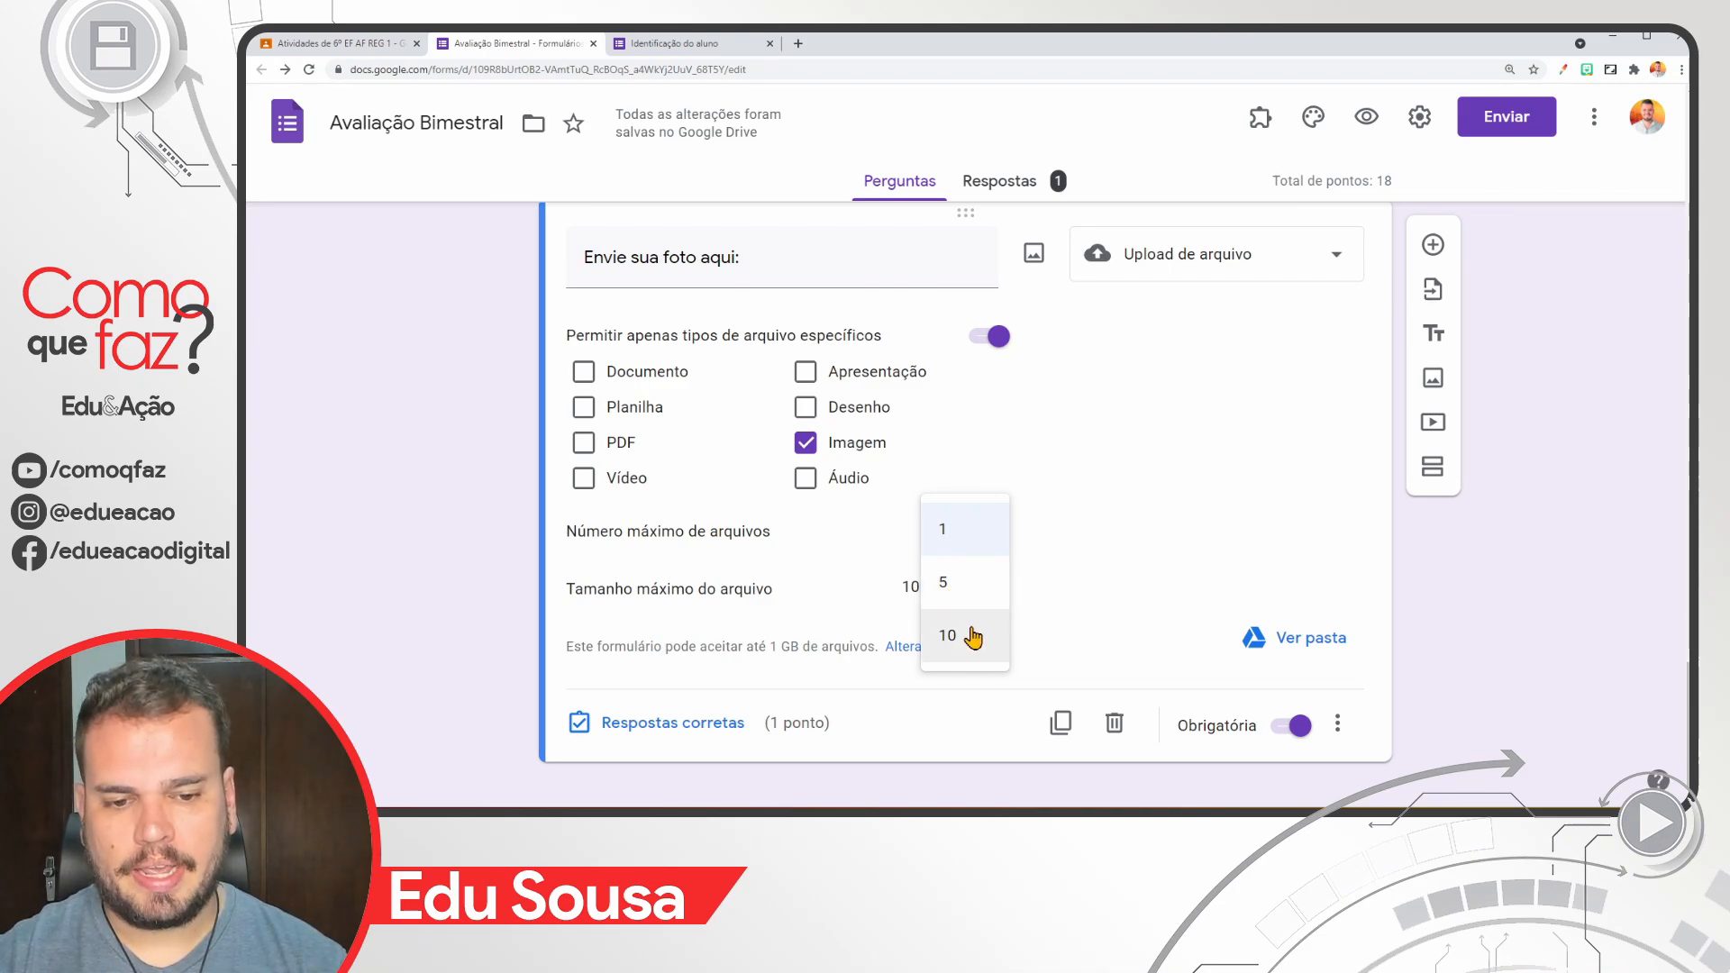
{"action": "left_click", "coordinate": [946, 584]}
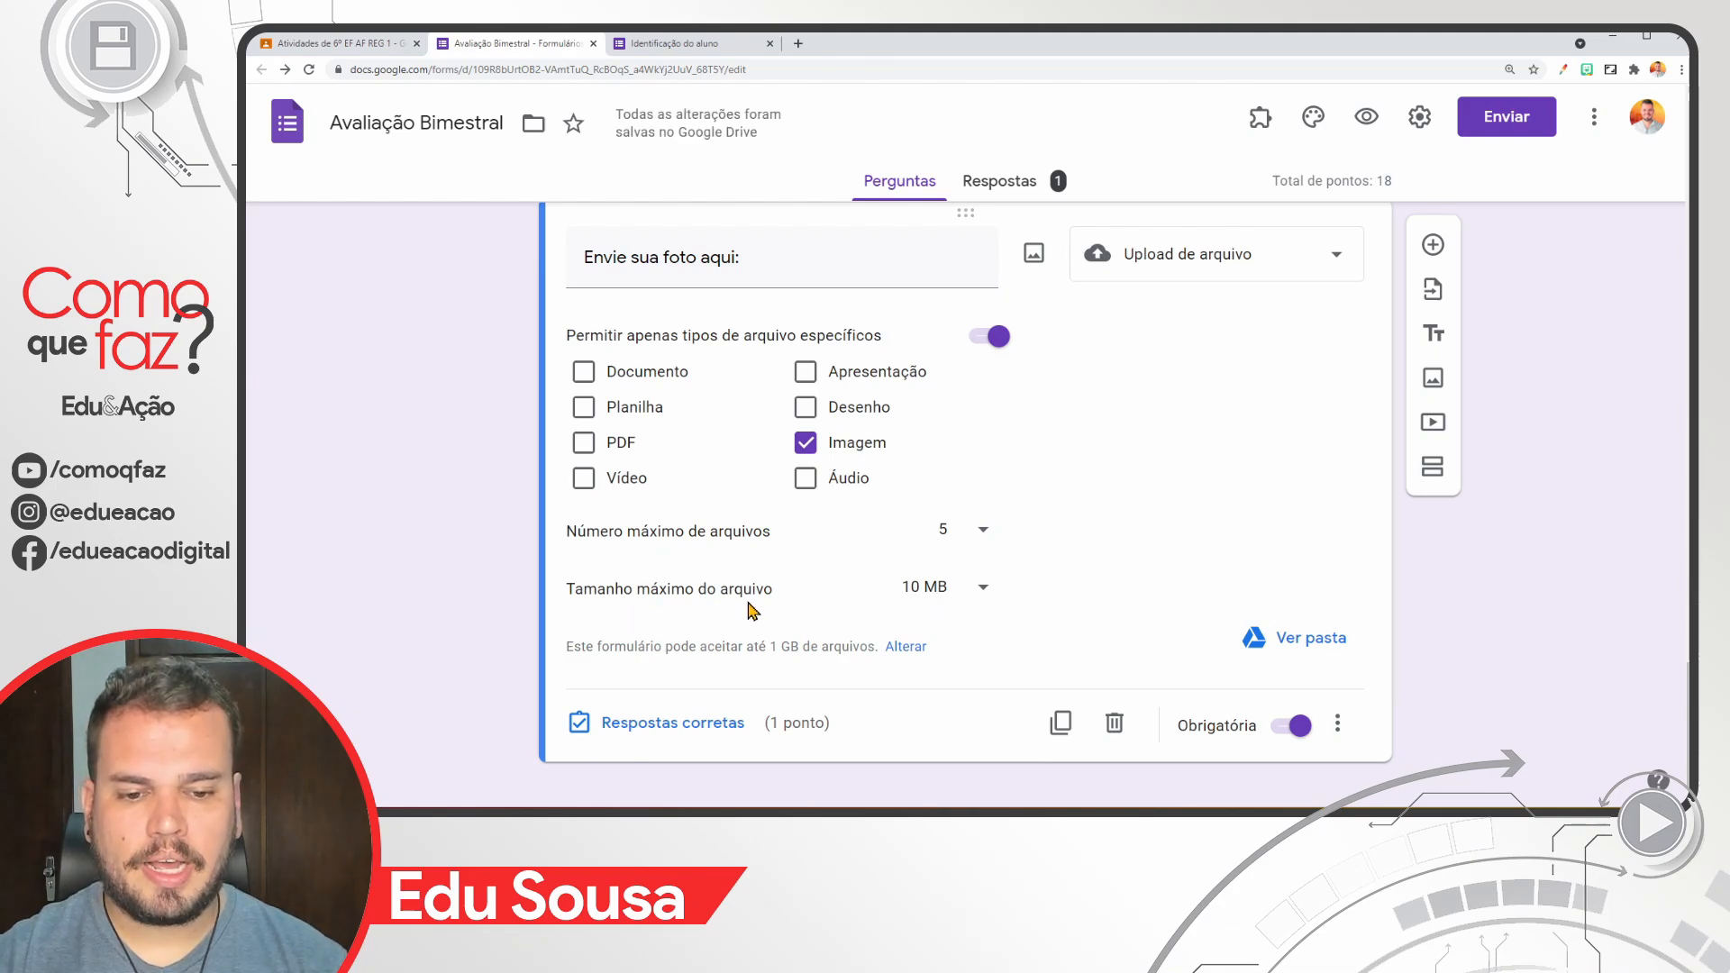
{"action": "left_click", "coordinate": [992, 598]}
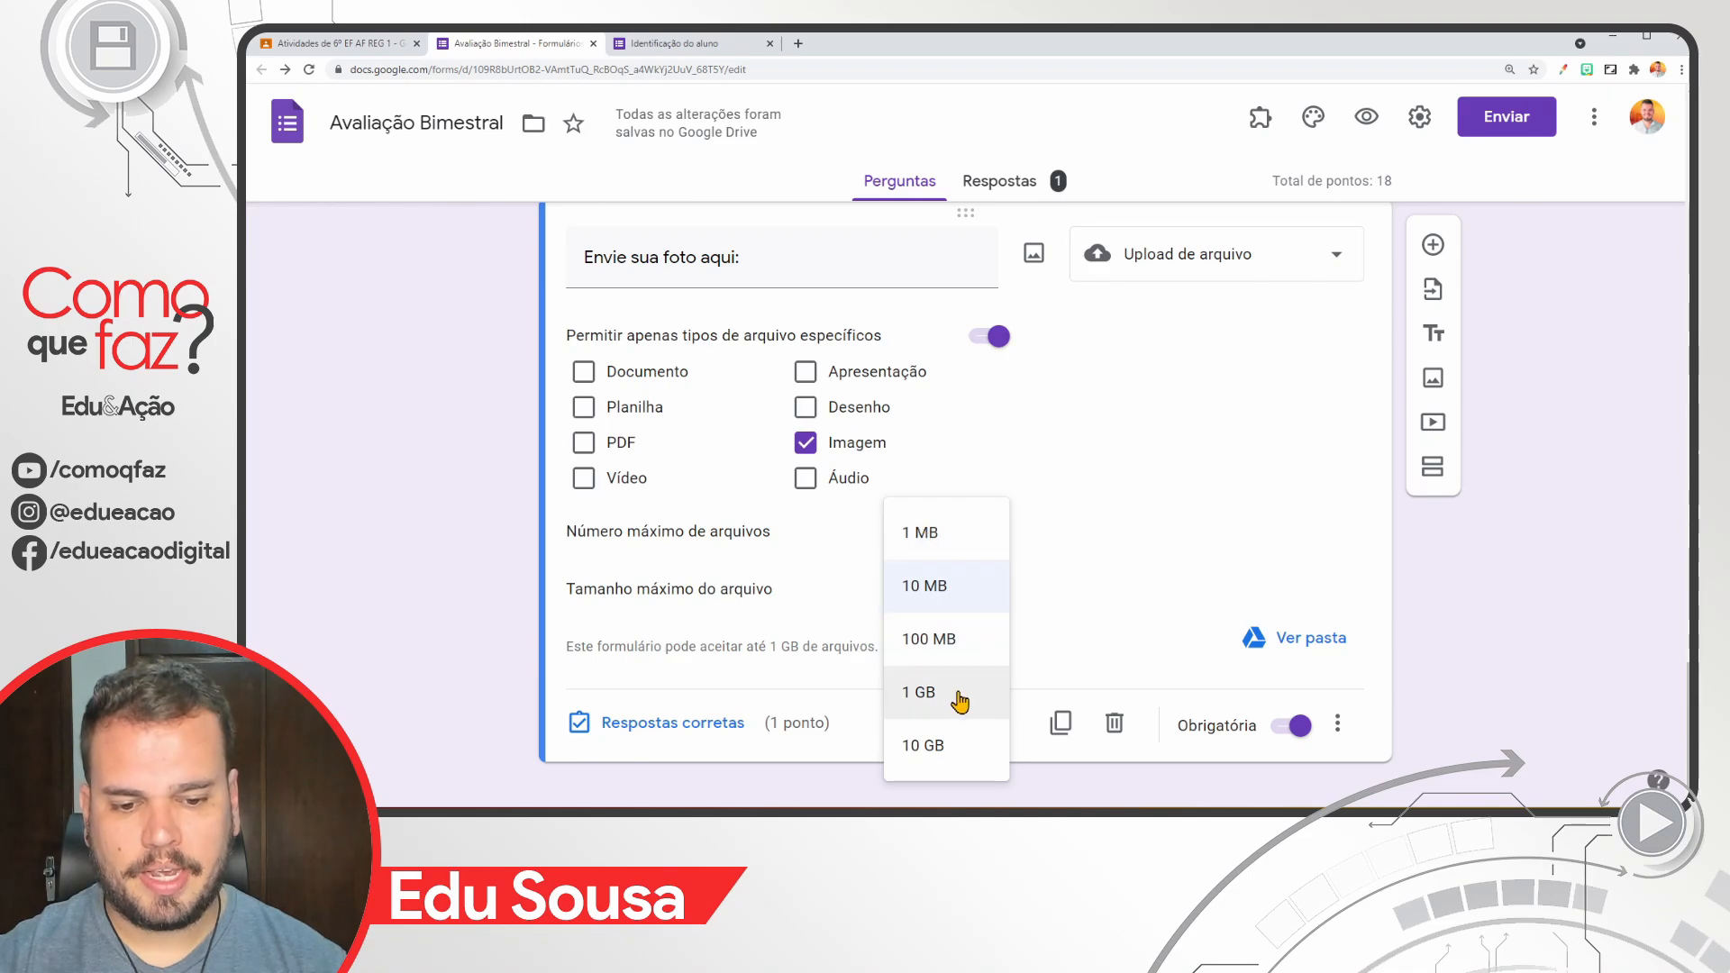
{"action": "left_click", "coordinate": [941, 596]}
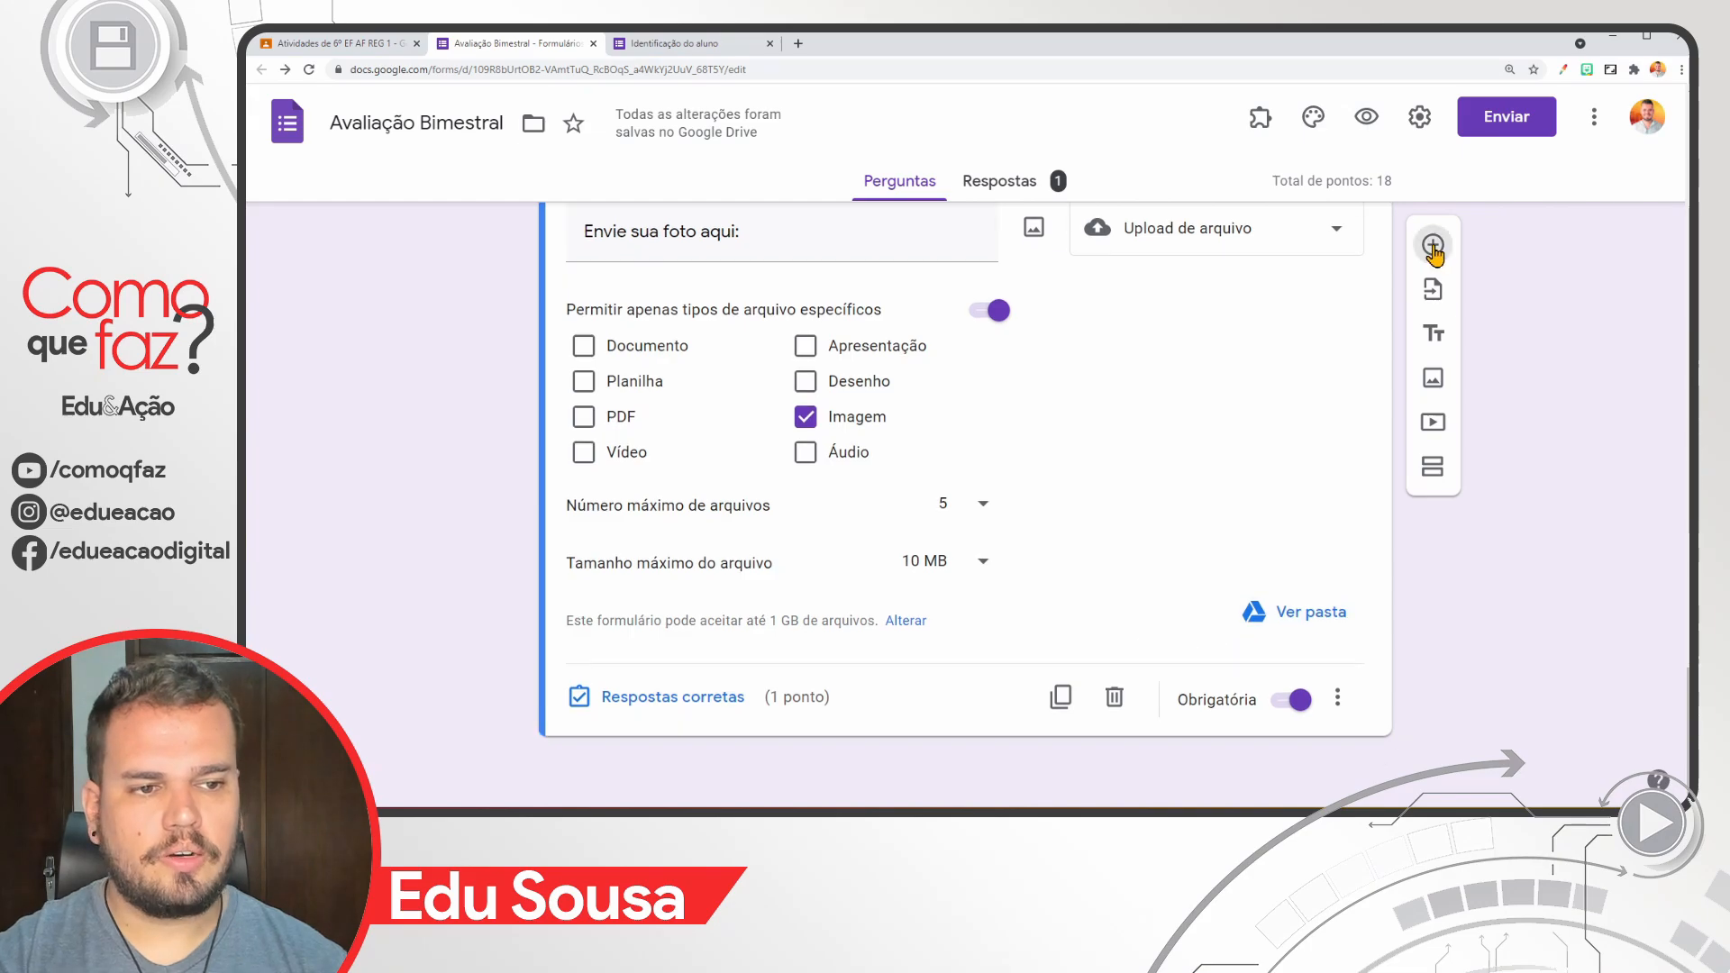
Step: Add an Escala linear question titled "Avalie a nossa prova:"
{"action": "left_click", "coordinate": [1434, 247]}
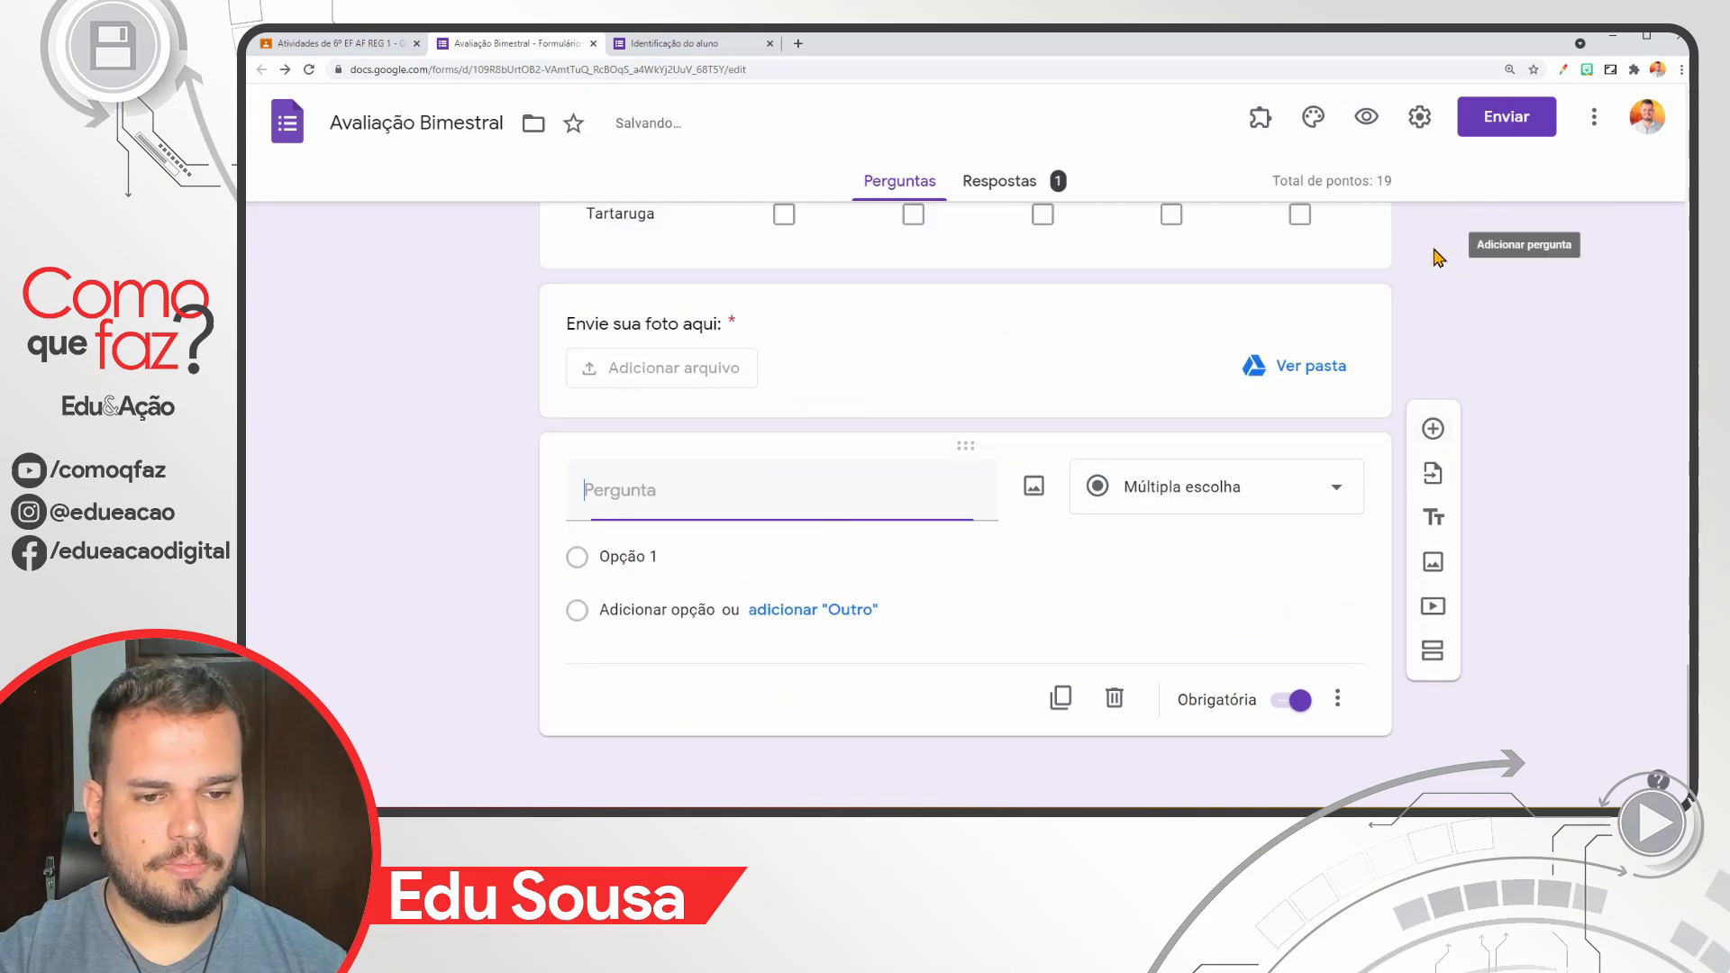
{"action": "left_click", "coordinate": [1225, 506]}
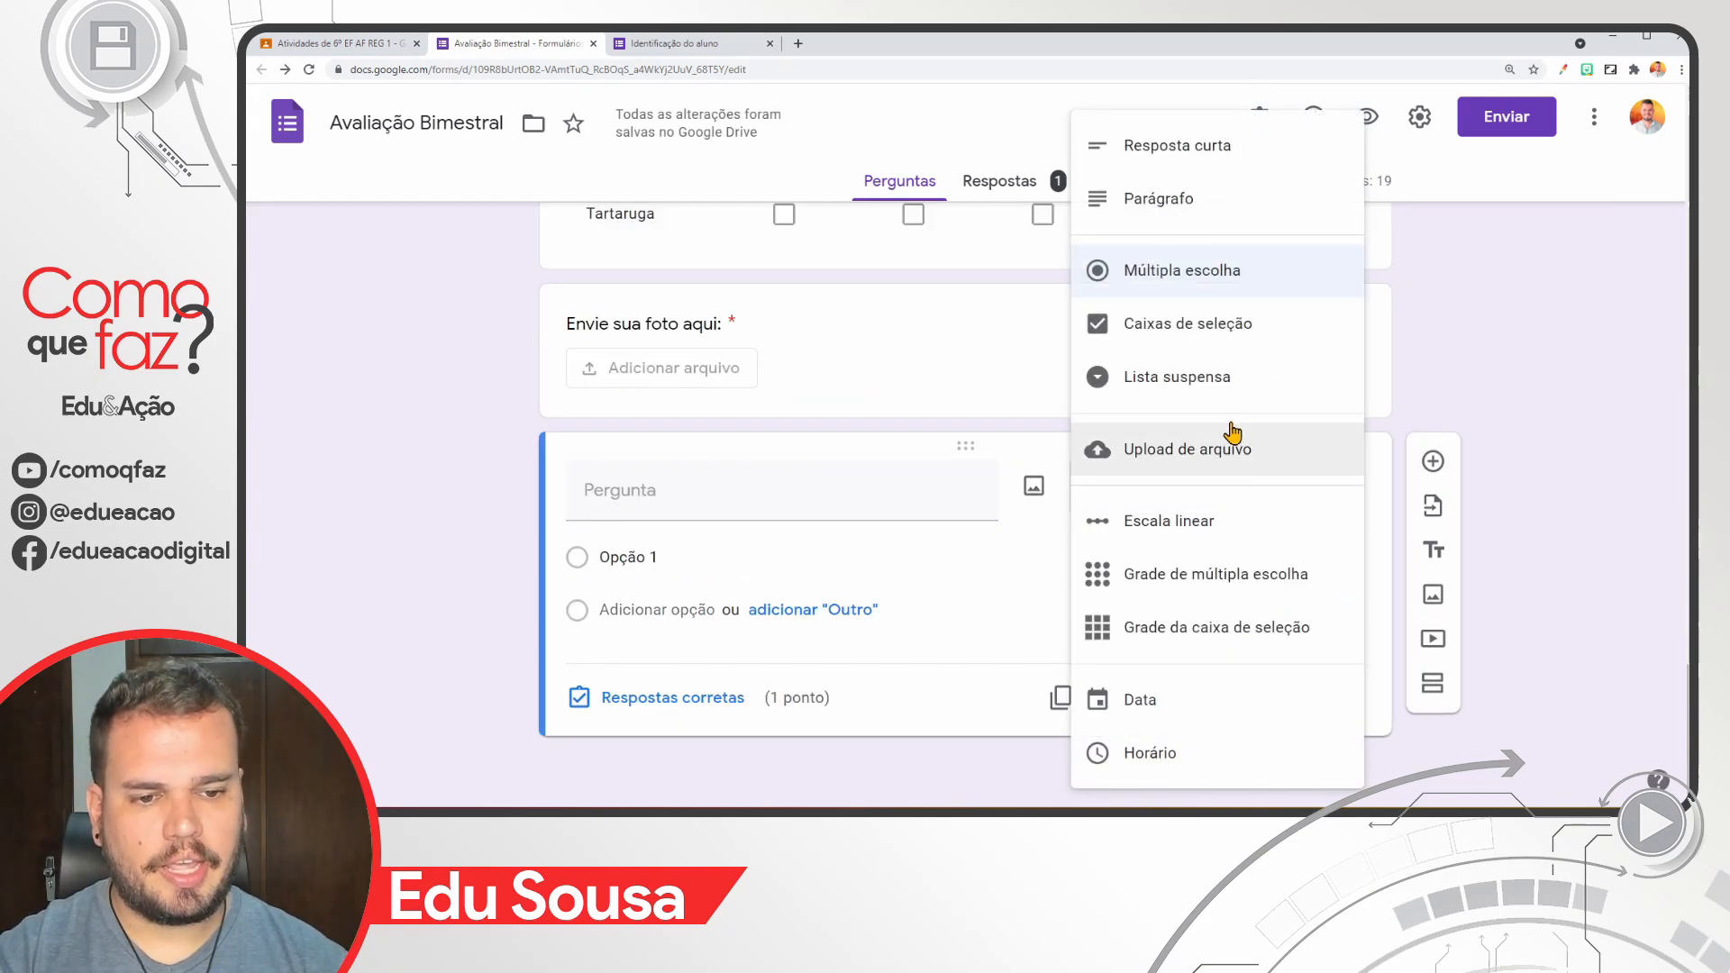
{"action": "left_click", "coordinate": [1203, 523]}
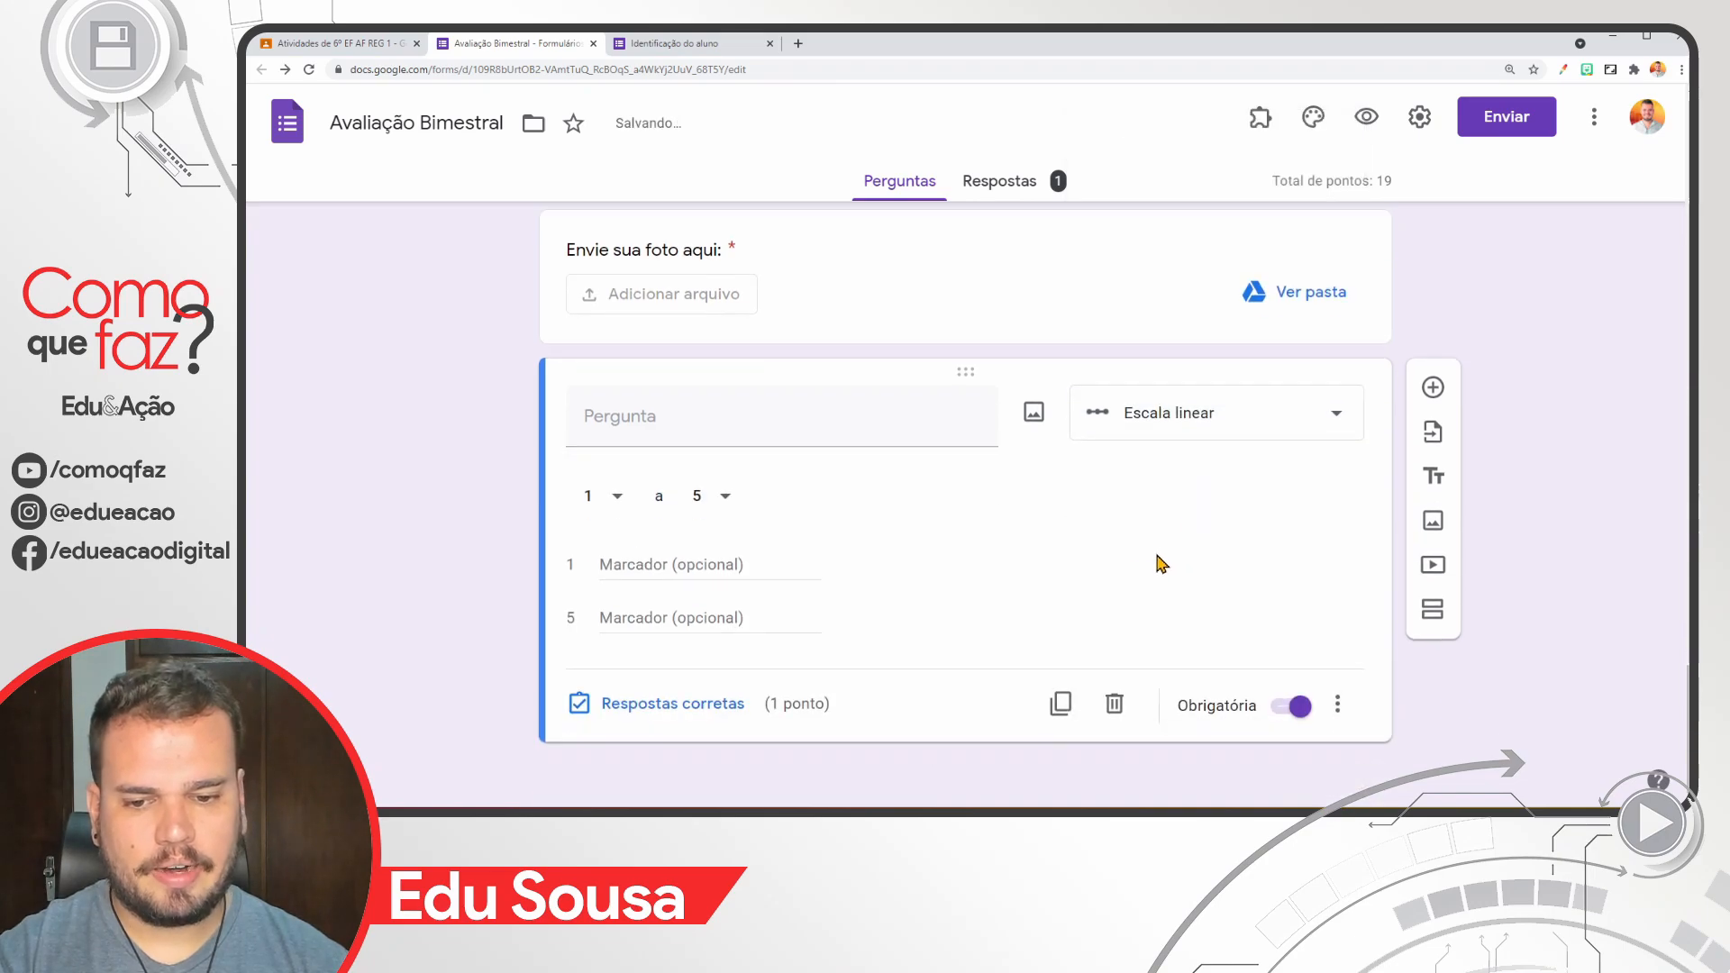
{"action": "left_click", "coordinate": [698, 415]}
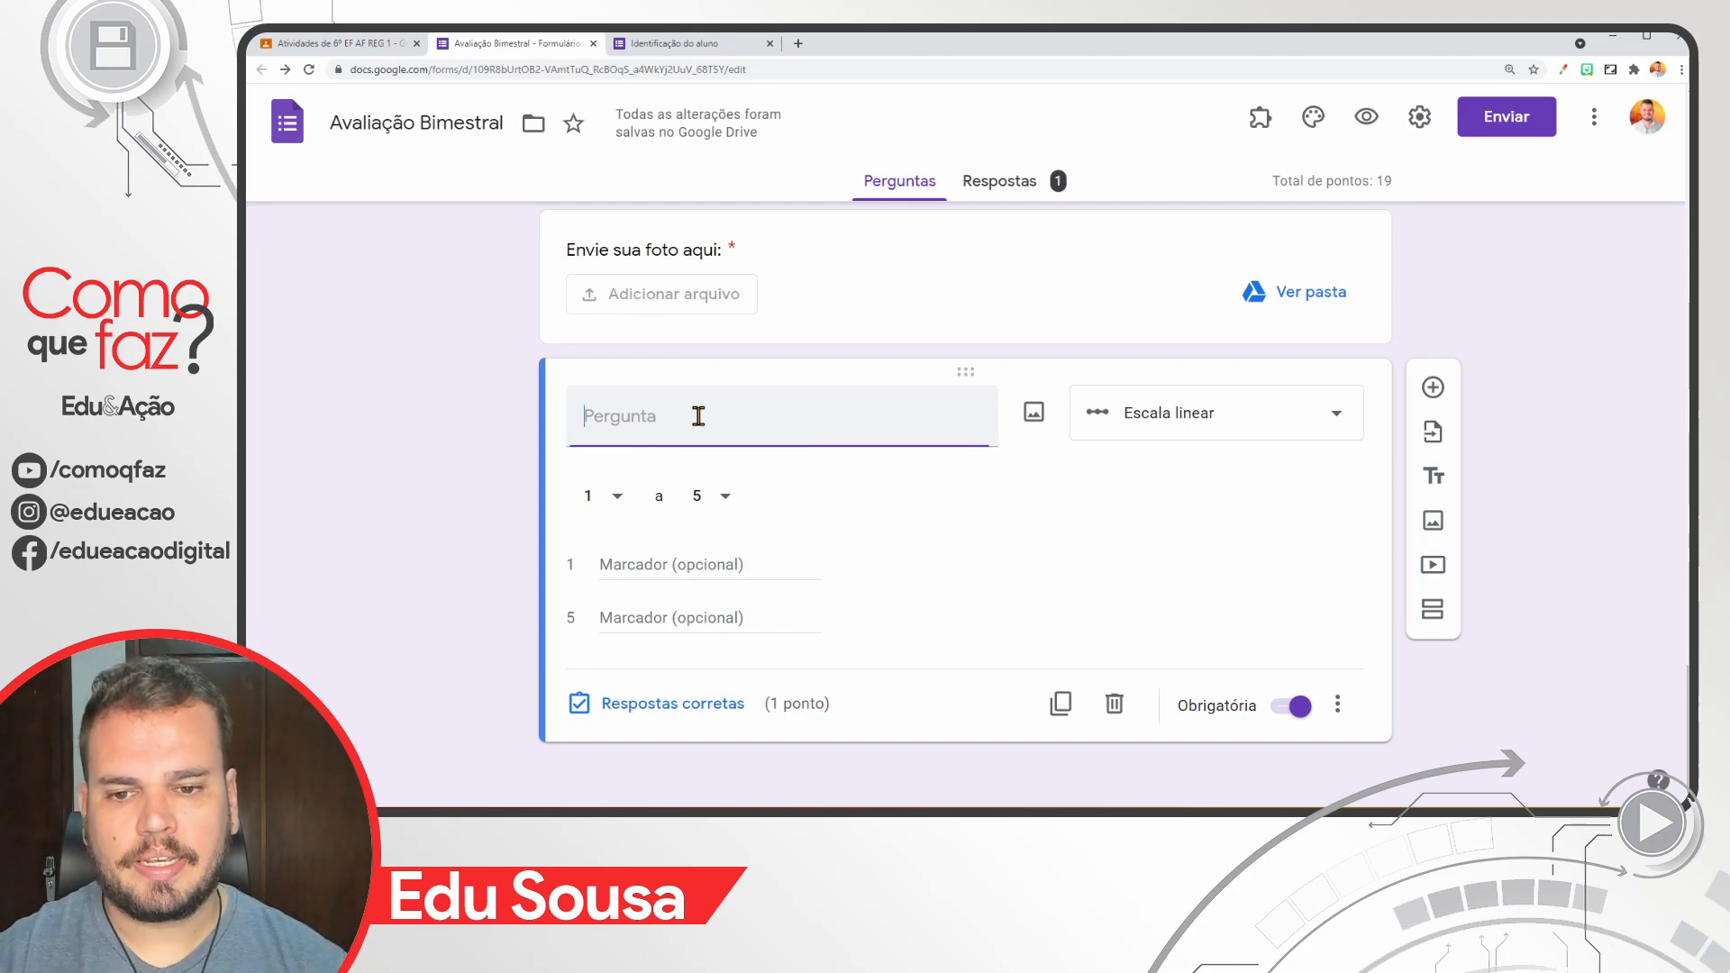
{"action": "type", "text": "Avalie a nossa prova:"}
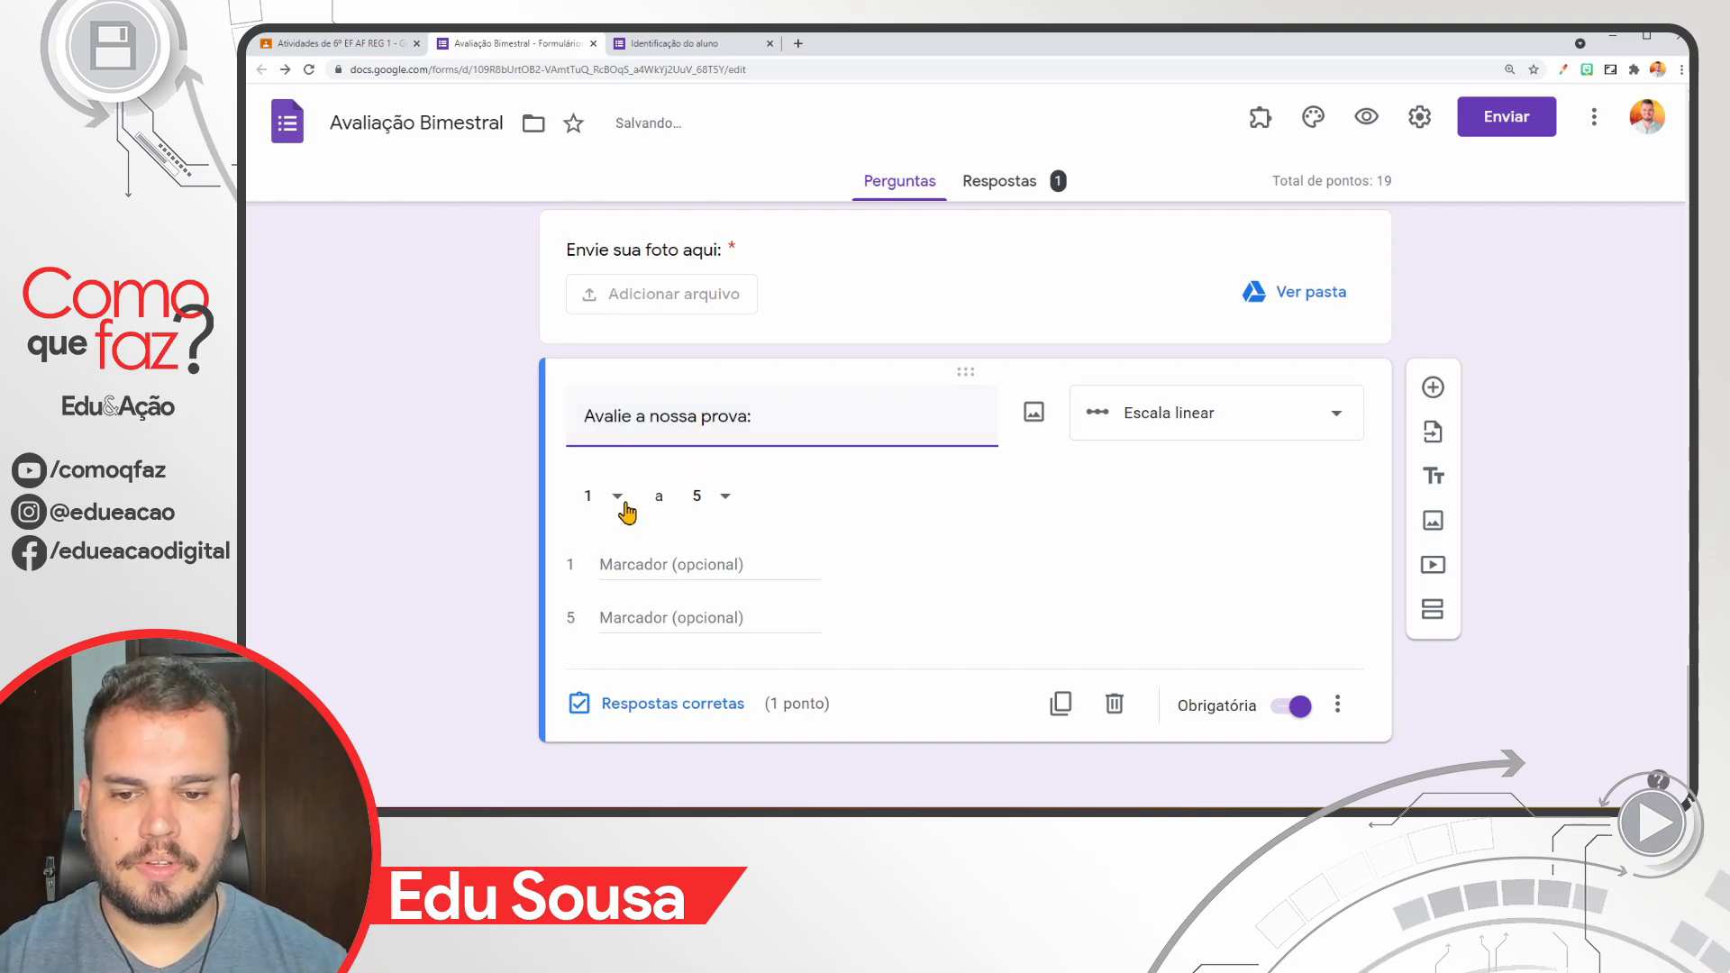
Step: Keep the linear scale range from 1 to 5, and label 1 as "Péssimo" and 5 as "Excelente"
{"action": "left_click", "coordinate": [622, 499]}
{"action": "left_click", "coordinate": [627, 503]}
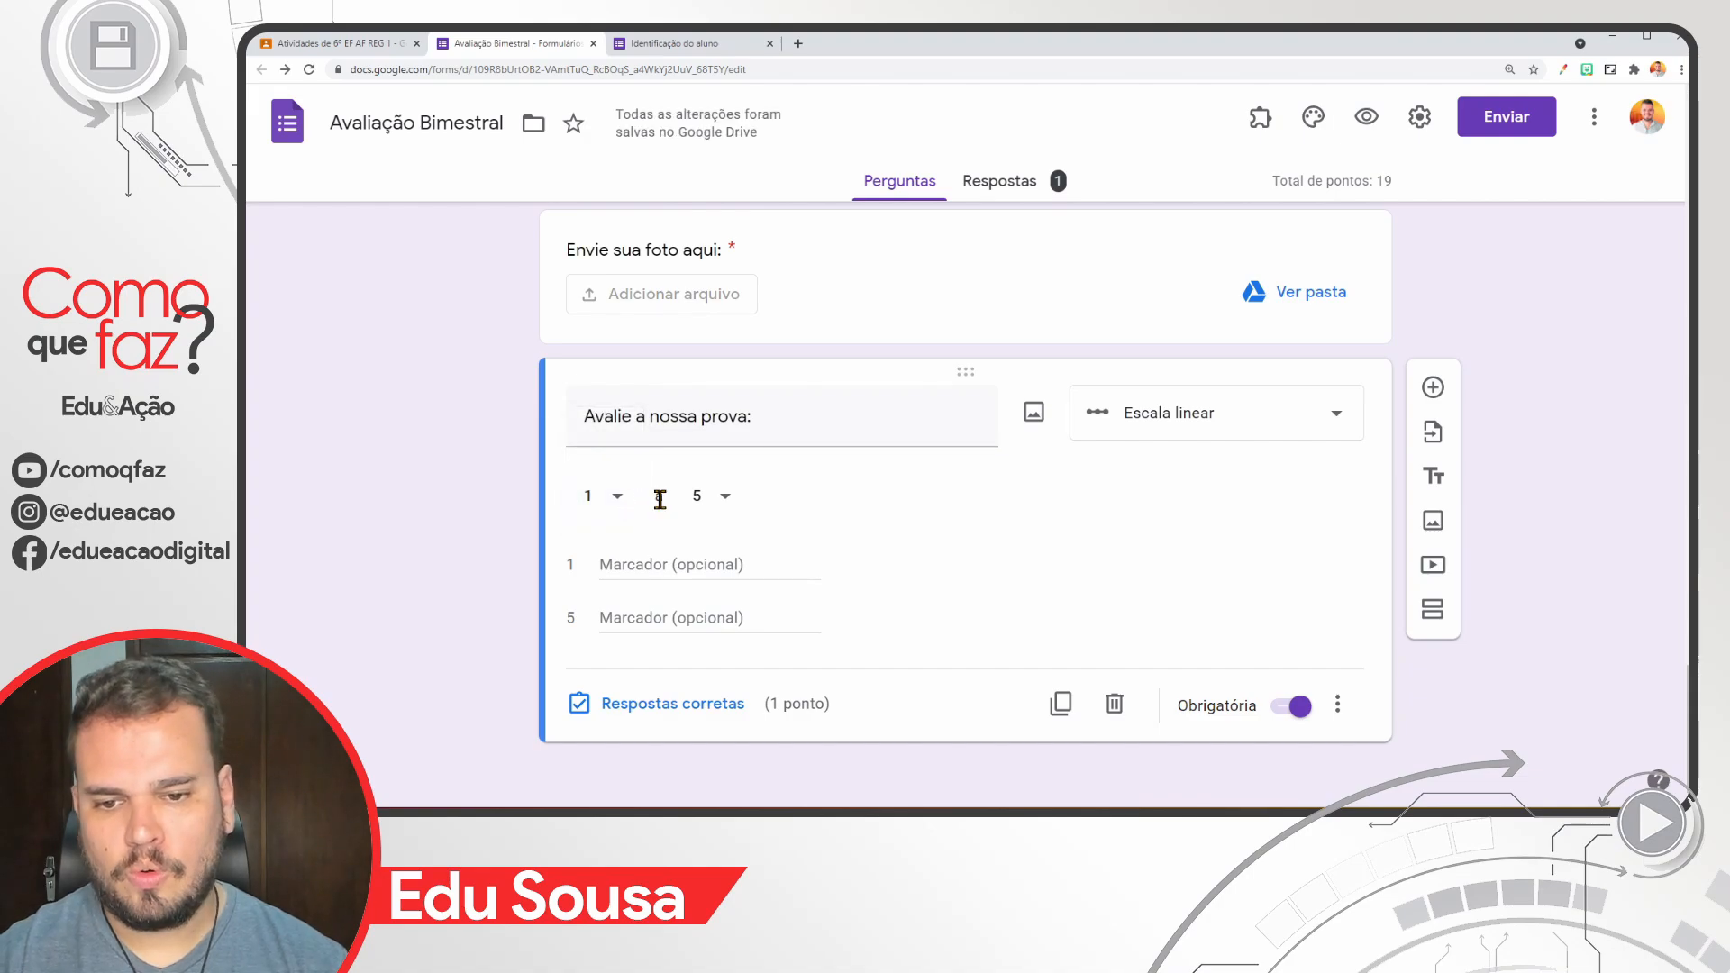
{"action": "left_click", "coordinate": [722, 491]}
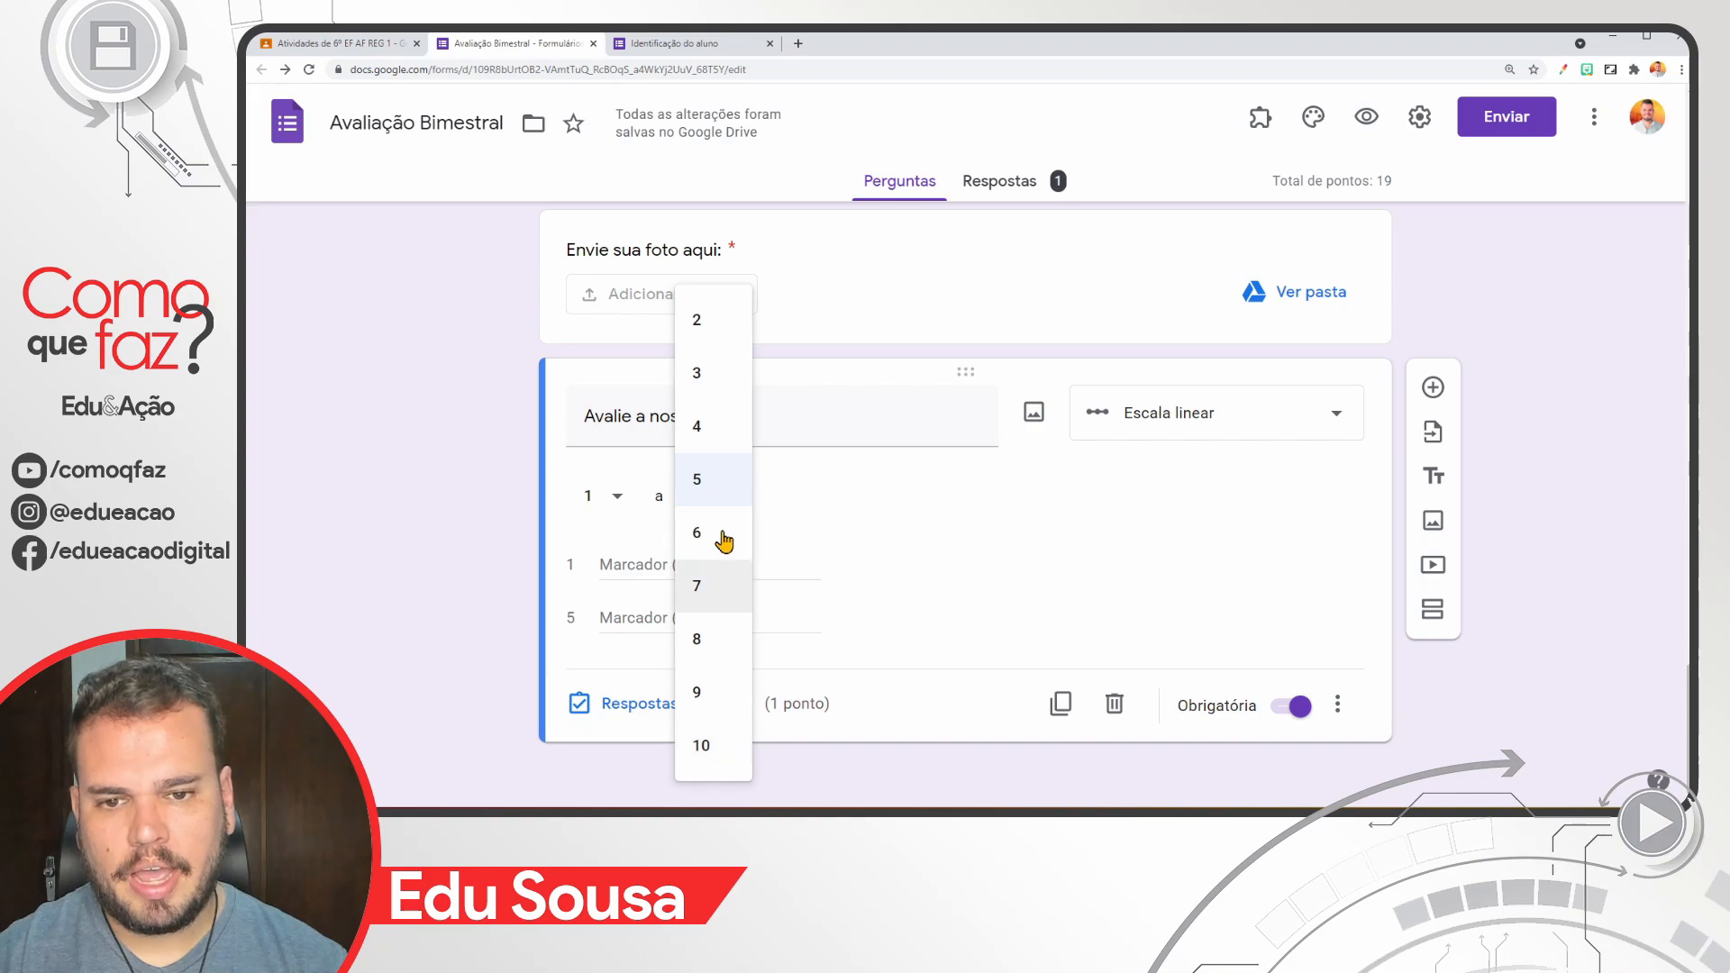
{"action": "left_click", "coordinate": [718, 496]}
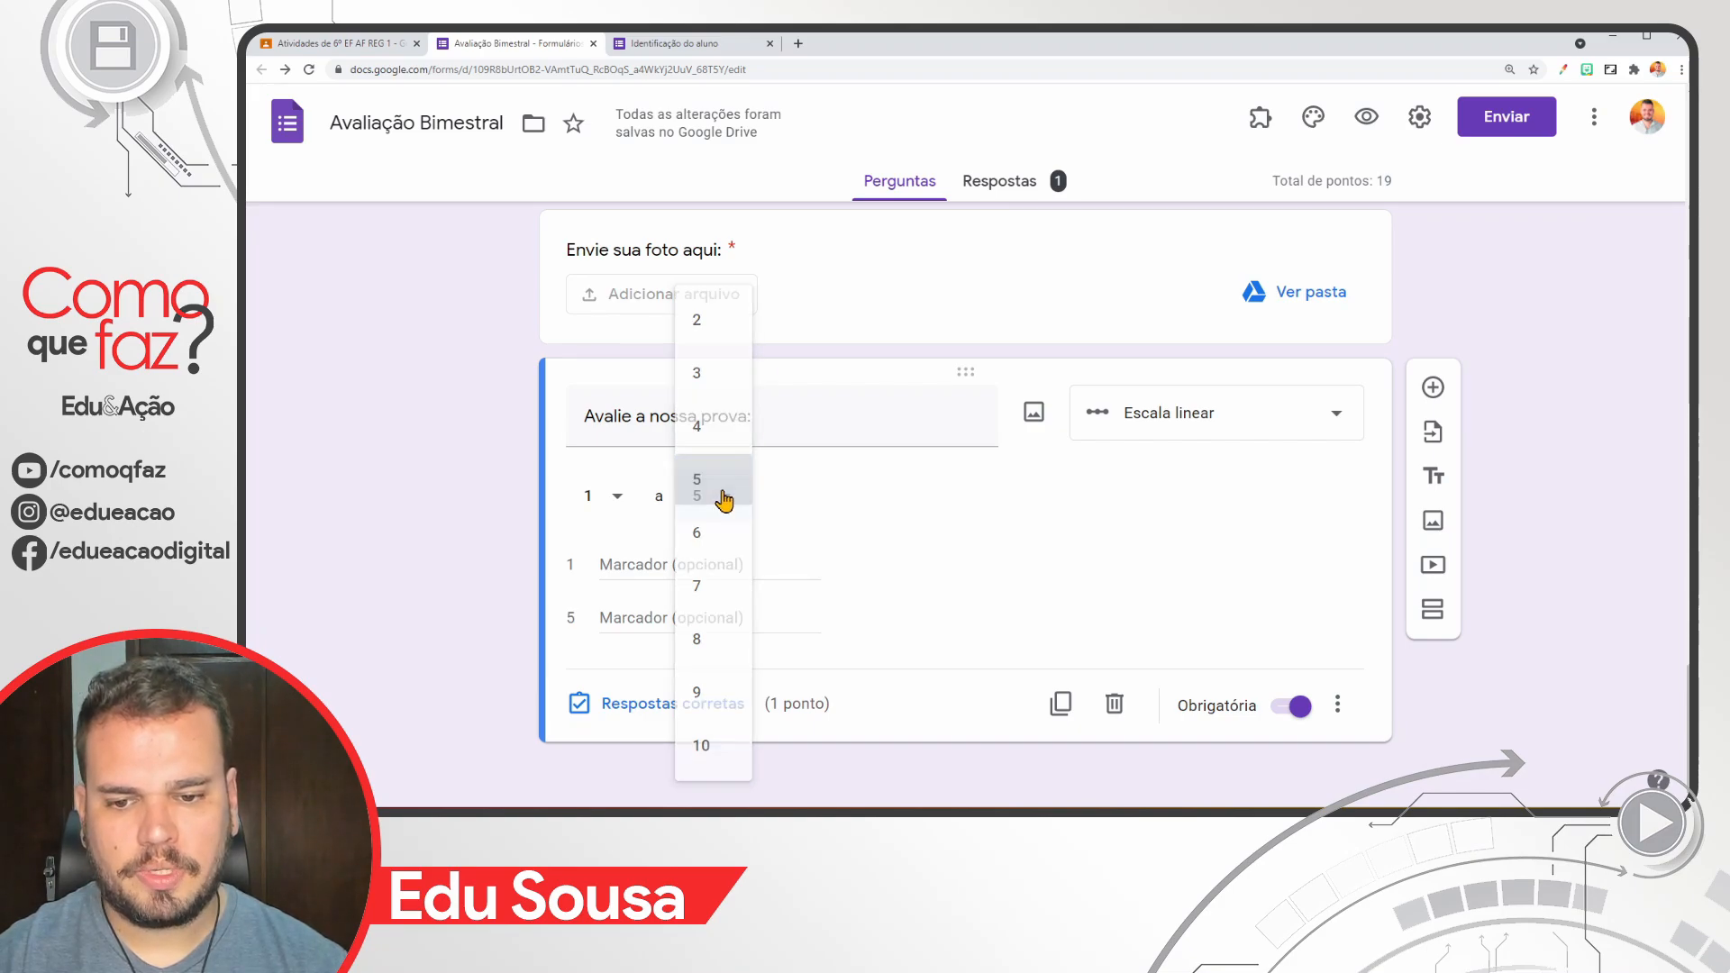
{"action": "left_click", "coordinate": [647, 565]}
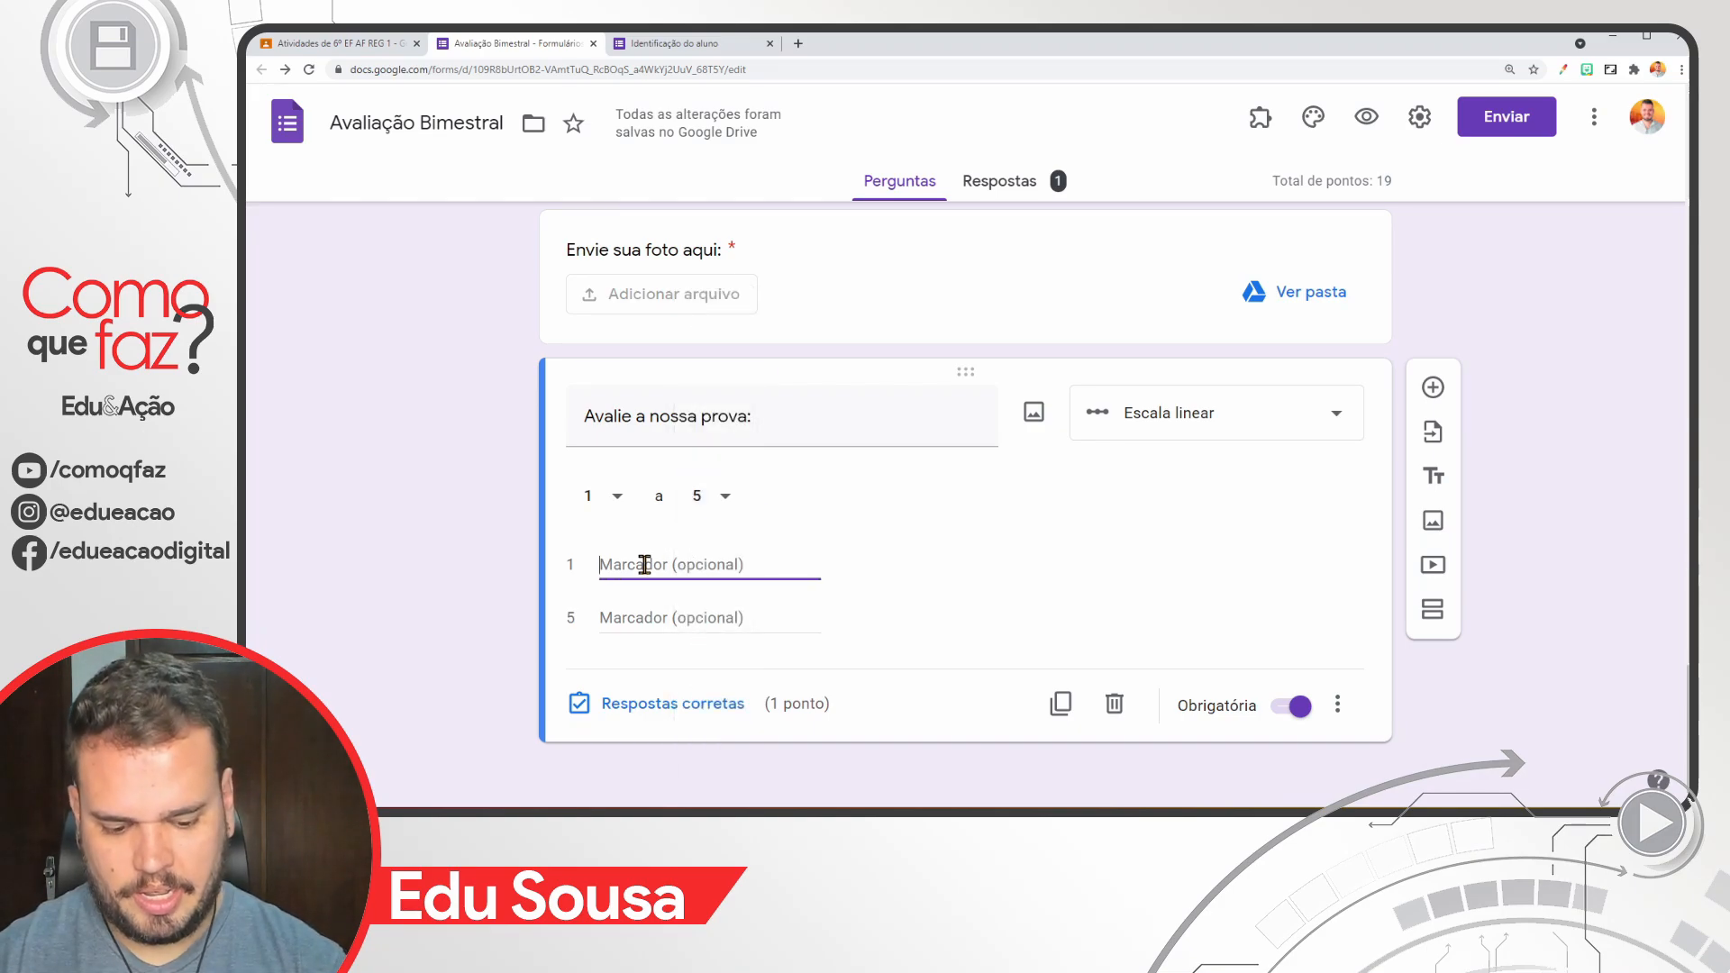
{"action": "type", "text": "Péssimo"}
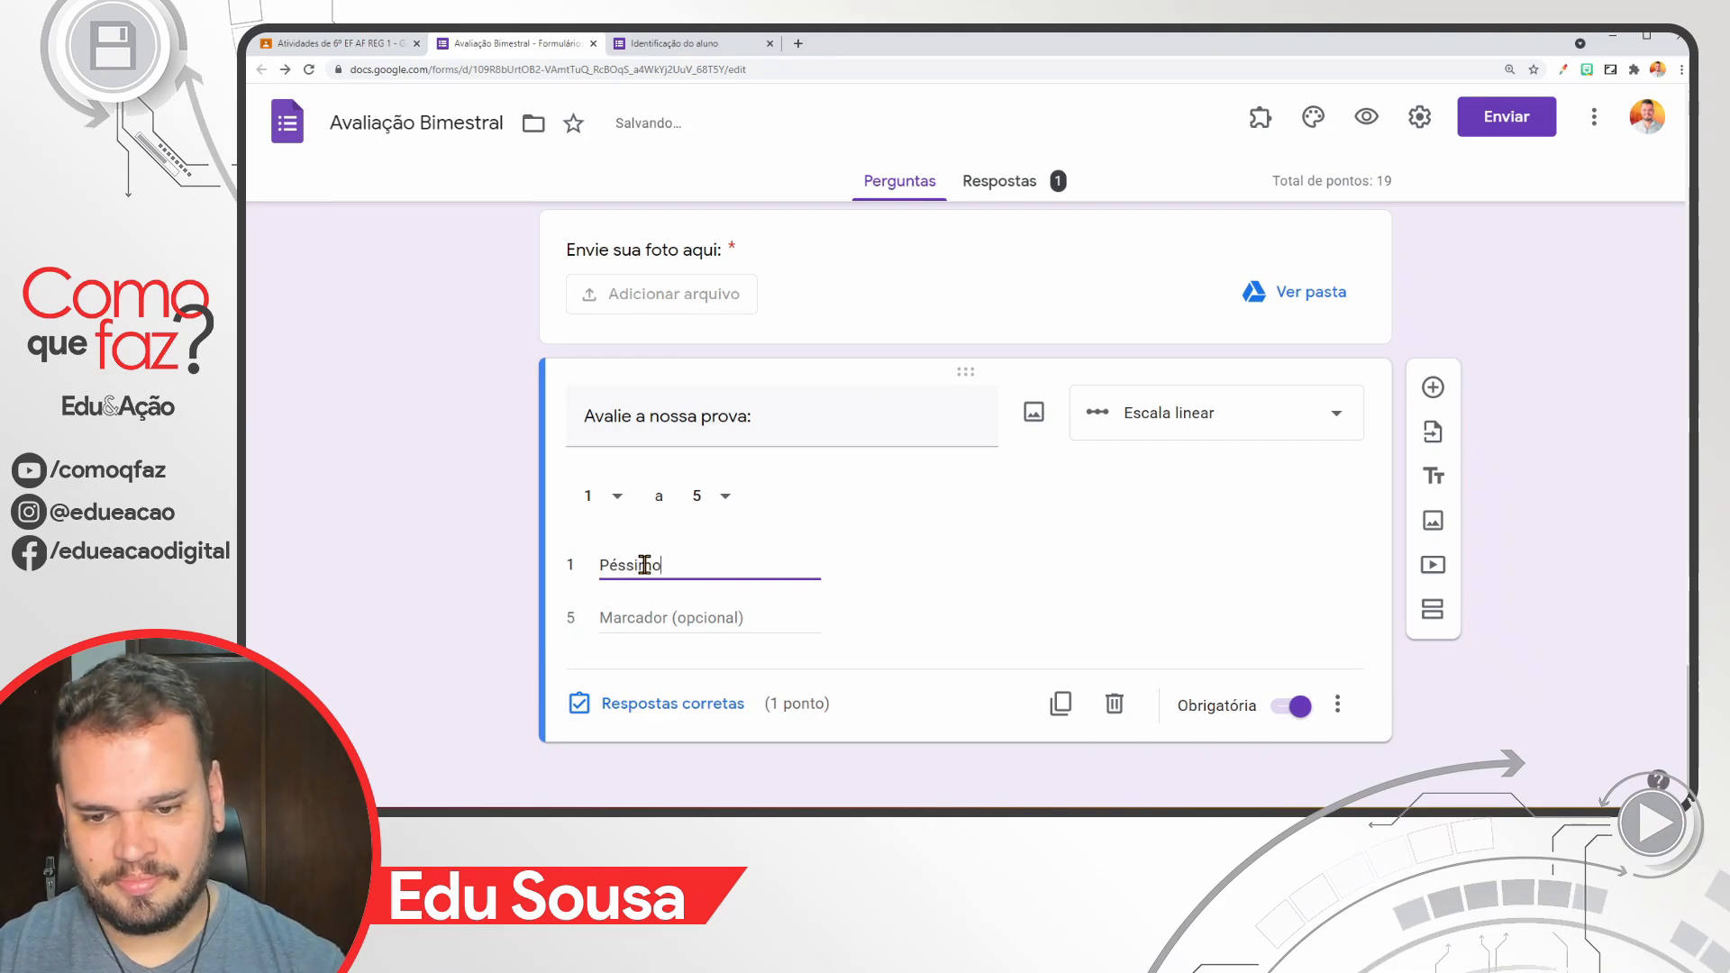
{"action": "left_click", "coordinate": [629, 618]}
{"action": "type", "text": "Ex"}
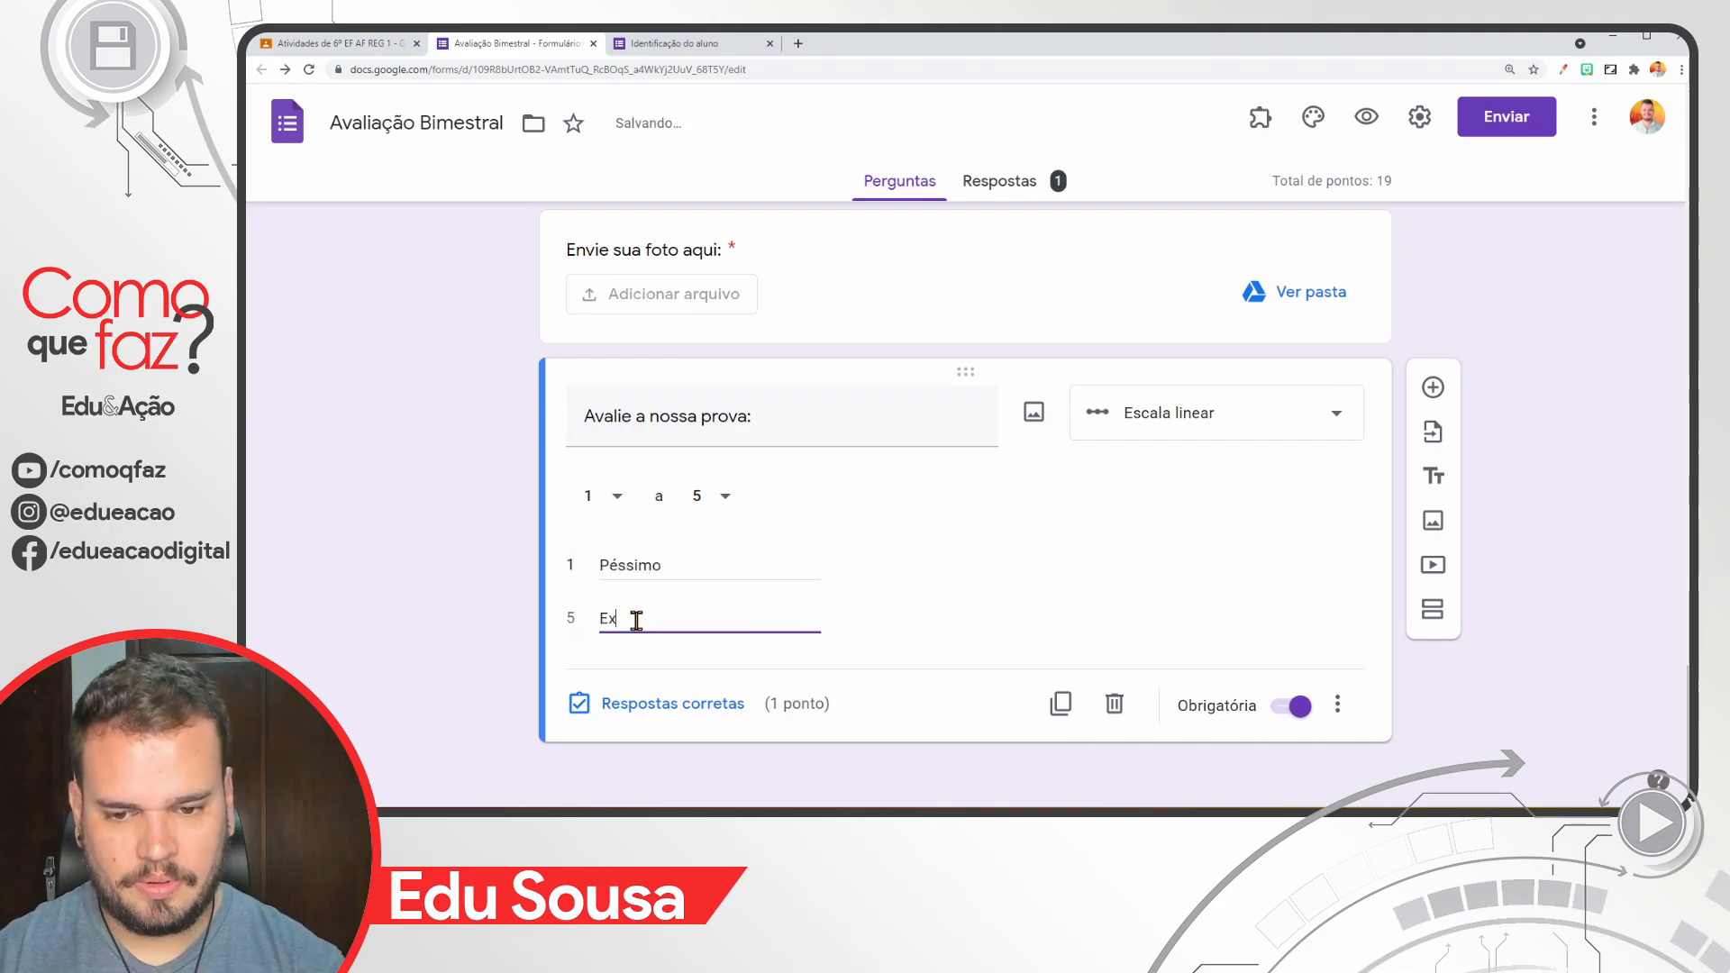
{"action": "type", "text": "celente"}
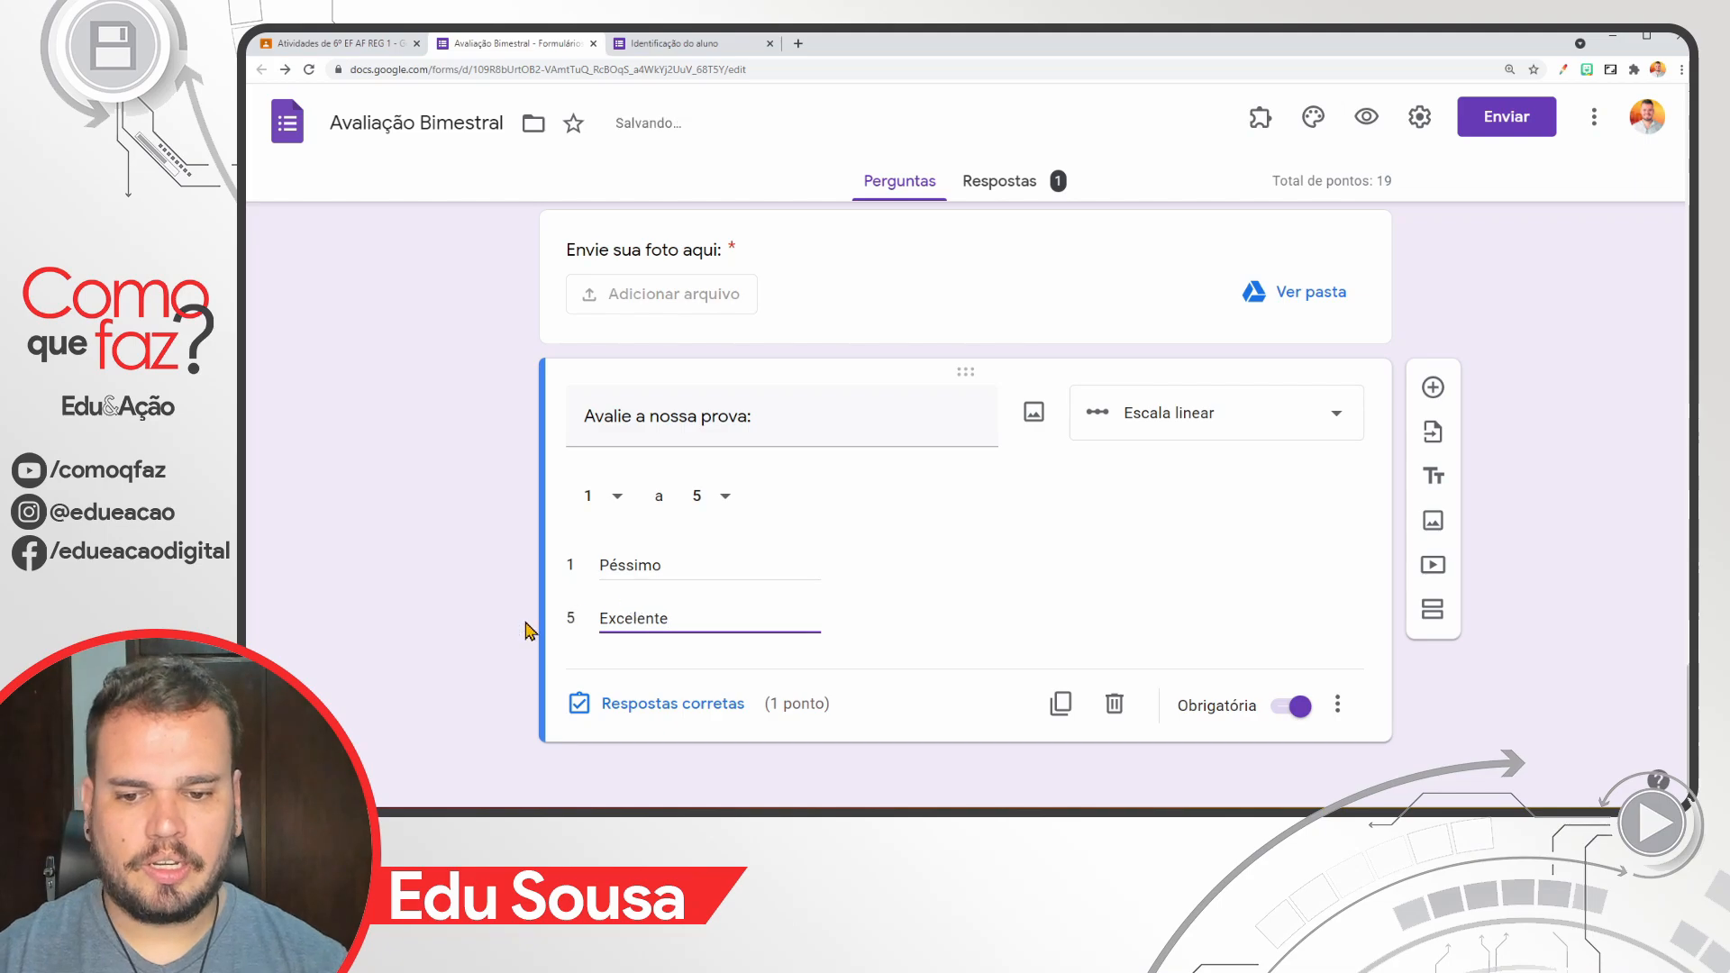
{"action": "left_click", "coordinate": [526, 631]}
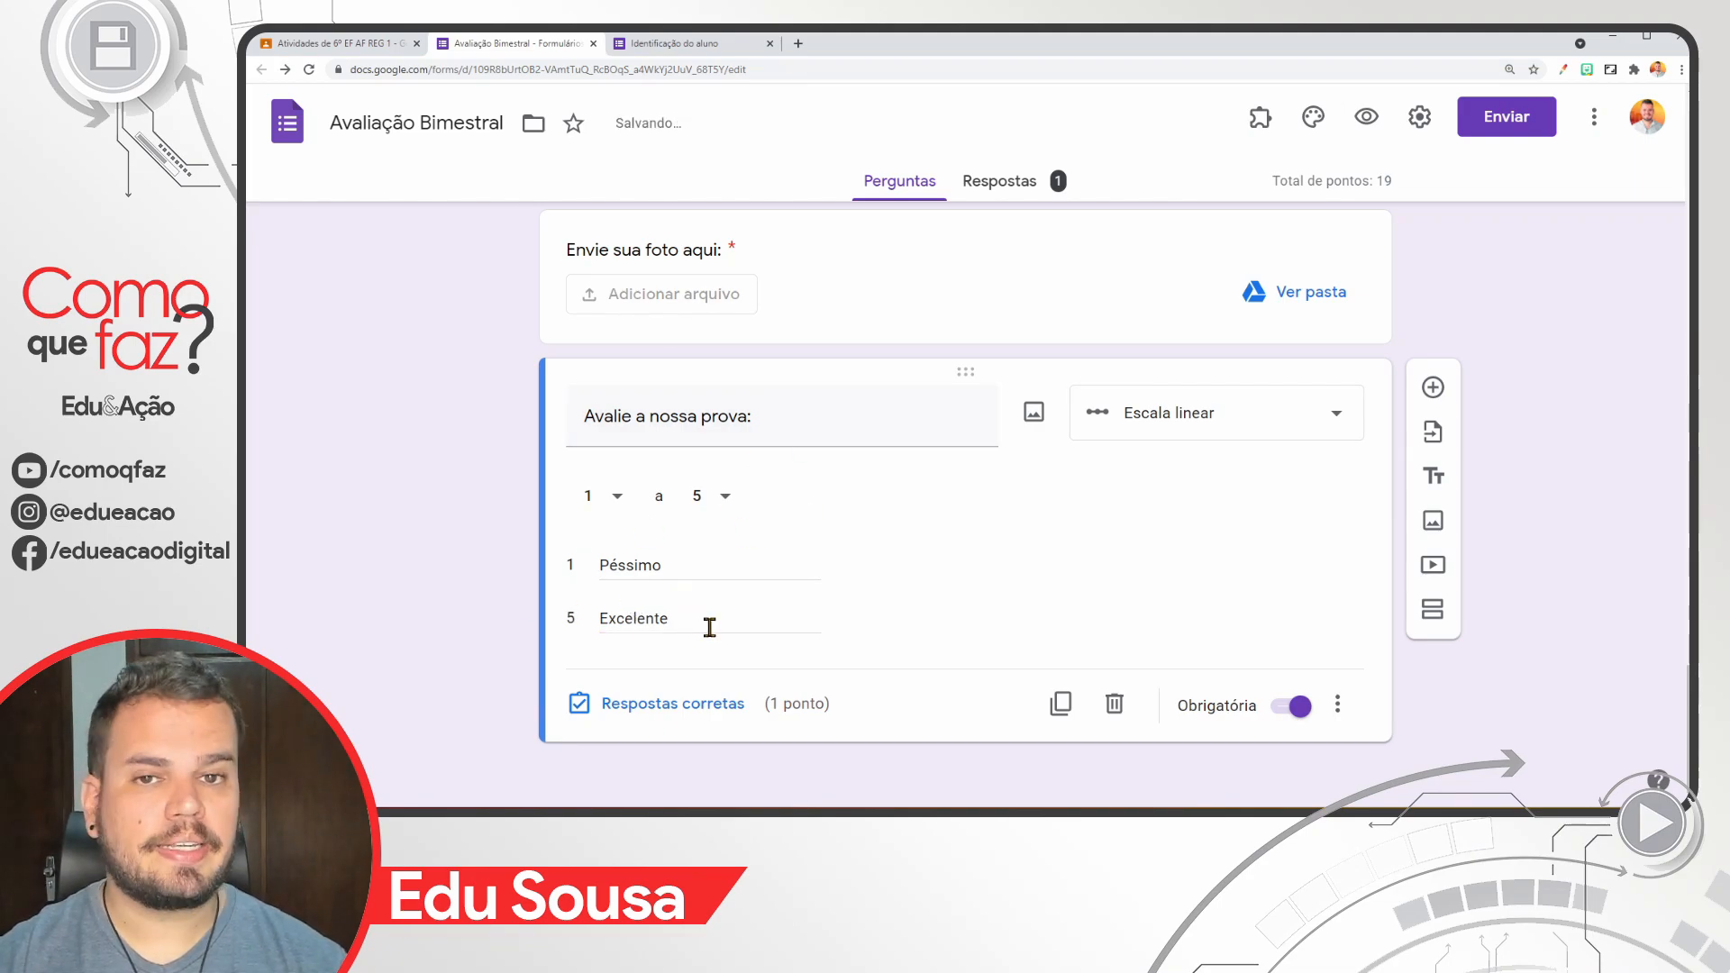
Step: In the form preview, try each rating from 1 to 5 on "Avalie a nossa prova:" and leave 5 selected
{"action": "left_click", "coordinate": [725, 47]}
{"action": "scroll", "coordinate": [842, 560], "scroll_direction": "down", "scroll_amount": 10}
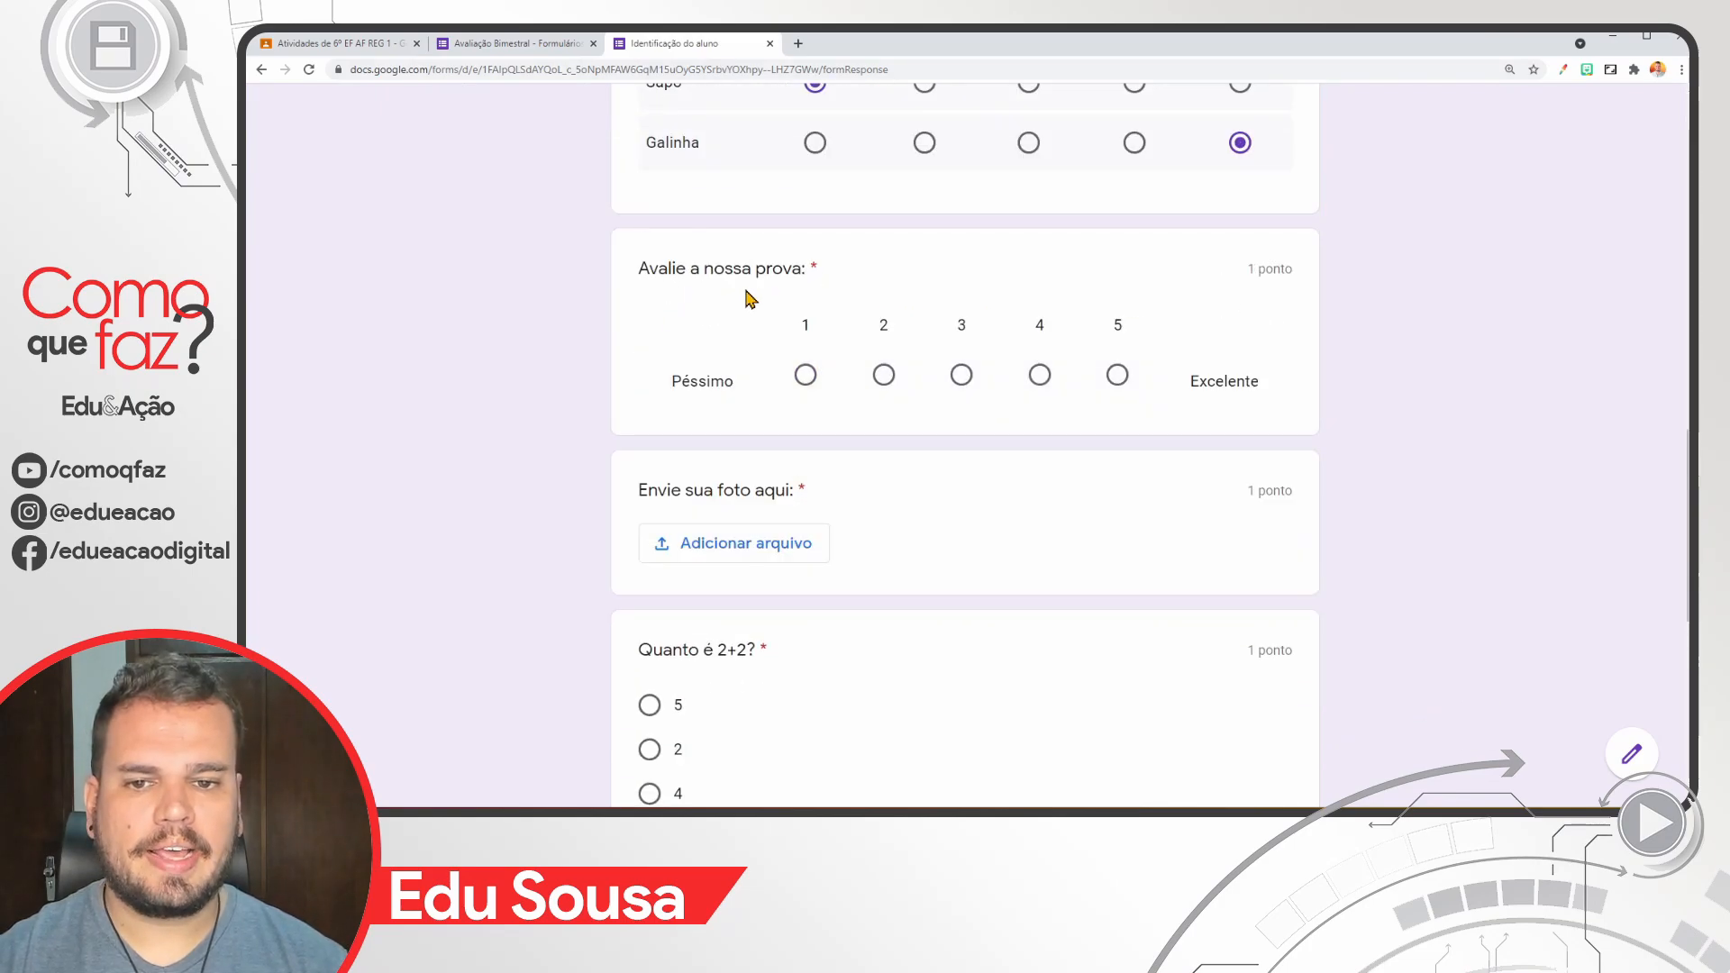
{"action": "left_click", "coordinate": [805, 375]}
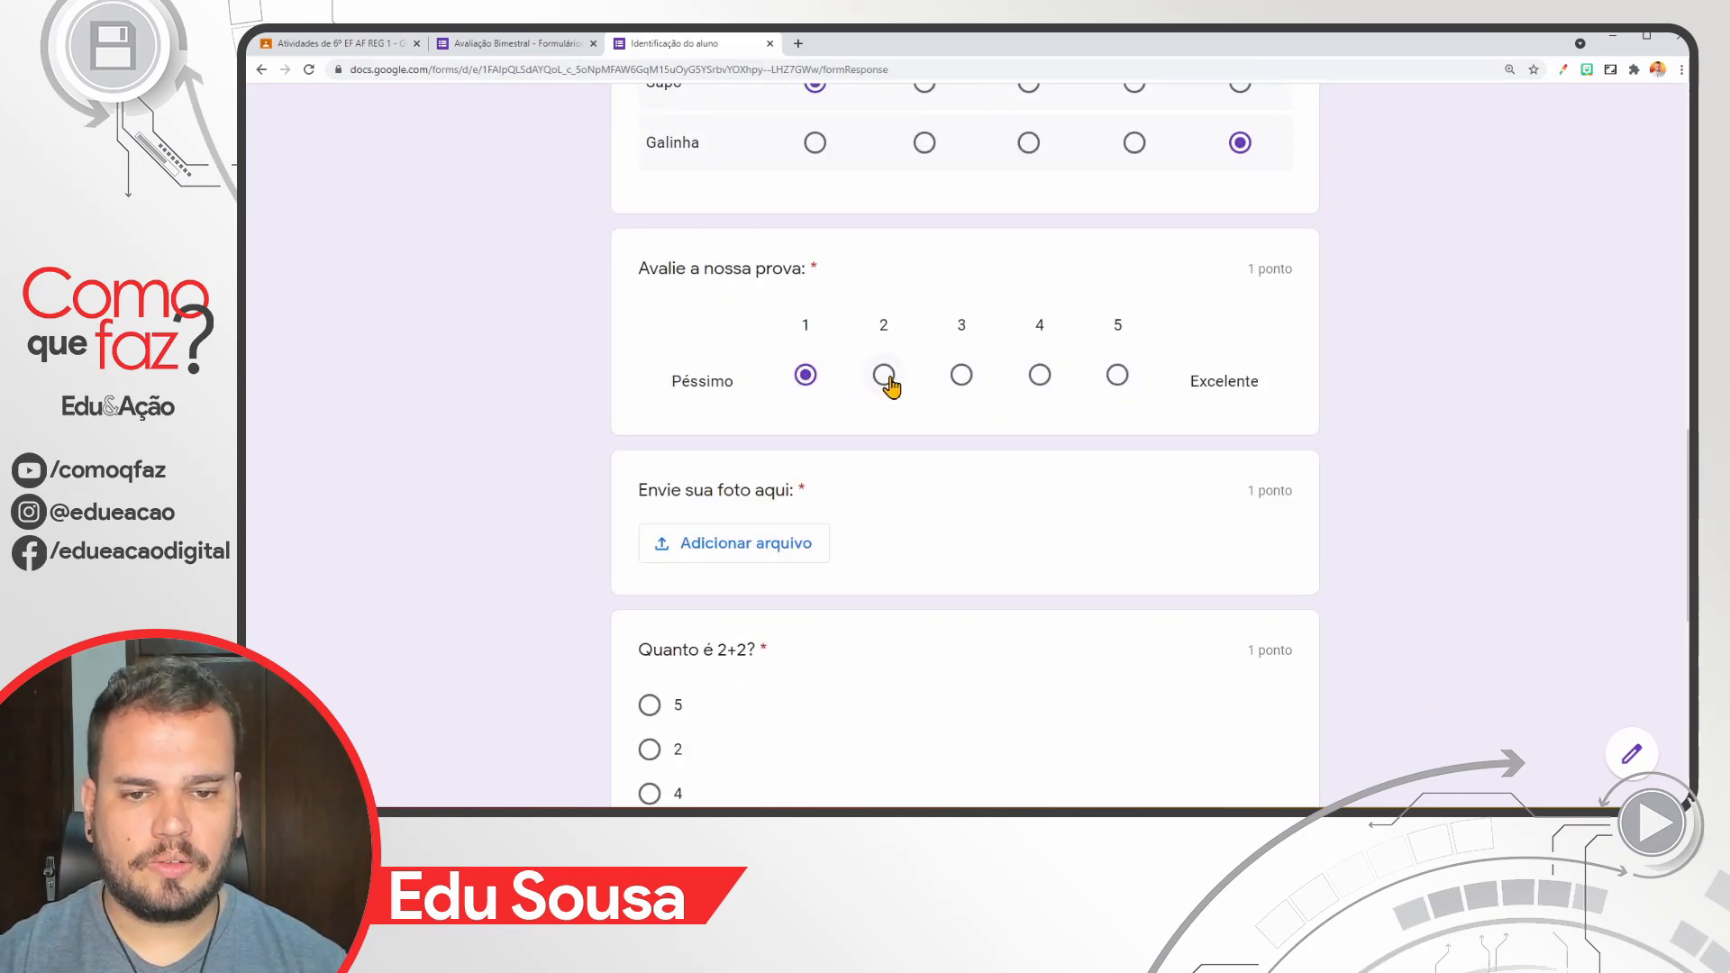
{"action": "left_click", "coordinate": [884, 375]}
{"action": "left_click", "coordinate": [962, 375]}
{"action": "left_click", "coordinate": [1039, 375]}
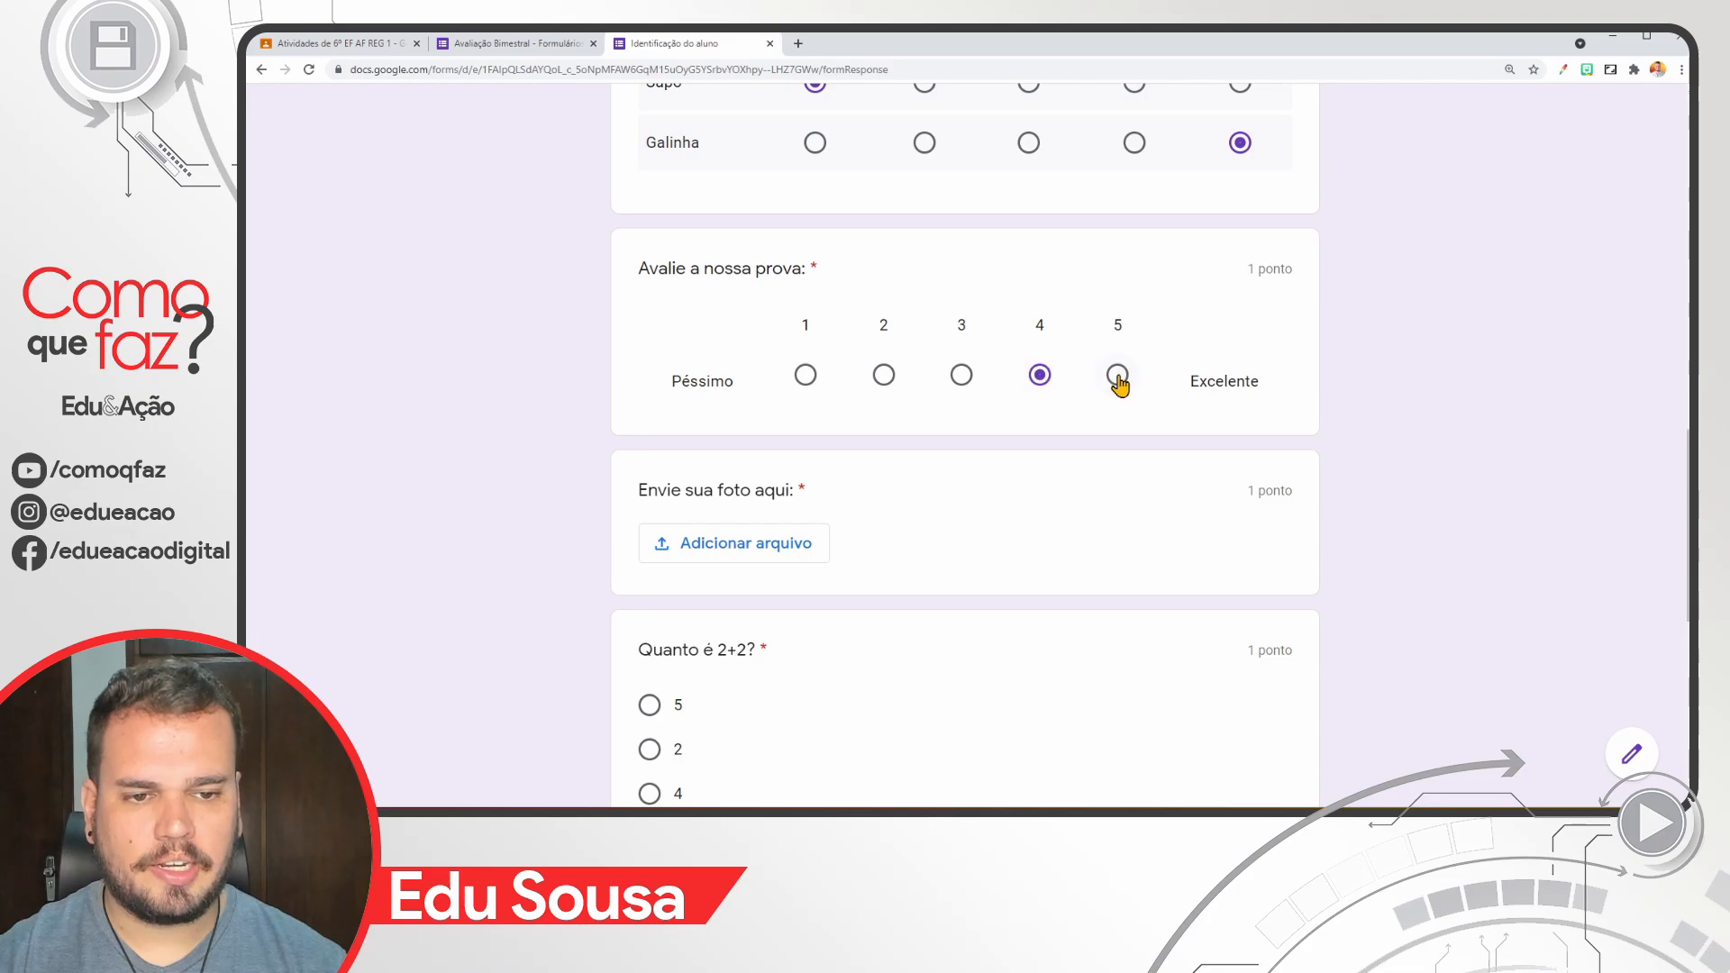
{"action": "left_click", "coordinate": [1117, 375]}
{"action": "left_click", "coordinate": [806, 375]}
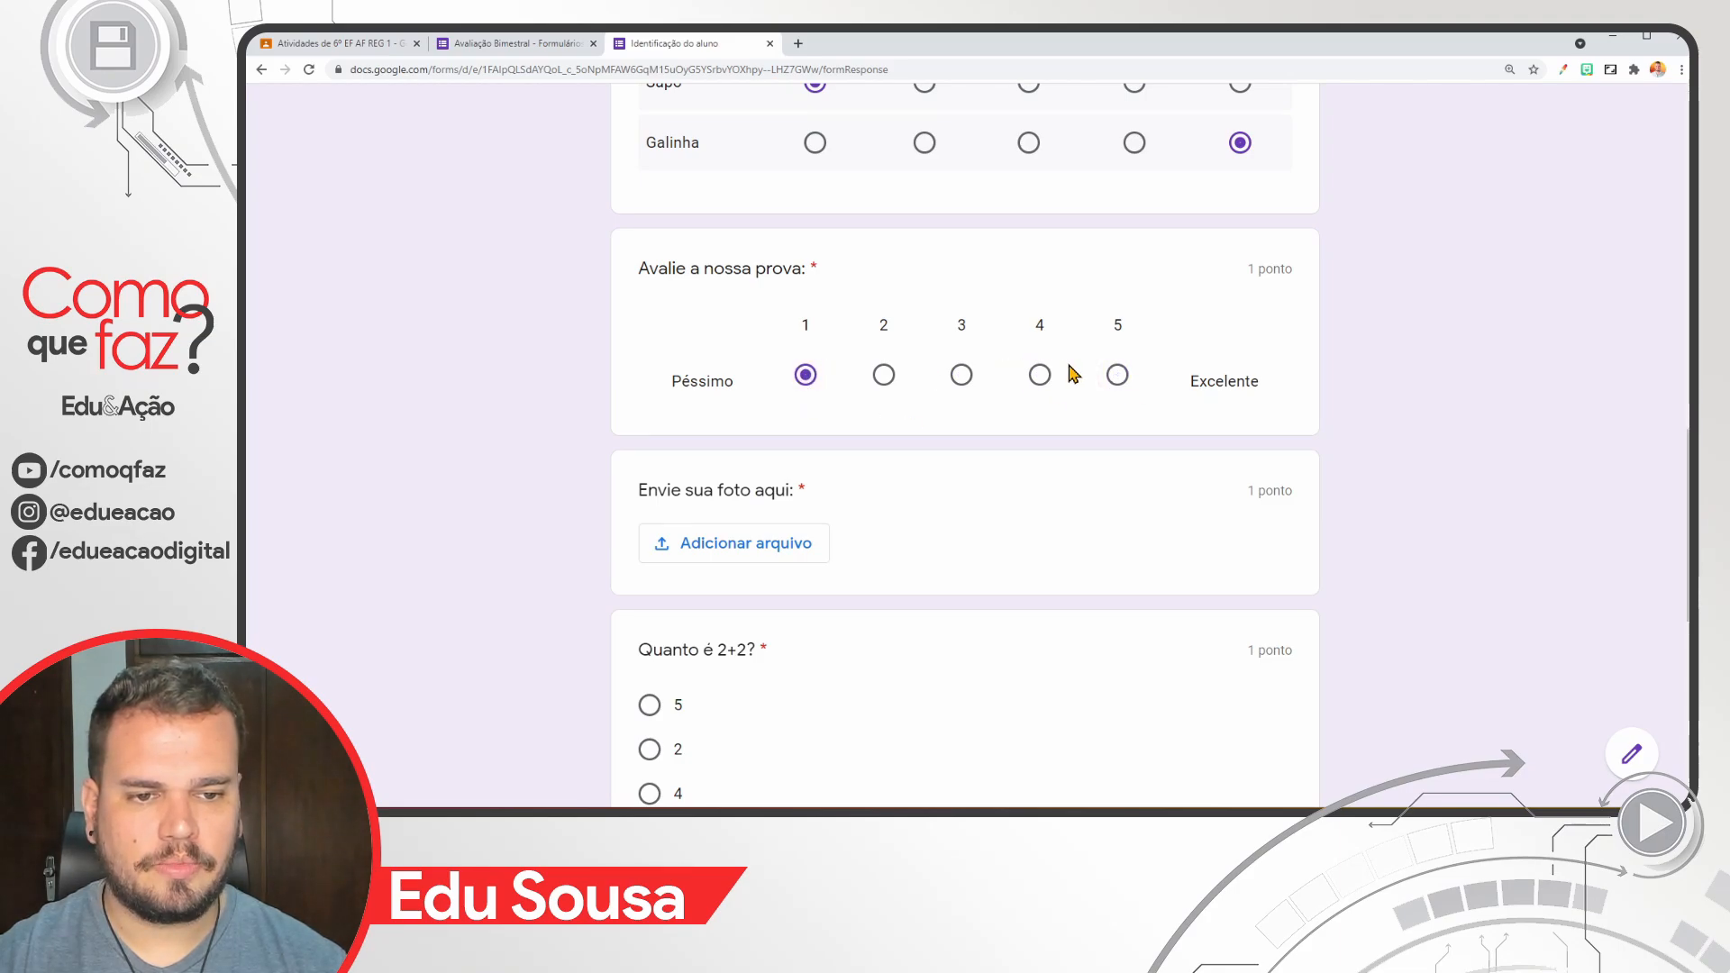
{"action": "left_click", "coordinate": [1117, 375]}
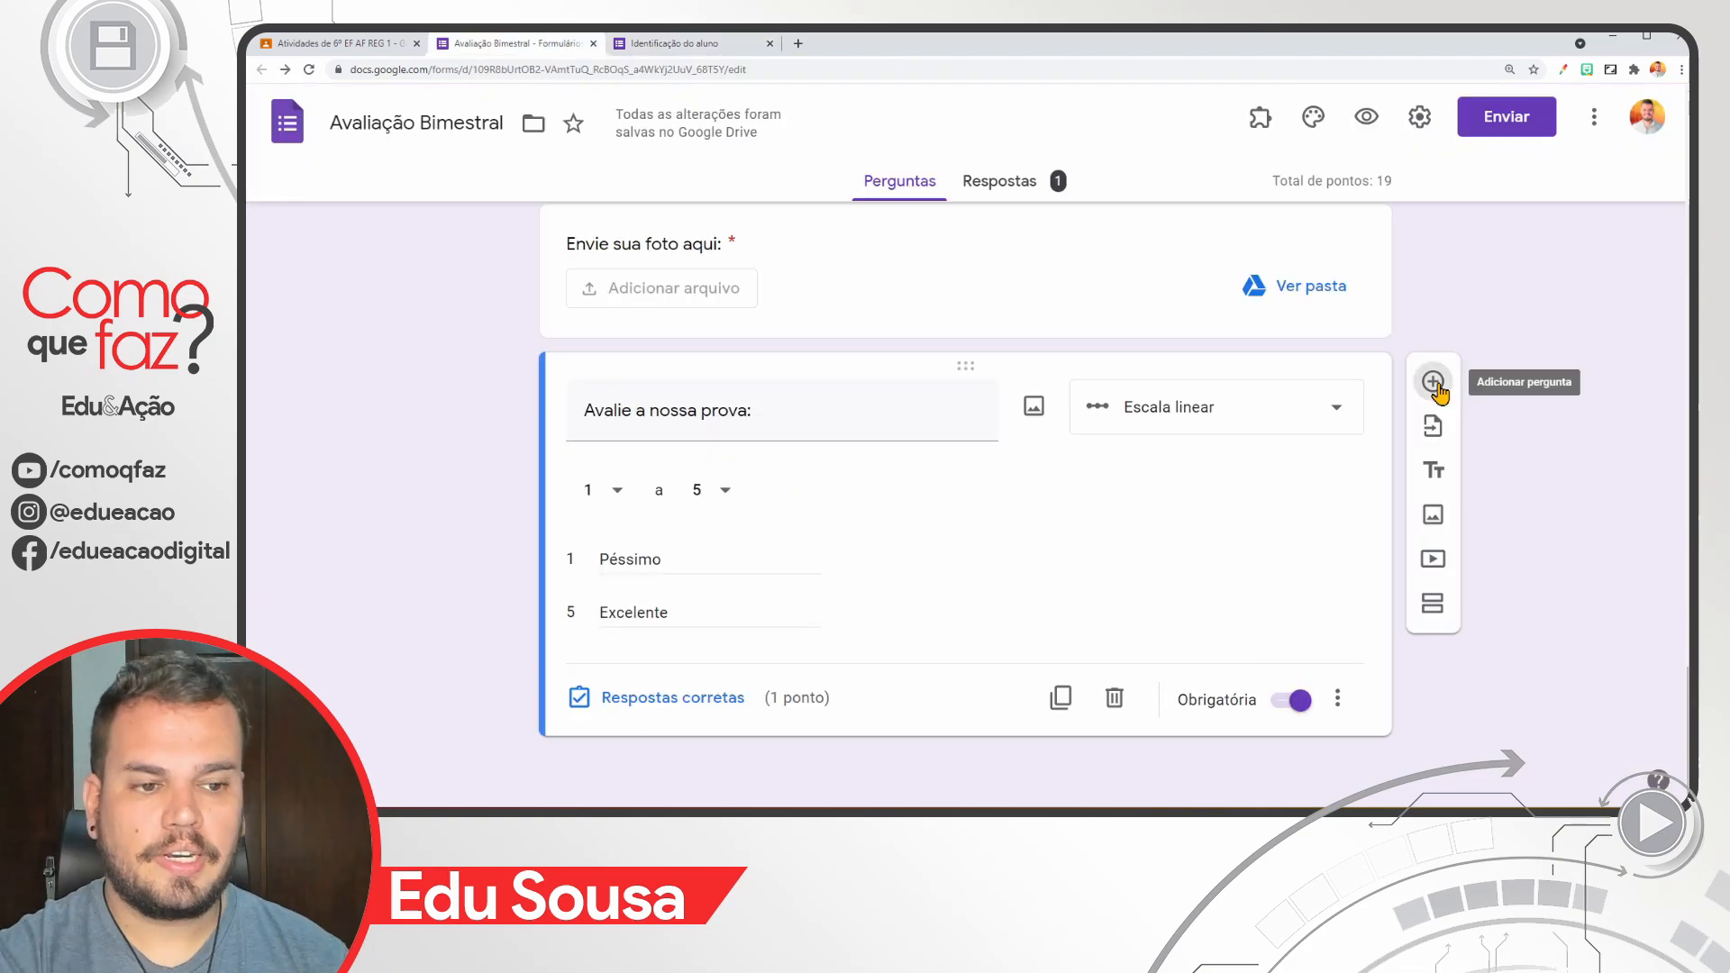
Step: Add a Data question titled "Quando o Brasil foi descoberto?" and a Horário question titled "Que horas são agora?"
{"action": "left_click", "coordinate": [1432, 378]}
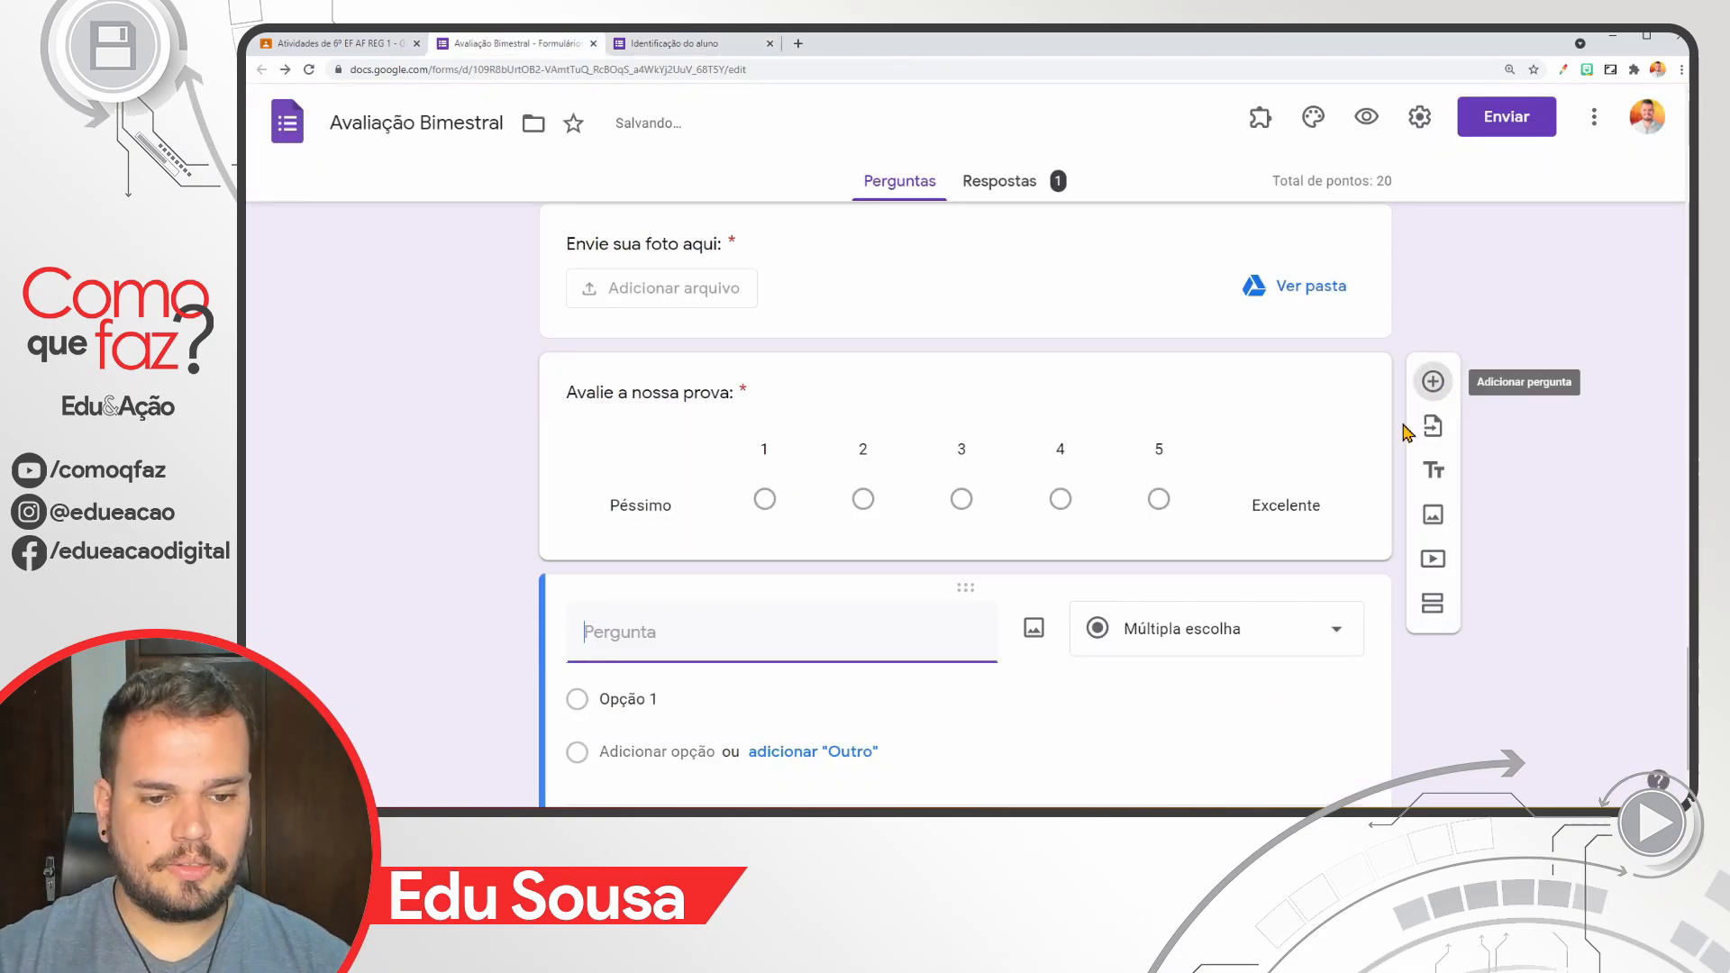
{"action": "left_click", "coordinate": [1185, 642]}
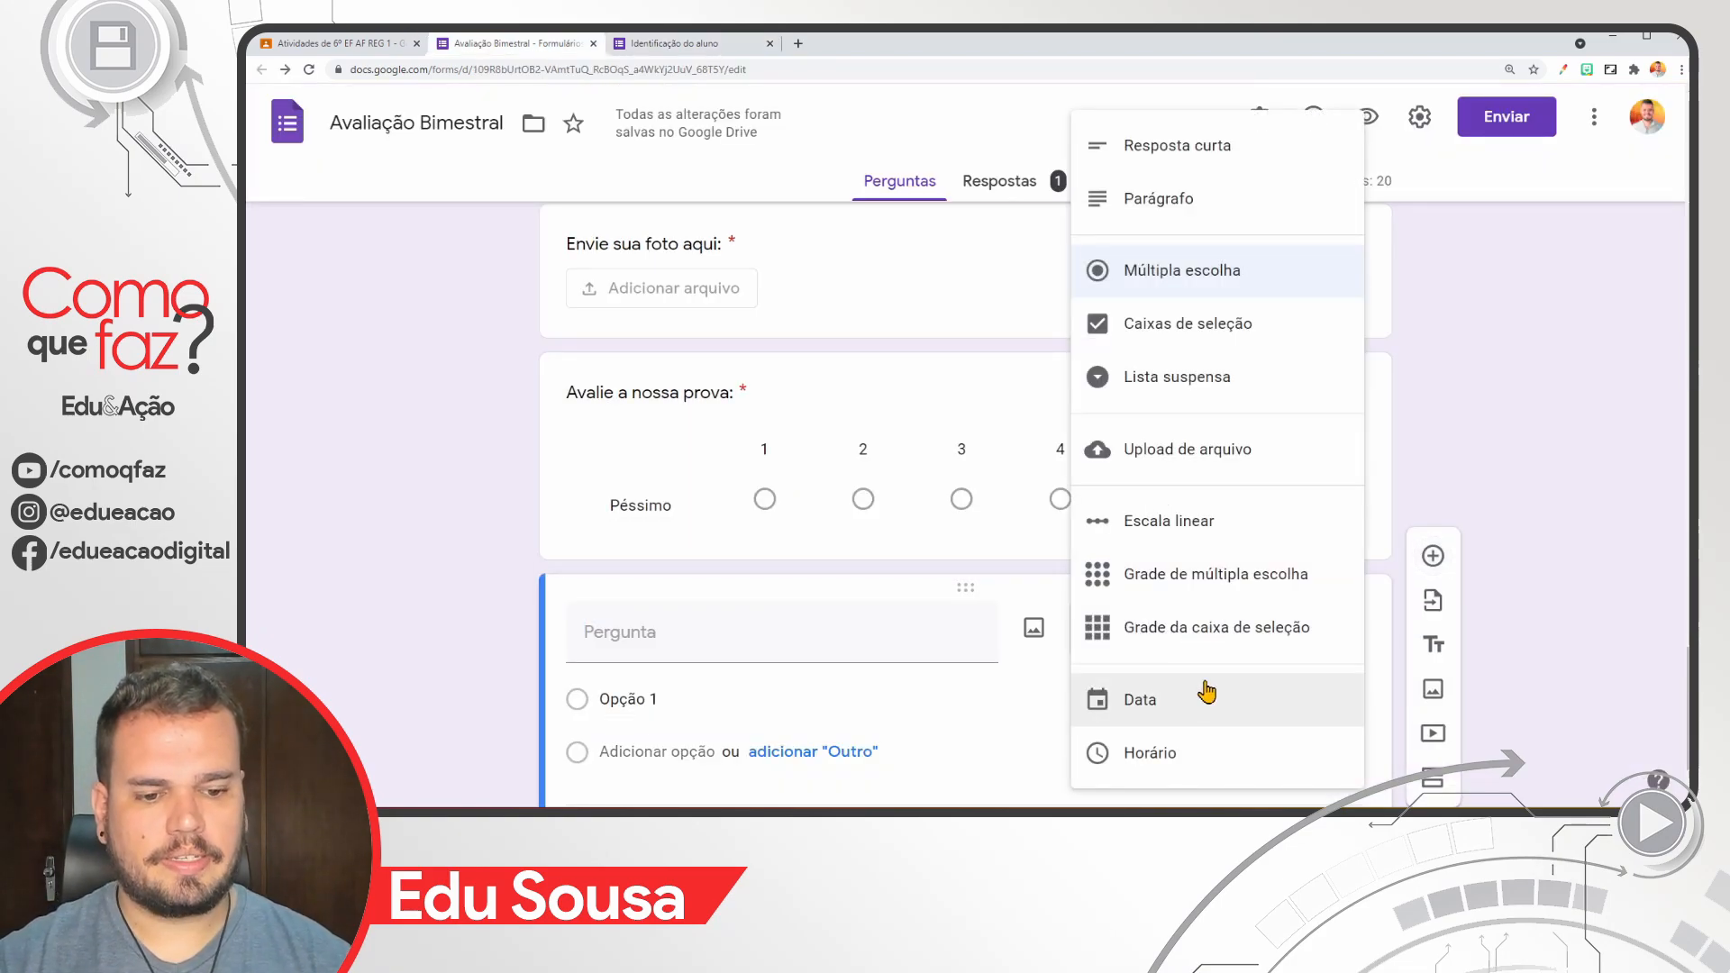
{"action": "left_click", "coordinate": [1171, 721]}
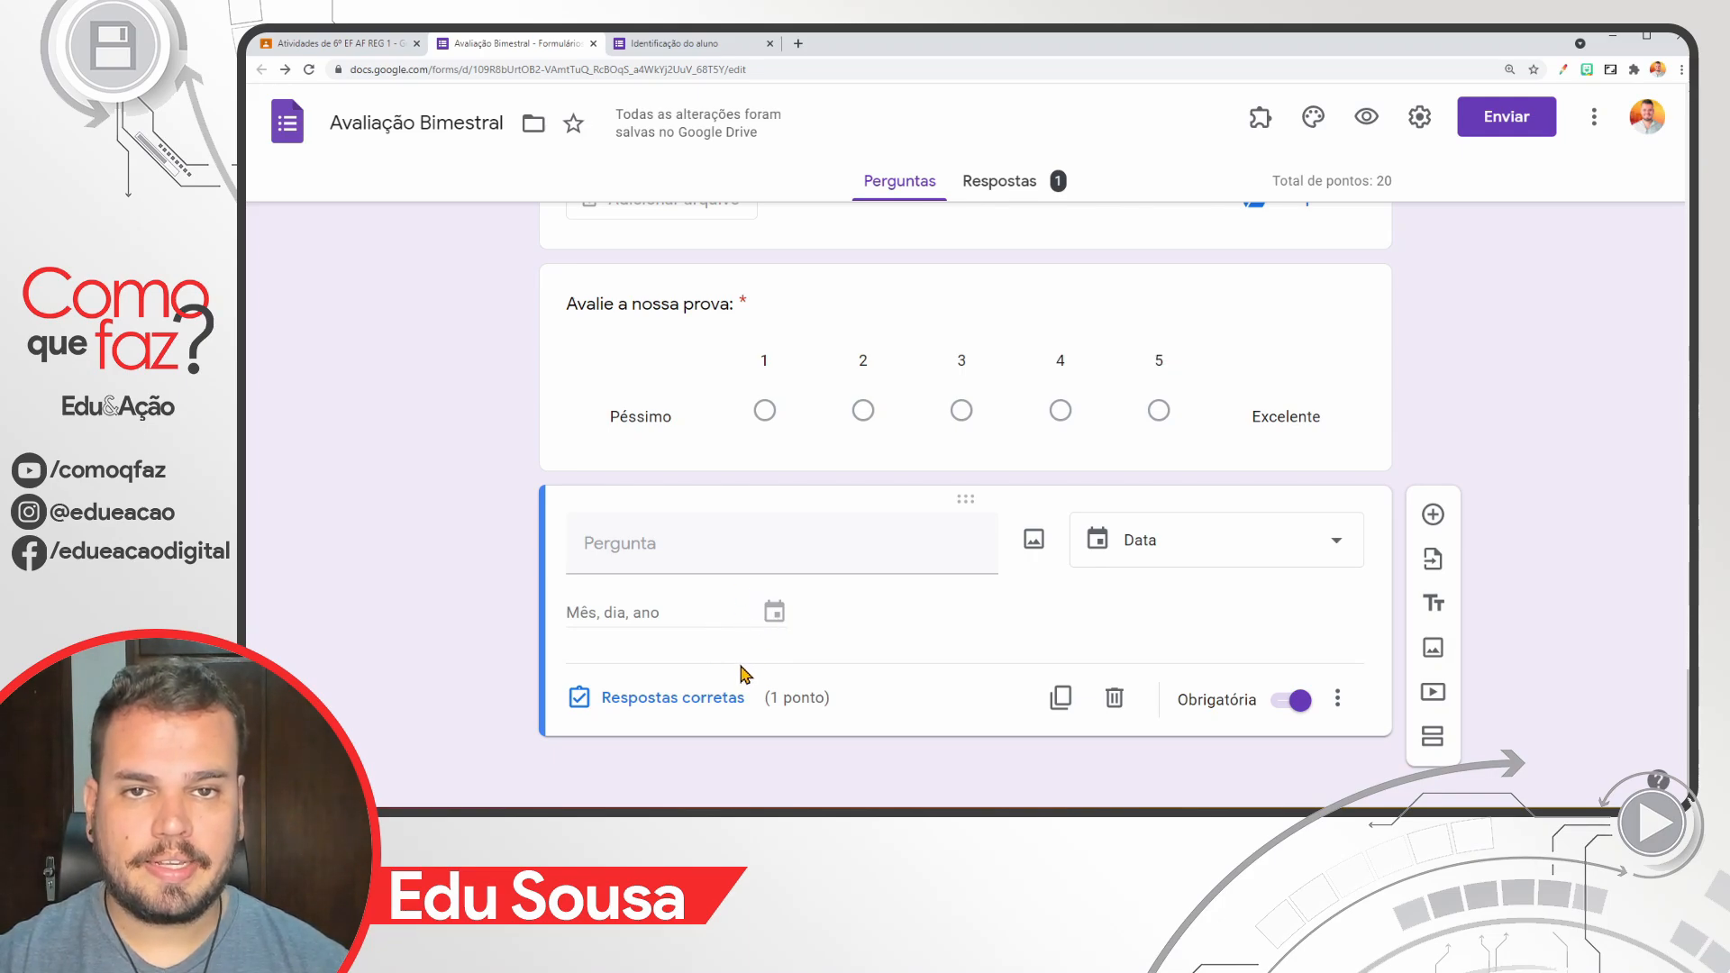
{"action": "left_click", "coordinate": [707, 560]}
{"action": "type", "text": "Quando o Brasil foi descoberto?"}
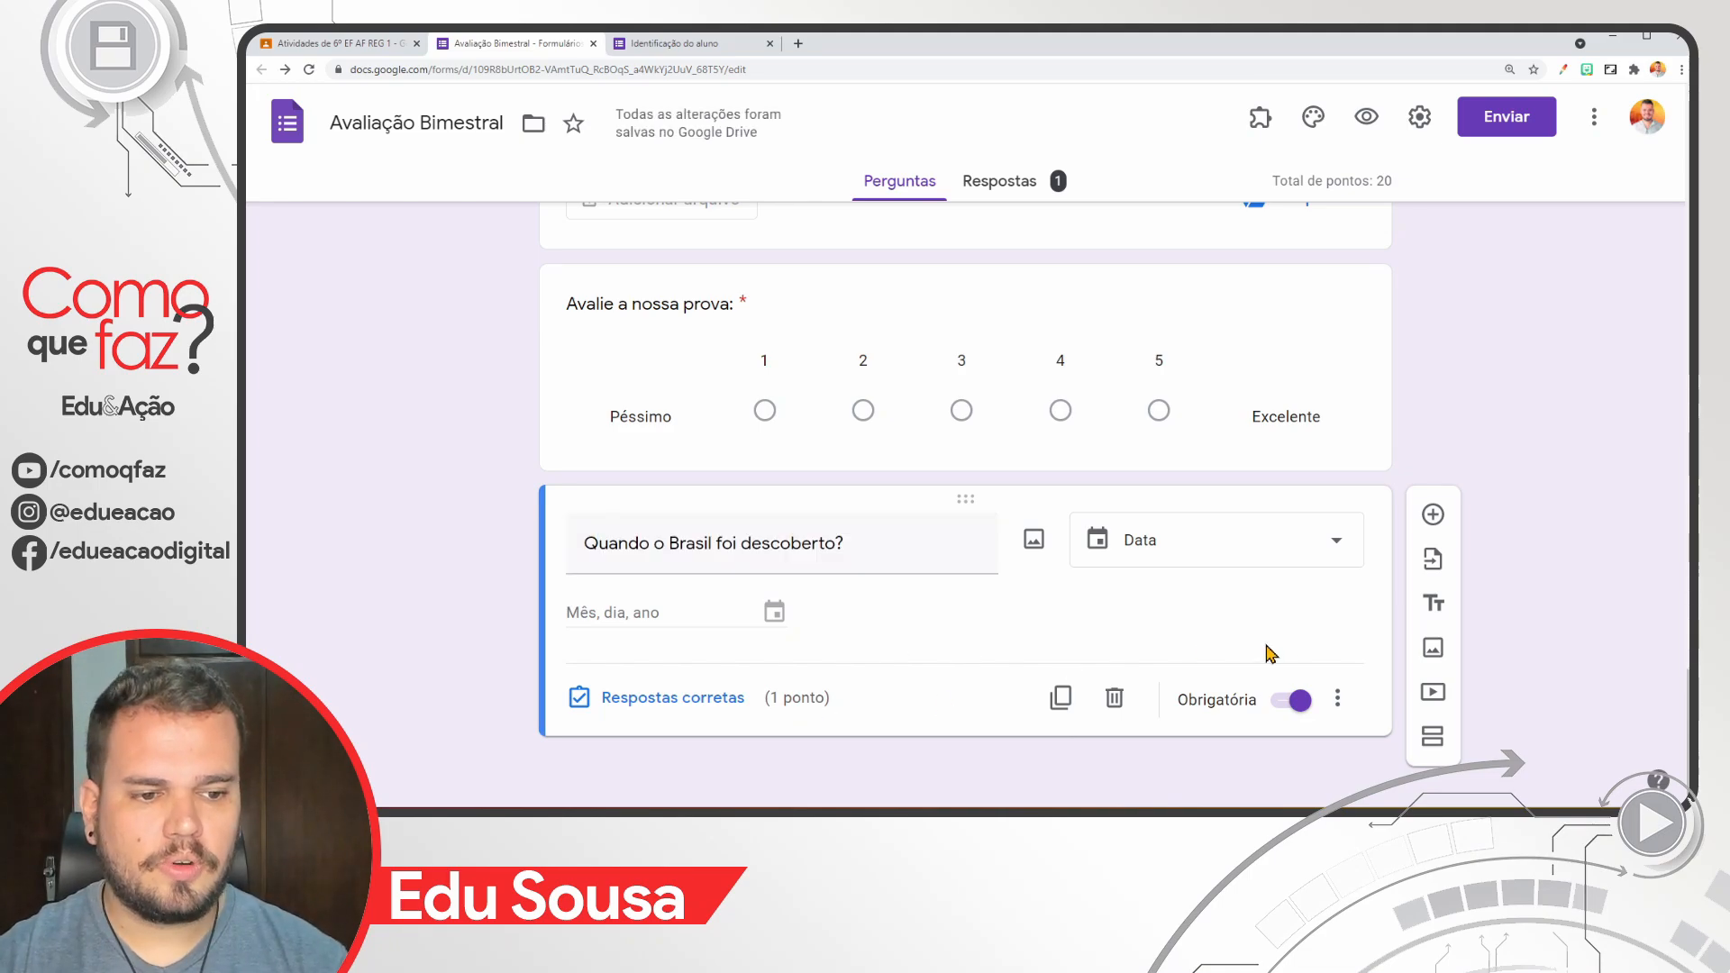
{"action": "left_click", "coordinate": [1434, 516]}
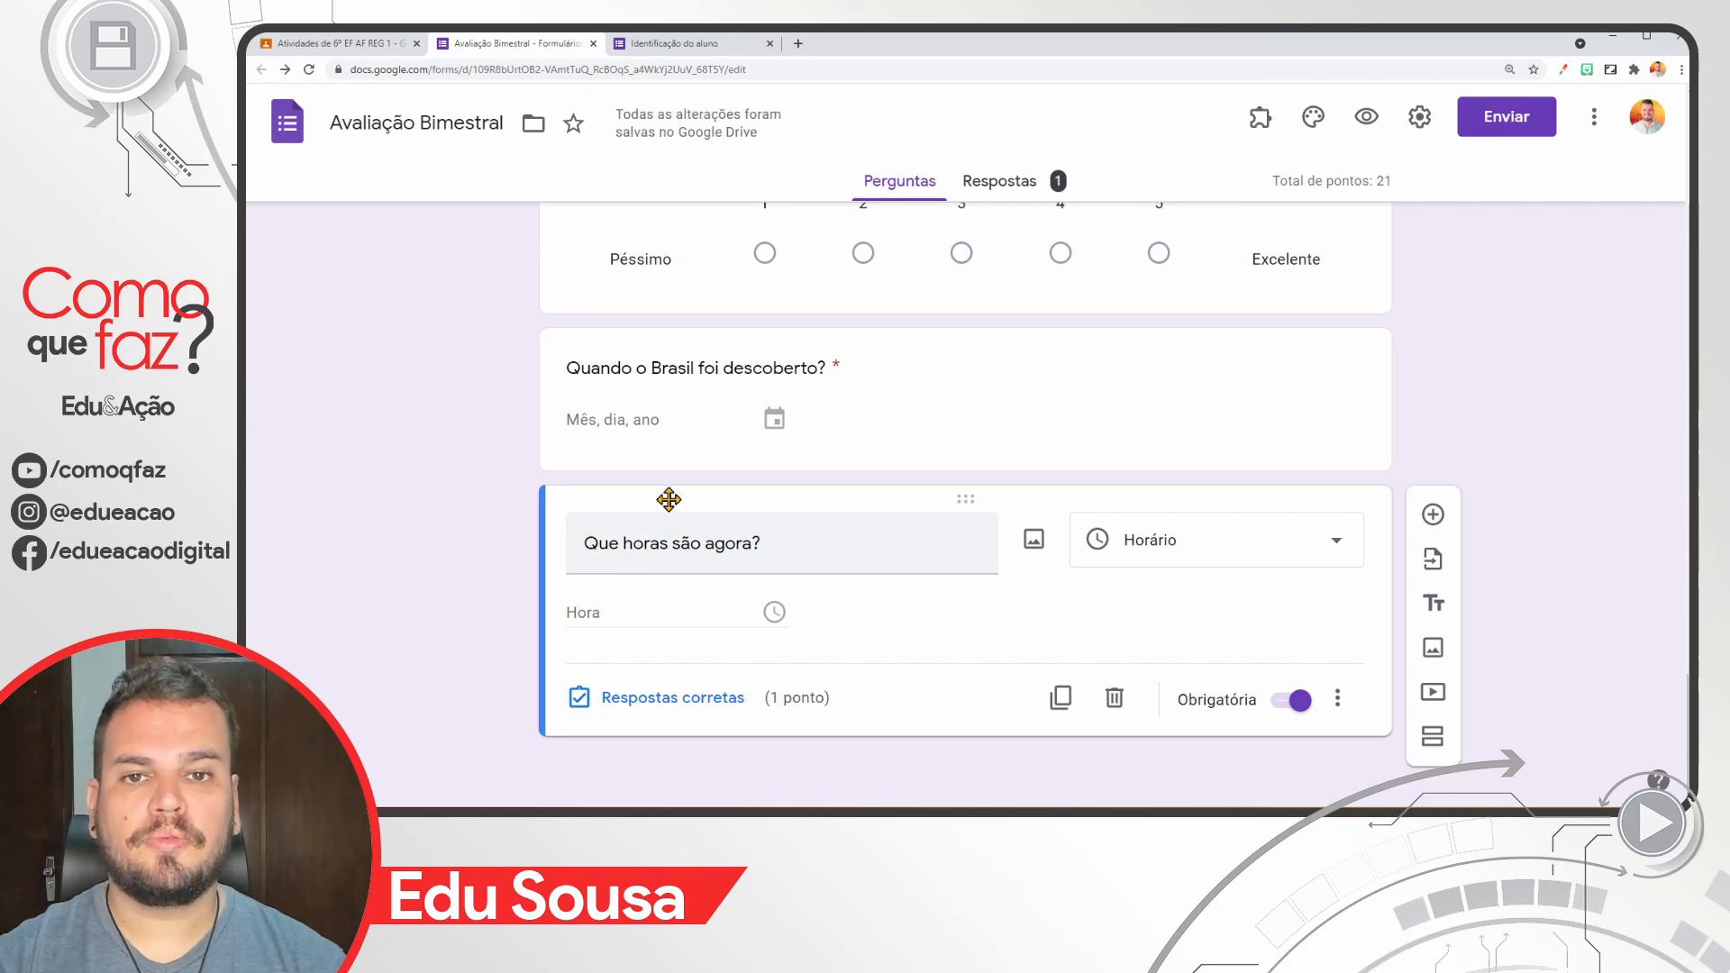
Step: Reload the form preview and answer the "Que horas são agora?" question with 12:00
{"action": "left_click", "coordinate": [678, 50]}
{"action": "key", "text": "F5"}
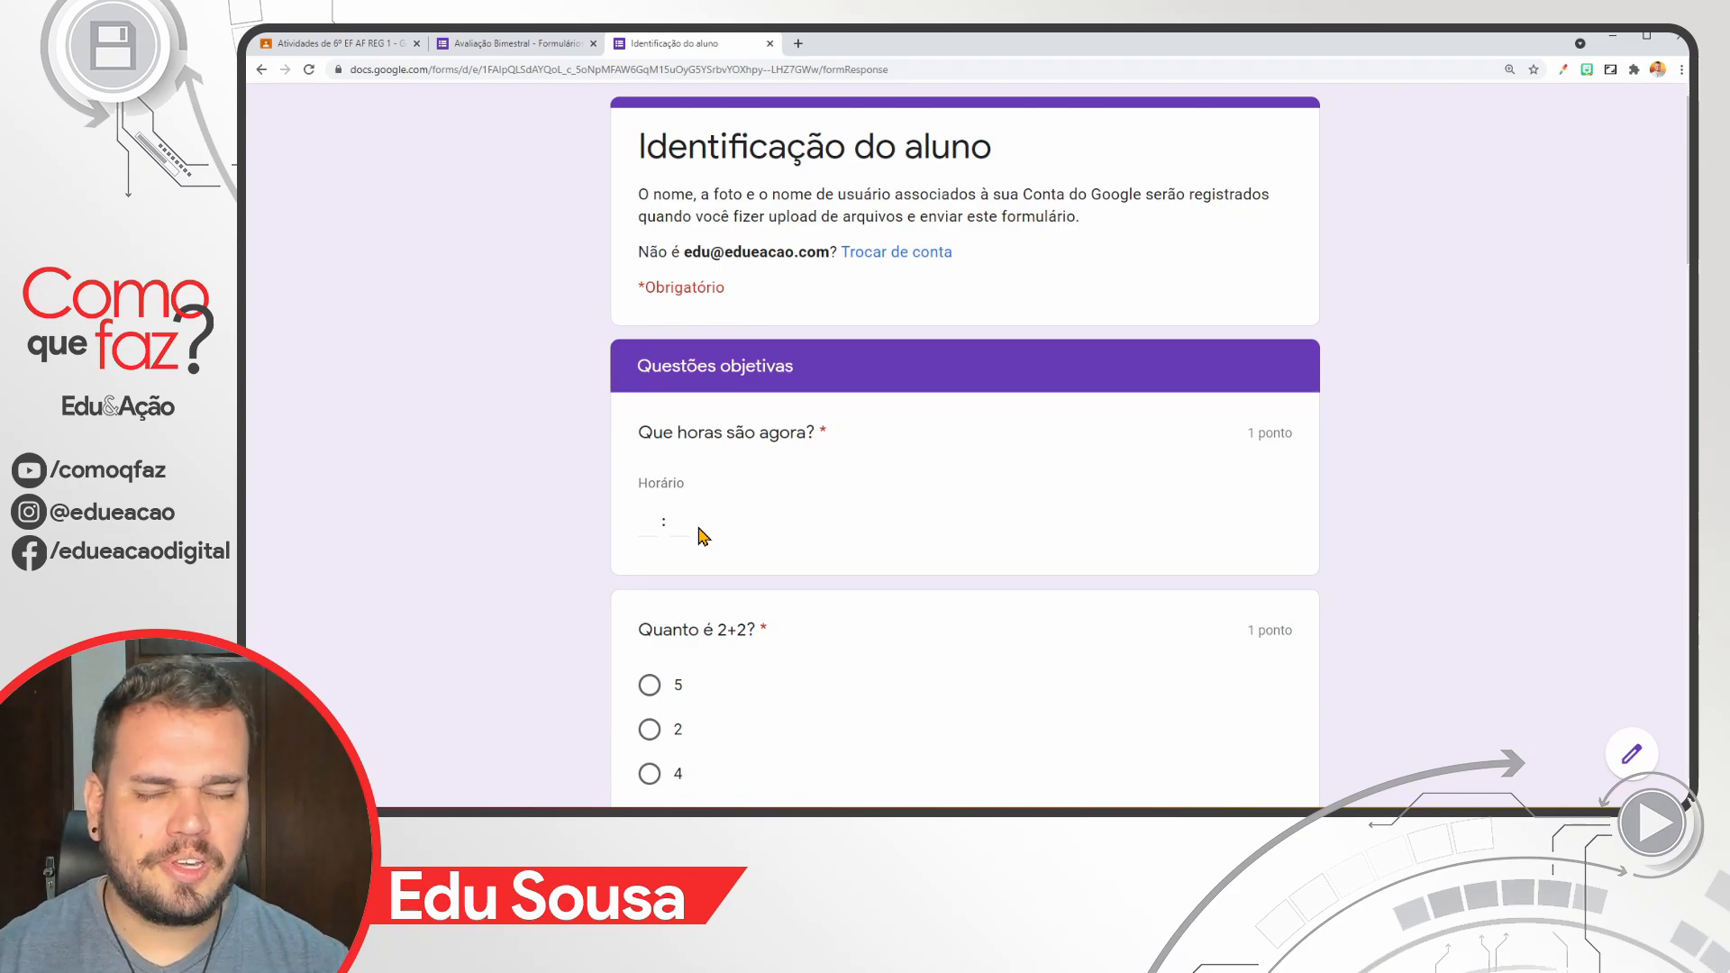
{"action": "left_click", "coordinate": [649, 518]}
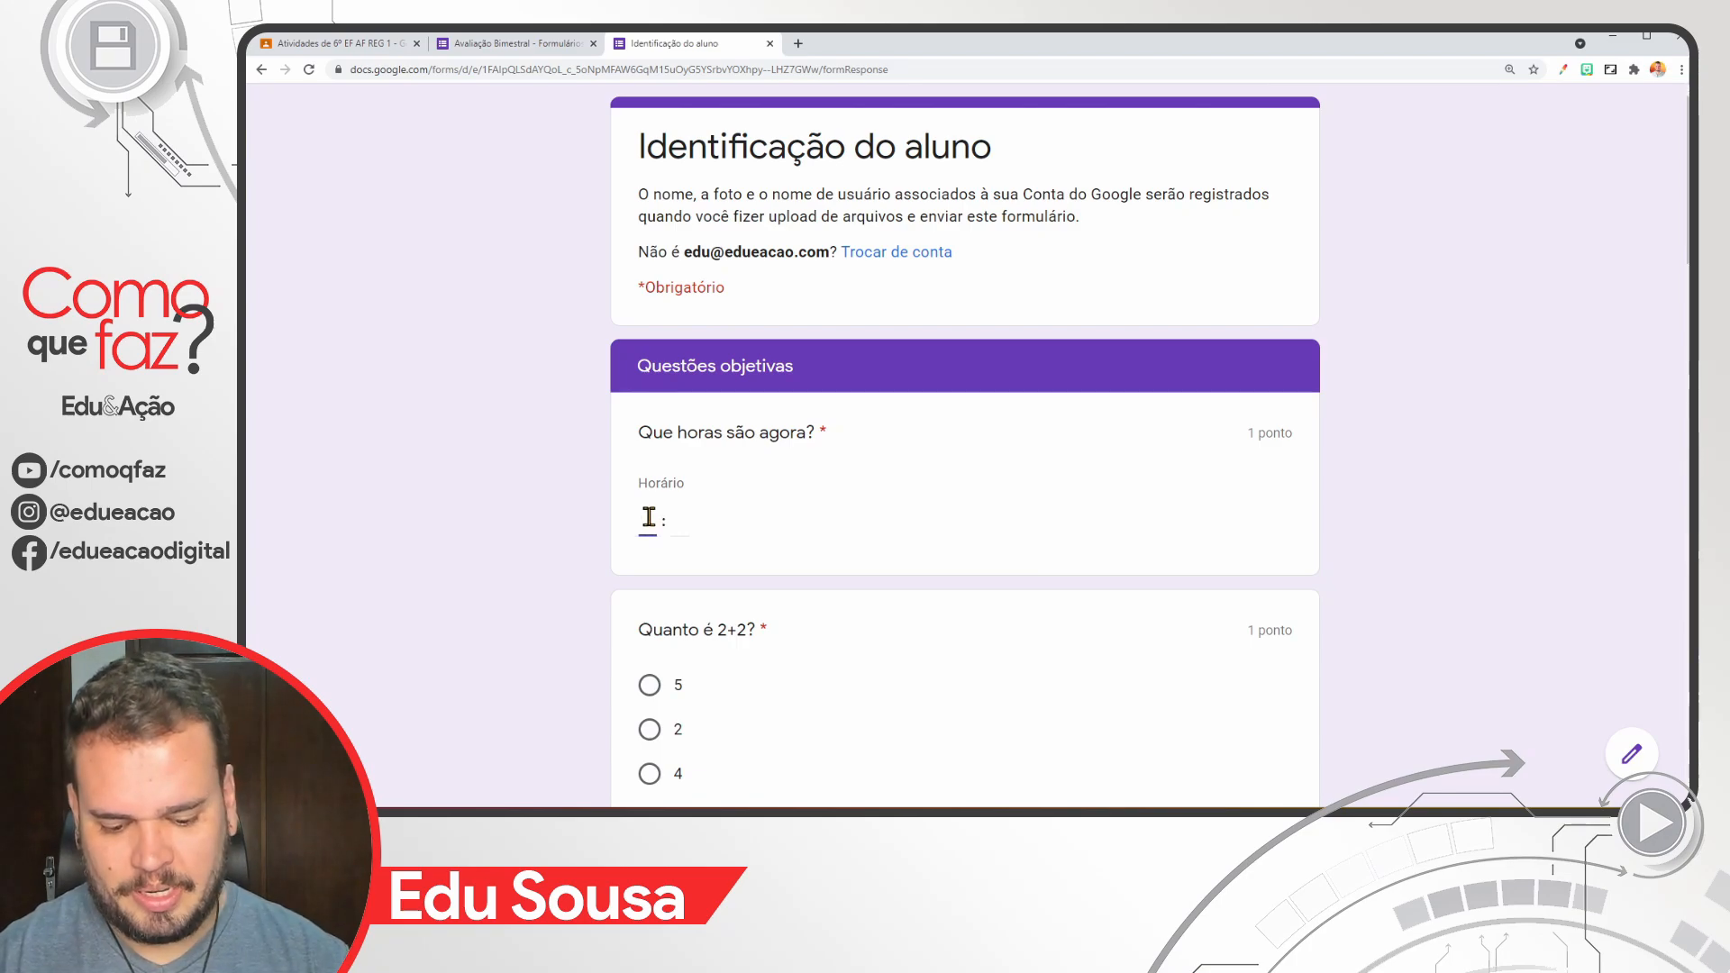
{"action": "type", "text": "12"}
{"action": "left_click", "coordinate": [674, 523]}
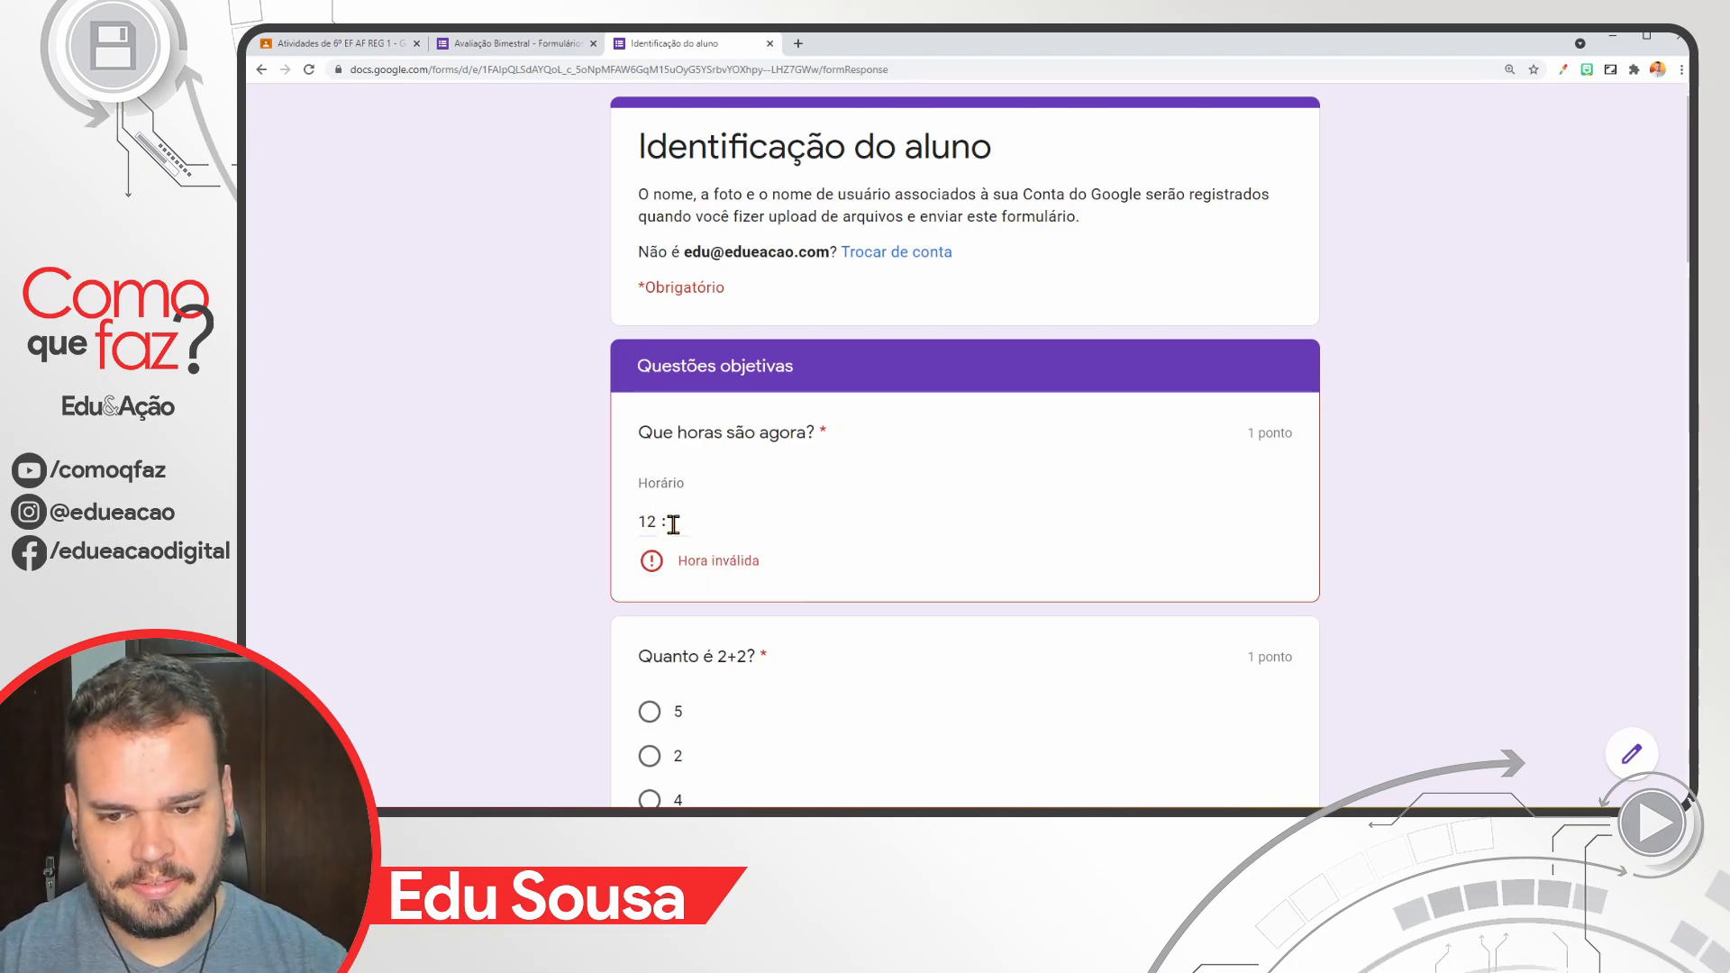
{"action": "type", "text": "00"}
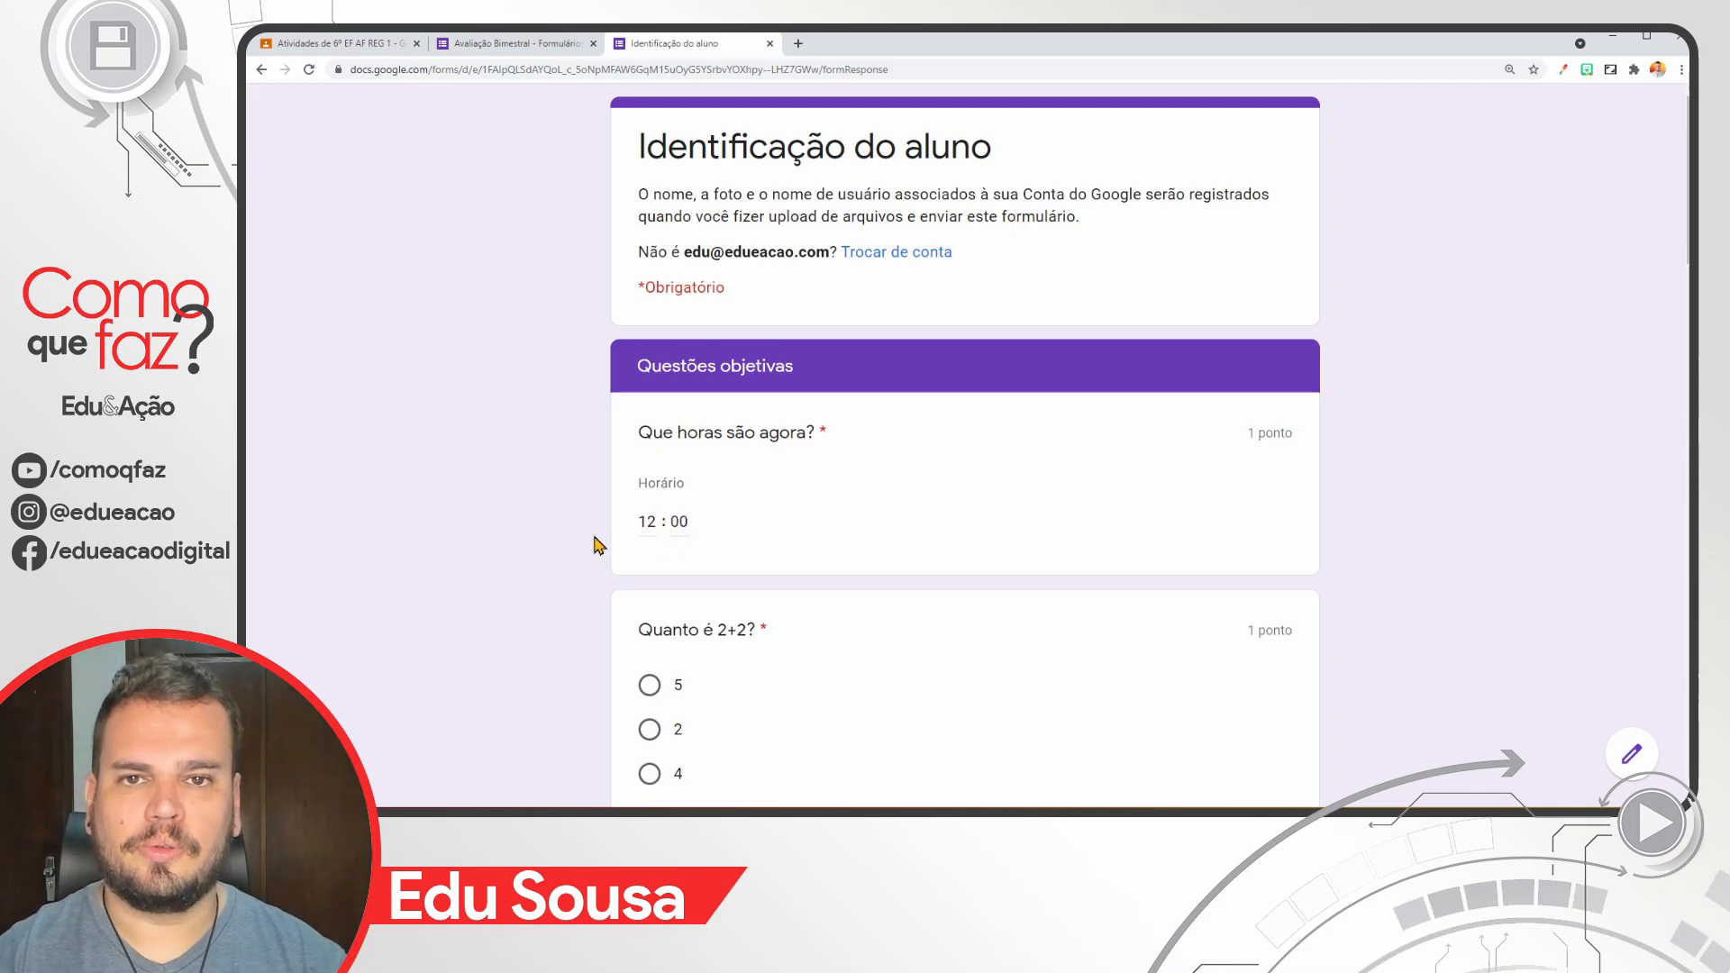
Step: Answer "Quando o Brasil foi descoberto?" with the date 22/04/1500 and open its calendar picker
{"action": "scroll", "coordinate": [595, 544], "scroll_direction": "down", "scroll_amount": 15}
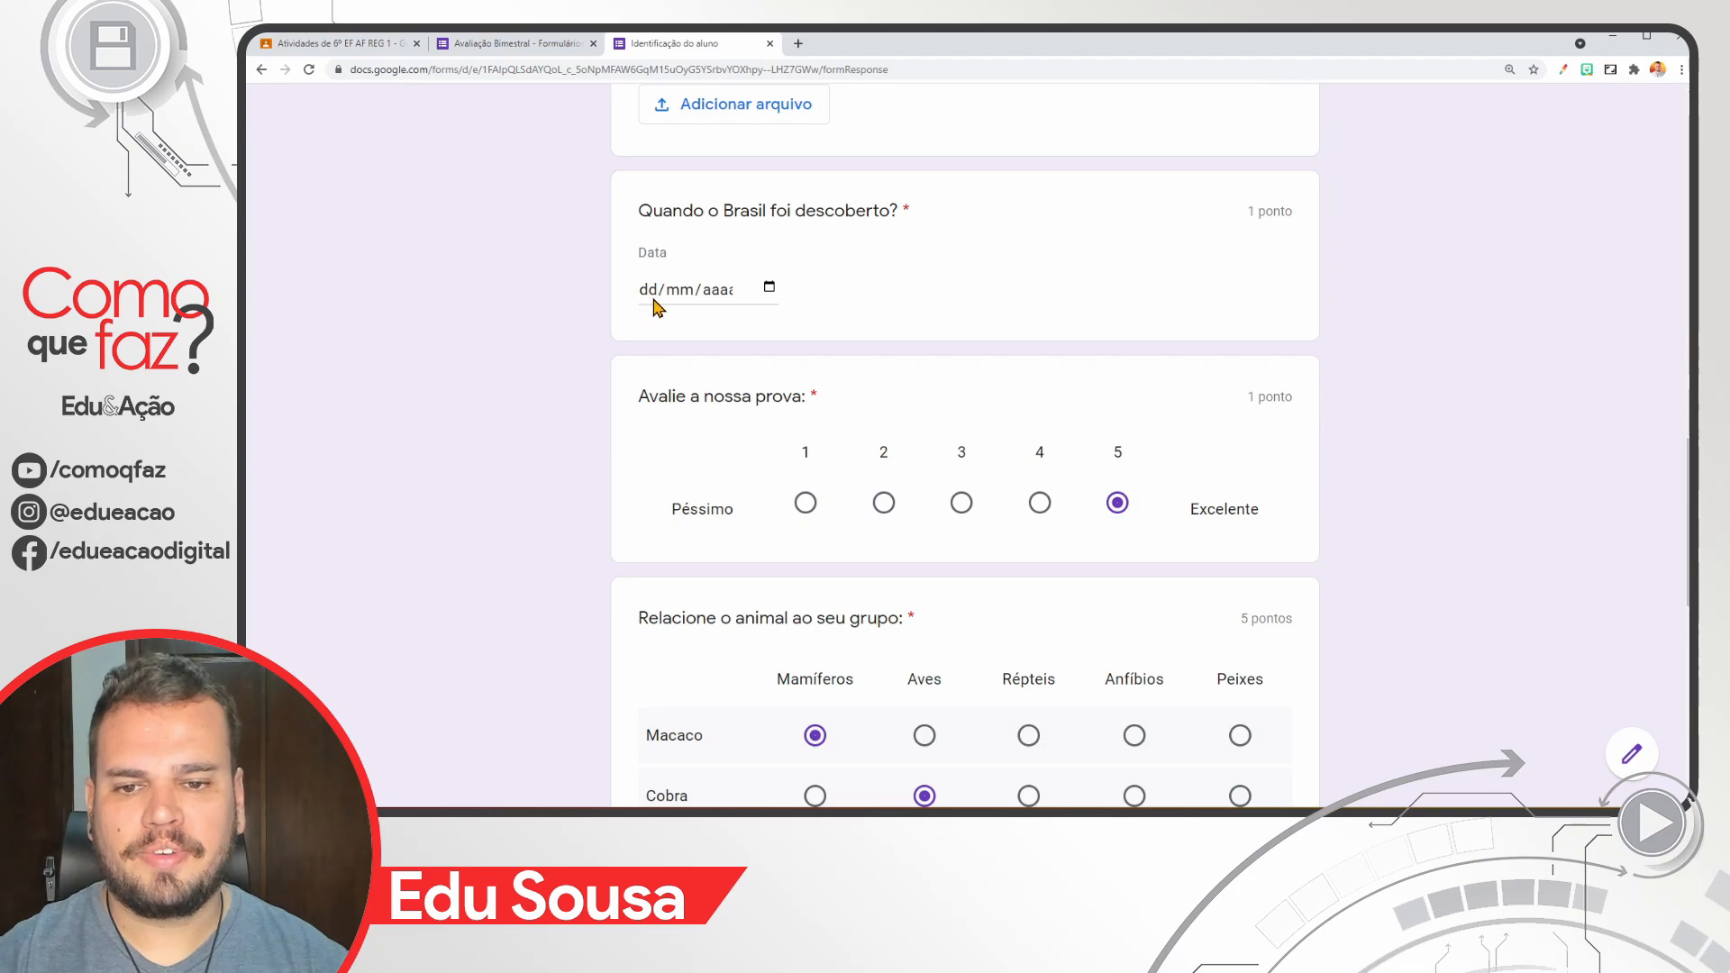
{"action": "left_click", "coordinate": [680, 290]}
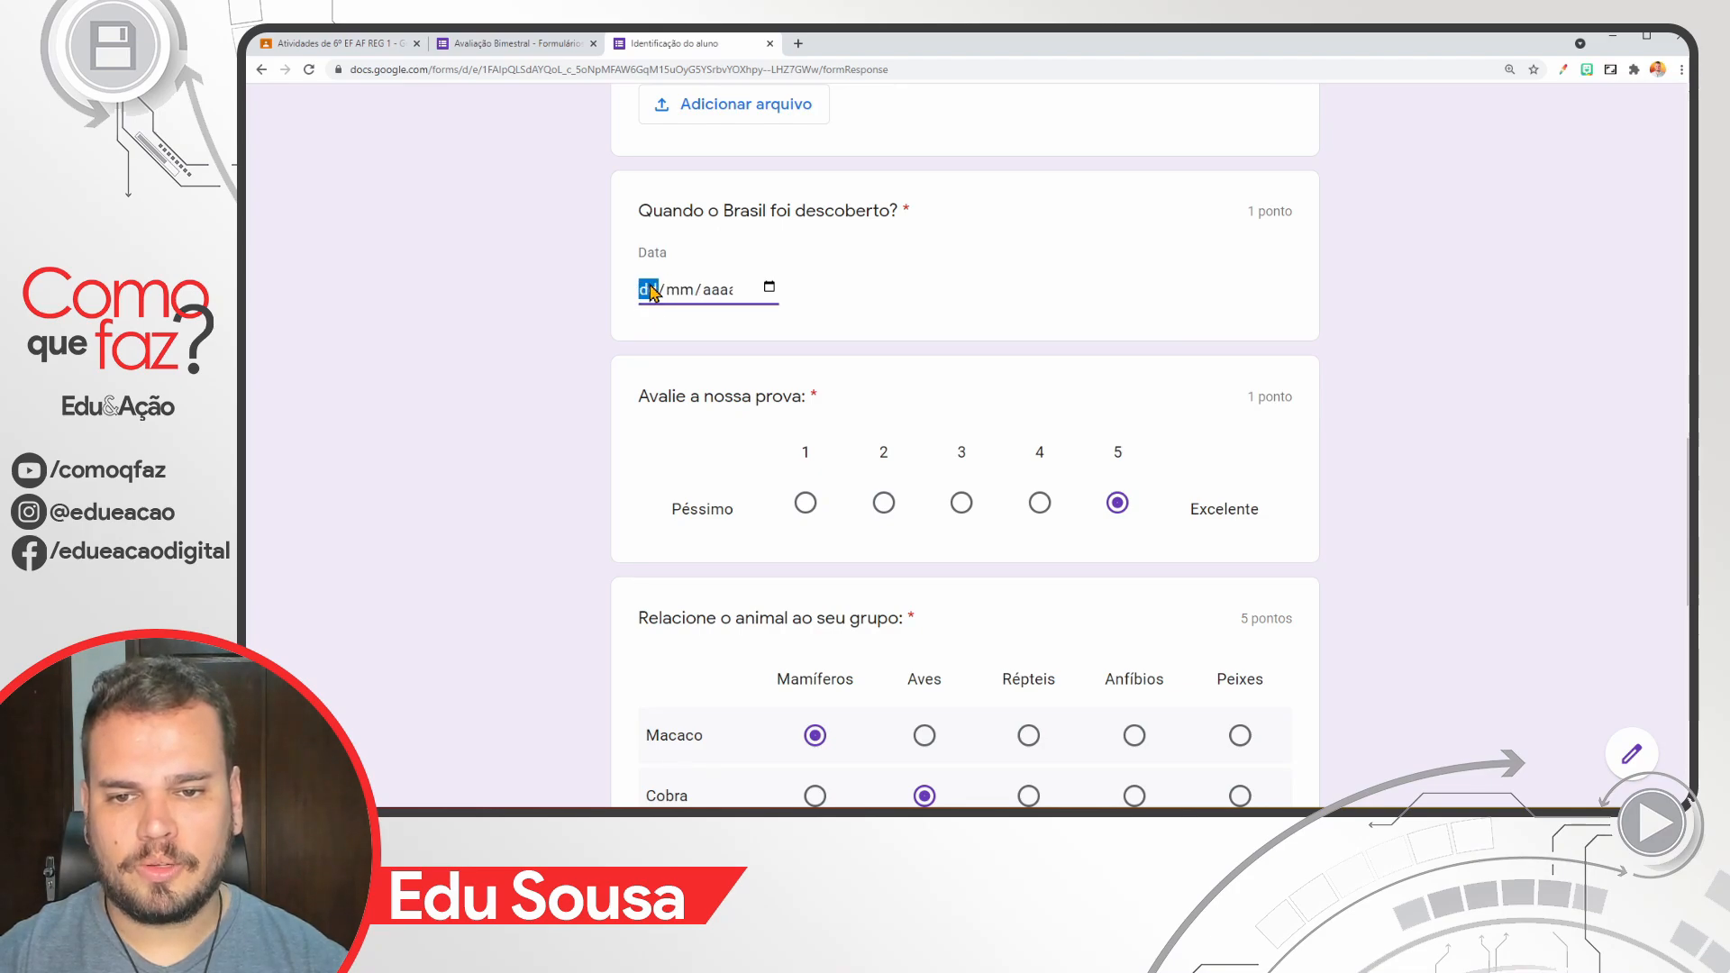
{"action": "left_click", "coordinate": [647, 290]}
{"action": "type", "text": "22041500"}
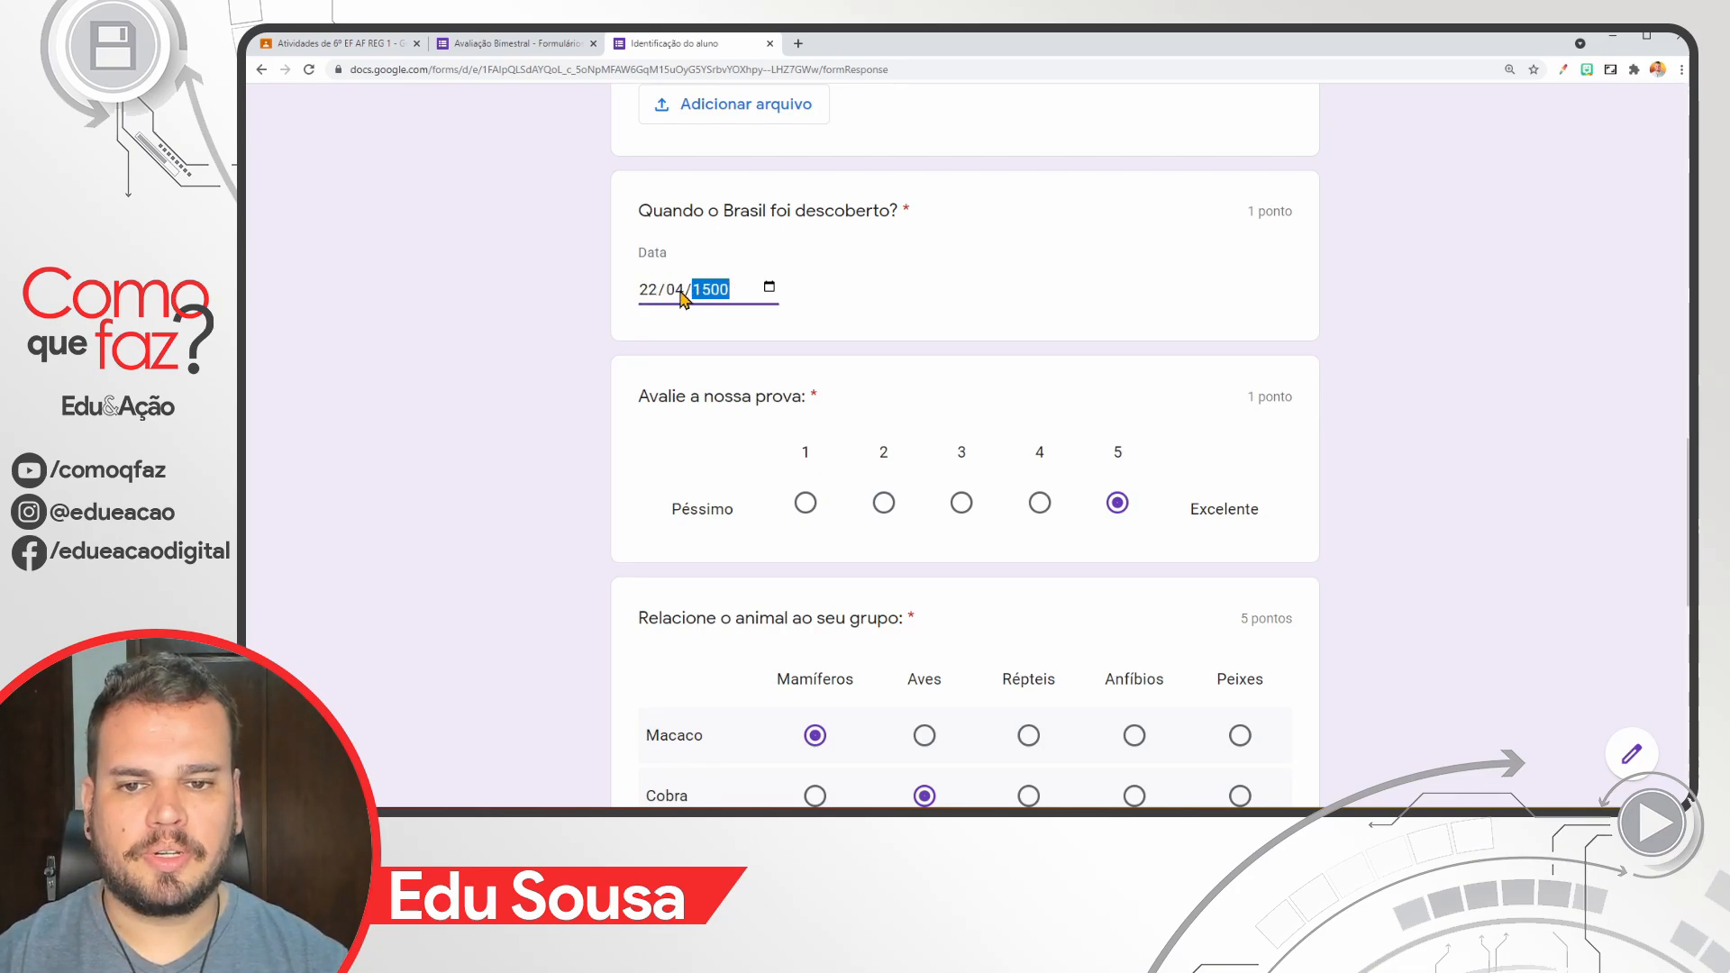
{"action": "left_click", "coordinate": [769, 288]}
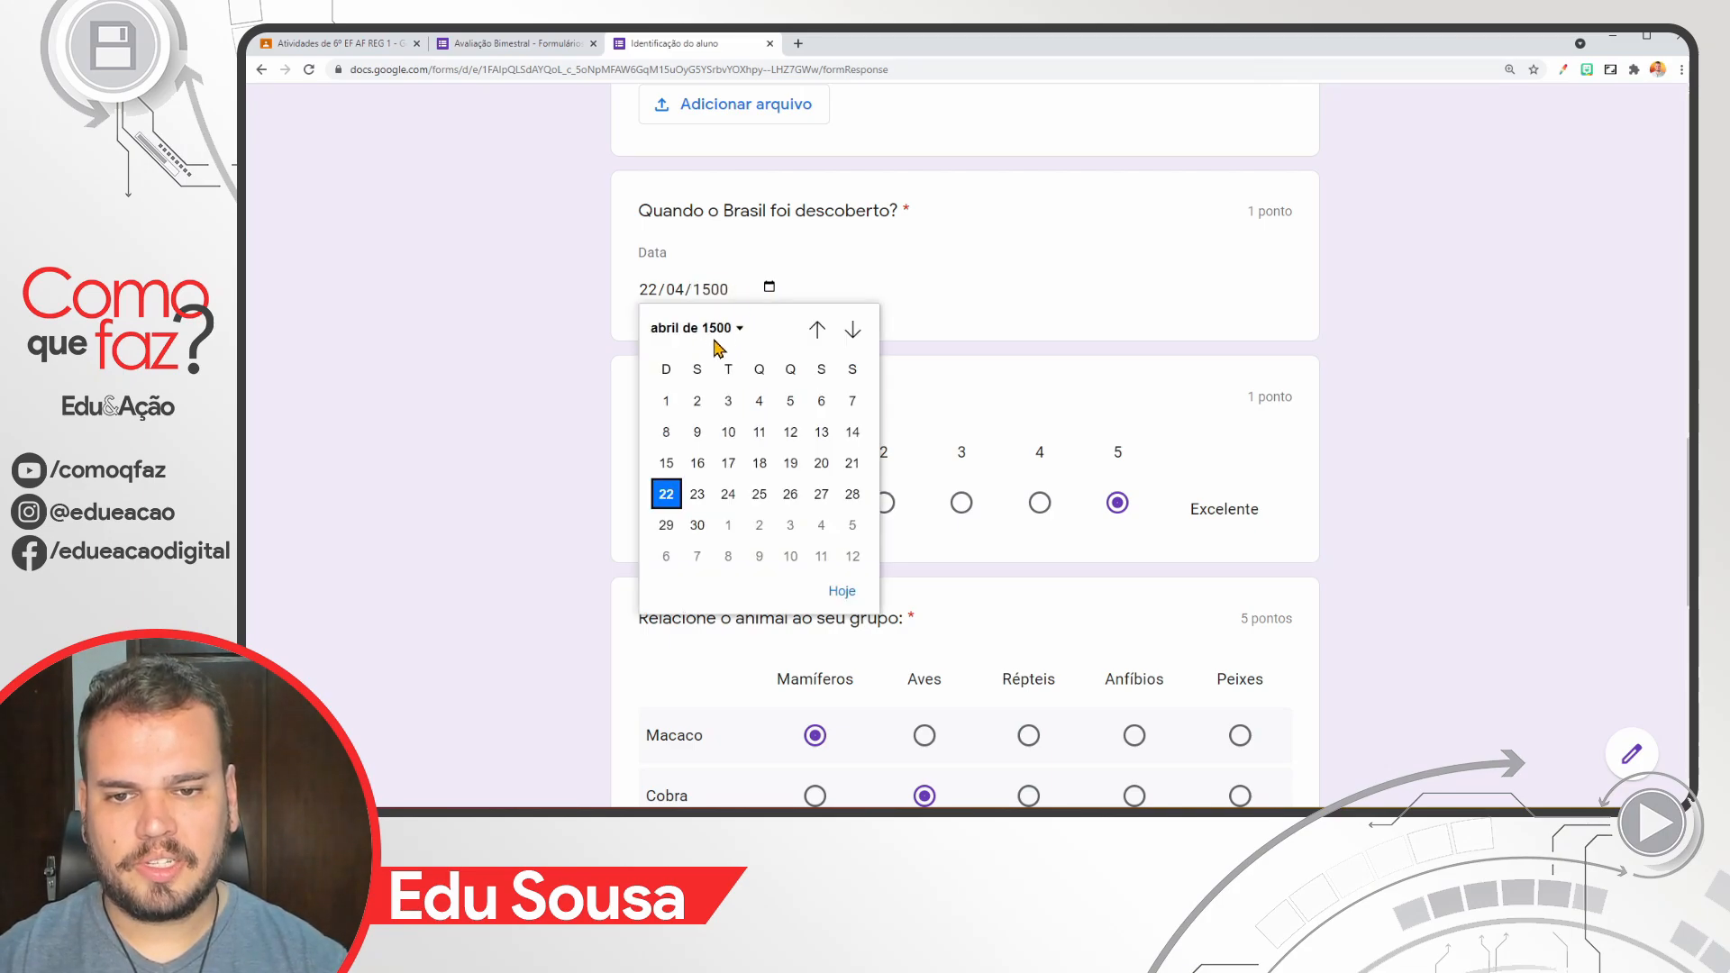